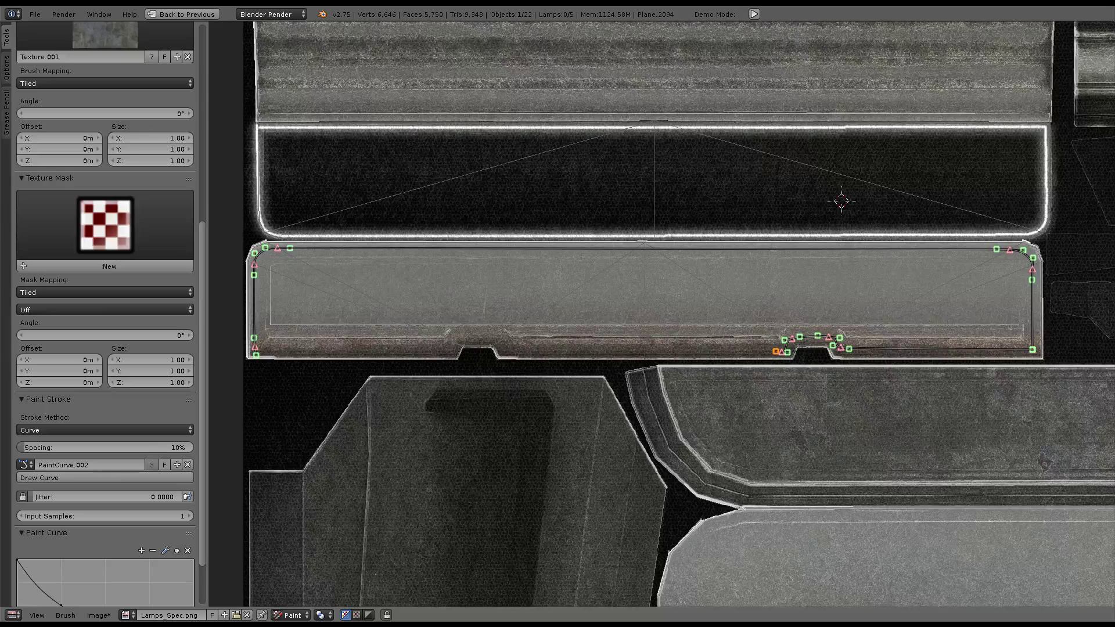
Place paint-curve points around the strip's left notch and paint a first stroke along them
click(747, 338)
ctrl+drag(514, 348, 488, 337)
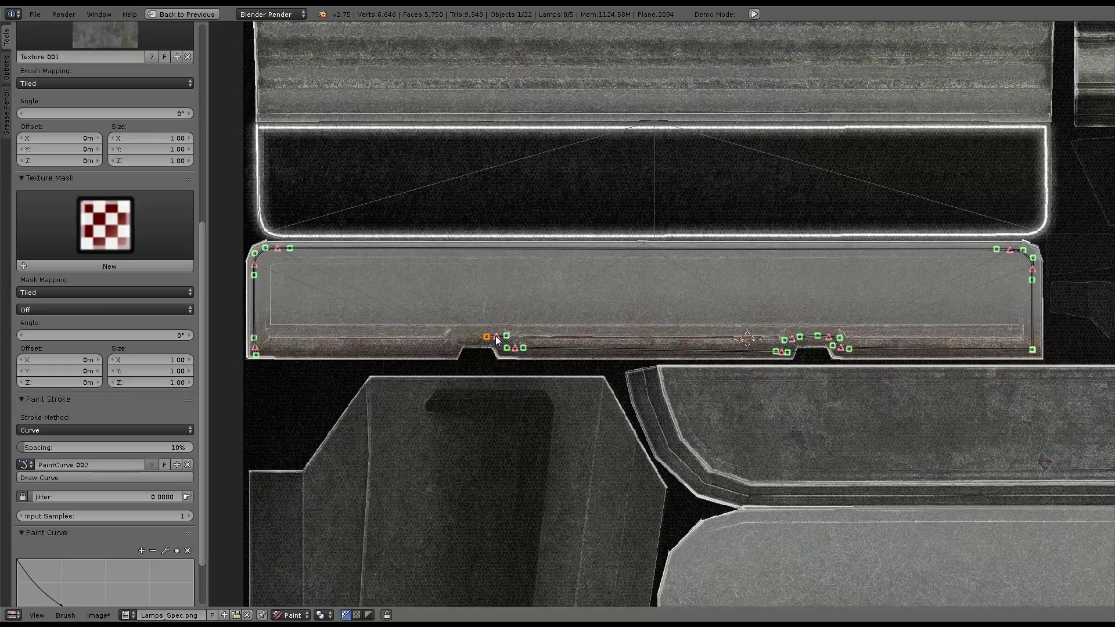
key(g)
click(481, 338)
right_click(513, 348)
key(g)
click(510, 351)
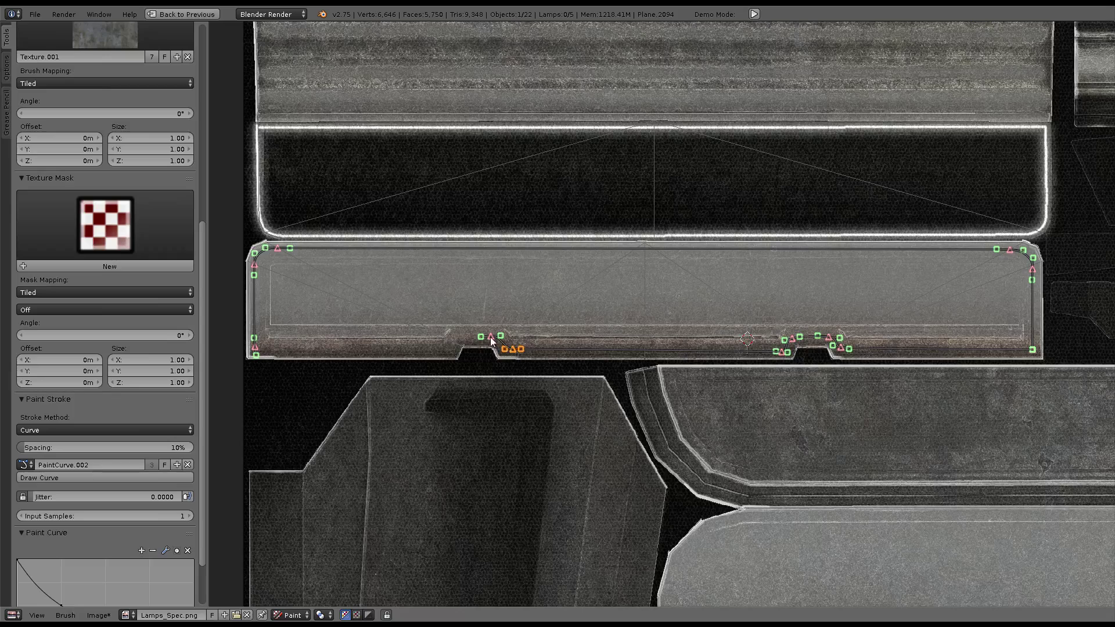
right_click(476, 339)
ctrl+click(459, 336)
ctrl+click(447, 348)
click(81, 476)
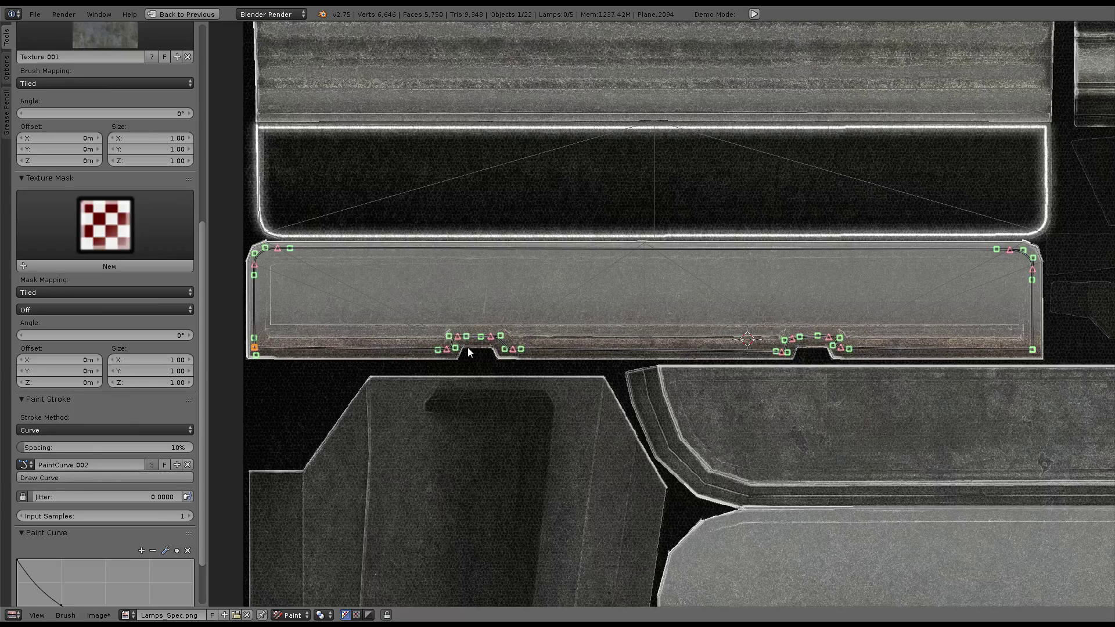
Reposition the left-notch curve points and handles onto the strip's bottom edge
right_click(513, 350)
key(g)
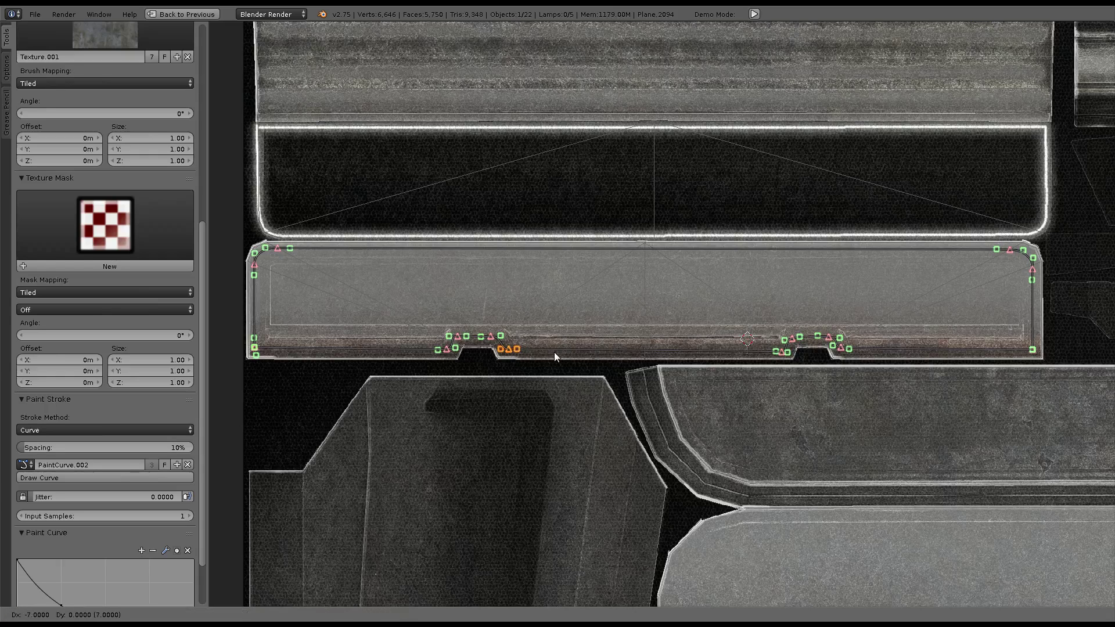
click(554, 351)
right_click(500, 336)
key(g)
click(506, 339)
key(g)
click(507, 356)
Rotate and move the right-notch curve points so the curve hugs the bottom edge
right_click(785, 352)
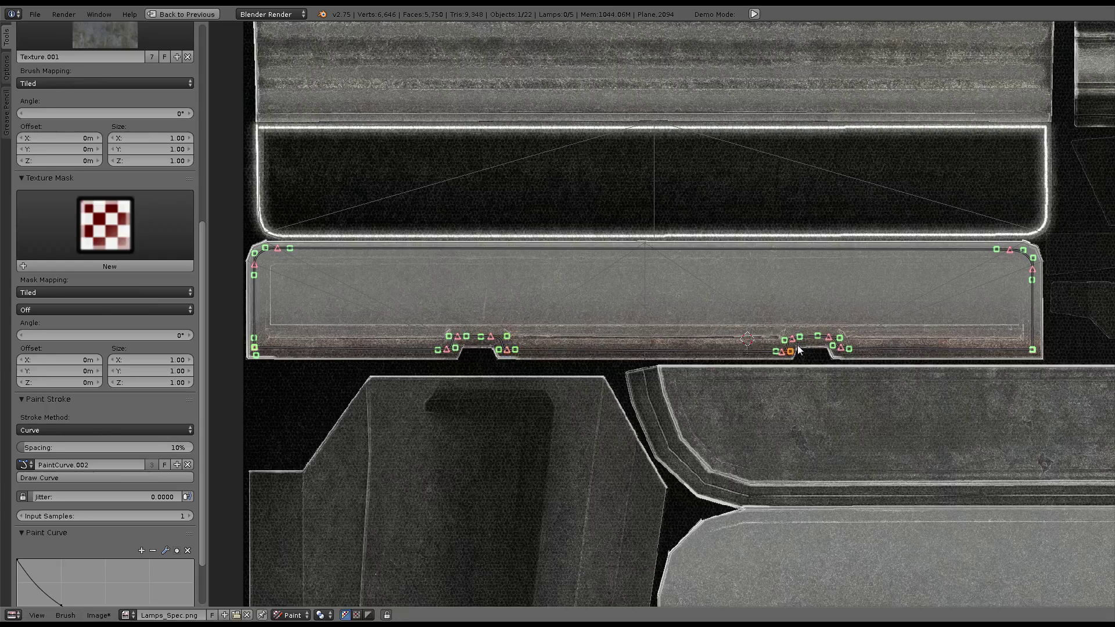
right_click(793, 339)
key(r)
click(821, 359)
right_click(828, 346)
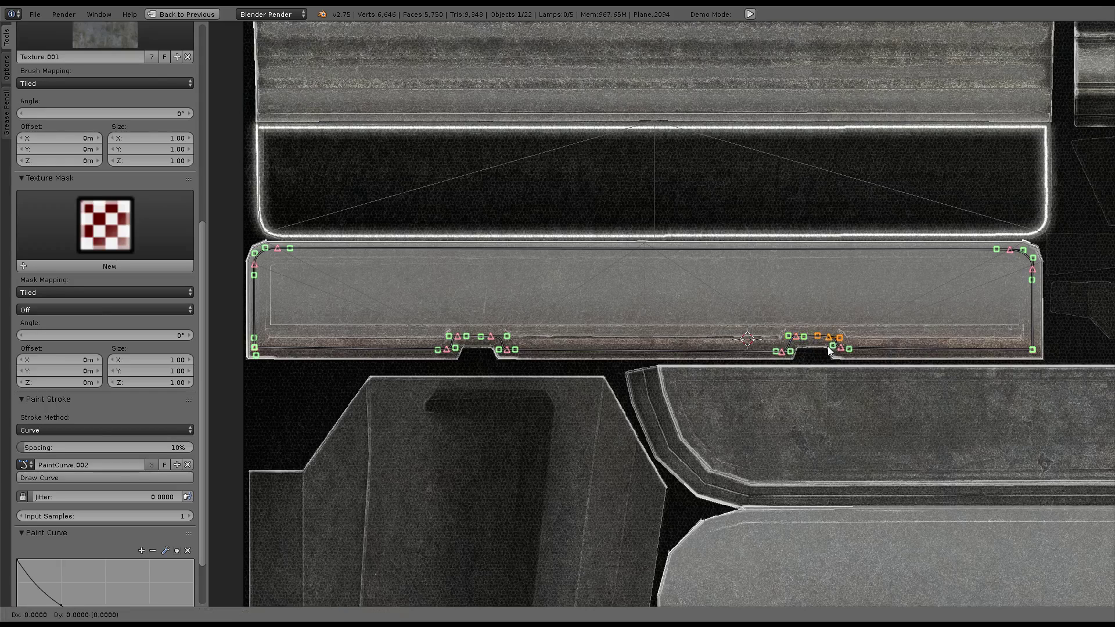
key(g)
click(845, 361)
key(r)
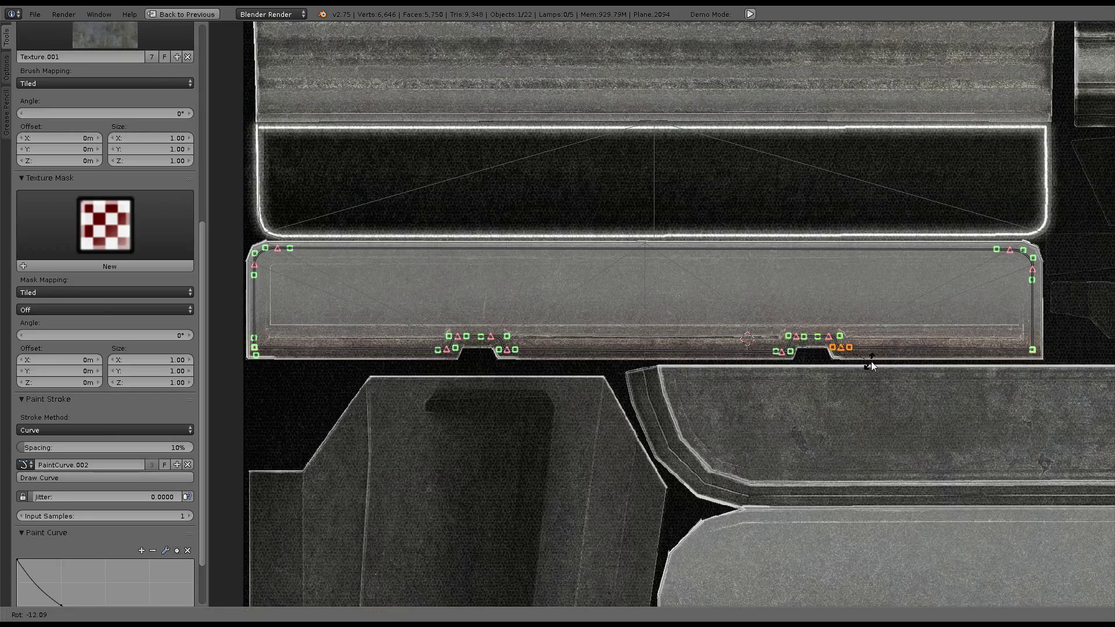
key(g)
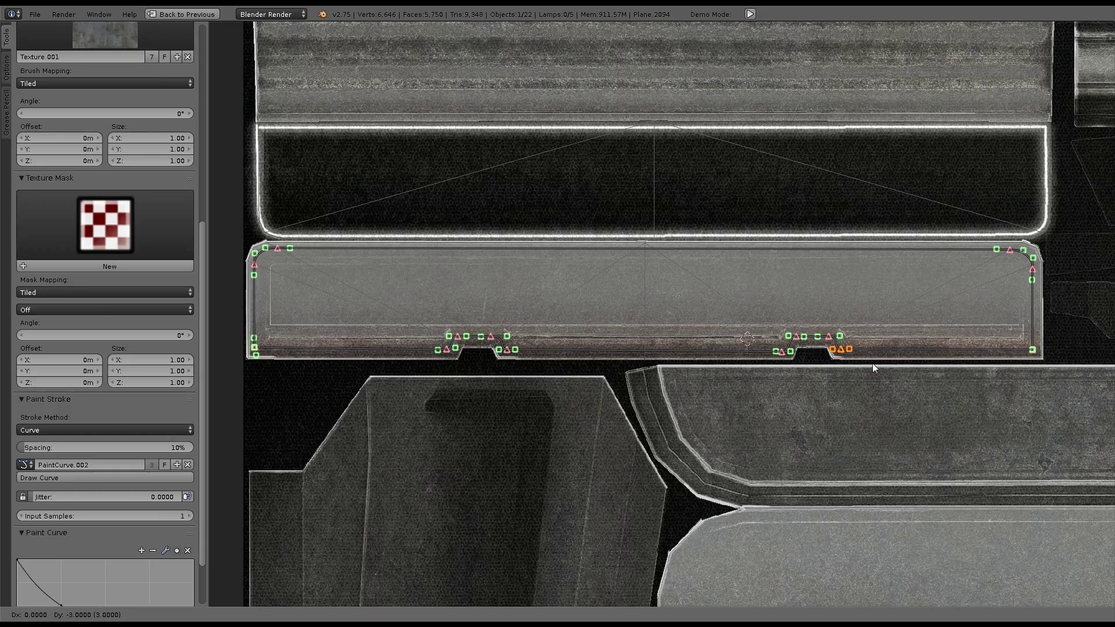
click(872, 364)
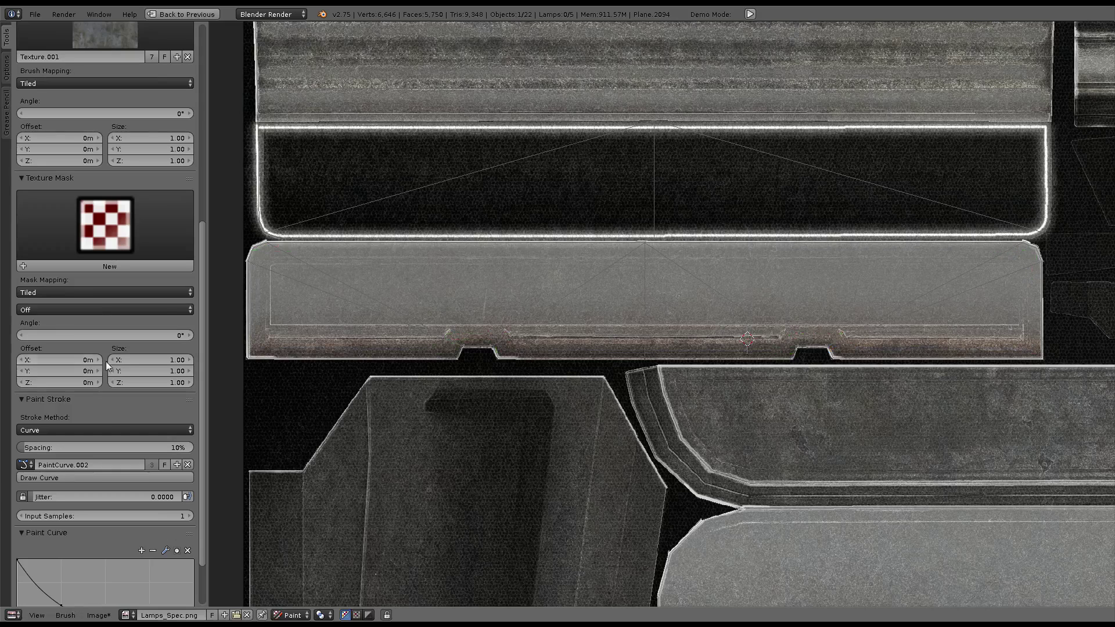
Repaint the curve stroke four times to brighten the strip's outline, then zoom to inspect it
click(102, 477)
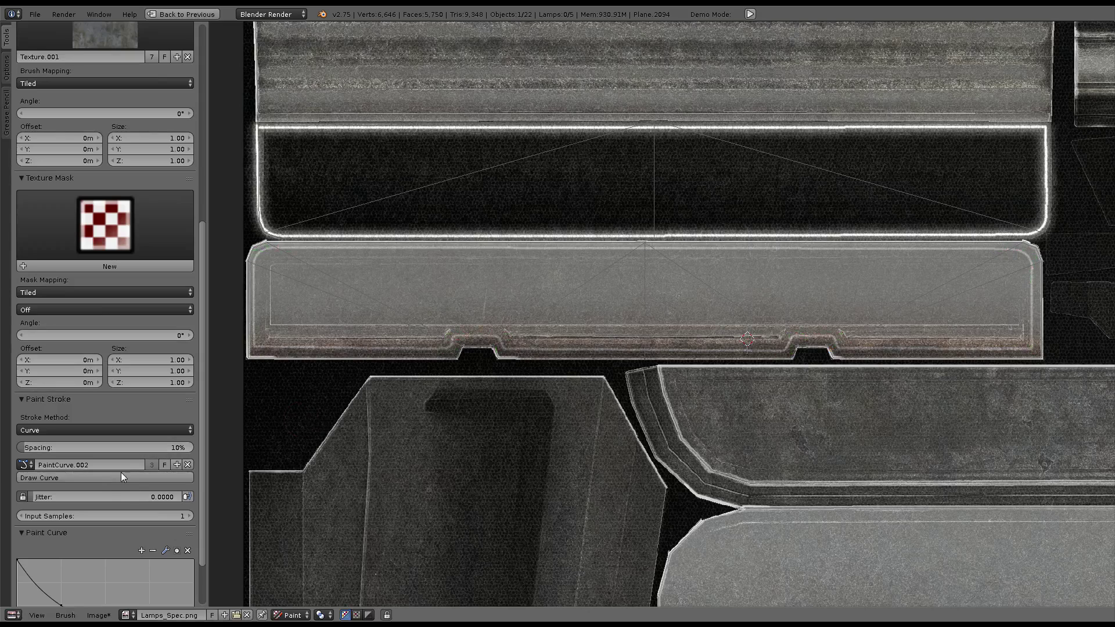
click(121, 473)
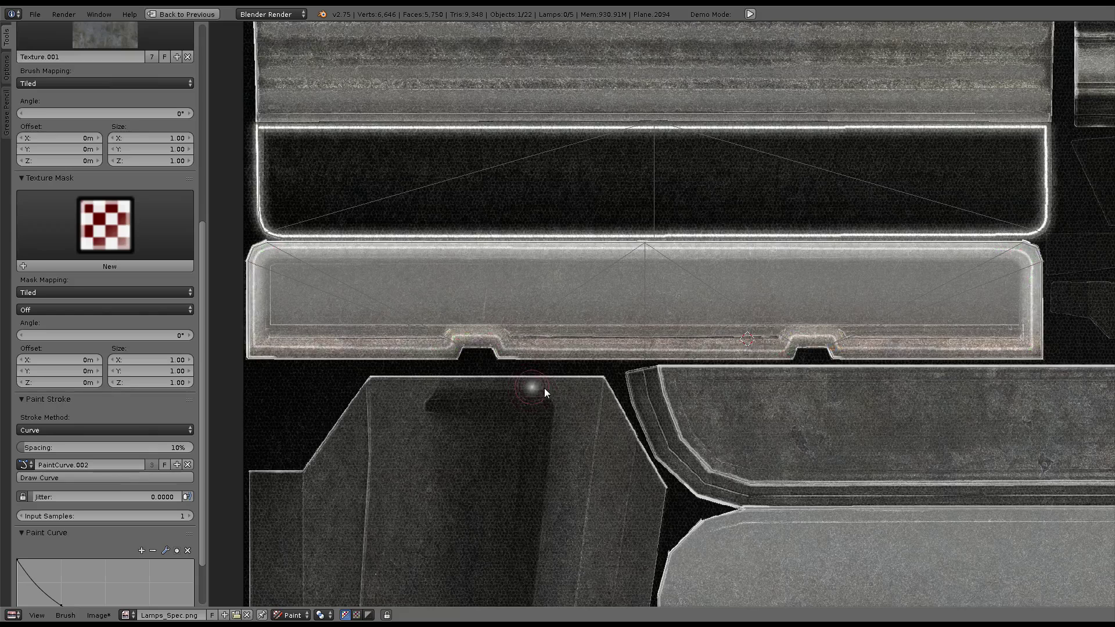
click(121, 477)
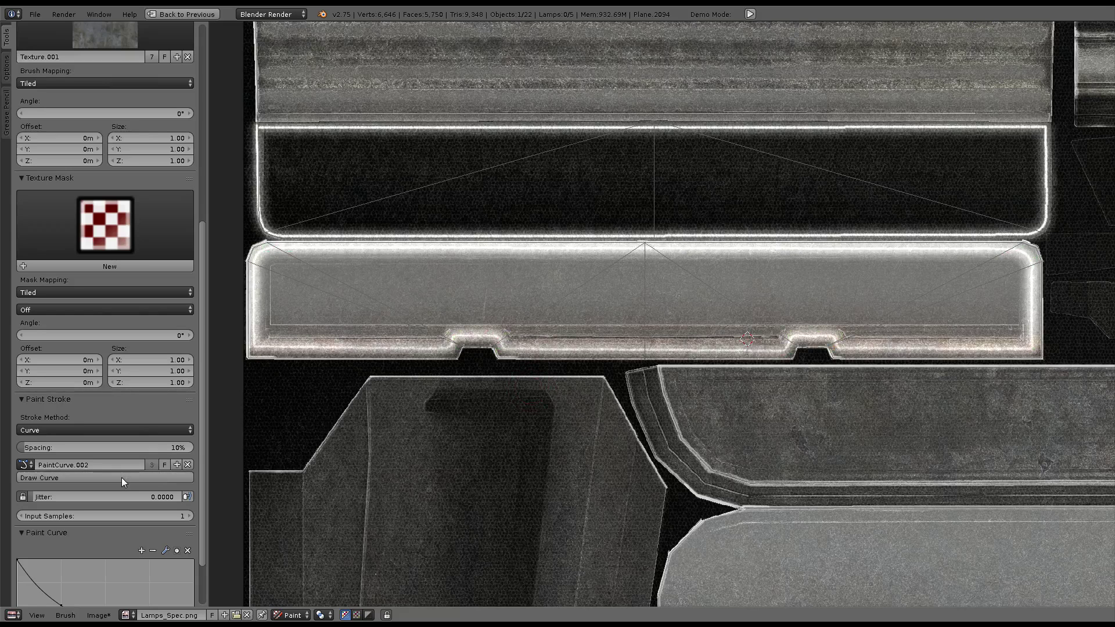
click(87, 479)
scroll(519, 367, down, 2)
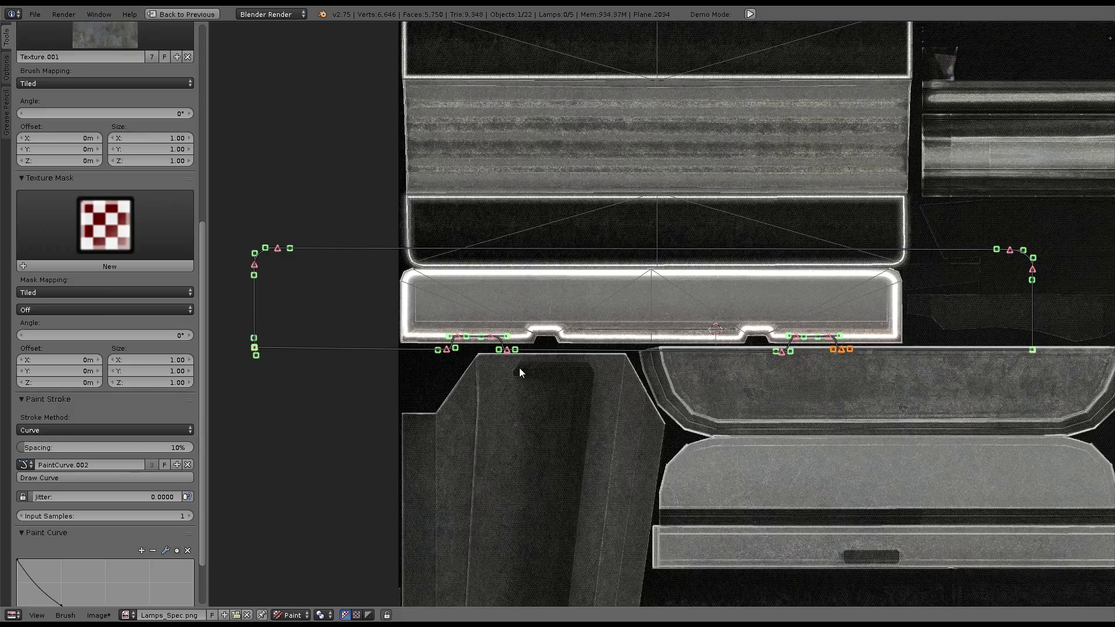
scroll(604, 344, down, 4)
scroll(692, 322, up, 6)
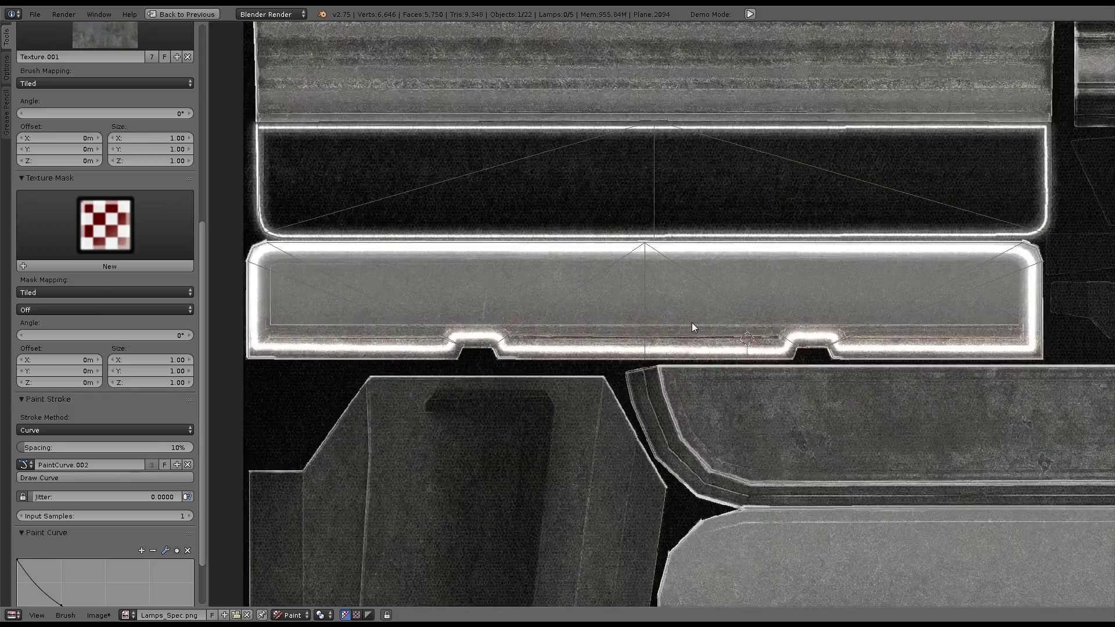
scroll(692, 322, down, 1)
ctrl+right_click(350, 321)
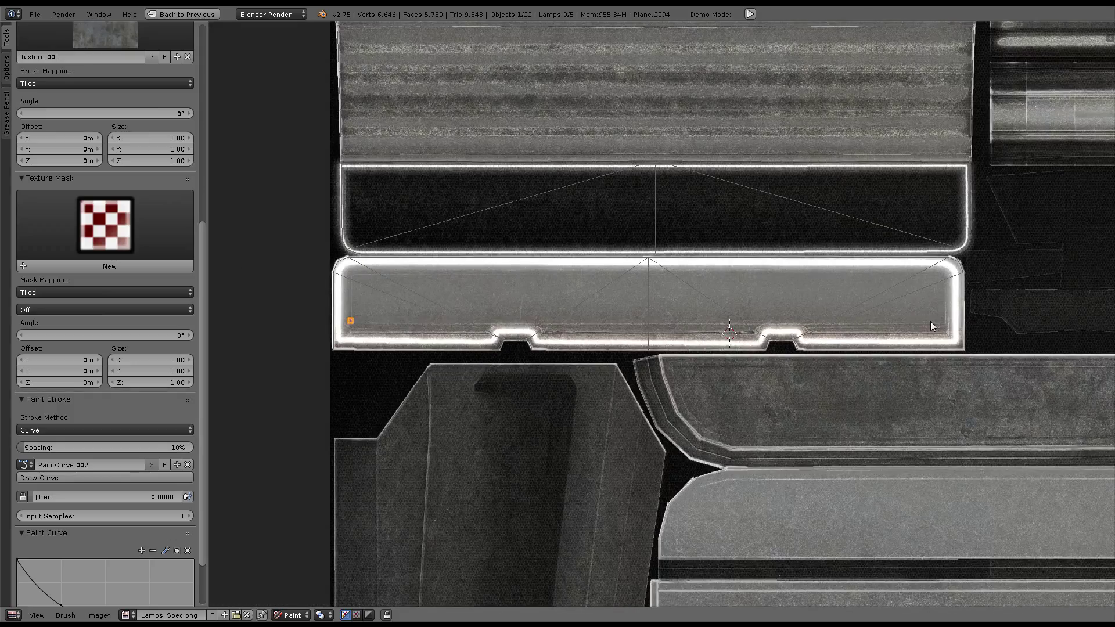
Paint the strip's lower-edge stroke and bring the tall lamp panel into view
click(109, 476)
scroll(764, 315, down, 3)
middle_drag(765, 316, 668, 150)
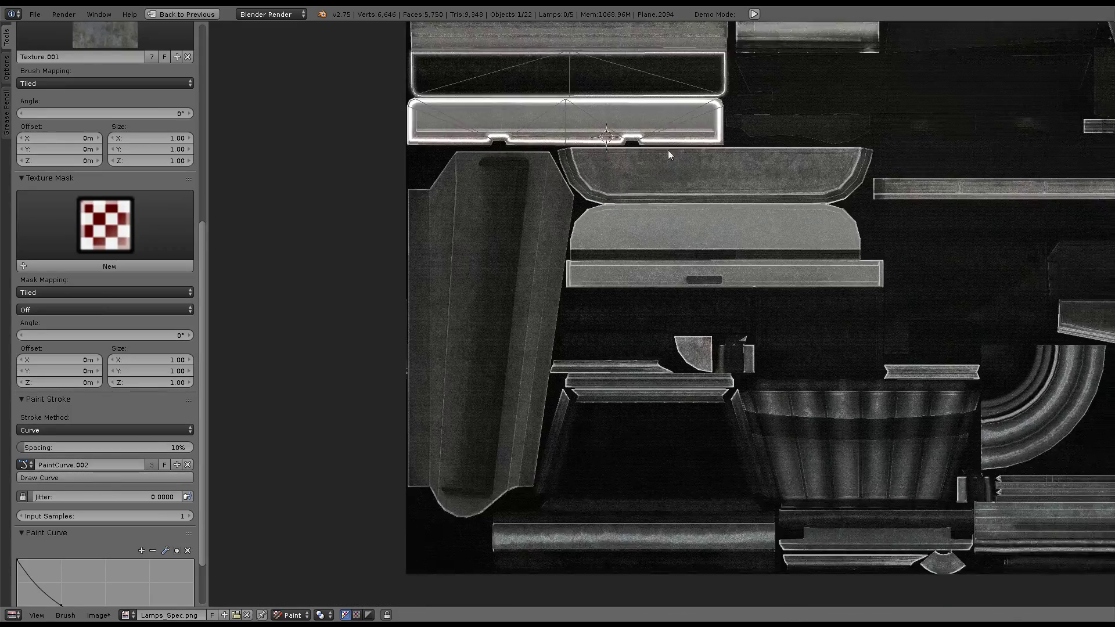
scroll(636, 267, up, 1)
scroll(637, 267, up, 1)
middle_drag(637, 266, 752, 263)
scroll(668, 178, down, 1)
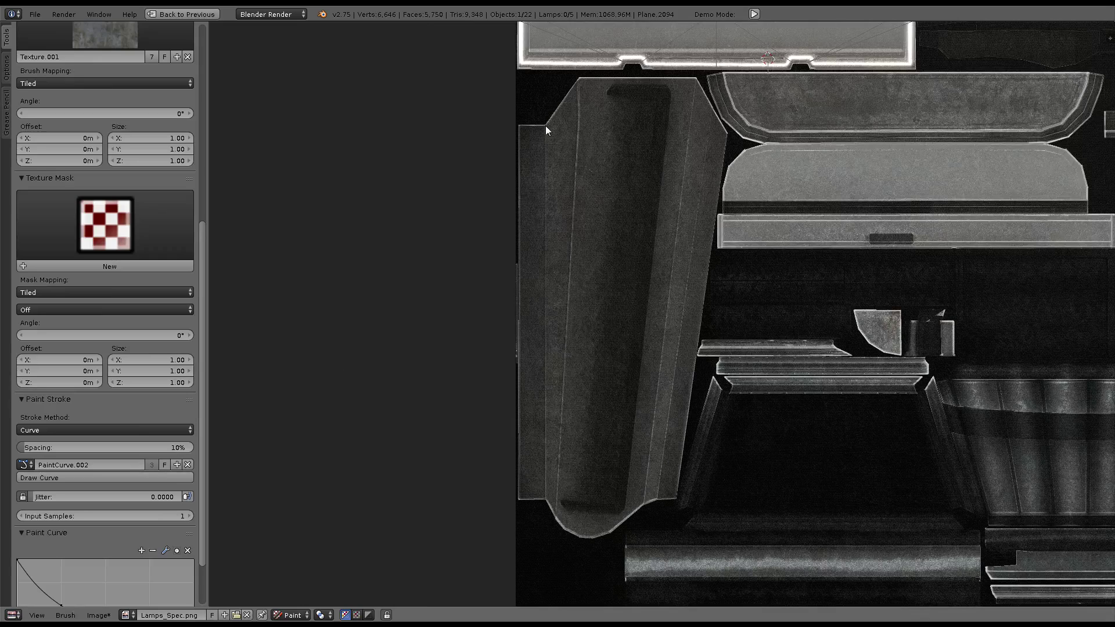
Trace the tall panel's bottom and side with two paint curves and stroke each
ctrl+right_click(545, 498)
ctrl+right_click(517, 497)
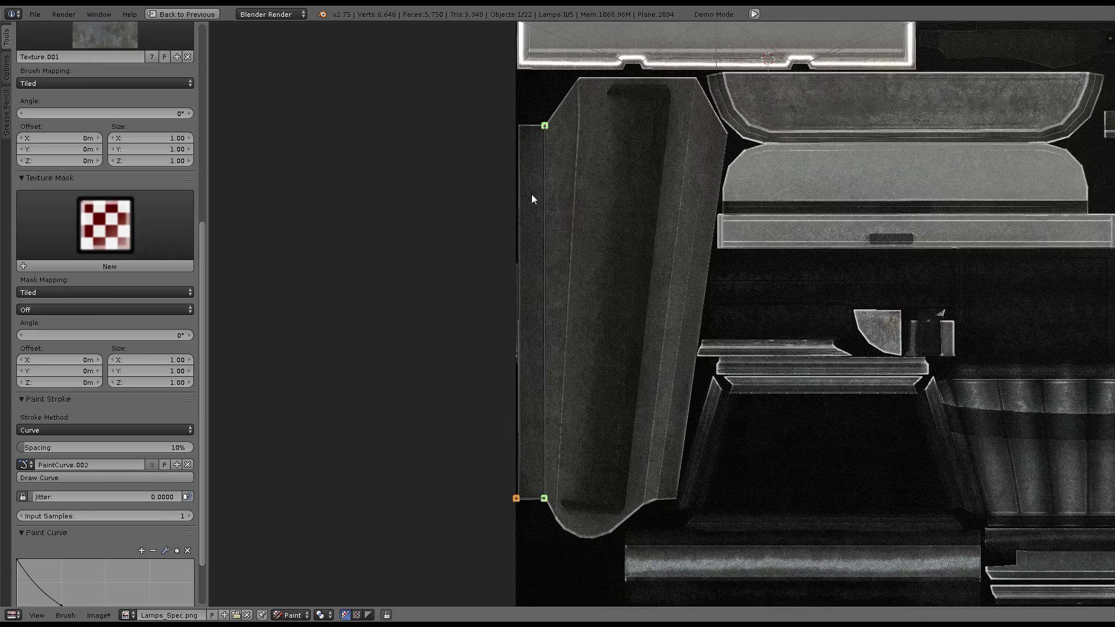
ctrl+right_click(522, 127)
key(Return)
ctrl+right_click(520, 497)
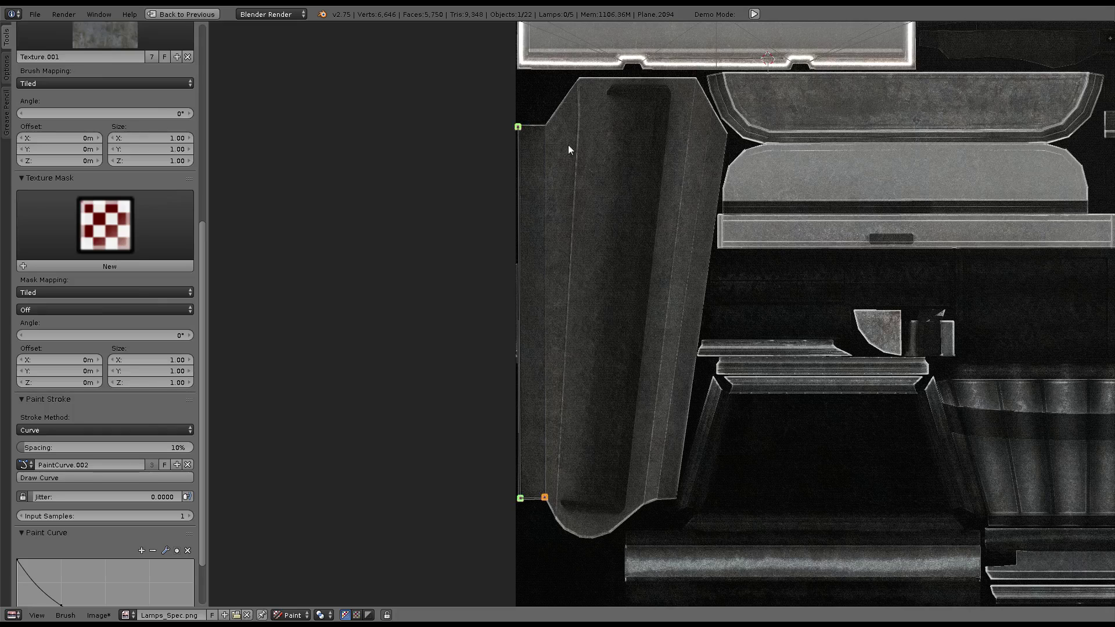
ctrl+right_click(545, 125)
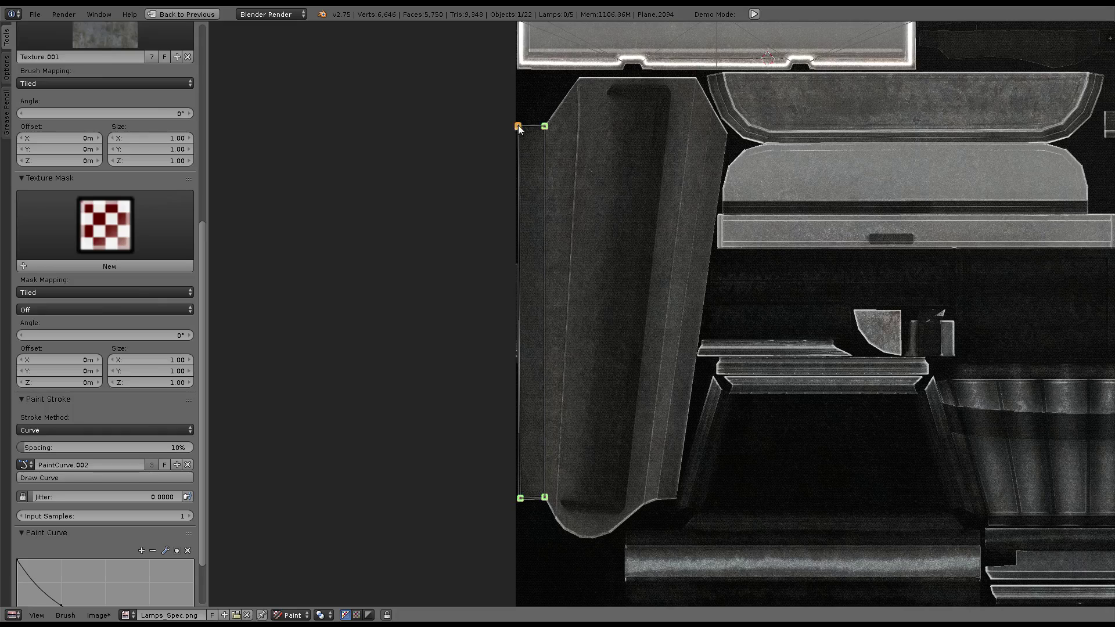
ctrl+right_click(580, 79)
key(Return)
Lay a new curve along the panel's left edge, lower corner, upper bevel and top corner
scroll(616, 225, up, 1)
ctrl+scroll(620, 246, up, 1)
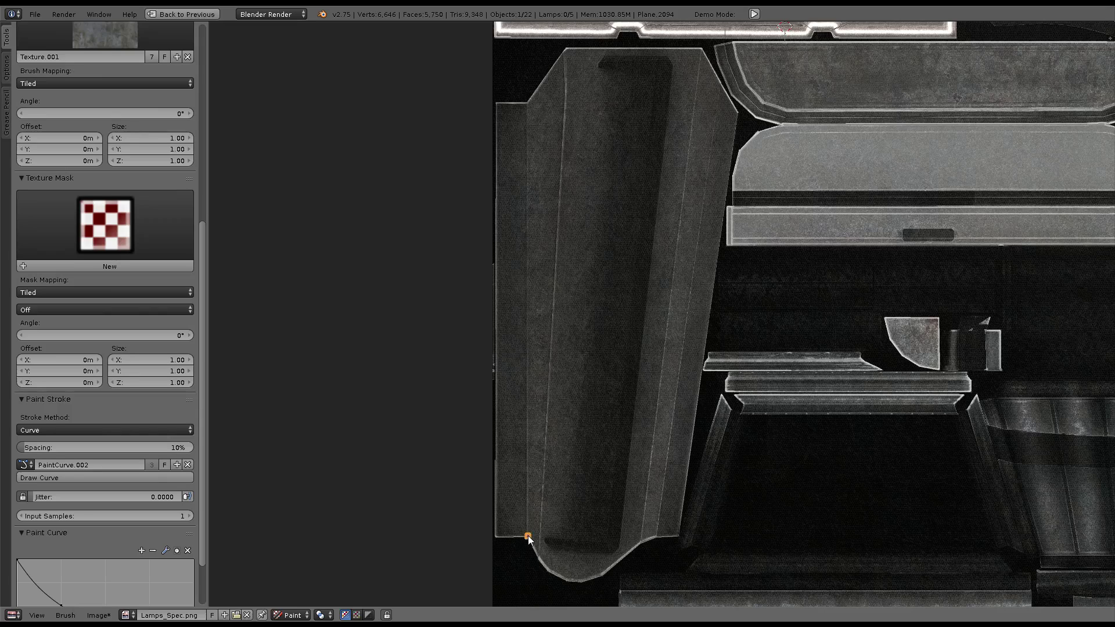
ctrl+right_click(496, 535)
ctrl+right_click(495, 104)
ctrl+right_click(526, 535)
ctrl+right_click(538, 555)
ctrl+right_click(563, 103)
right_drag(562, 104, 565, 103)
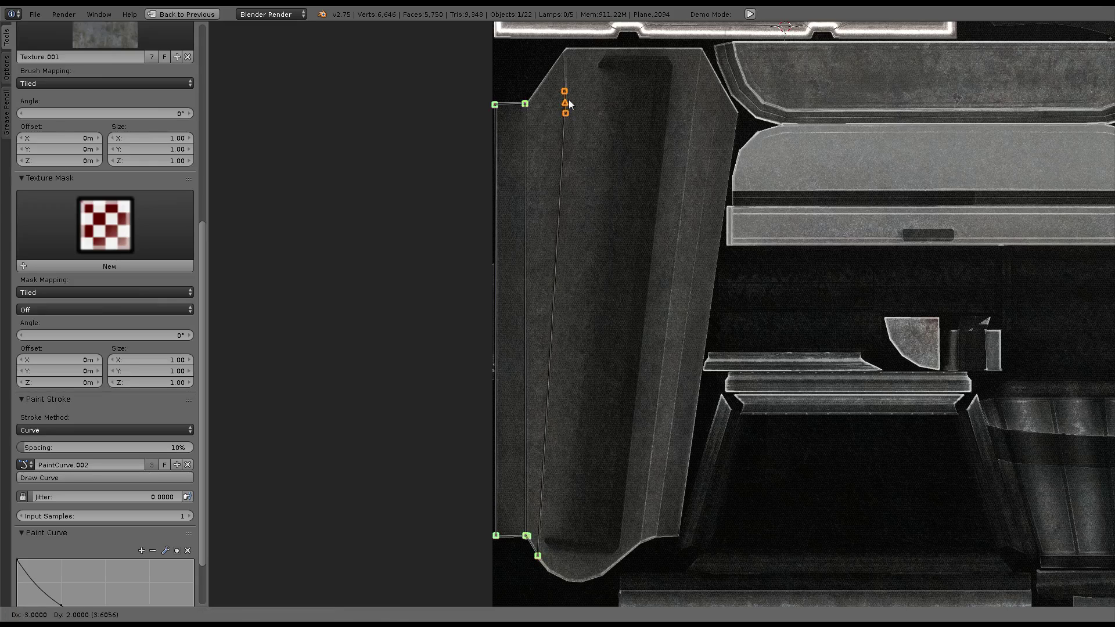
ctrl+right_click(566, 50)
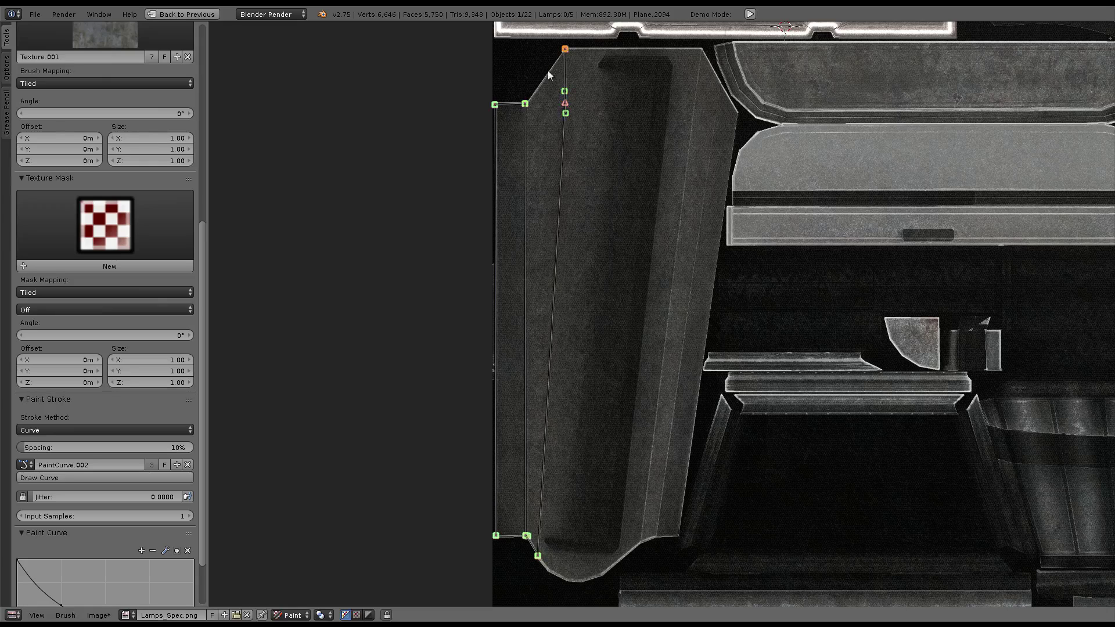
Adjust the bevel point's handle and paint the curve stroke twice
right_click(524, 104)
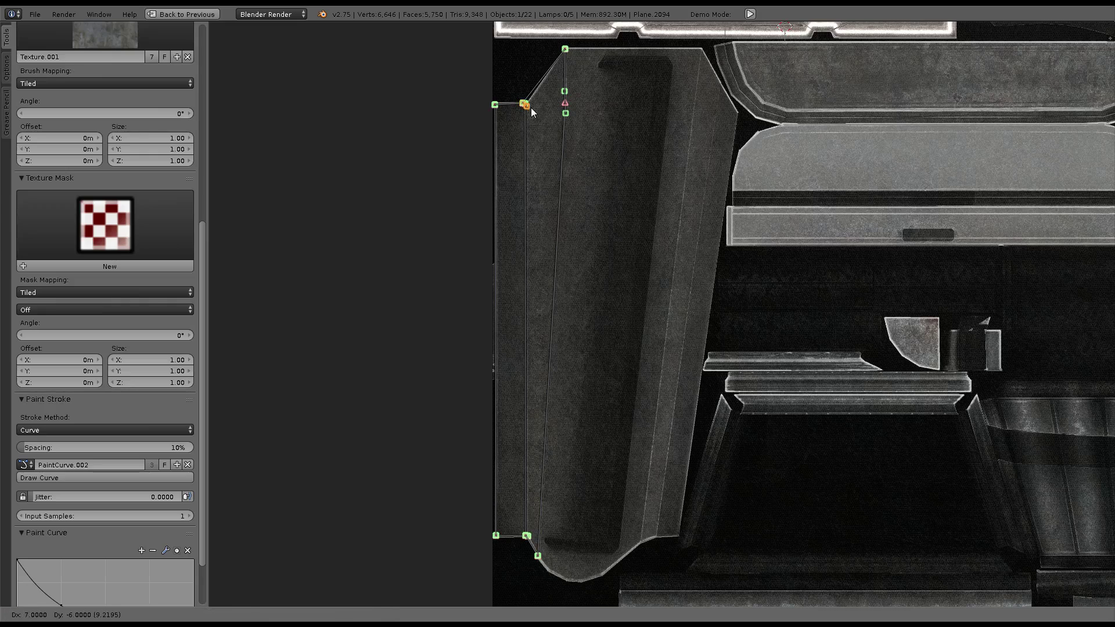
key(g)
click(530, 109)
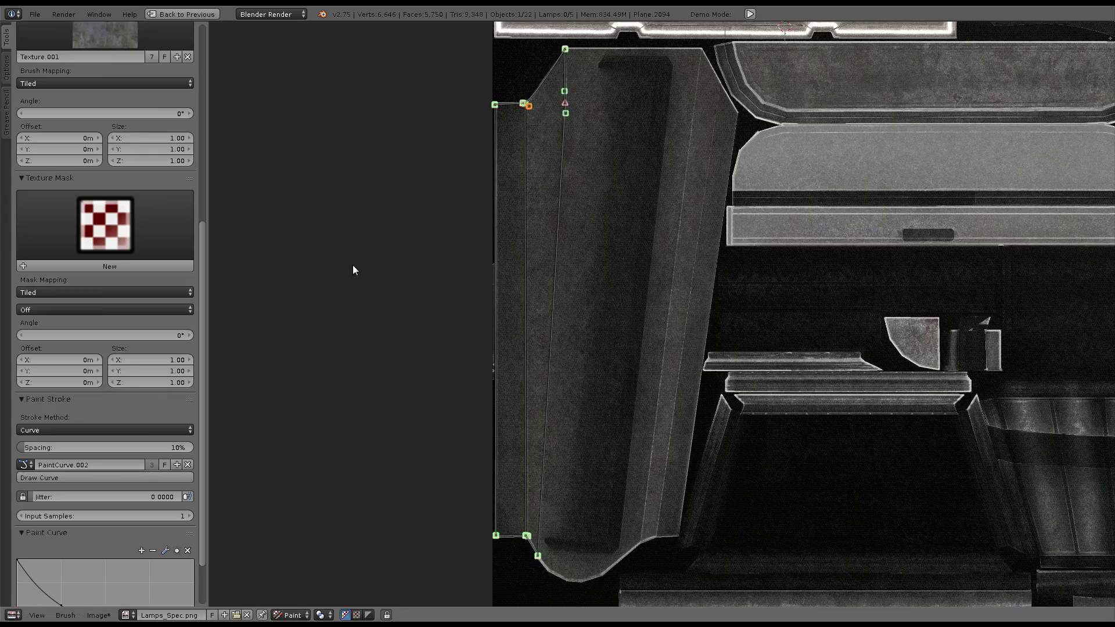
click(91, 479)
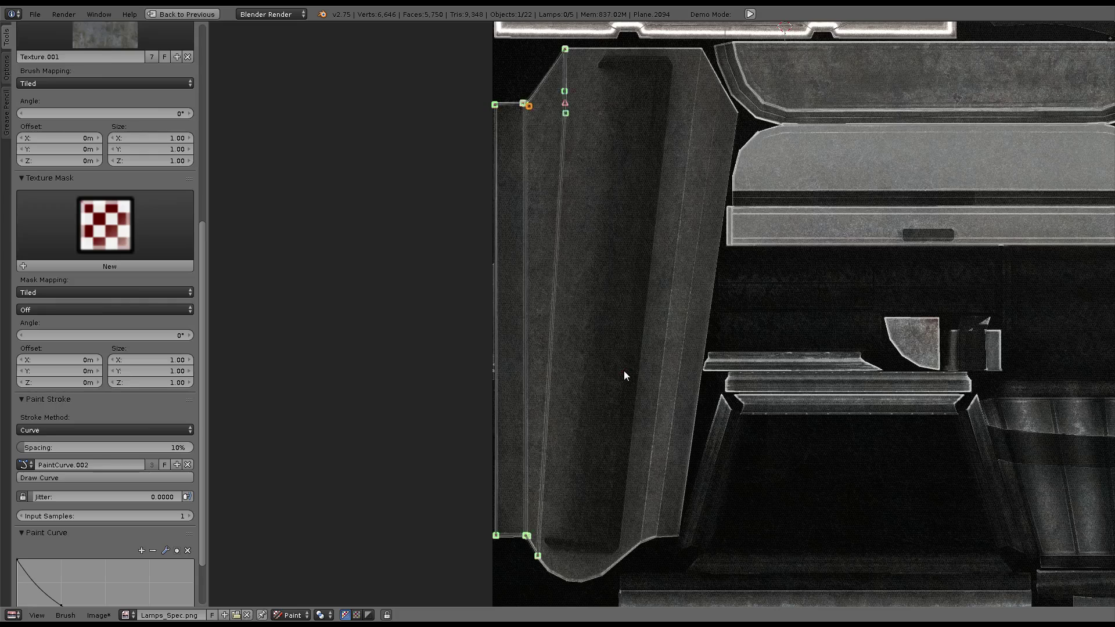
click(71, 476)
Trace the tall panel's right edge and bevel, top corner to bottom, and stroke the curve
ctrl+click(699, 50)
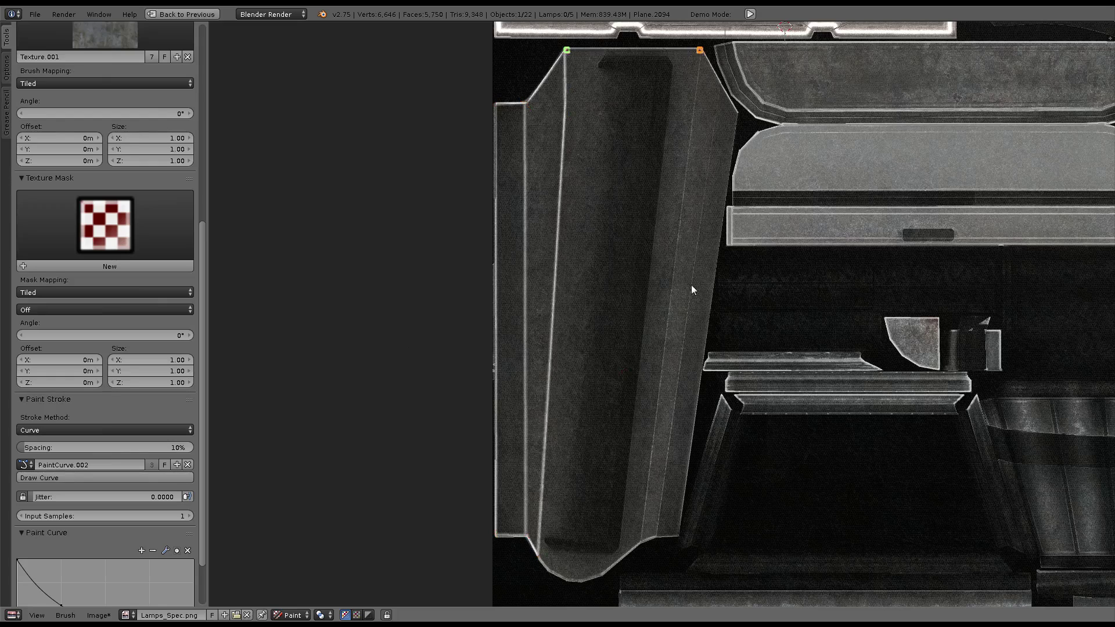
ctrl+click(642, 540)
ctrl+click(720, 84)
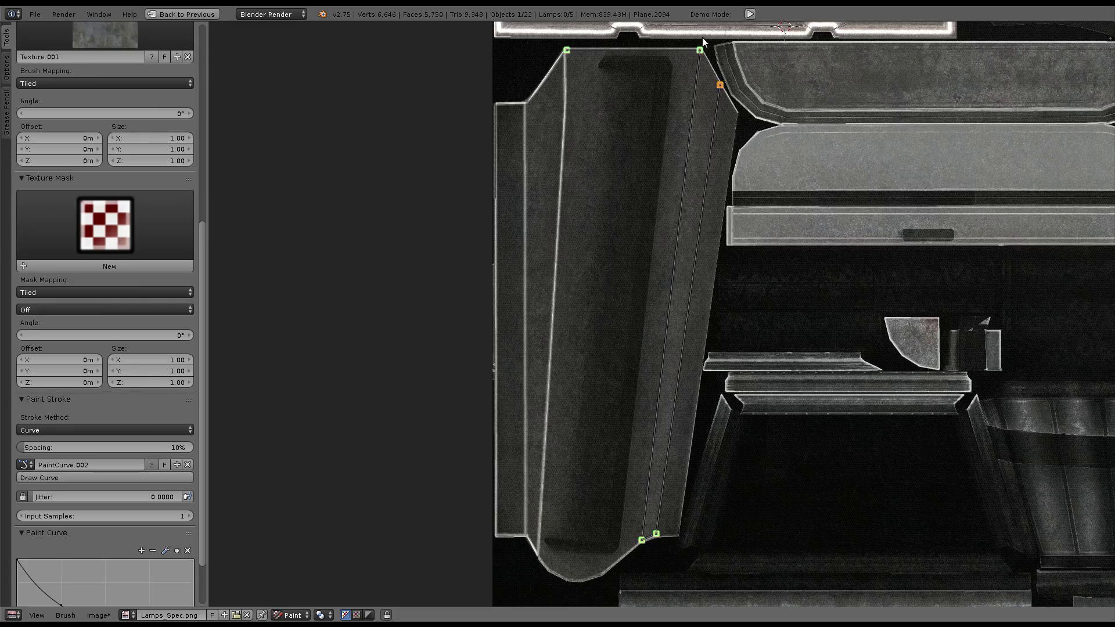
ctrl+click(738, 112)
ctrl+click(678, 535)
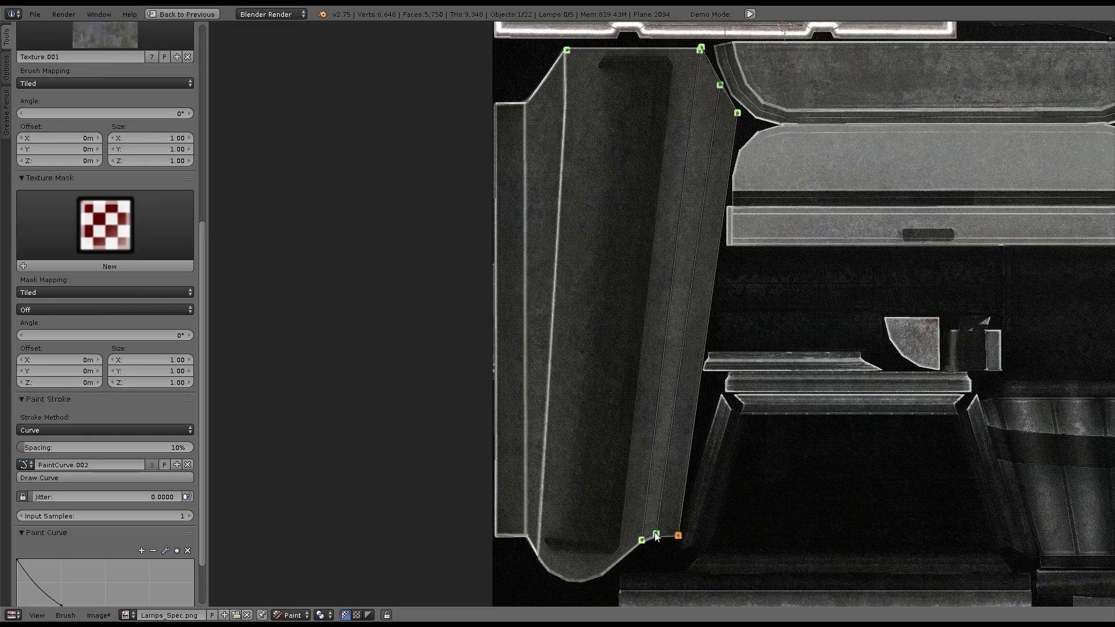
click(656, 534)
click(79, 478)
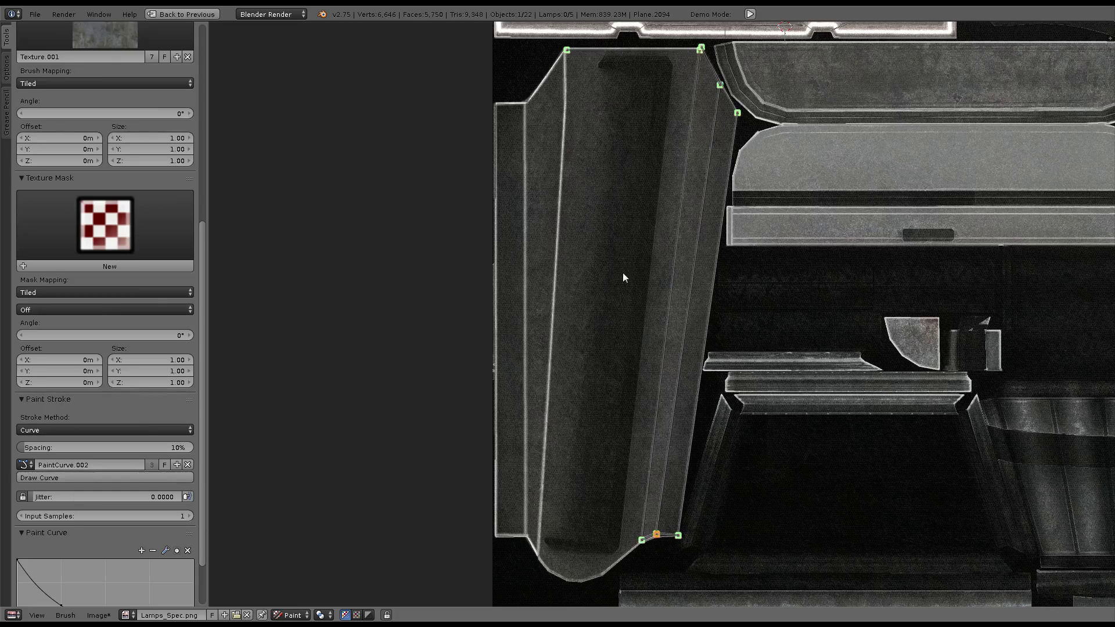
Zoom and pan the image view to close in on the curved piece's UV island
scroll(667, 256, down, 2)
scroll(750, 273, down, 2)
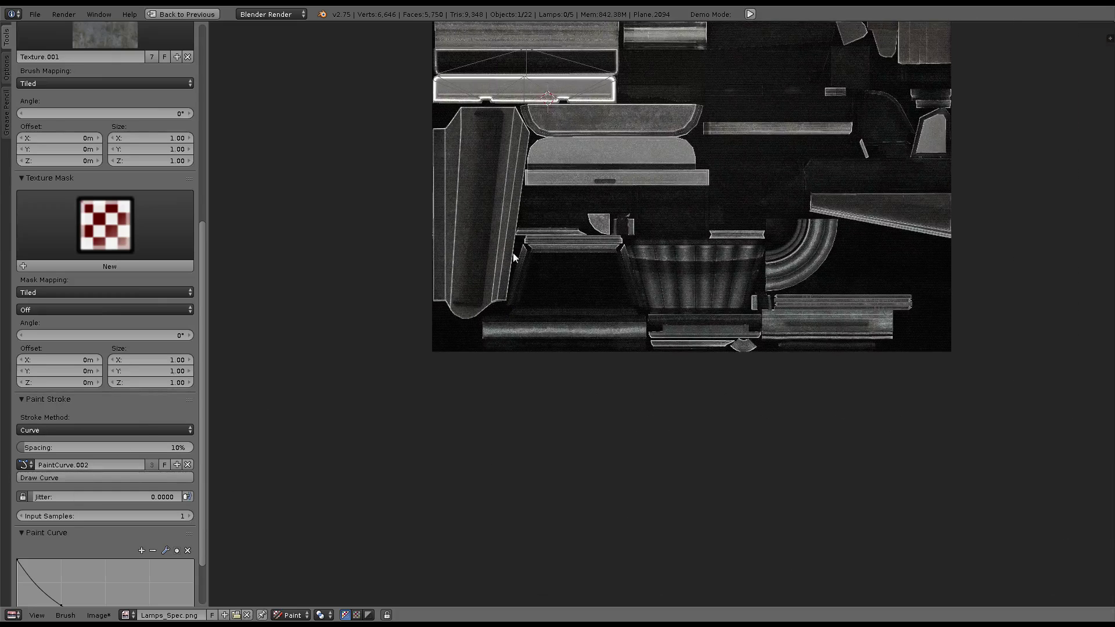
scroll(765, 252, up, 2)
scroll(779, 256, up, 2)
scroll(780, 256, up, 2)
scroll(836, 292, up, 1)
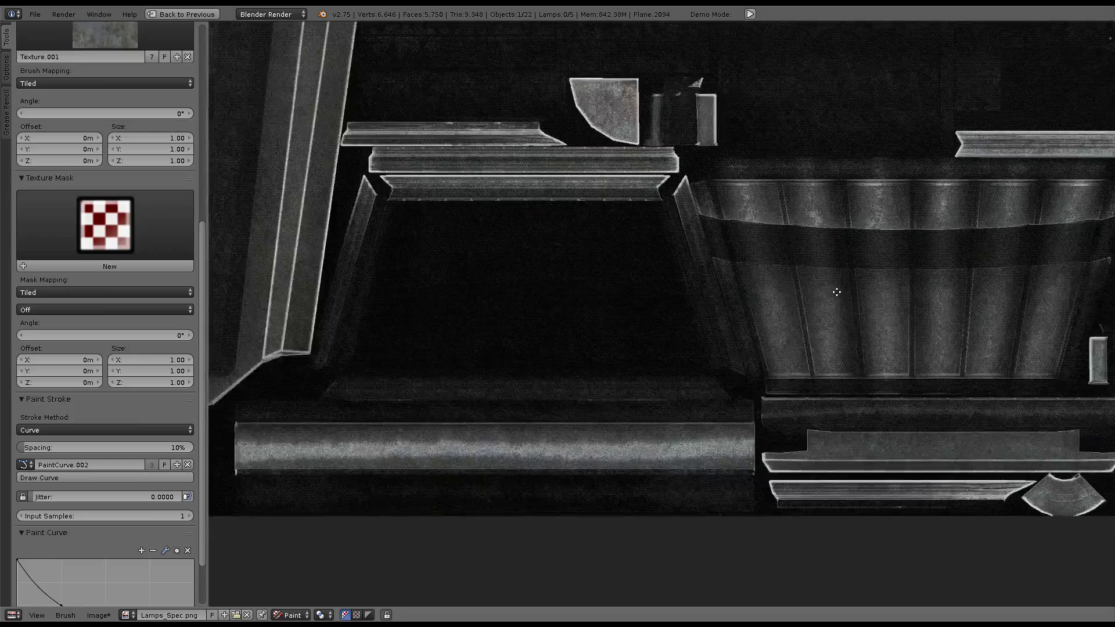
middle_drag(836, 292, 553, 229)
scroll(396, 414, down, 2)
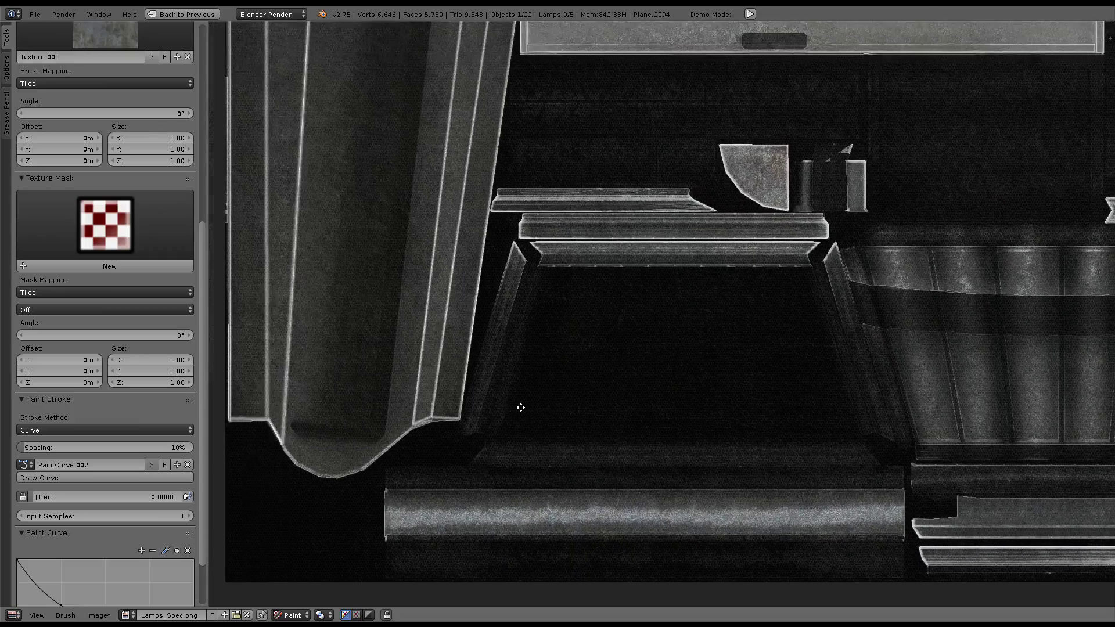
scroll(520, 406, down, 1)
middle_drag(819, 277, 567, 366)
scroll(636, 260, up, 1)
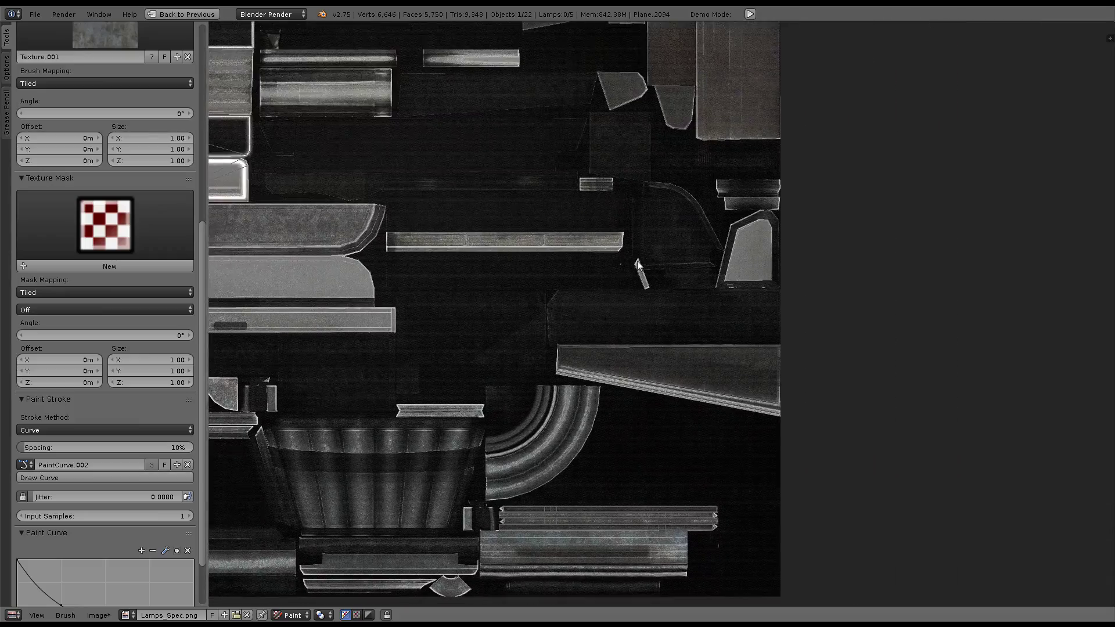
scroll(768, 387, up, 2)
scroll(415, 301, up, 1)
middle_drag(618, 261, 748, 218)
scroll(747, 218, up, 1)
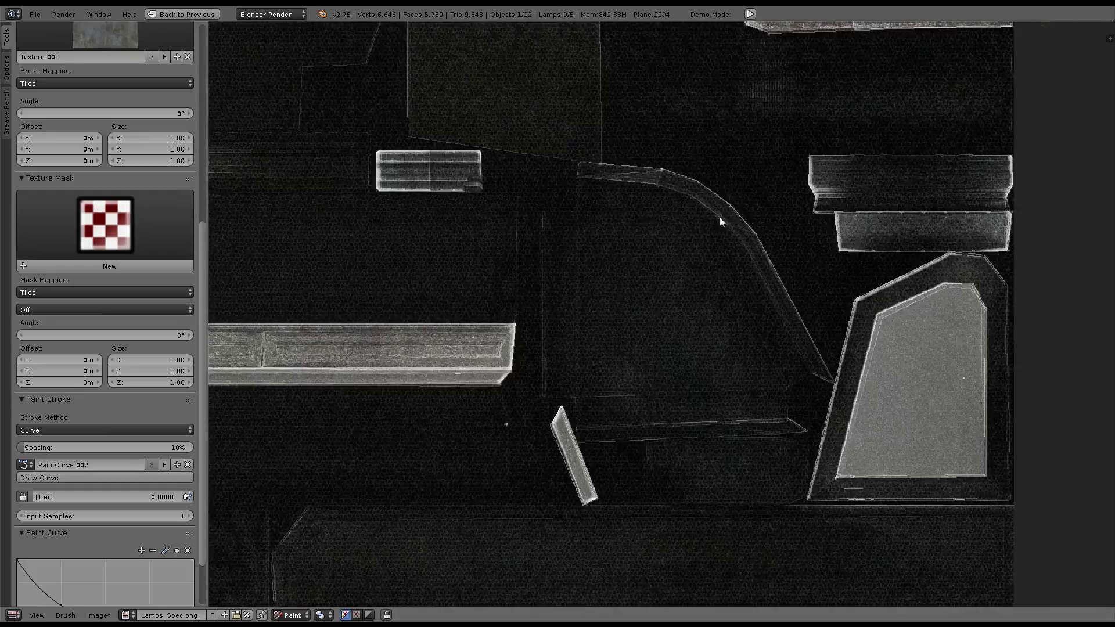
scroll(721, 219, up, 1)
middle_drag(582, 219, 549, 229)
Place curve points along the curved island's edge, rotating and widening the bend point's handles
ctrl+right_drag(513, 154, 534, 157)
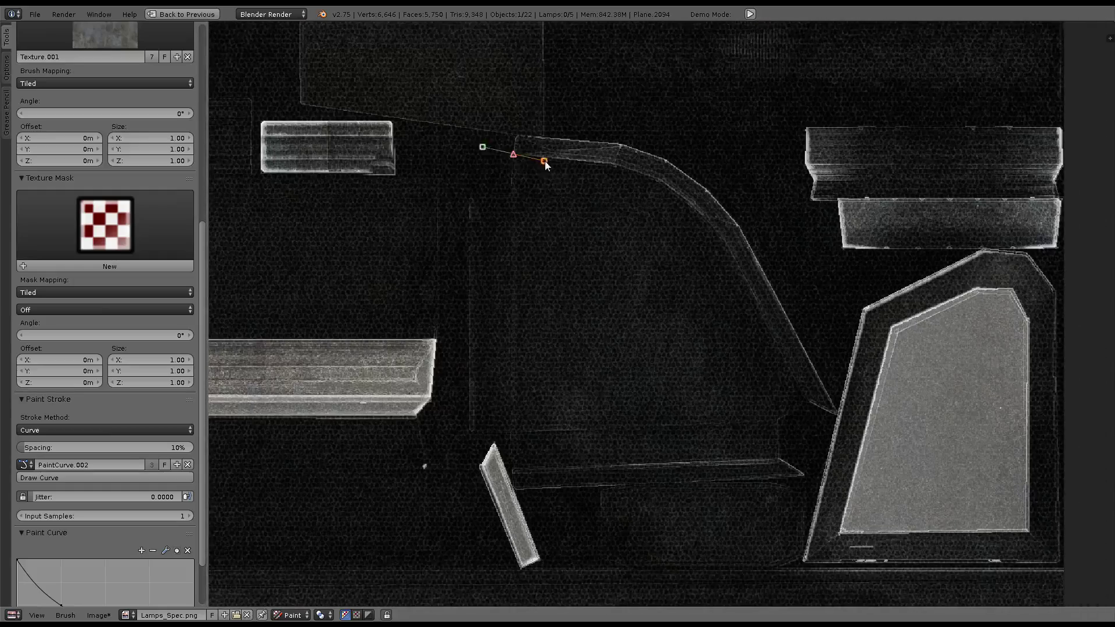
ctrl+right_drag(611, 164, 626, 167)
ctrl+right_drag(719, 228, 744, 259)
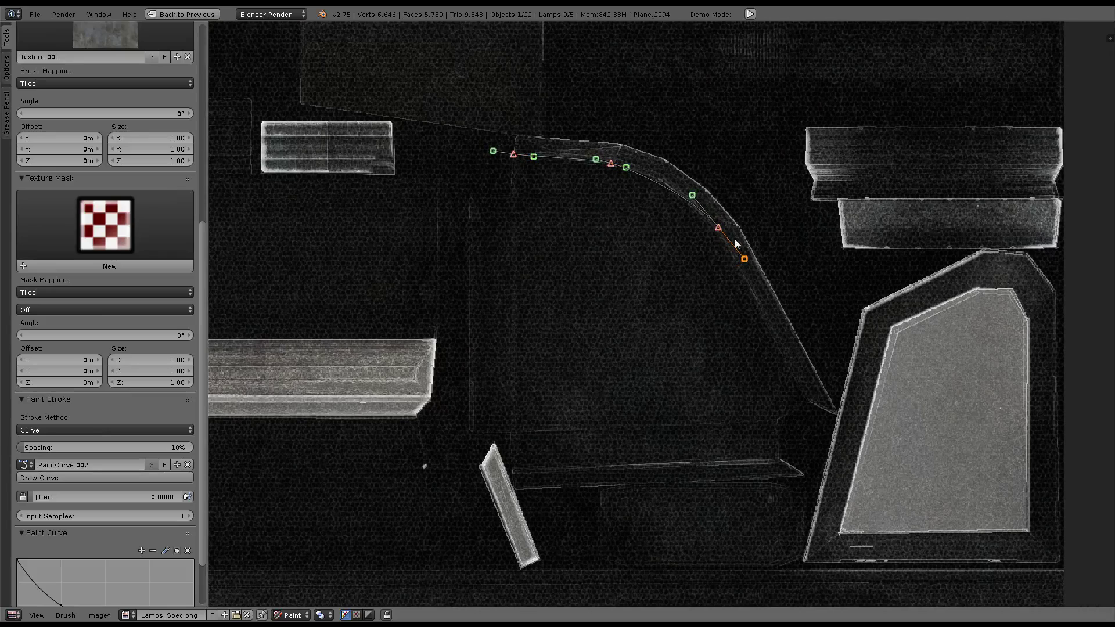
key(r)
click(726, 243)
key(s)
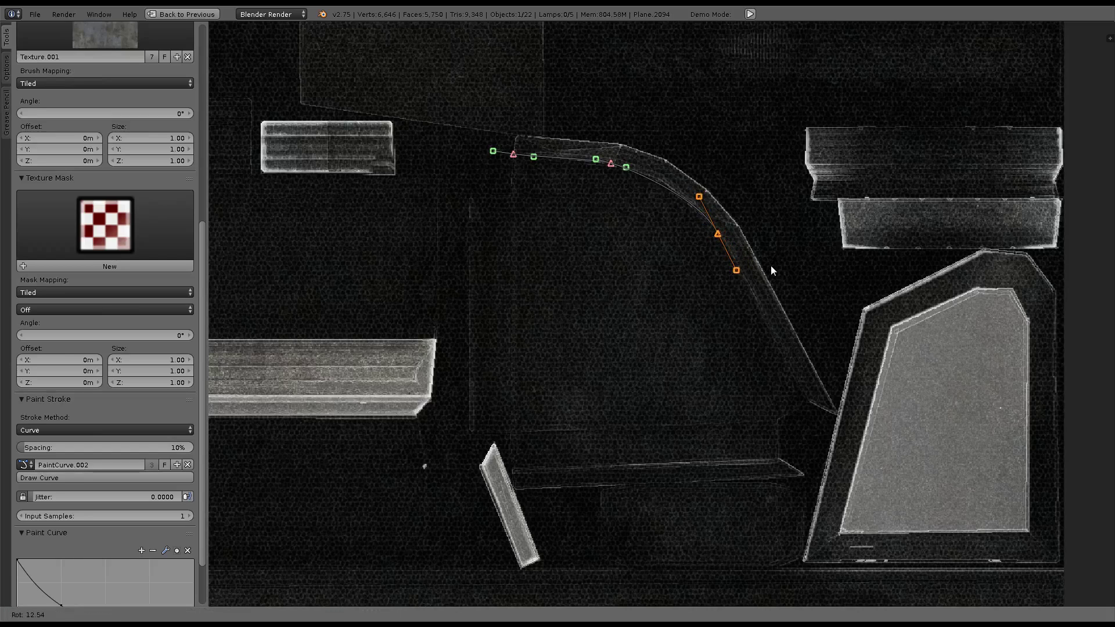
click(799, 297)
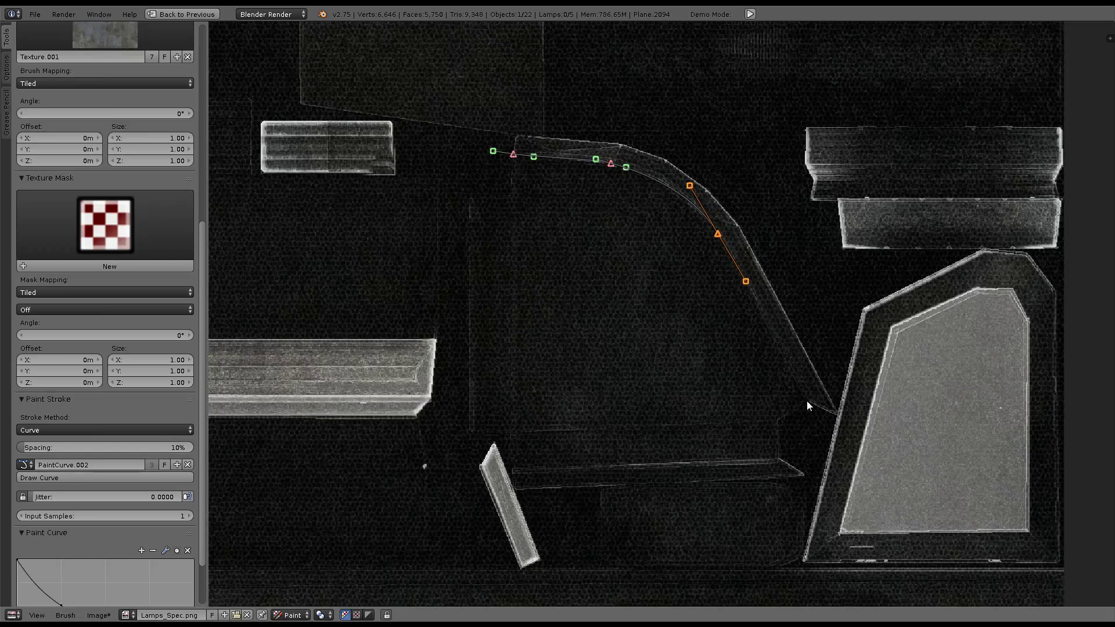
ctrl+right_drag(806, 401, 832, 410)
Add a final handle point, paint the stroke, and return to the 3D lamp view
ctrl+right_click(736, 226)
ctrl+right_drag(619, 145, 518, 154)
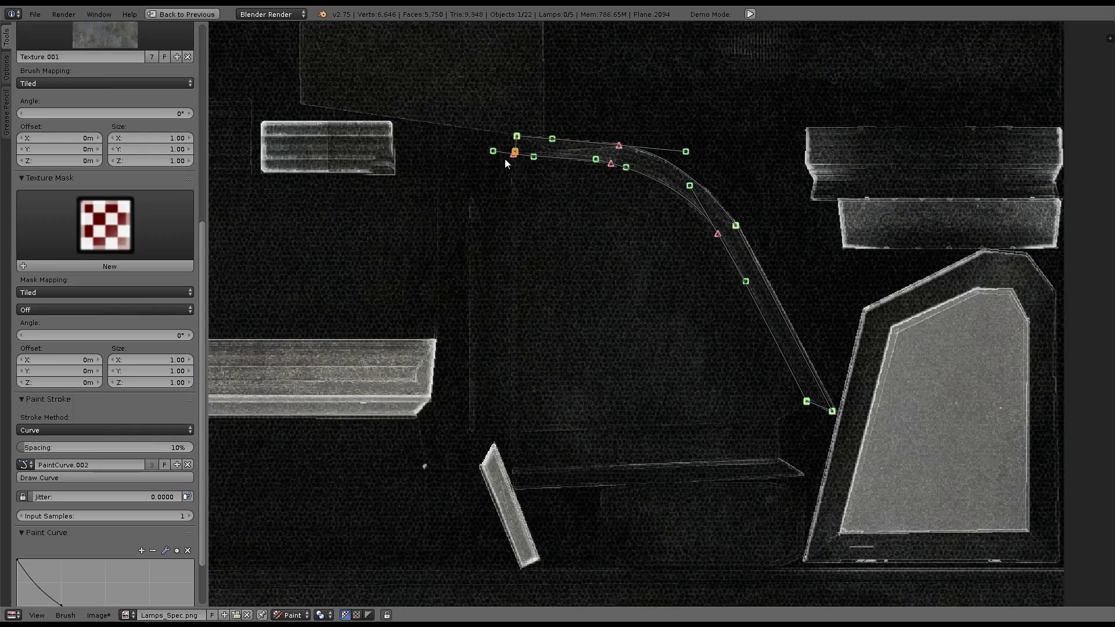
click(82, 477)
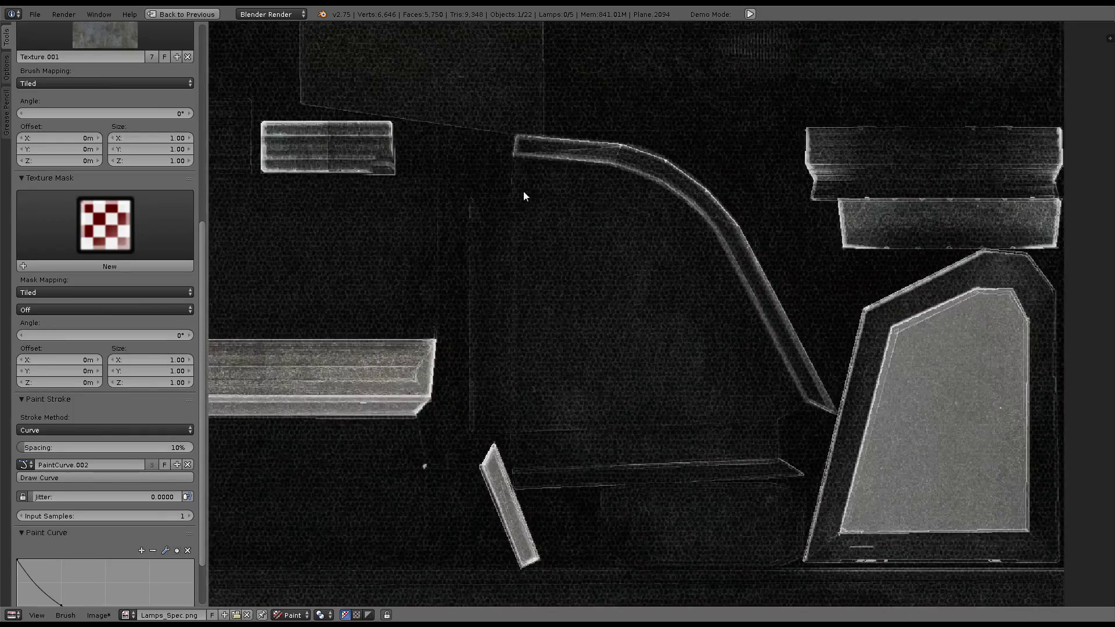
scroll(664, 112, down, 3)
scroll(670, 107, down, 2)
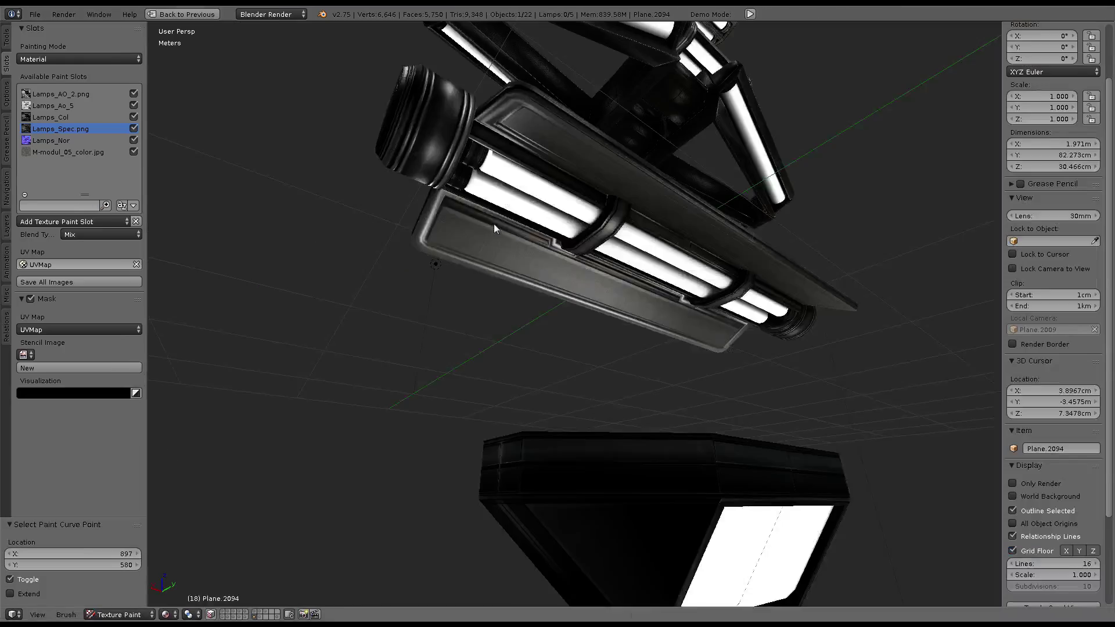
mouse_move(494, 224)
middle_down()
mouse_move(639, 272)
mouse_move(466, 310)
mouse_move(539, 363)
mouse_move(535, 268)
mouse_move(535, 365)
mouse_move(481, 355)
mouse_move(483, 297)
mouse_move(558, 346)
mouse_move(668, 388)
mouse_move(726, 356)
mouse_move(579, 366)
mouse_move(545, 336)
middle_up()
Toggle Object/Texture Paint to pick the end block, then curve-stroke its front edge
scroll(578, 360, up, 4)
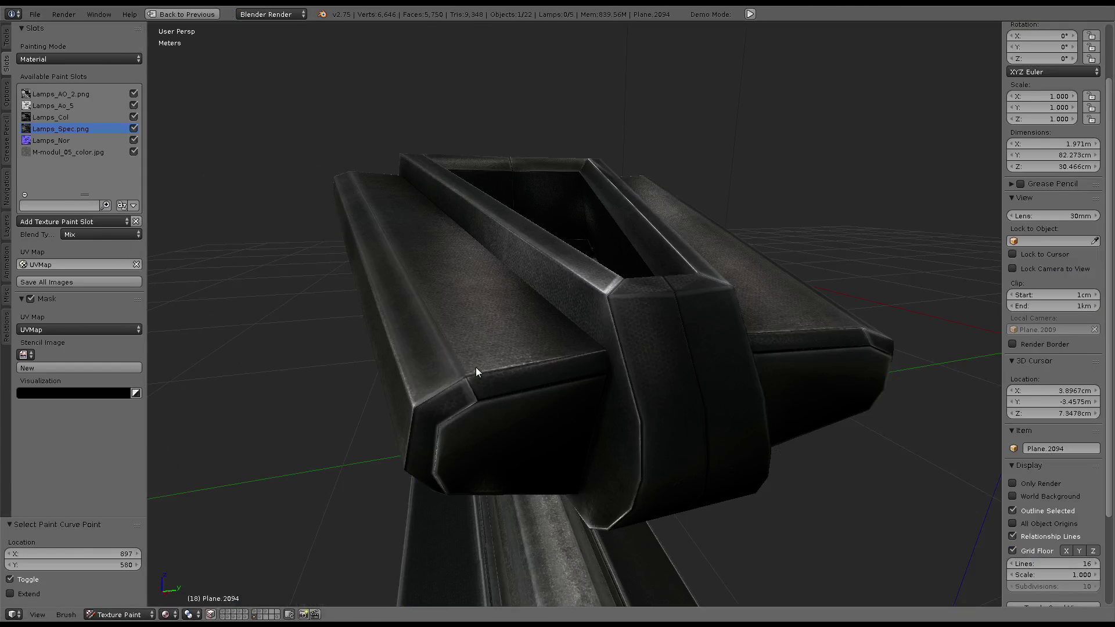
click(119, 614)
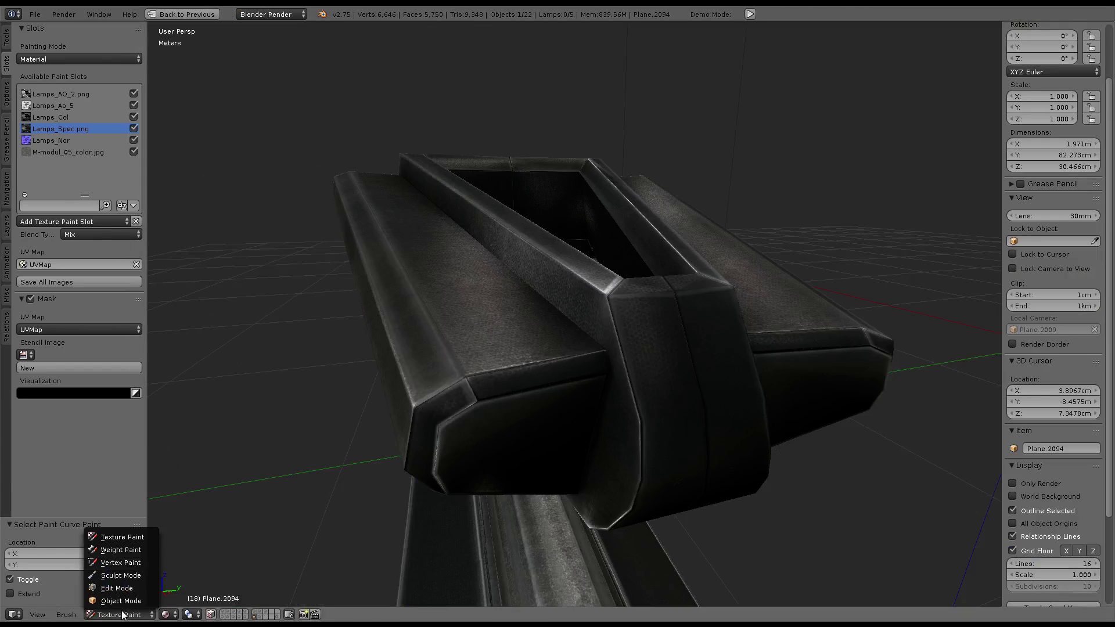
click(122, 601)
click(174, 614)
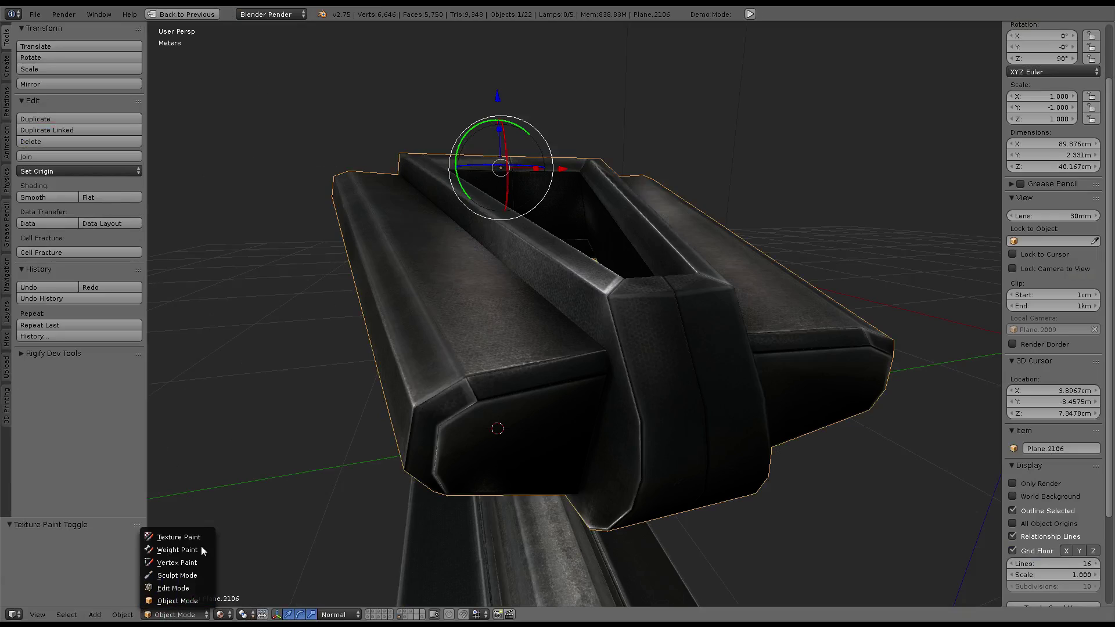
click(186, 530)
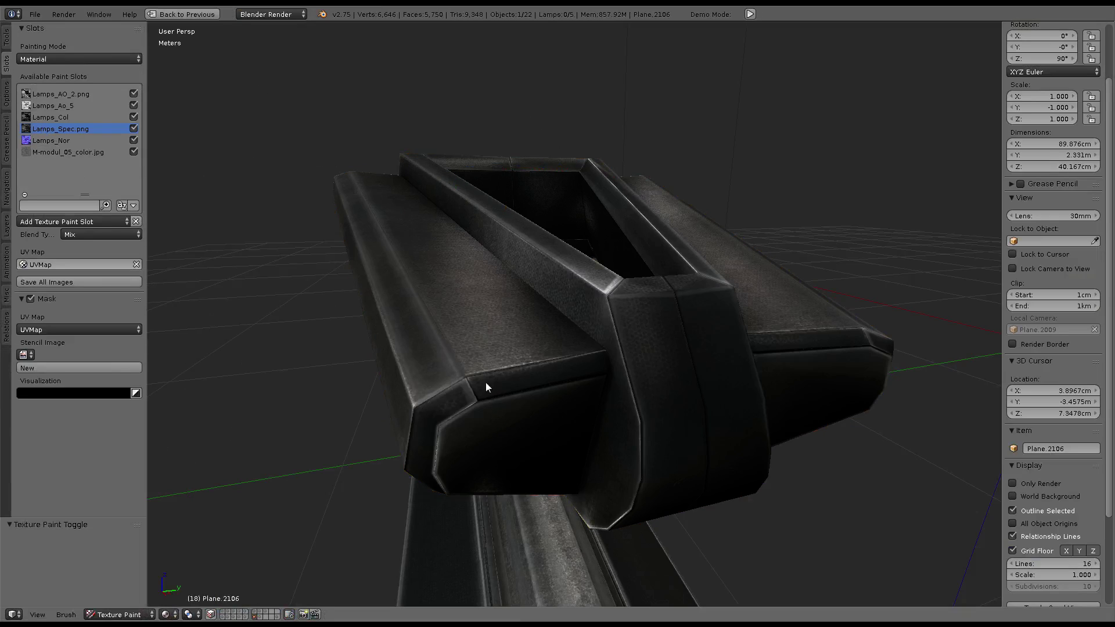
click(465, 377)
ctrl+click(602, 352)
key(Return)
Review the brush settings (Texture.001, Add blend 0.445, Curve stroke) and repaint the edge stroke
click(7, 38)
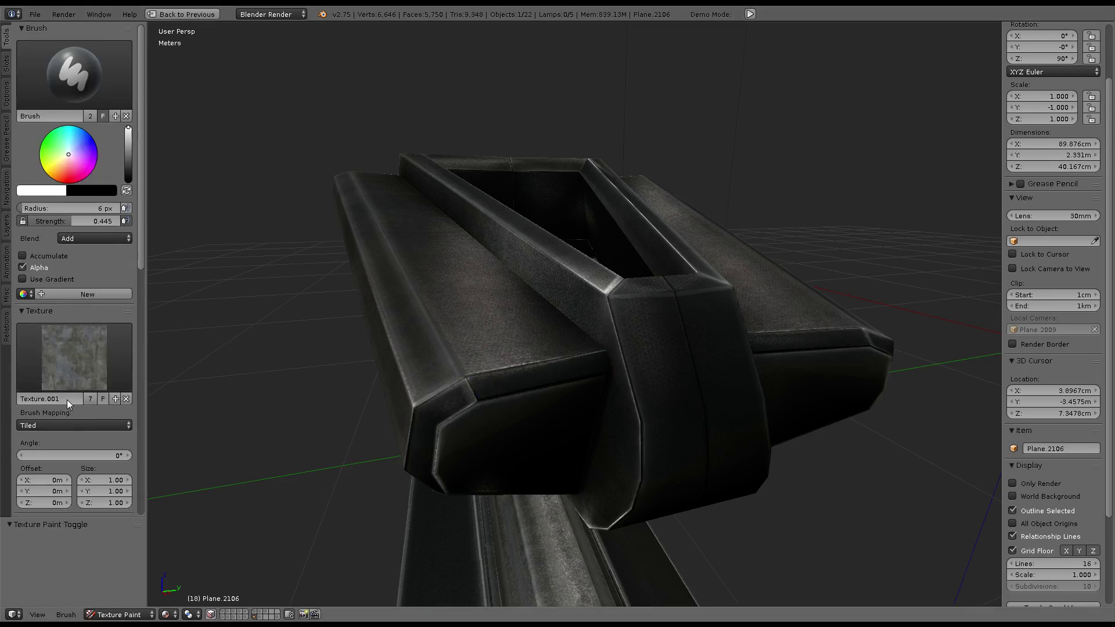
scroll(73, 401, down, 10)
scroll(84, 396, up, 6)
click(76, 218)
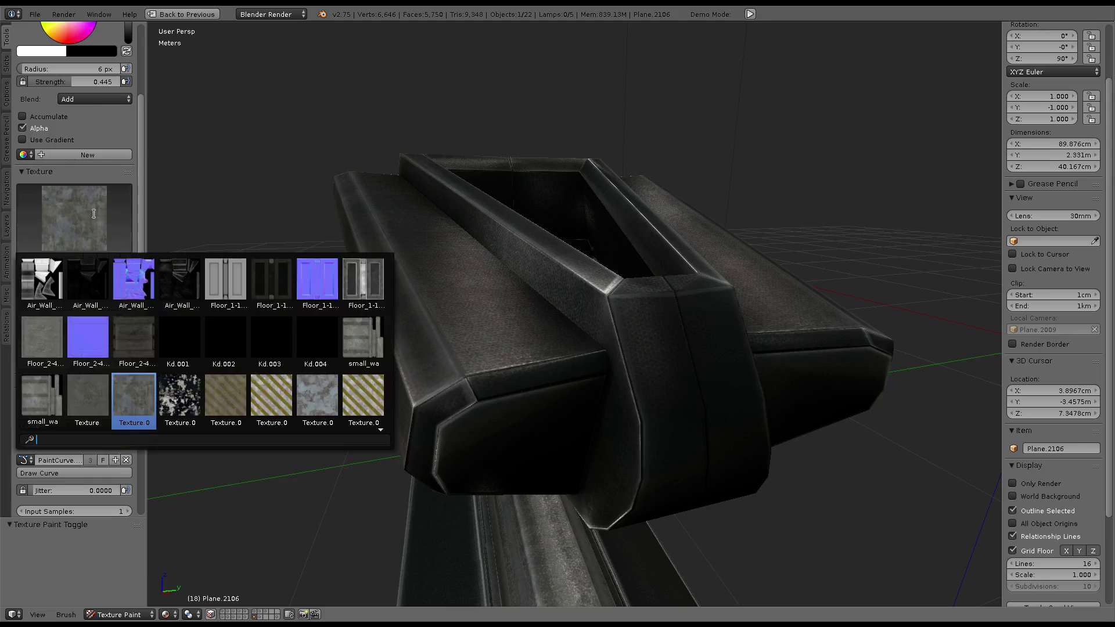
scroll(125, 258, up, 4)
scroll(123, 256, up, 3)
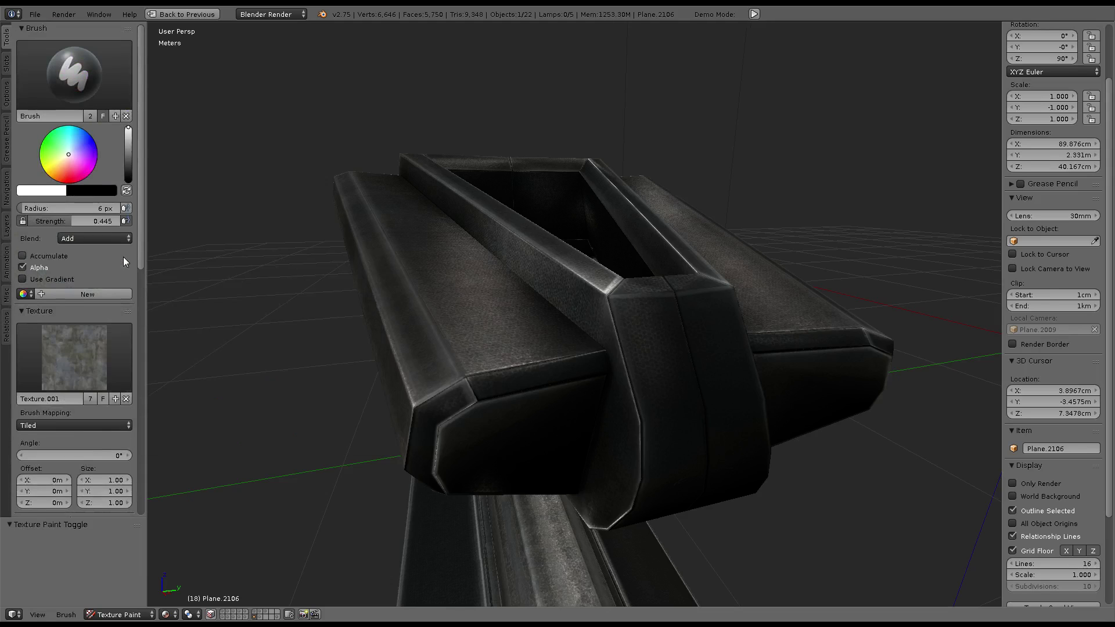
scroll(124, 302, down, 4)
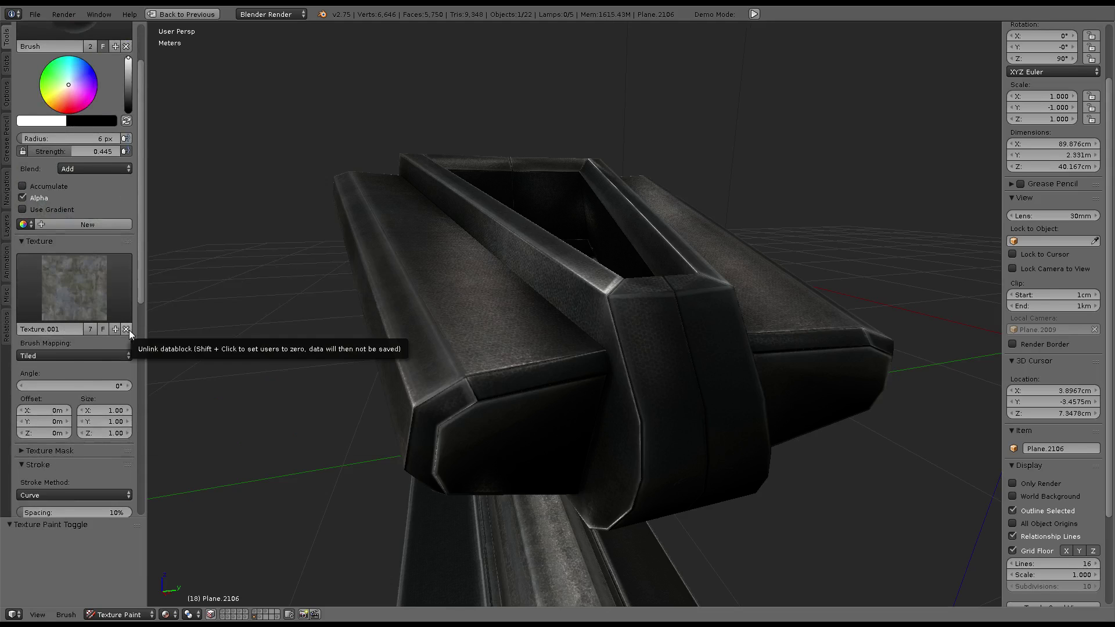
scroll(129, 330, down, 6)
scroll(129, 330, down, 3)
click(62, 333)
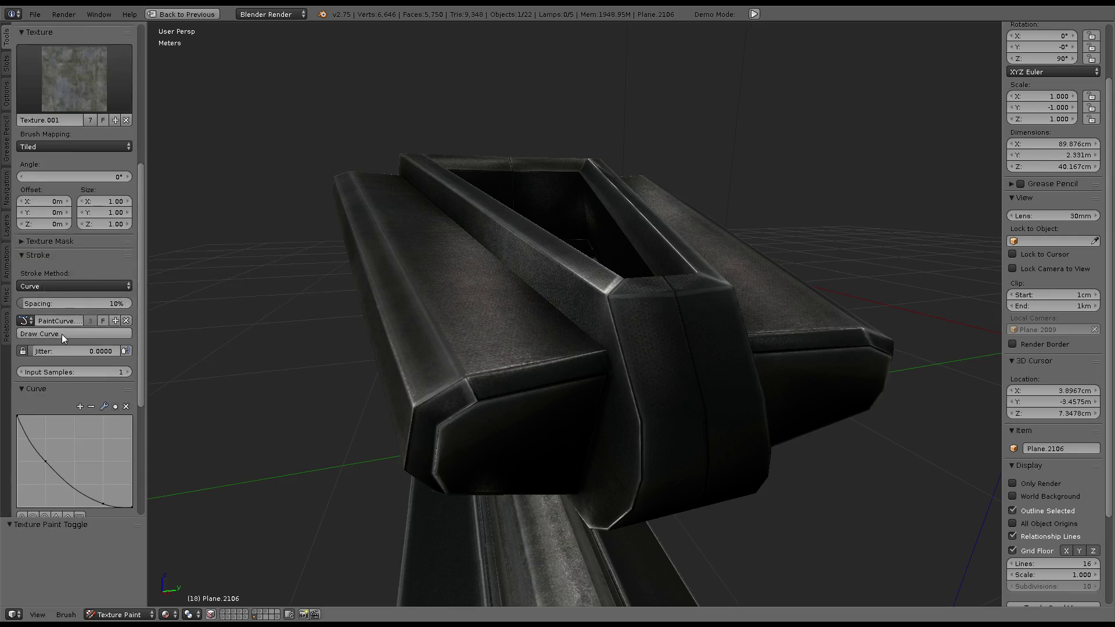
click(62, 333)
shift+right_click(487, 281)
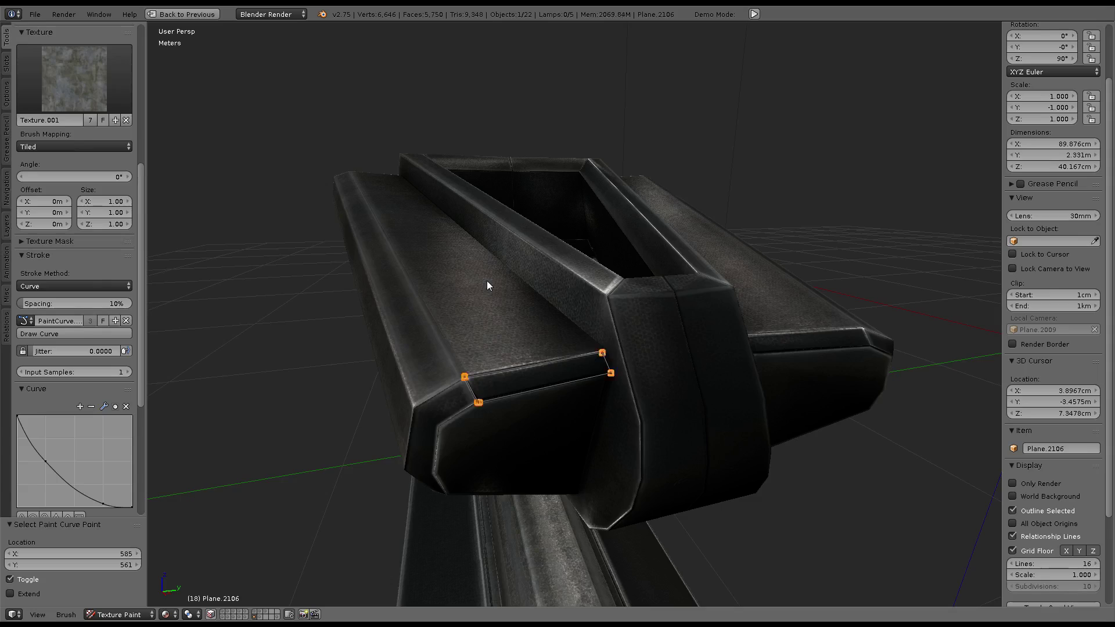
mouse_move(487, 280)
middle_down()
mouse_move(655, 237)
mouse_move(430, 319)
mouse_move(707, 321)
mouse_move(675, 299)
mouse_move(694, 280)
mouse_move(659, 451)
middle_up()
mouse_move(579, 373)
middle_down()
mouse_move(540, 325)
mouse_move(552, 327)
middle_up()
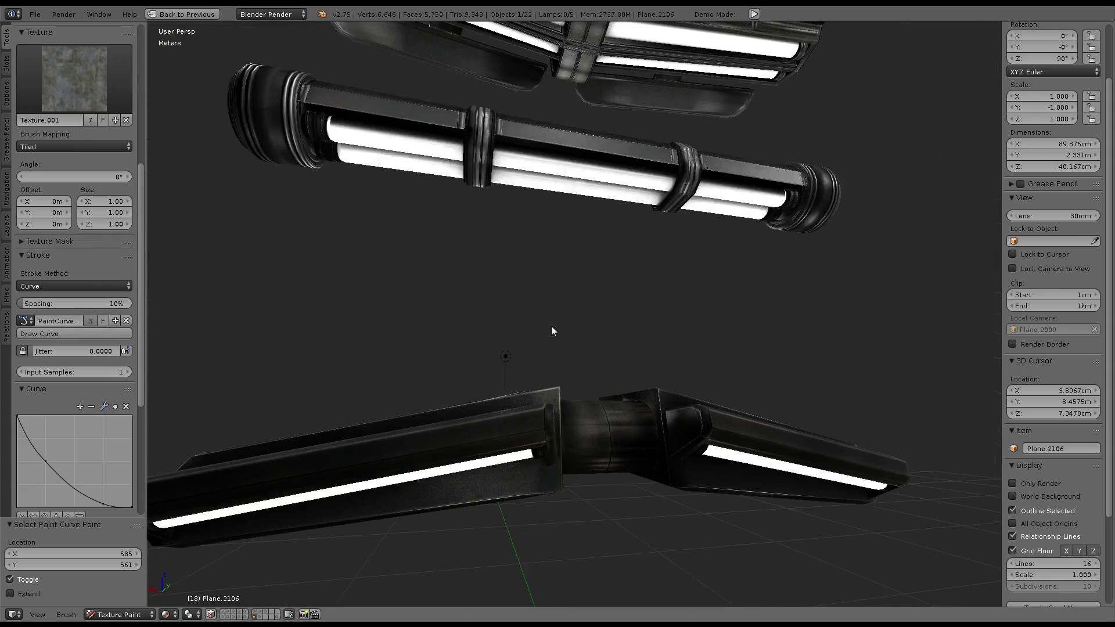
middle_drag(690, 282, 693, 224)
scroll(702, 271, up, 5)
mouse_move(702, 271)
middle_down()
mouse_move(695, 199)
mouse_move(641, 294)
mouse_move(664, 369)
mouse_move(705, 313)
mouse_move(768, 317)
mouse_move(706, 281)
mouse_move(724, 246)
middle_up()
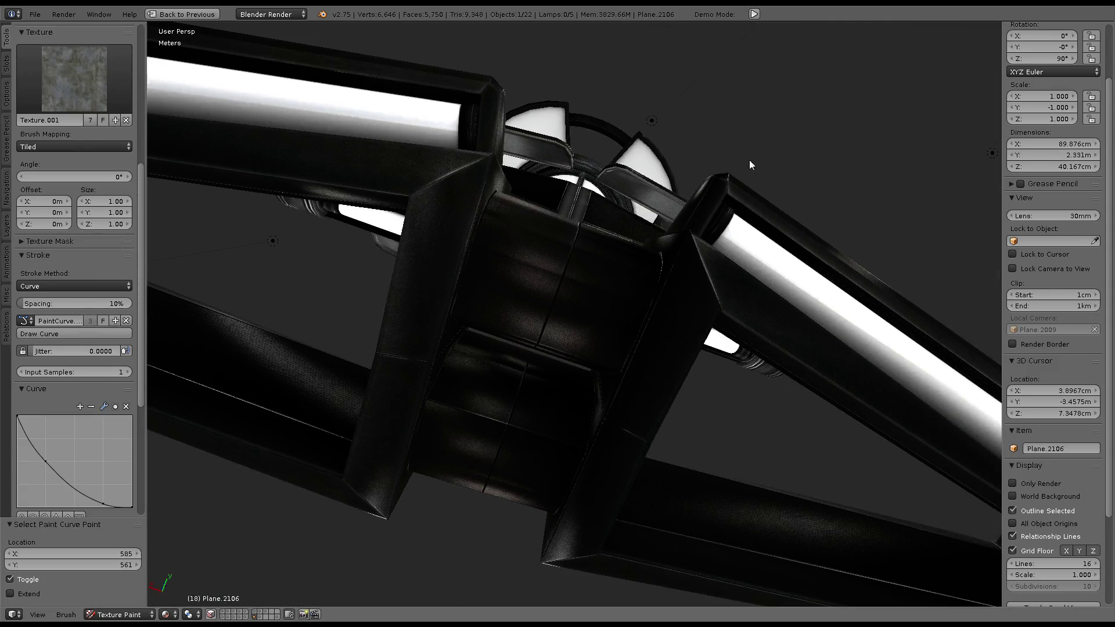
mouse_move(749, 160)
middle_down()
mouse_move(623, 297)
mouse_move(622, 331)
mouse_move(549, 312)
mouse_move(570, 369)
mouse_move(665, 312)
mouse_move(677, 377)
mouse_move(573, 381)
mouse_move(509, 416)
mouse_move(639, 325)
middle_up()
scroll(628, 330, down, 3)
scroll(628, 325, up, 3)
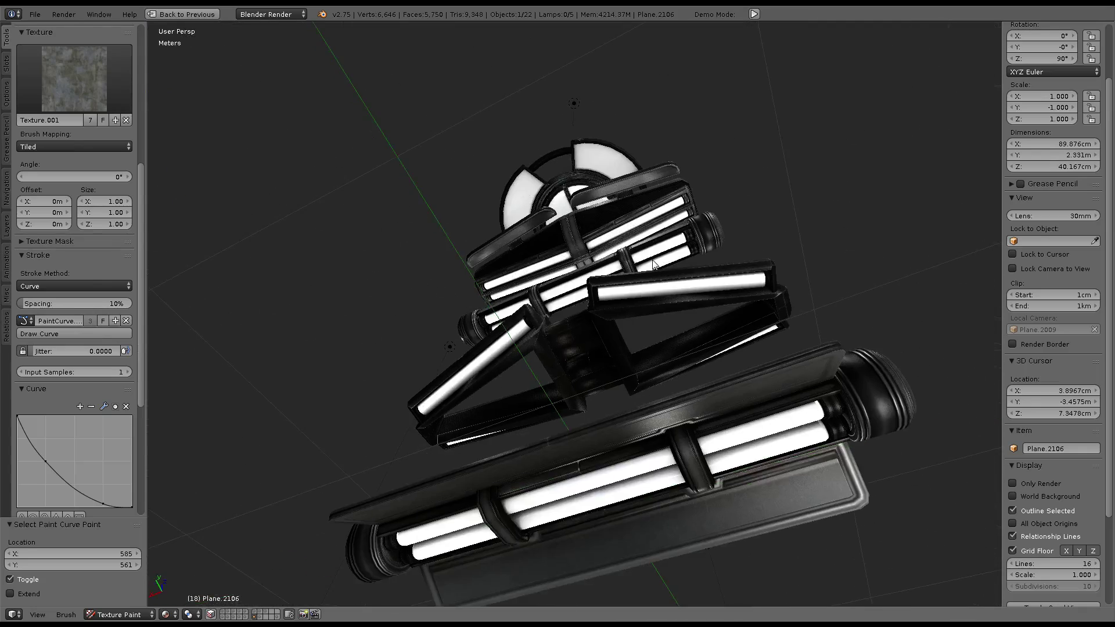
Save the painted Lamps_Spec.png texture from the restored multi-editor layout
key(ctrl+Up)
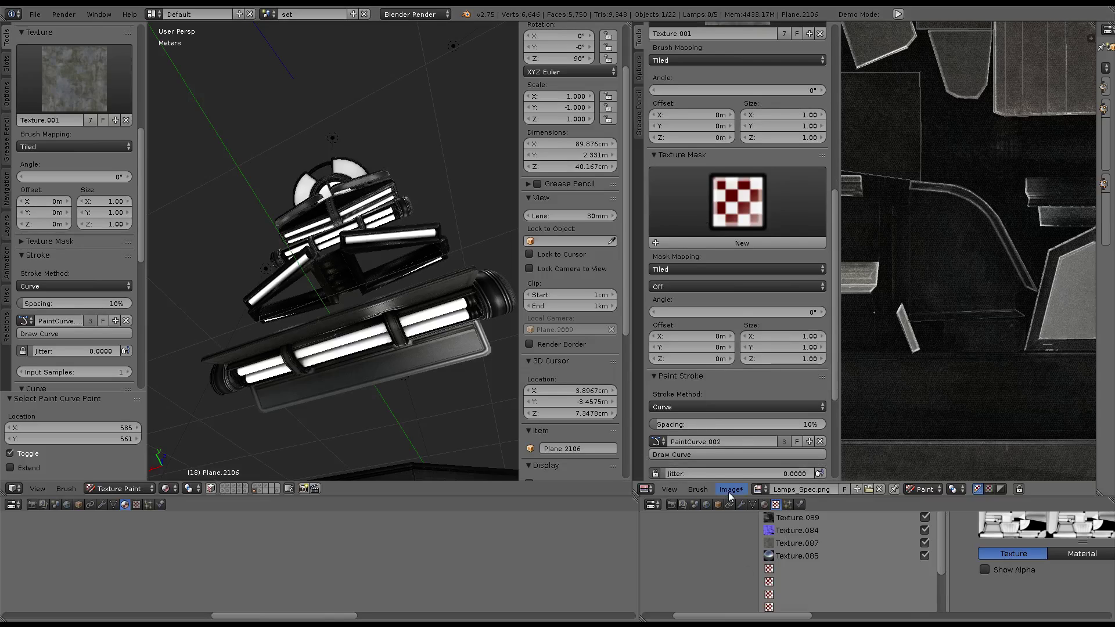
click(730, 489)
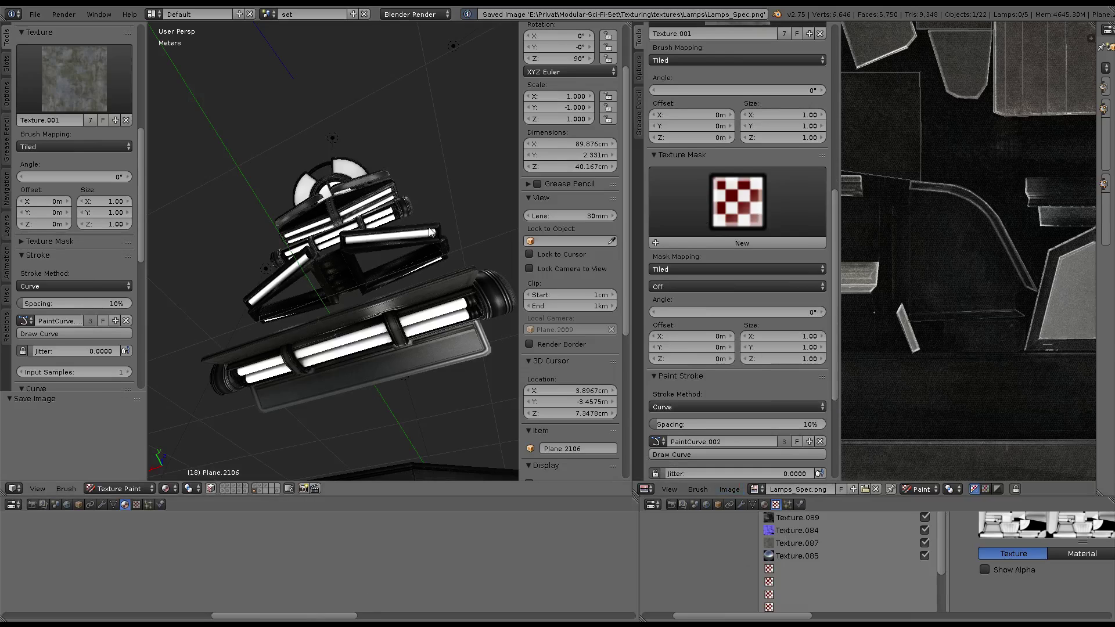
middle_drag(406, 407, 418, 283)
Maximize the 3D view, orbit down onto the lamp and put the part into Edit Mode
key(ctrl+Up)
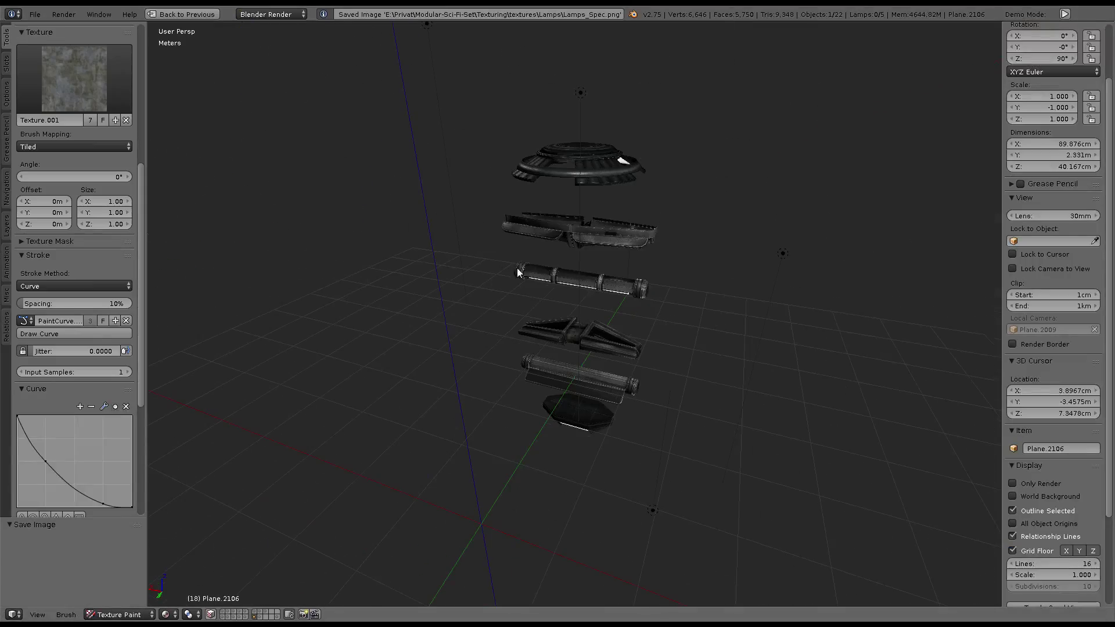
scroll(618, 216, up, 5)
middle_drag(604, 343, 683, 395)
scroll(536, 303, up, 4)
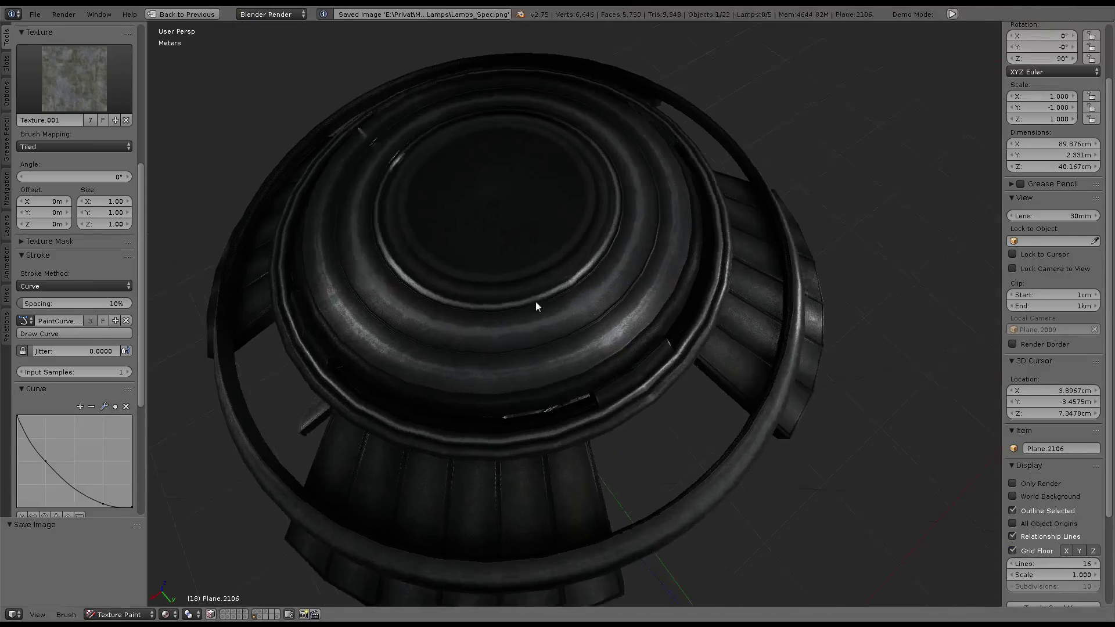
mouse_move(535, 302)
middle_down()
mouse_move(634, 347)
mouse_move(682, 386)
mouse_move(784, 316)
mouse_move(772, 235)
mouse_move(741, 338)
mouse_move(527, 319)
mouse_move(562, 280)
mouse_move(771, 404)
mouse_move(682, 379)
middle_up()
scroll(527, 318, up, 2)
key(Tab)
key(Tab)
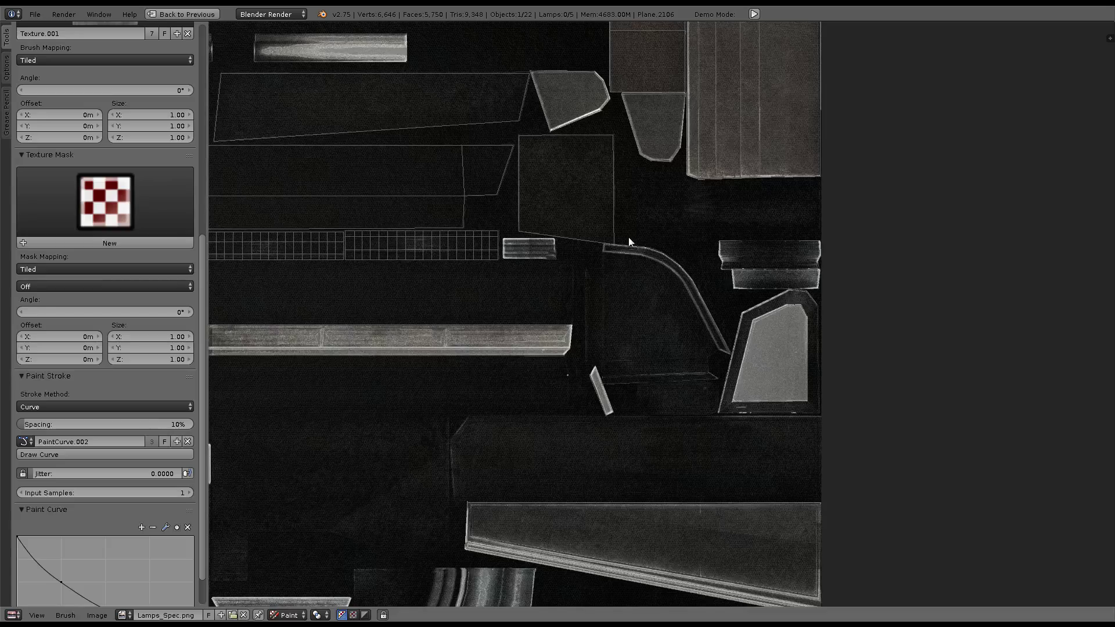
Scroll and zoom around the UV/Image Editor to inspect the UV islands
scroll(584, 376, right, 5)
scroll(768, 329, down, 5)
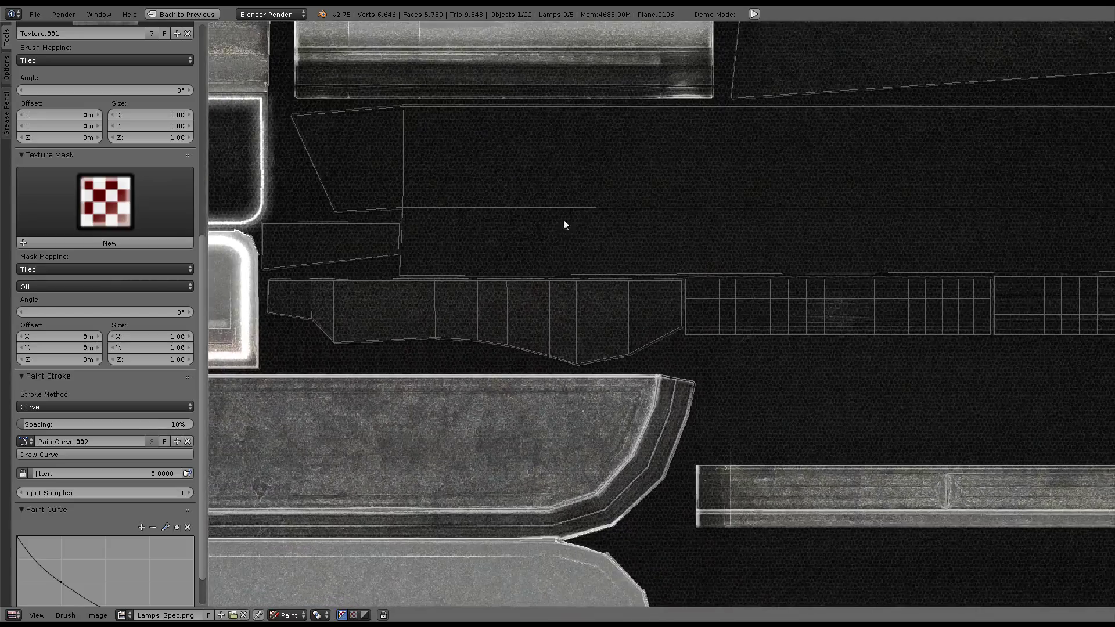
scroll(563, 219, right, 5)
scroll(448, 269, right, 5)
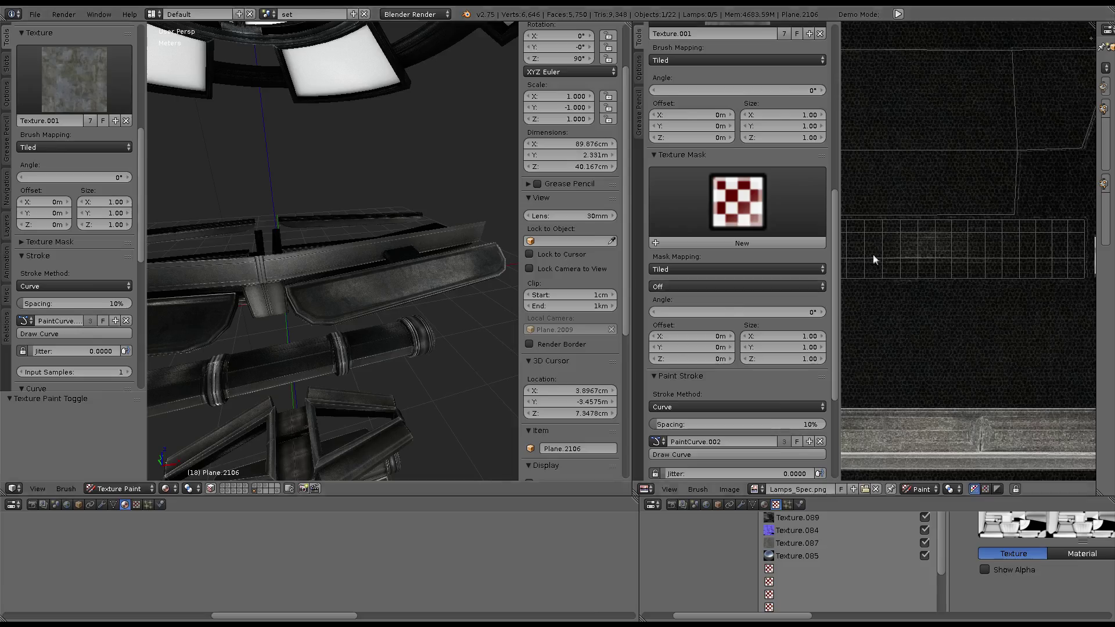
scroll(622, 291, down, 3)
scroll(617, 320, down, 2)
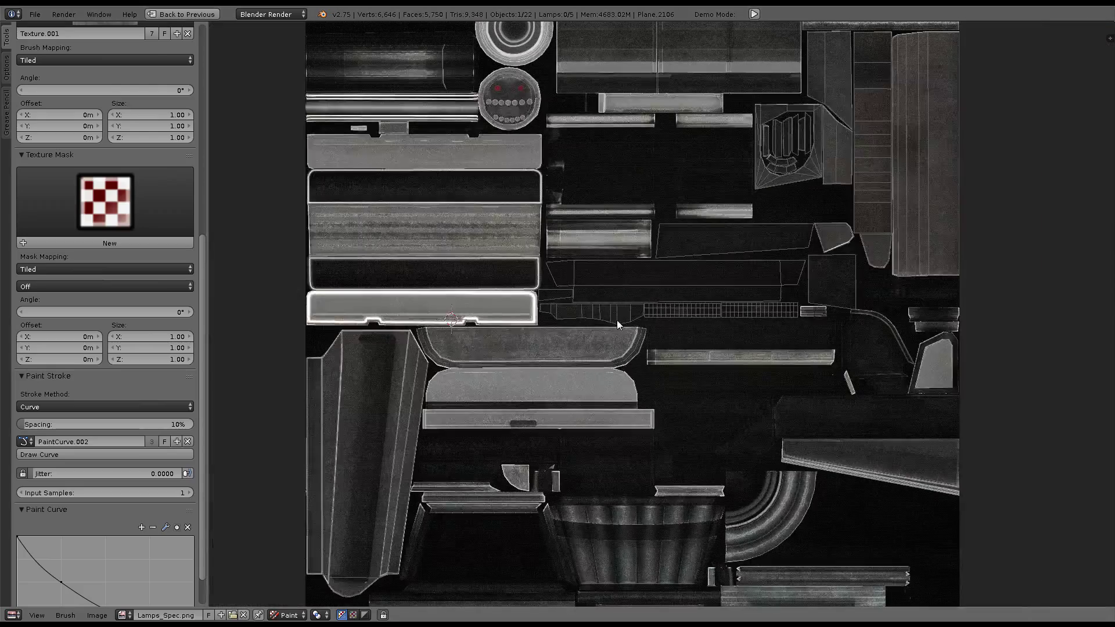
scroll(617, 319, down, 1)
scroll(633, 368, up, 6)
scroll(754, 297, up, 3)
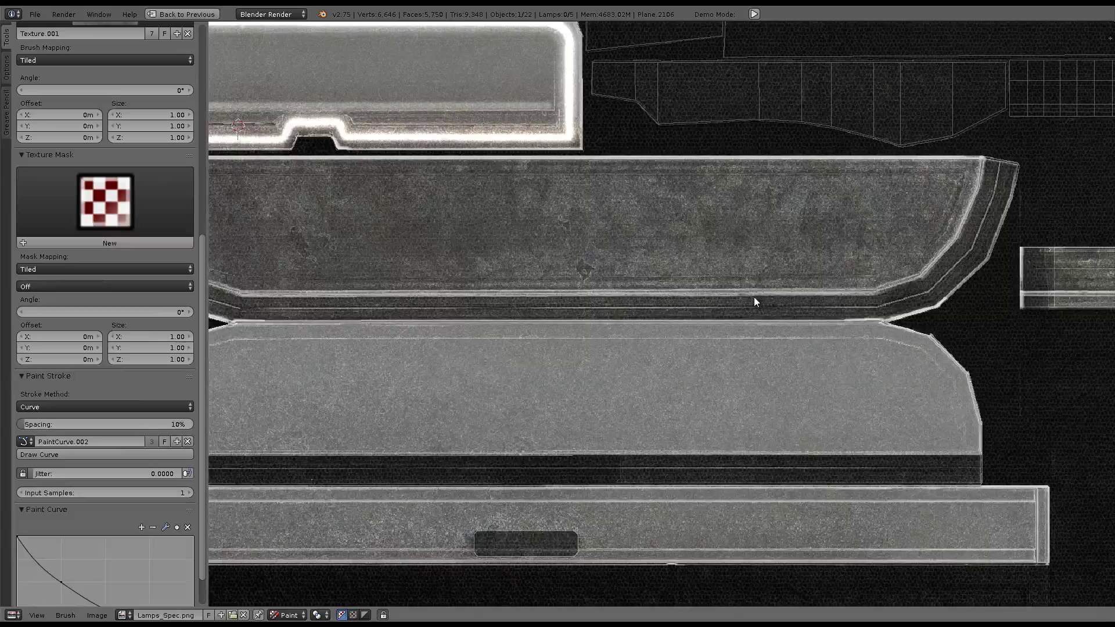
scroll(754, 297, up, 2)
scroll(748, 325, up, 2)
scroll(608, 435, down, 1)
scroll(616, 430, down, 2)
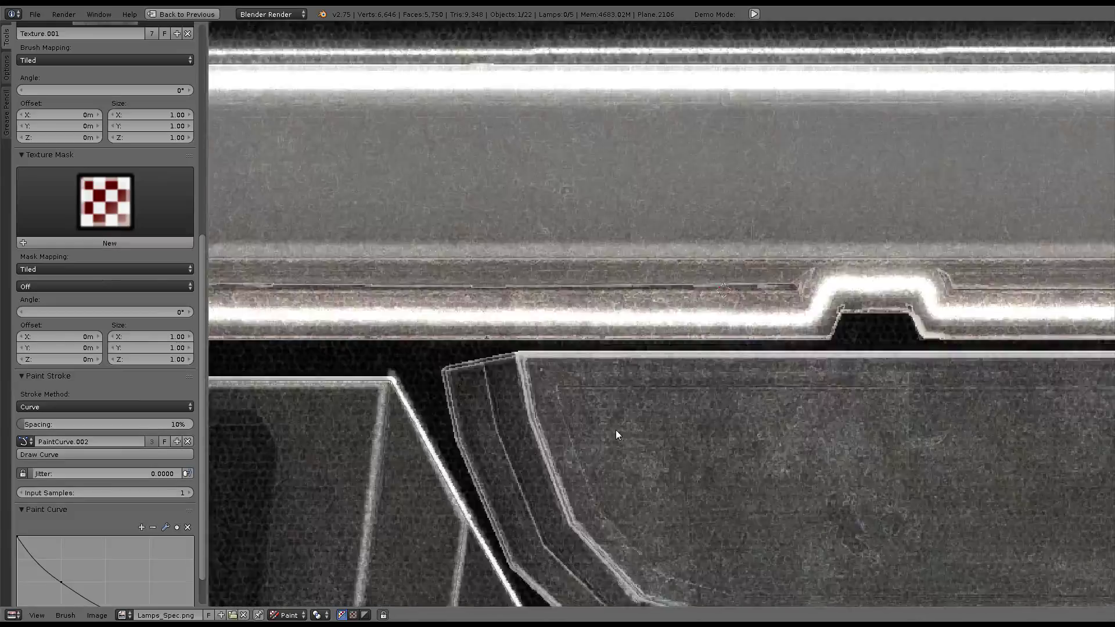
scroll(656, 348, down, 2)
scroll(696, 260, down, 1)
scroll(583, 295, up, 2)
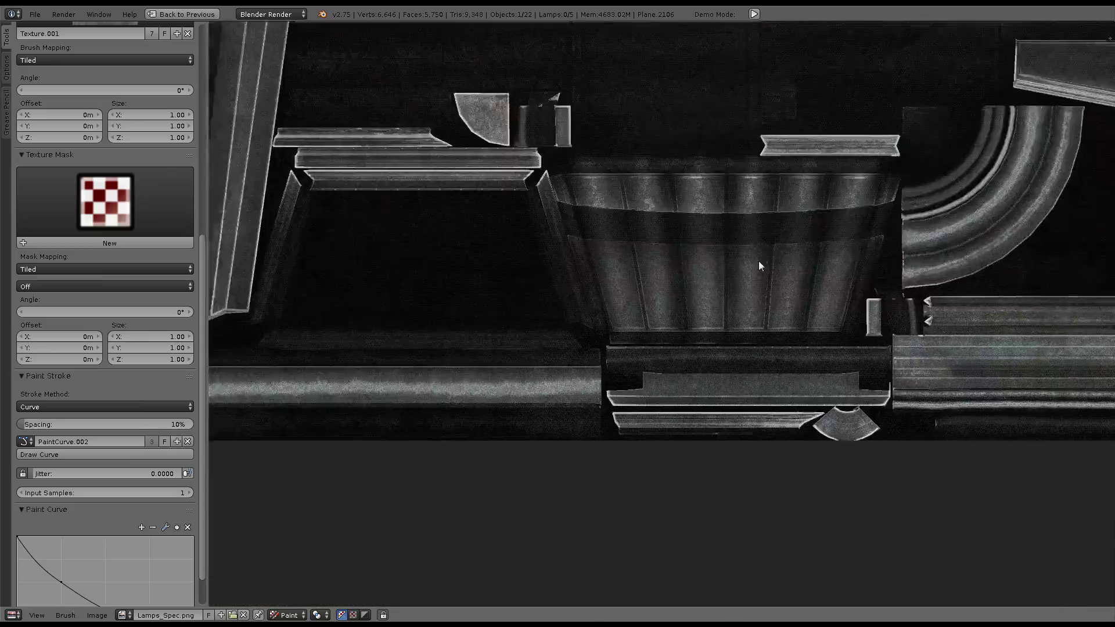
scroll(758, 260, up, 2)
scroll(621, 480, down, 3)
shift+scroll(597, 235, up, 3)
shift+scroll(568, 271, up, 2)
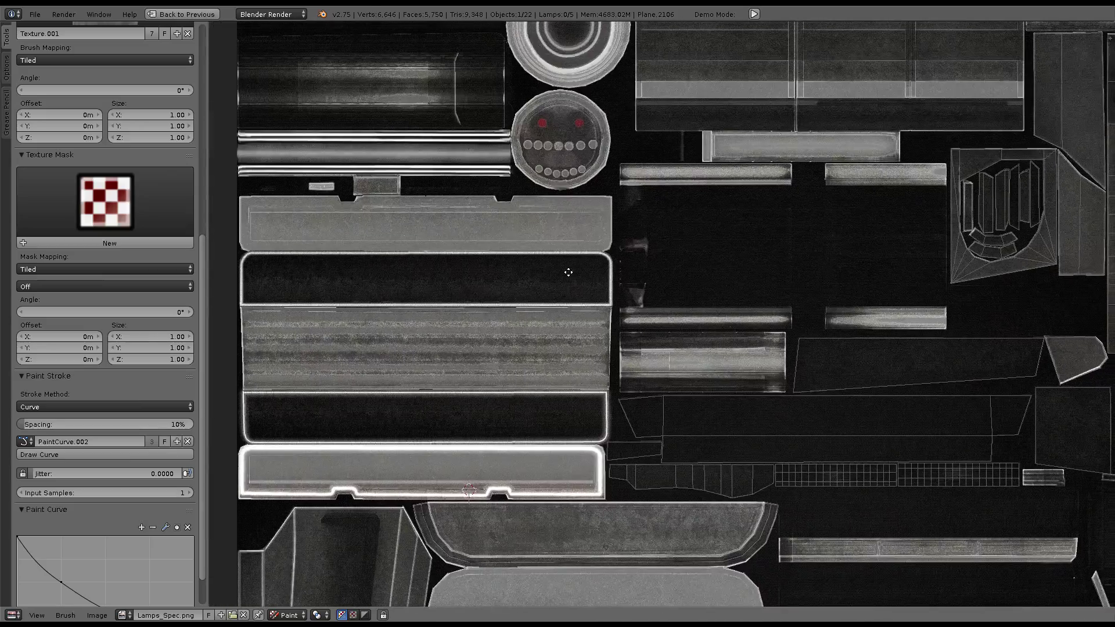
shift+scroll(638, 262, up, 2)
shift+scroll(819, 254, up, 1)
Pan across the texture layout, bringing the lamp island toward the upper middle
middle_drag(820, 255, 761, 299)
scroll(688, 364, up, 4)
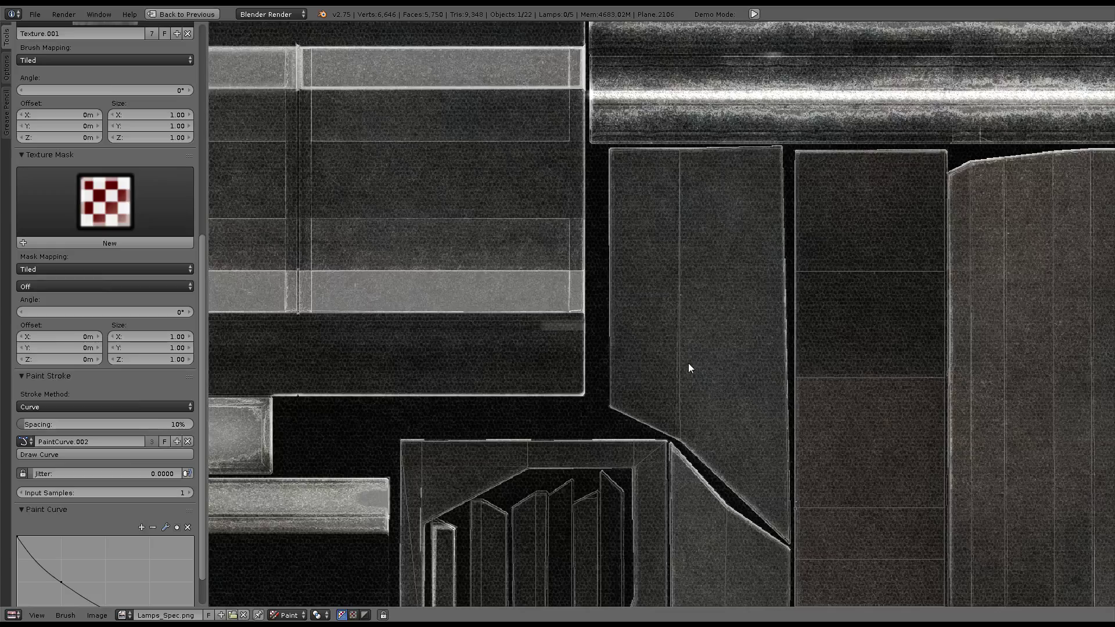
mouse_move(862, 162)
middle_down()
mouse_move(786, 327)
mouse_move(487, 261)
middle_up()
scroll(486, 262, down, 1)
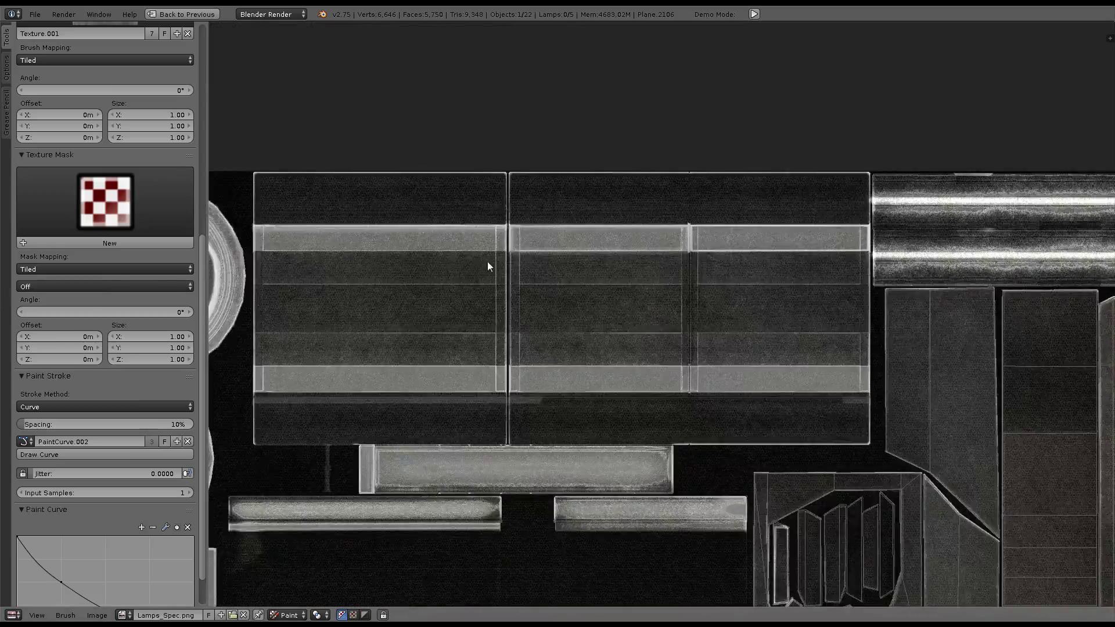
scroll(581, 244, down, 1)
scroll(647, 214, up, 1)
middle_drag(859, 321, 731, 158)
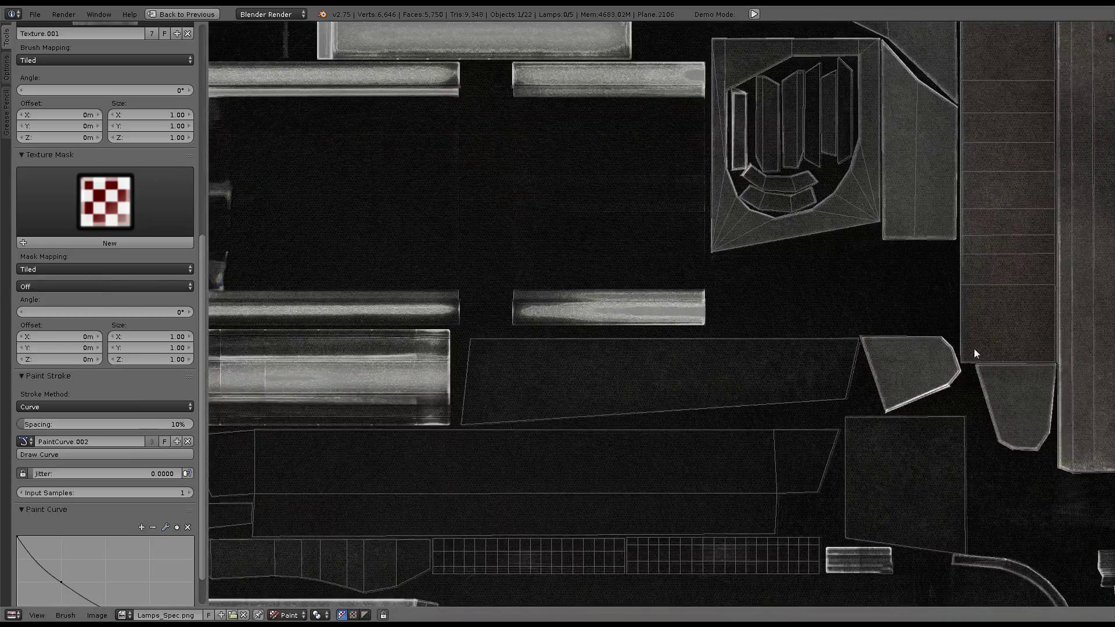
mouse_move(974, 353)
middle_down()
mouse_move(714, 225)
mouse_move(836, 227)
middle_up()
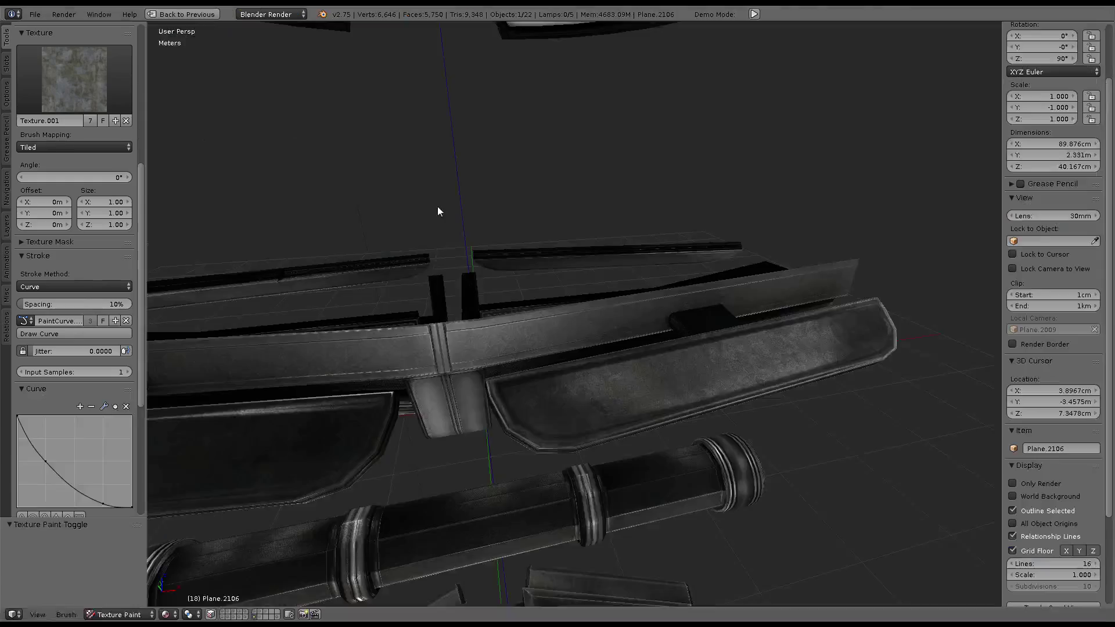
Trace a paint curve around the front panel's corners and edges
mouse_move(437, 207)
middle_down()
mouse_move(463, 305)
mouse_move(497, 349)
mouse_move(486, 330)
mouse_move(374, 342)
middle_up()
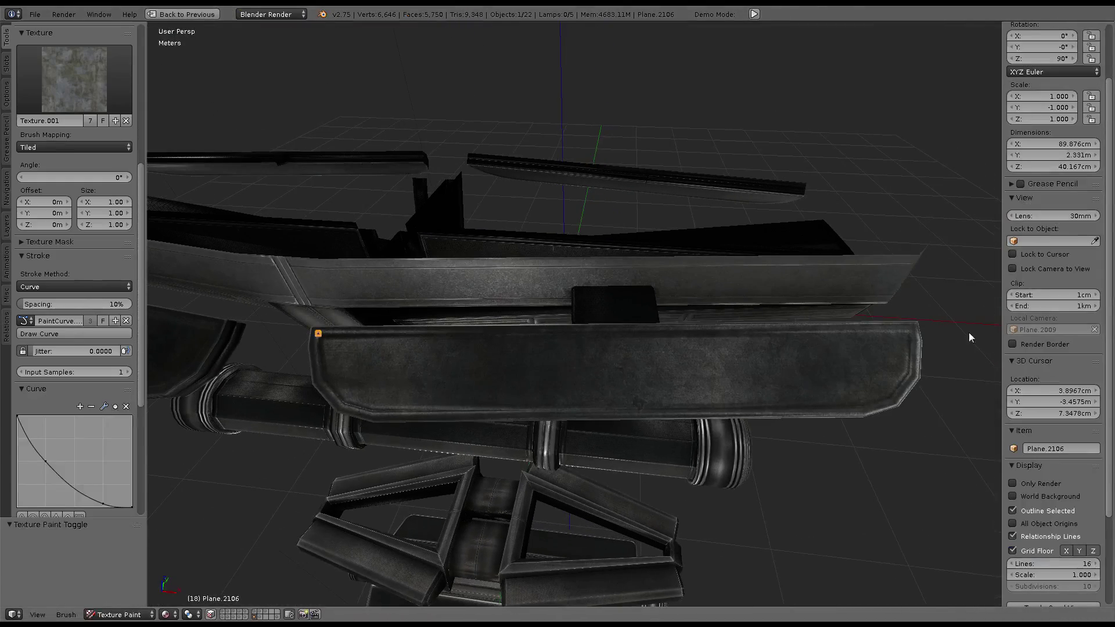
ctrl+click(911, 328)
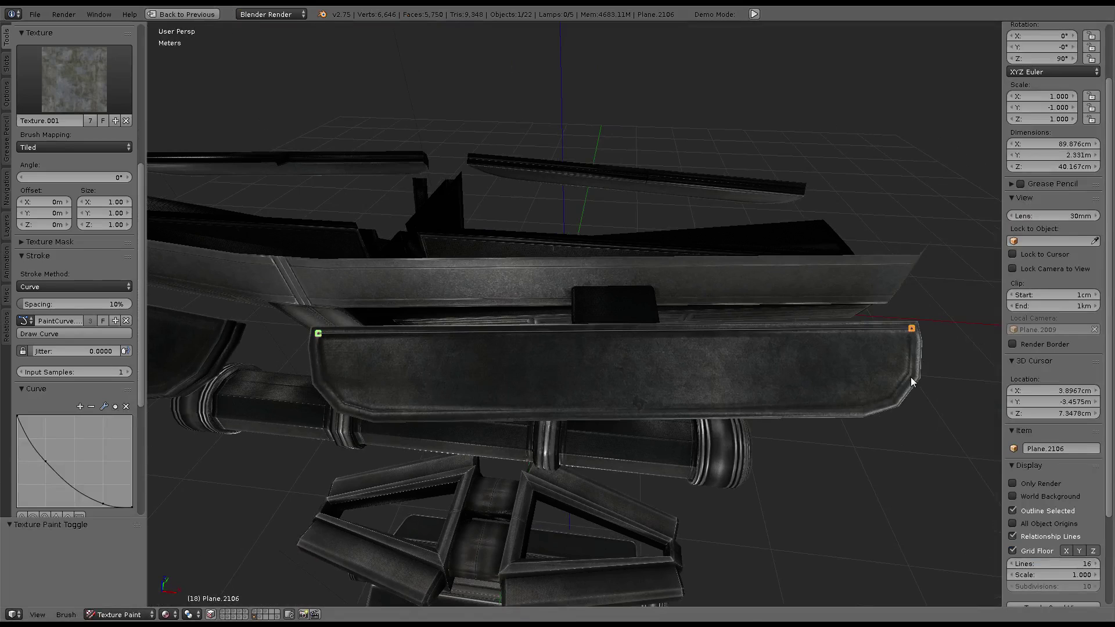
ctrl+click(912, 380)
ctrl+drag(859, 409, 817, 412)
ctrl+click(377, 414)
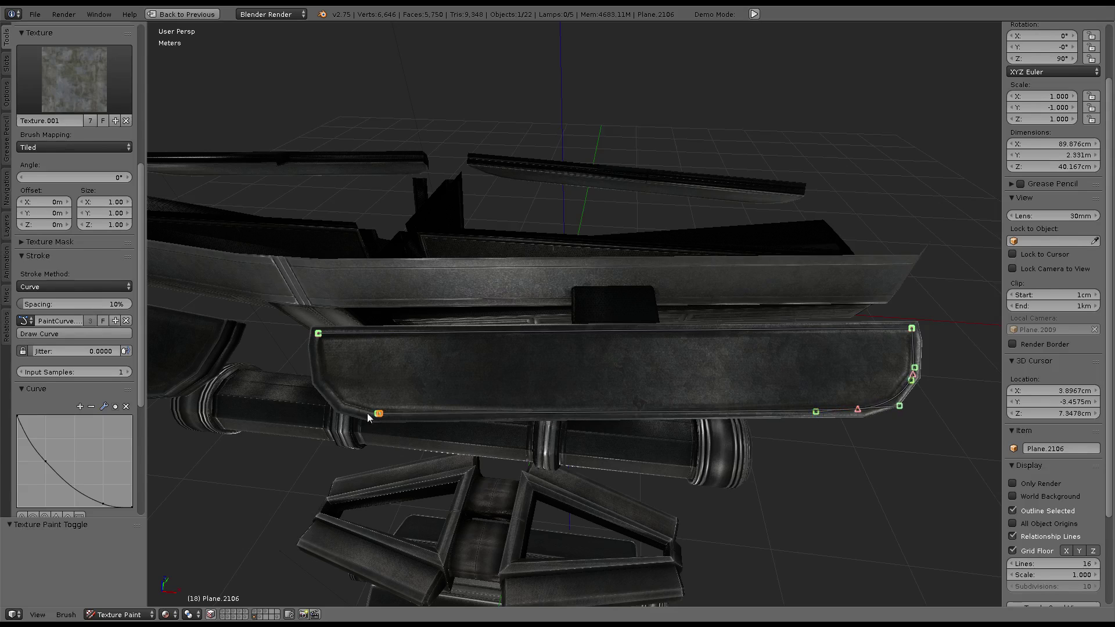
ctrl+drag(322, 379, 314, 347)
Paint the brush stroke along the curve, then switch the scene to Object Mode
key(Return)
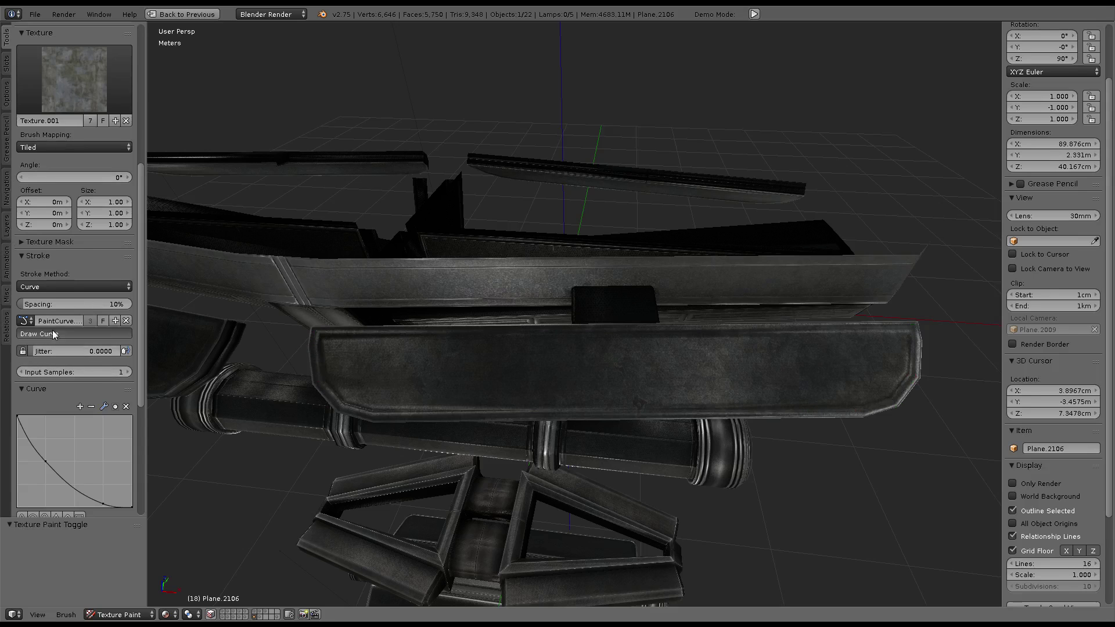
click(52, 333)
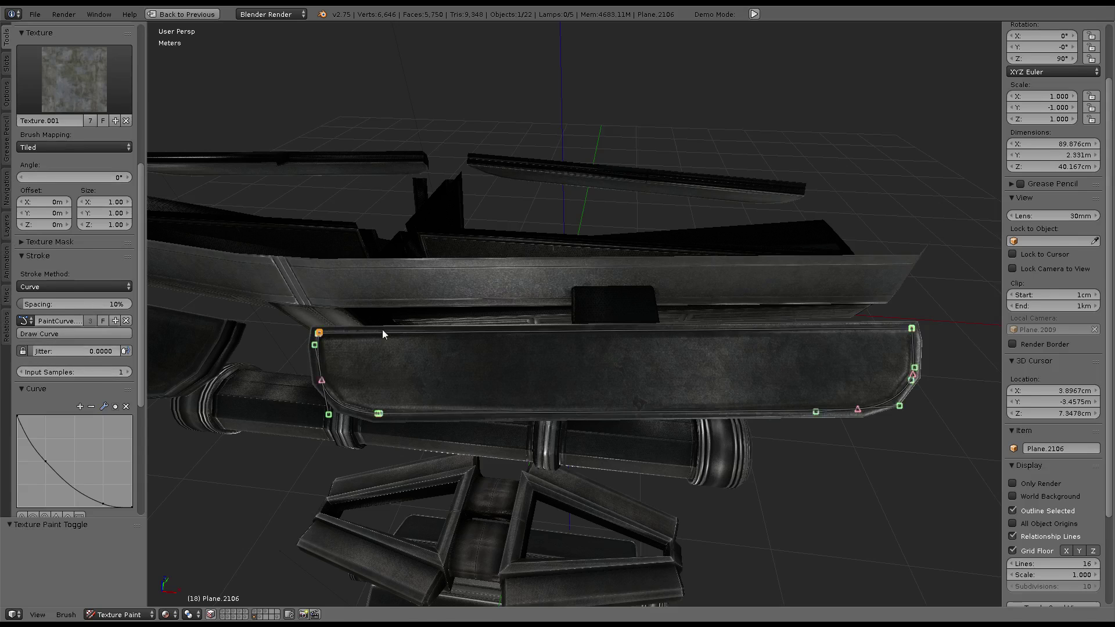
key(Tab)
key(ctrl+z)
key(ctrl+shift+z)
key(ctrl+z)
click(119, 614)
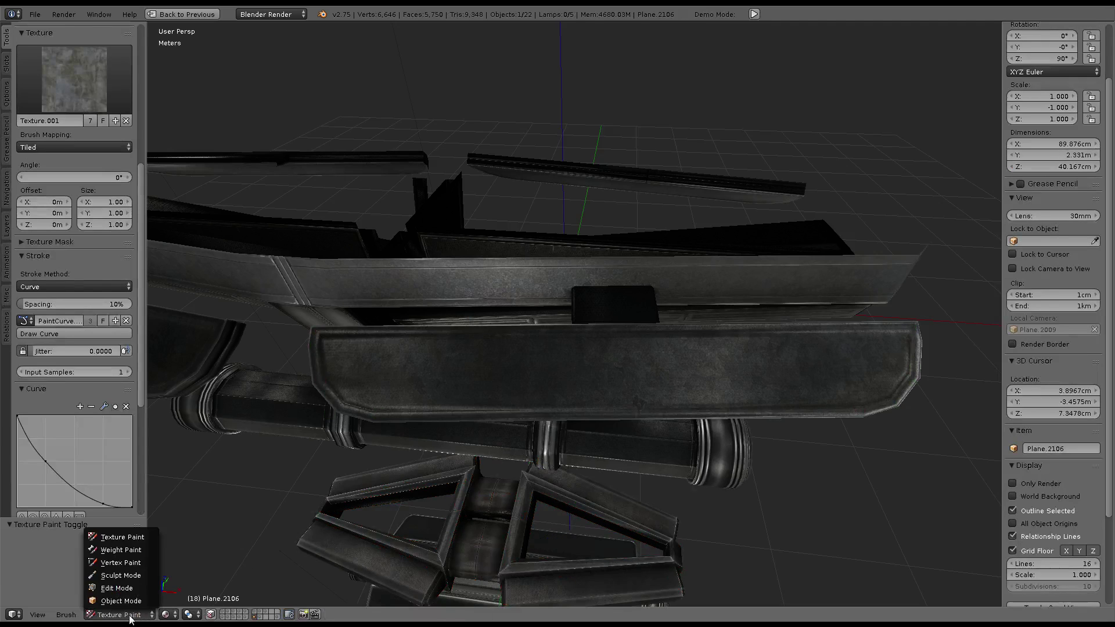
Select another lamp part, return to Texture Paint, and stroke along the panel curve
right_click(381, 394)
click(174, 613)
click(181, 537)
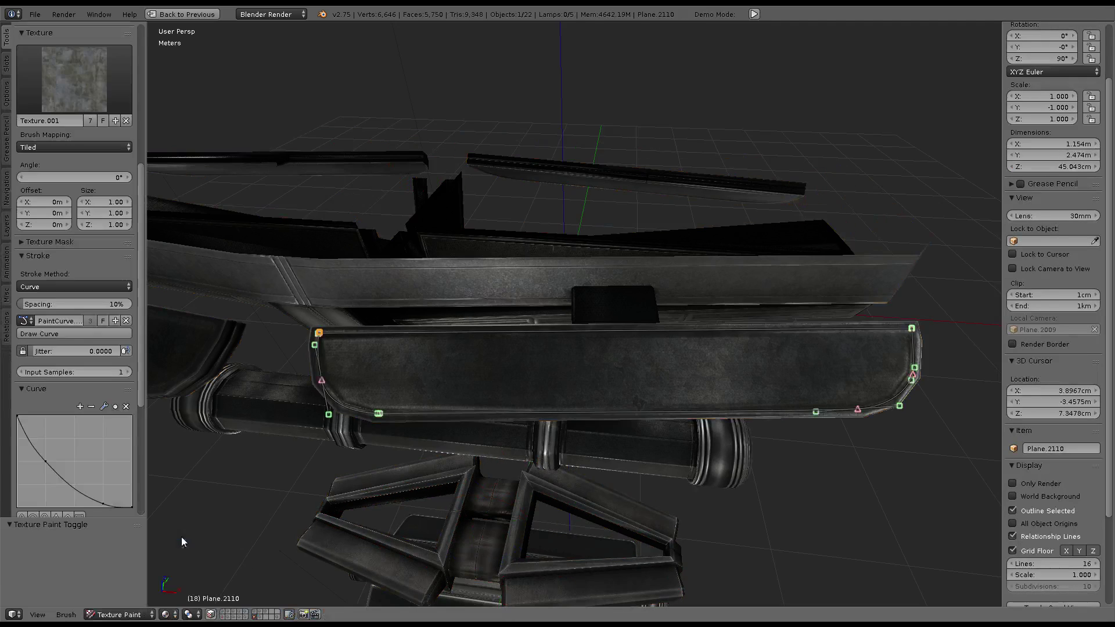
click(58, 334)
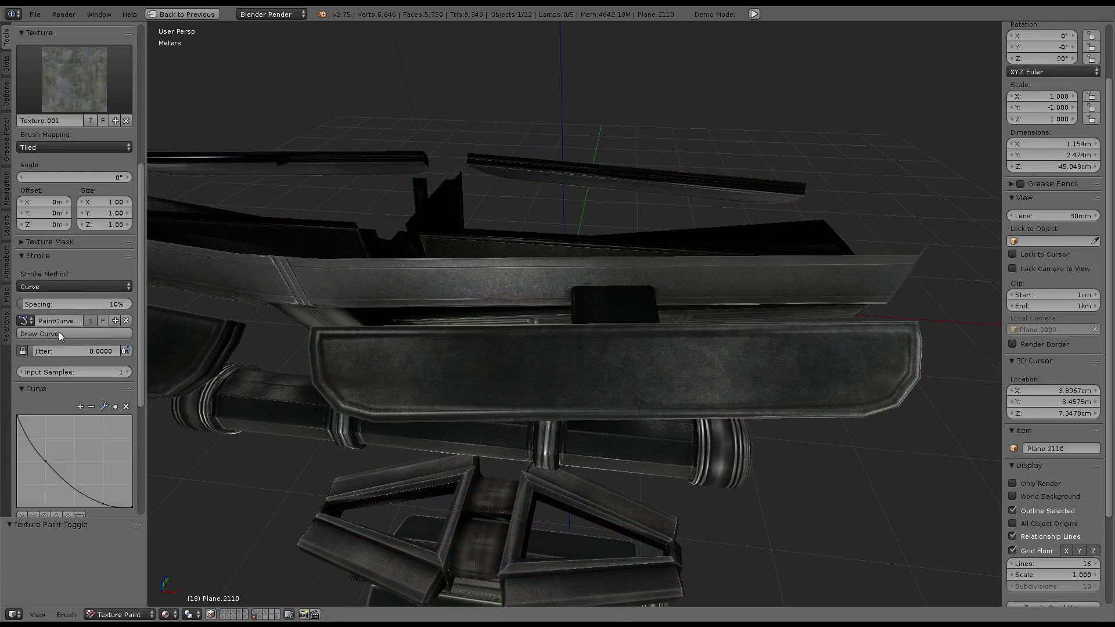
click(58, 333)
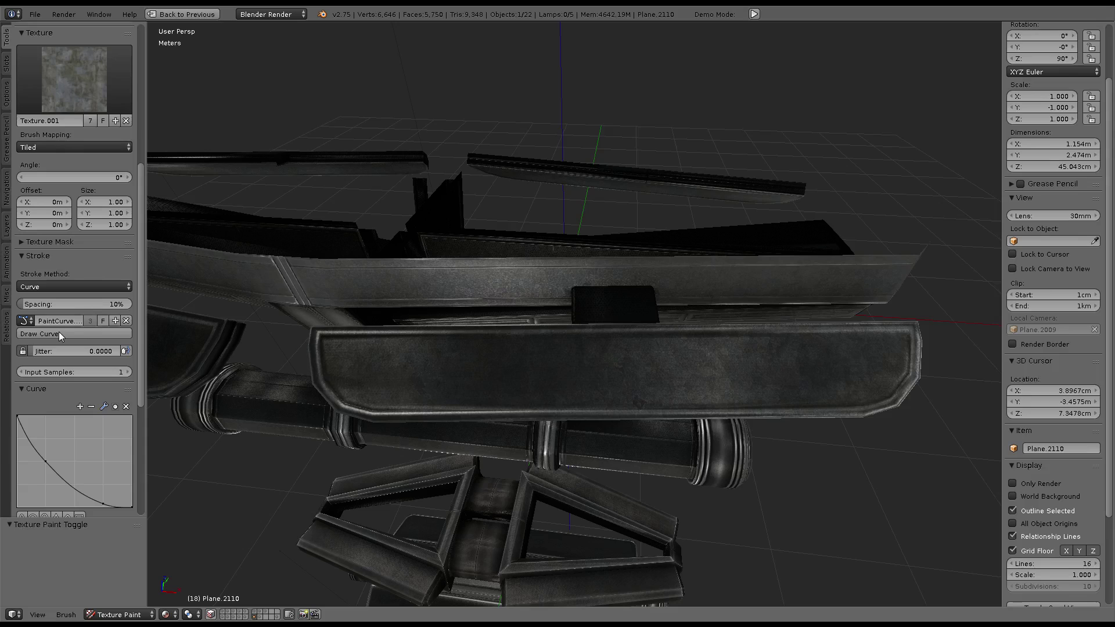
Resize the brush with F and repaint the panel edges along the curve
key(ctrl+z)
key(f)
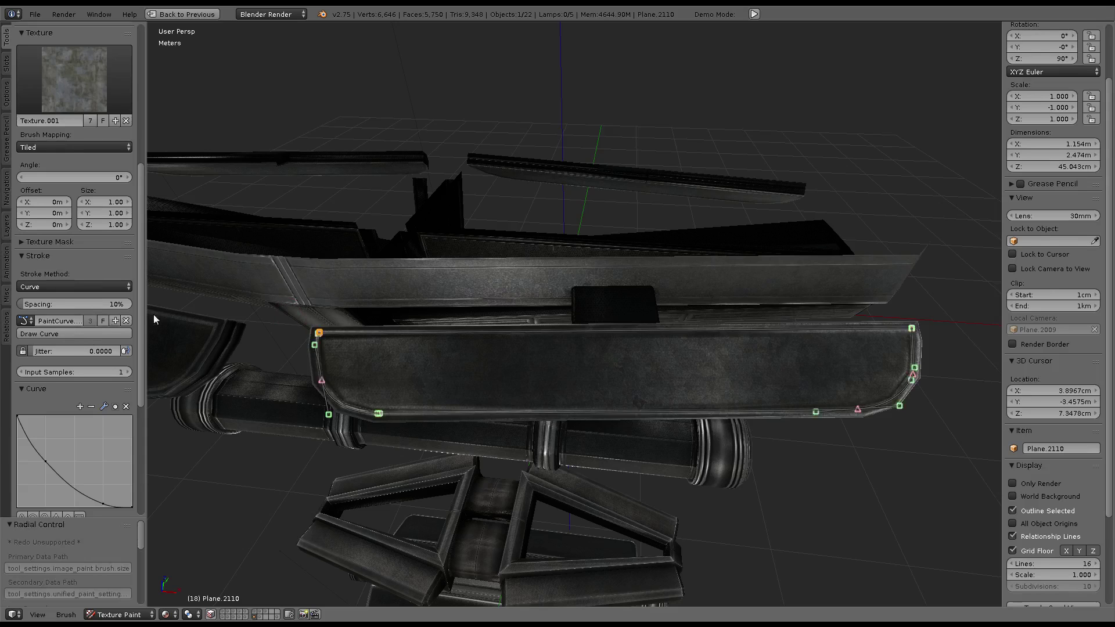
click(79, 333)
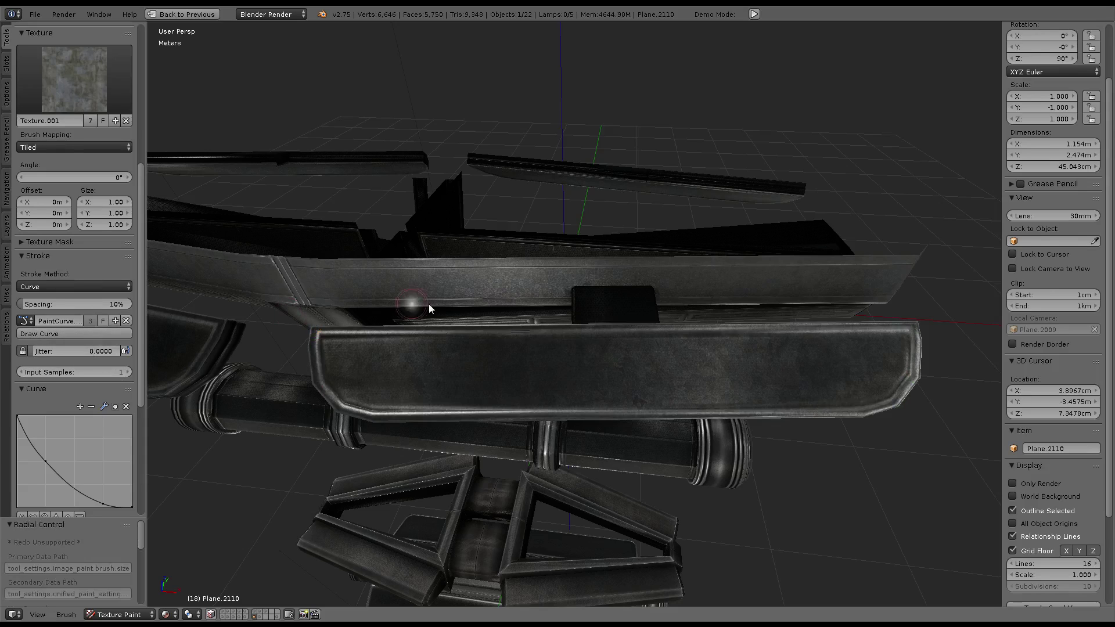
click(87, 334)
shift+right_click(643, 236)
mouse_move(642, 237)
middle_down()
mouse_move(491, 273)
mouse_move(551, 135)
mouse_move(568, 229)
mouse_move(564, 211)
middle_up()
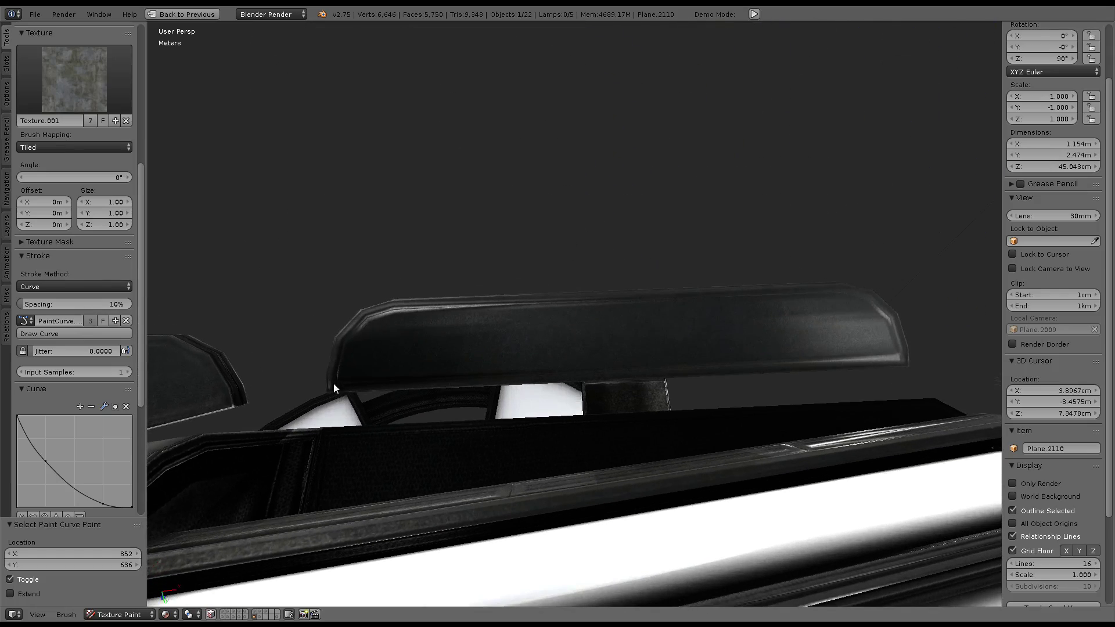
Trace a new paint curve around the upper visor panel, nudging a handle into place
ctrl+right_click(900, 359)
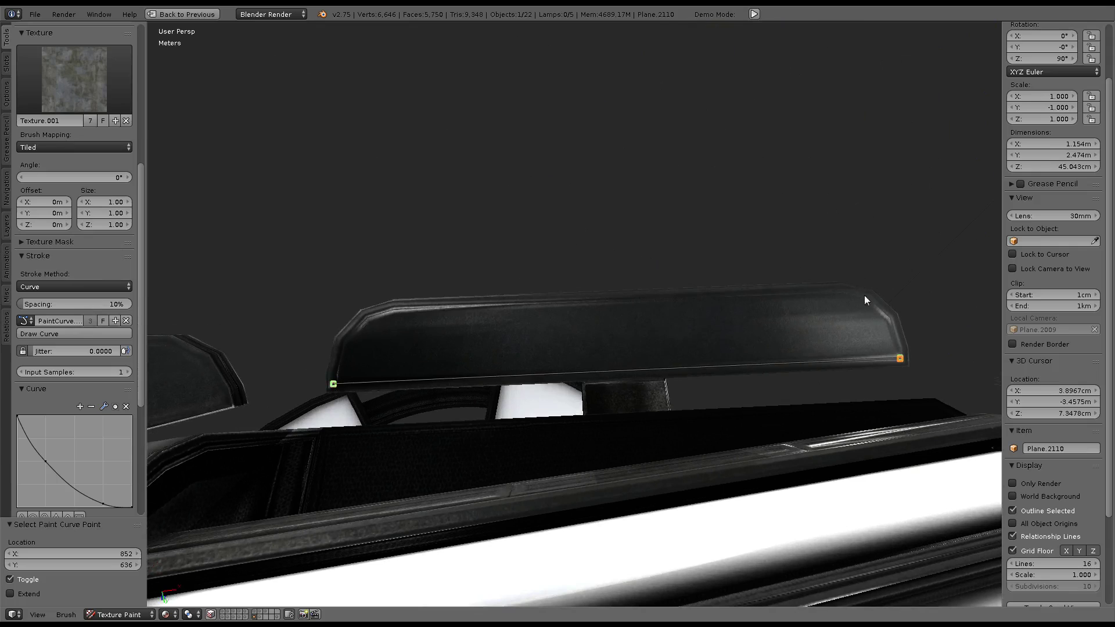
ctrl+right_drag(845, 296, 790, 294)
ctrl+right_drag(396, 309, 374, 315)
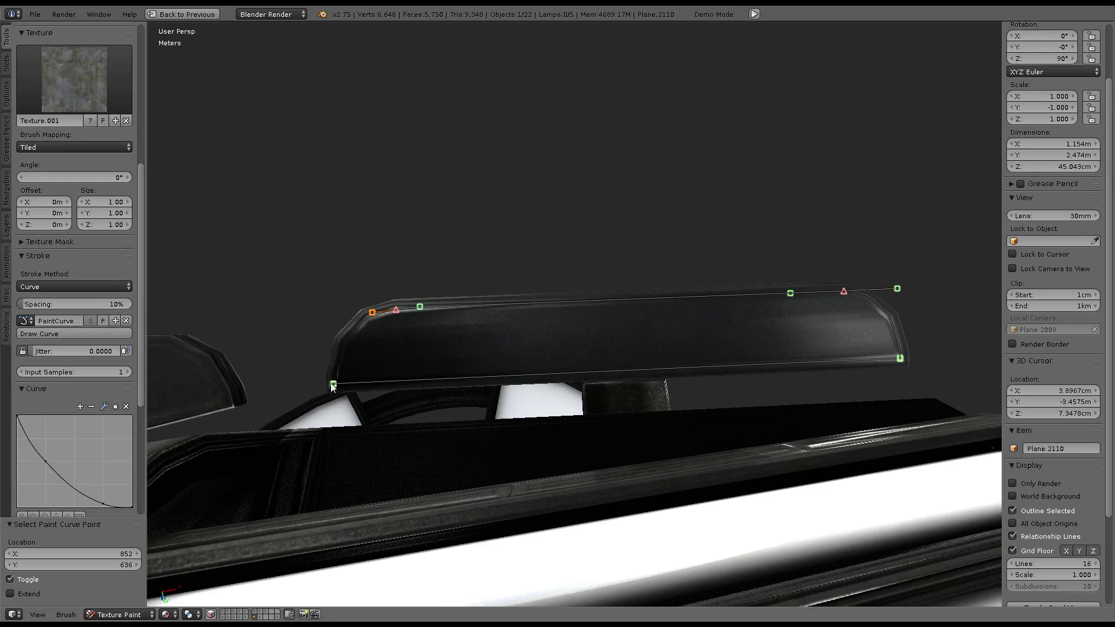
ctrl+right_drag(333, 385, 334, 432)
key(g)
click(347, 381)
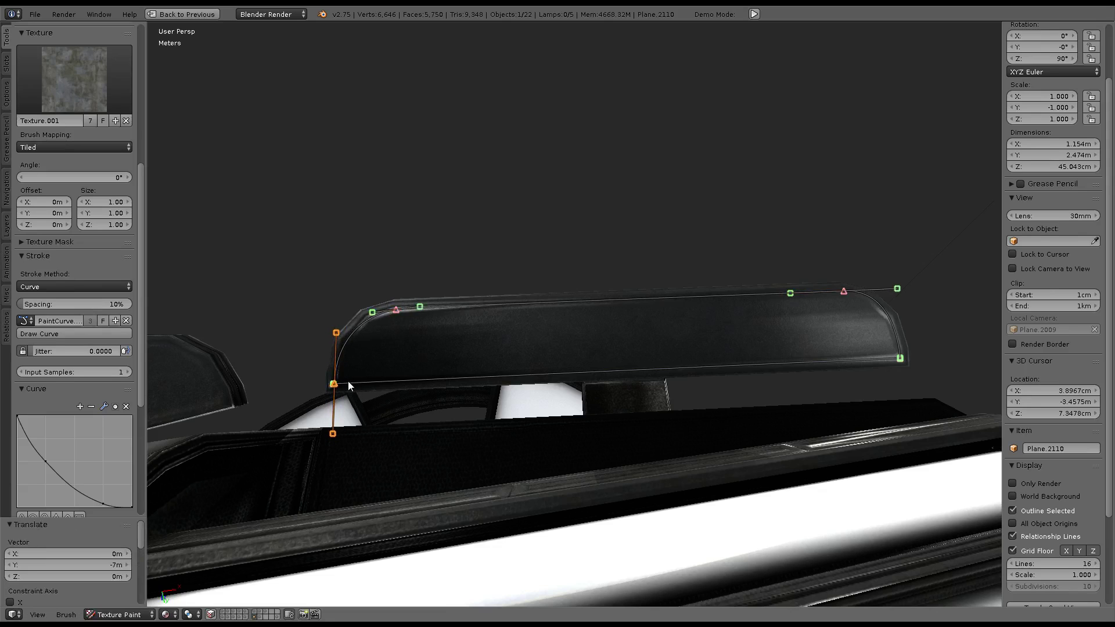
Paint along the visor curve, resize the brush, and deselect all curve points
click(54, 336)
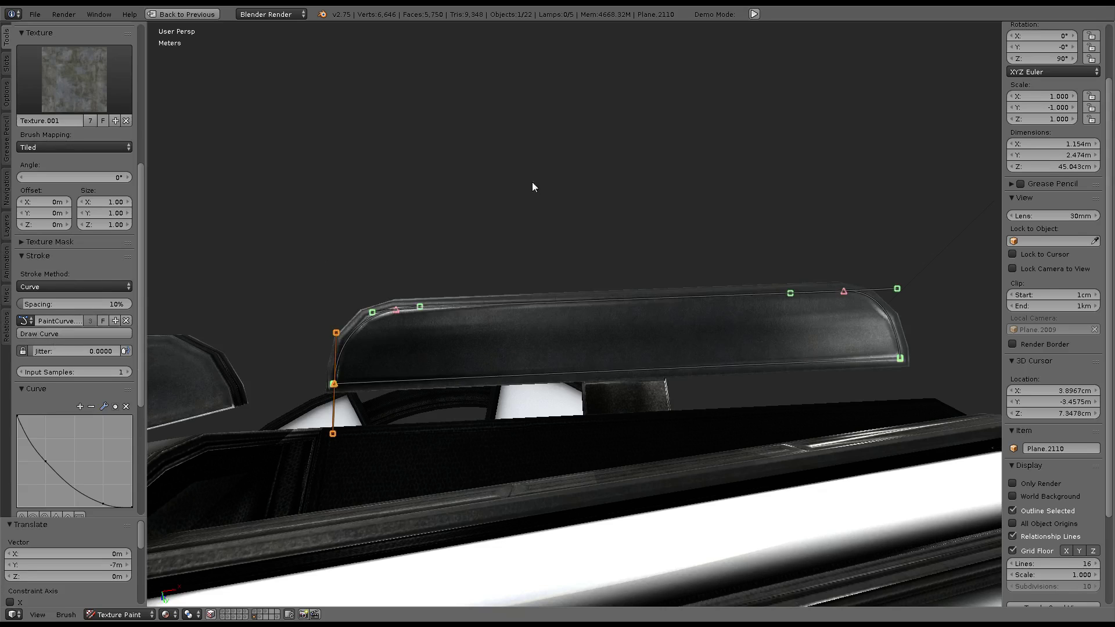
key(f)
click(639, 186)
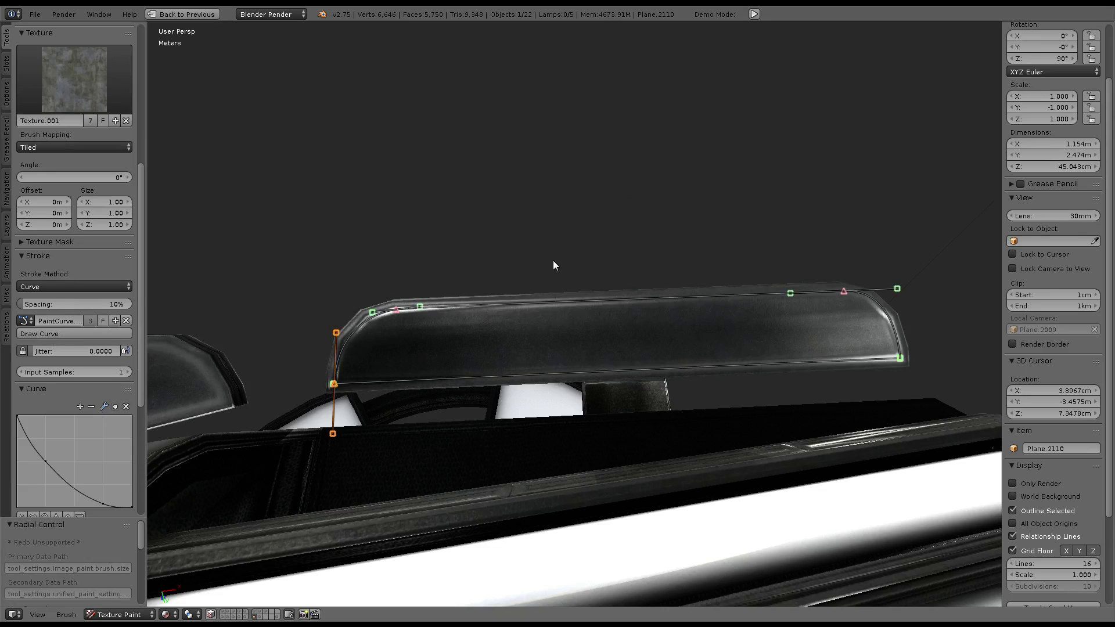
key(a)
mouse_move(553, 265)
middle_down()
mouse_move(521, 270)
mouse_move(556, 373)
mouse_move(528, 387)
mouse_move(522, 367)
mouse_move(497, 360)
mouse_move(542, 313)
mouse_move(677, 398)
mouse_move(659, 341)
mouse_move(701, 301)
mouse_move(702, 376)
mouse_move(702, 344)
mouse_move(722, 344)
mouse_move(612, 323)
mouse_move(677, 306)
mouse_move(702, 329)
mouse_move(750, 318)
mouse_move(501, 323)
middle_up()
scroll(659, 341, up, 2)
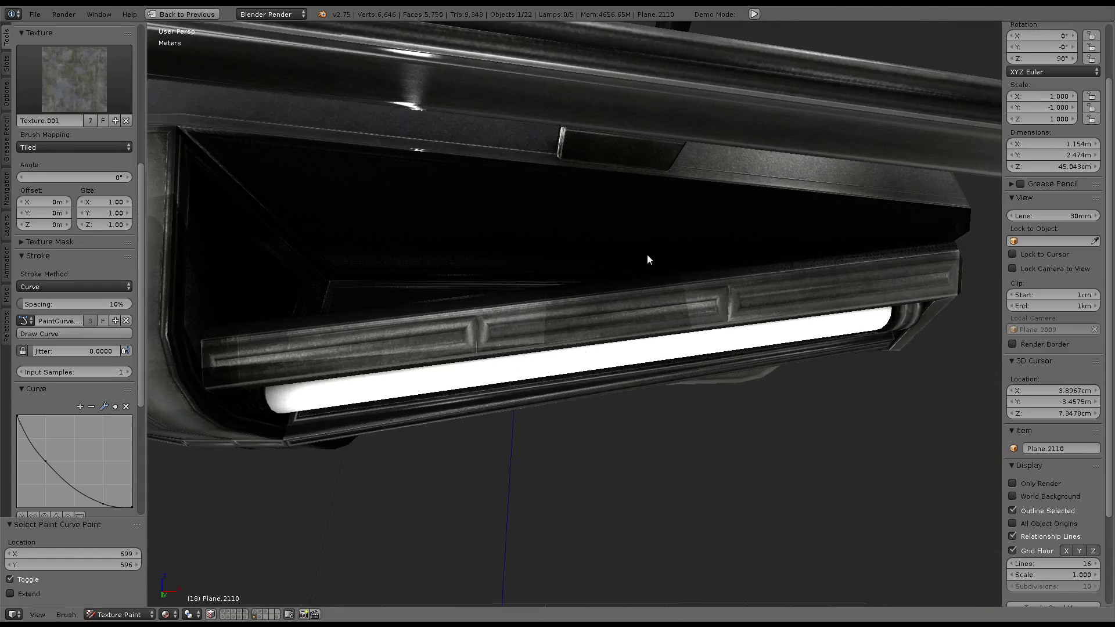
Maximize the Image Editor showing Lamps_Spec.png and zoom in on the rail island
key(ctrl+Up)
key(ctrl+Up)
scroll(706, 257, up, 3)
scroll(706, 257, up, 1)
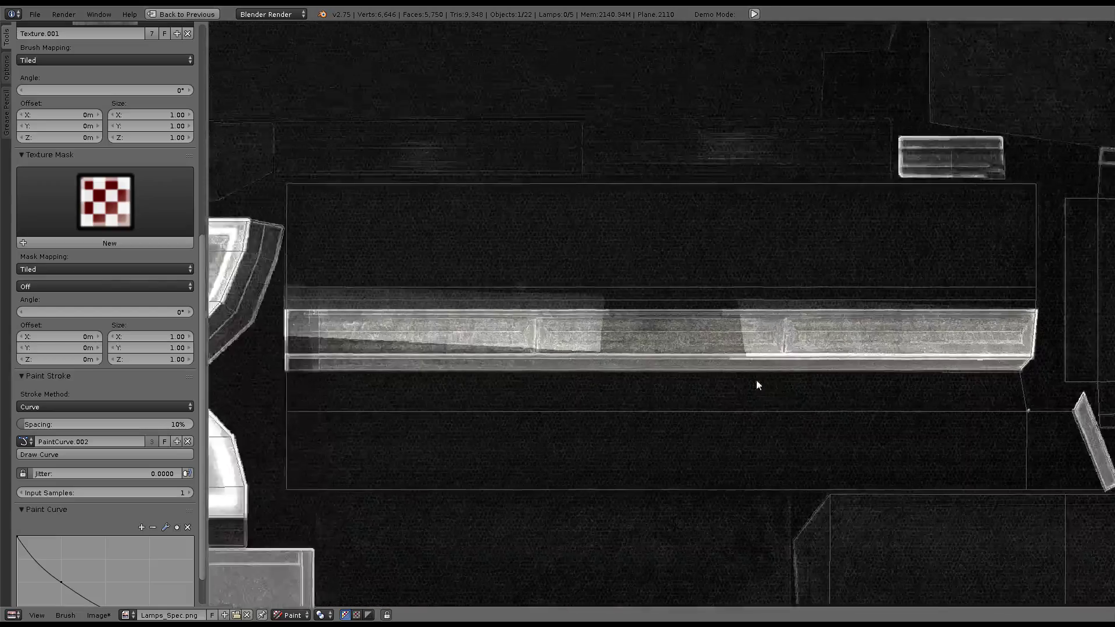
scroll(796, 342, up, 2)
scroll(462, 340, down, 3)
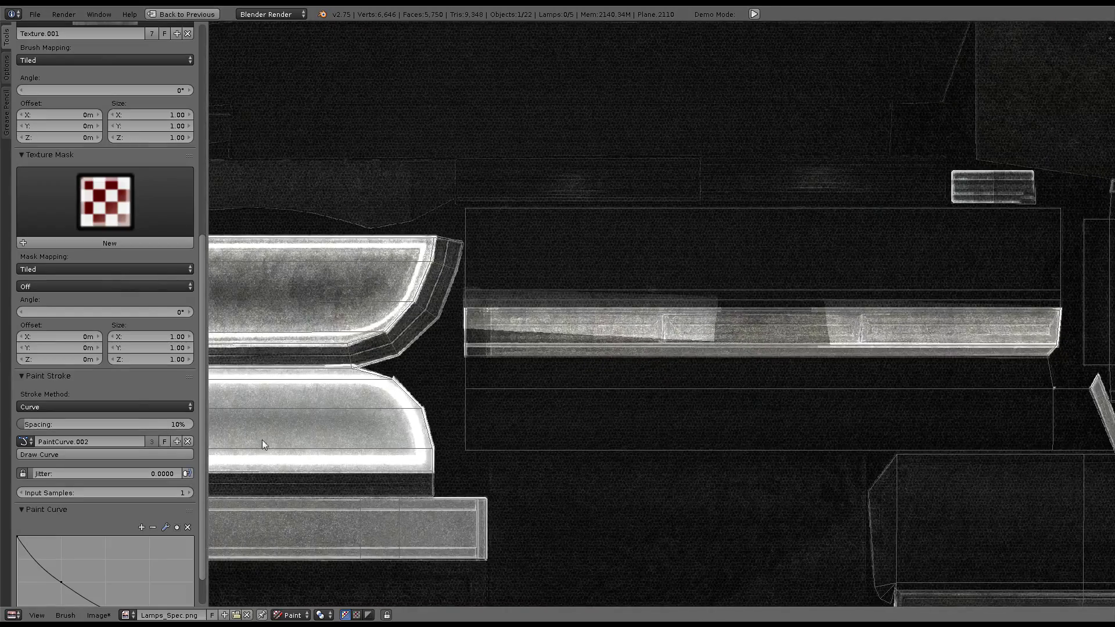
scroll(563, 359, up, 3)
scroll(603, 323, down, 2)
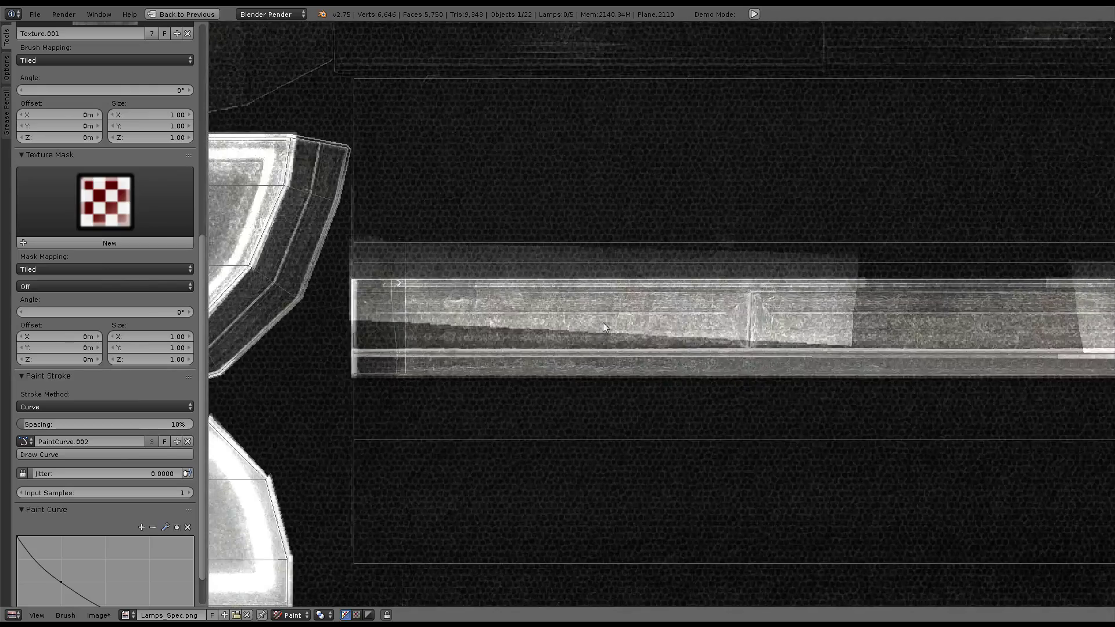
scroll(90, 121, up, 5)
Collapse the brush texture settings and switch to the Smear brush
click(103, 87)
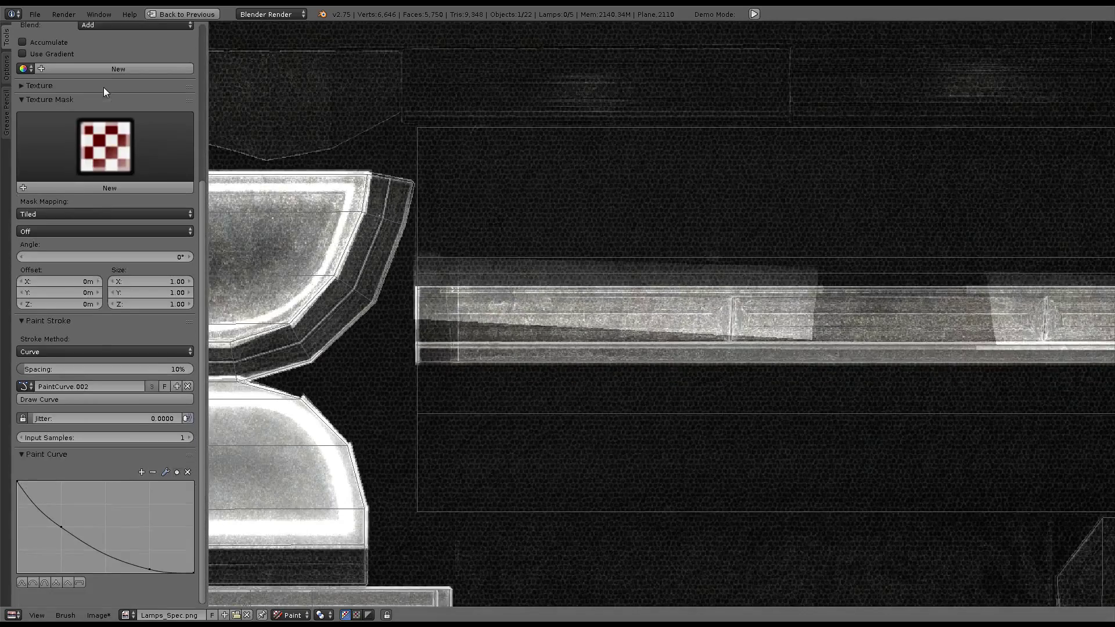
scroll(103, 87, up, 4)
scroll(134, 151, up, 3)
click(105, 63)
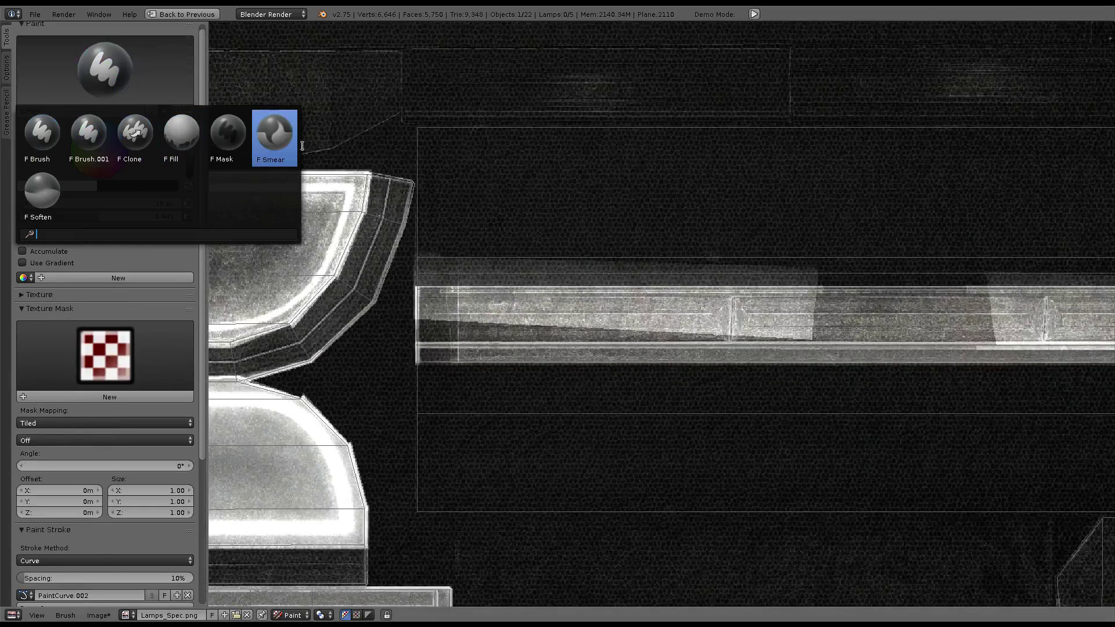
click(274, 142)
scroll(699, 312, up, 2)
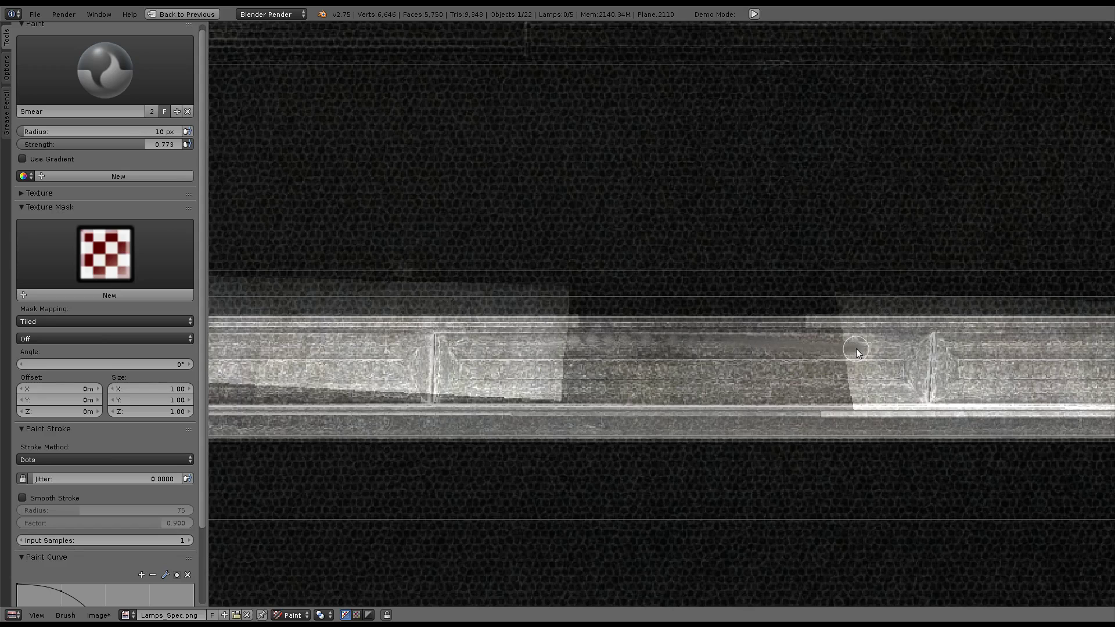
Set the brush radius to 26 px and smear the rail's dark sections into streaks
drag(856, 348, 476, 353)
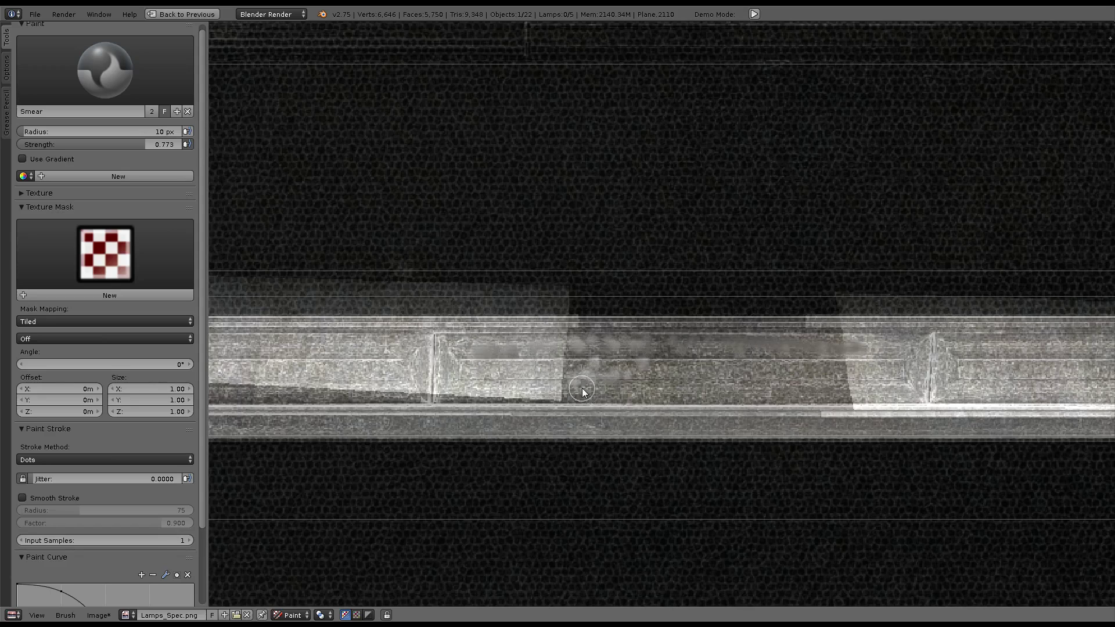
scroll(618, 335, down, 2)
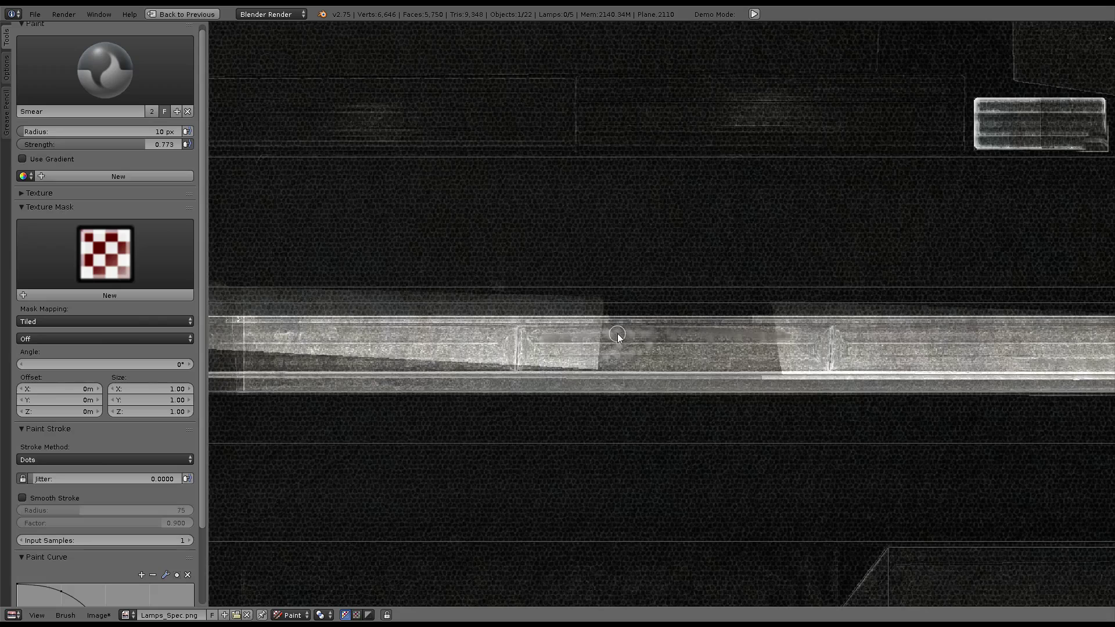
click(649, 343)
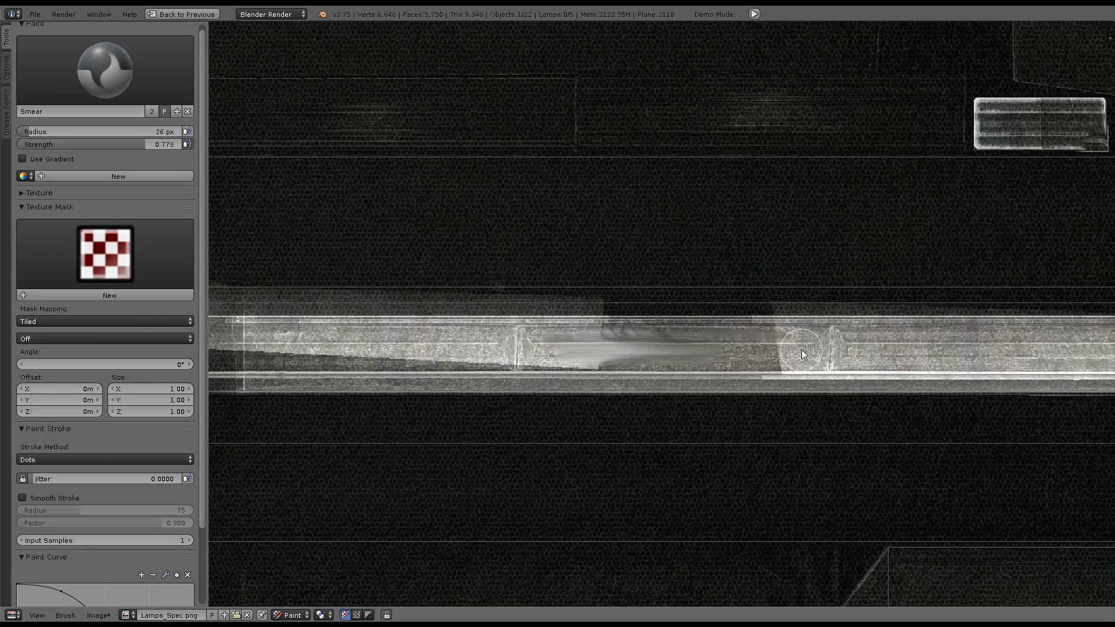
drag(828, 344, 617, 349)
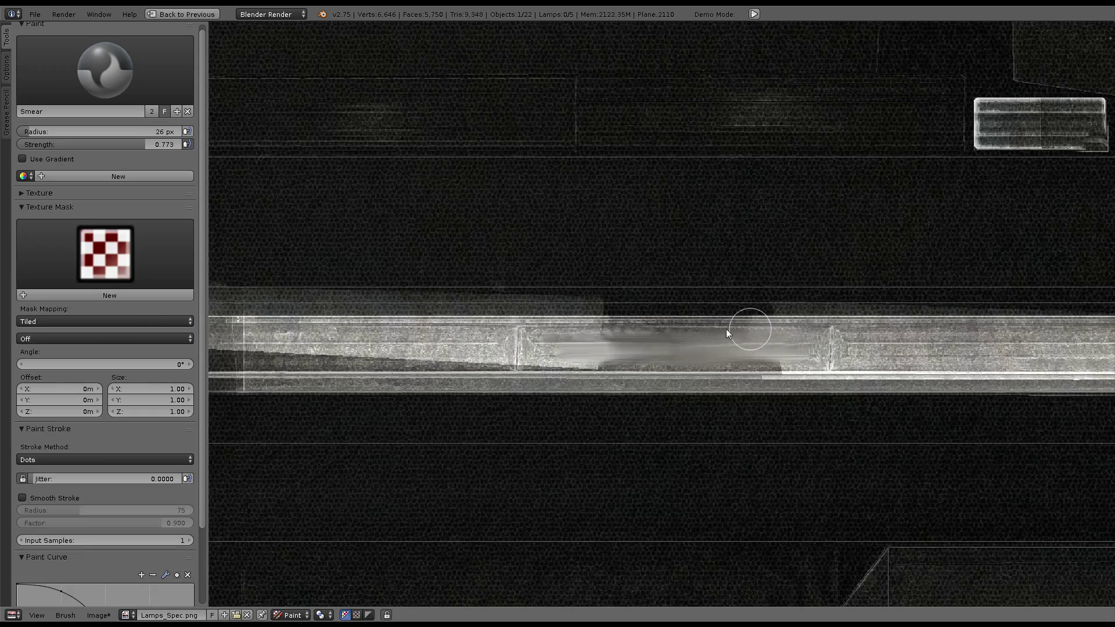
mouse_move(817, 321)
mouse_down()
mouse_move(608, 323)
mouse_move(869, 327)
mouse_up()
mouse_move(618, 359)
mouse_down()
mouse_move(591, 367)
mouse_move(846, 368)
mouse_move(552, 355)
mouse_up()
mouse_move(685, 345)
mouse_down()
mouse_move(581, 340)
mouse_move(610, 349)
mouse_up()
Extend the smear to the rail's left end and return to the 3D view
scroll(81, 455, down, 5)
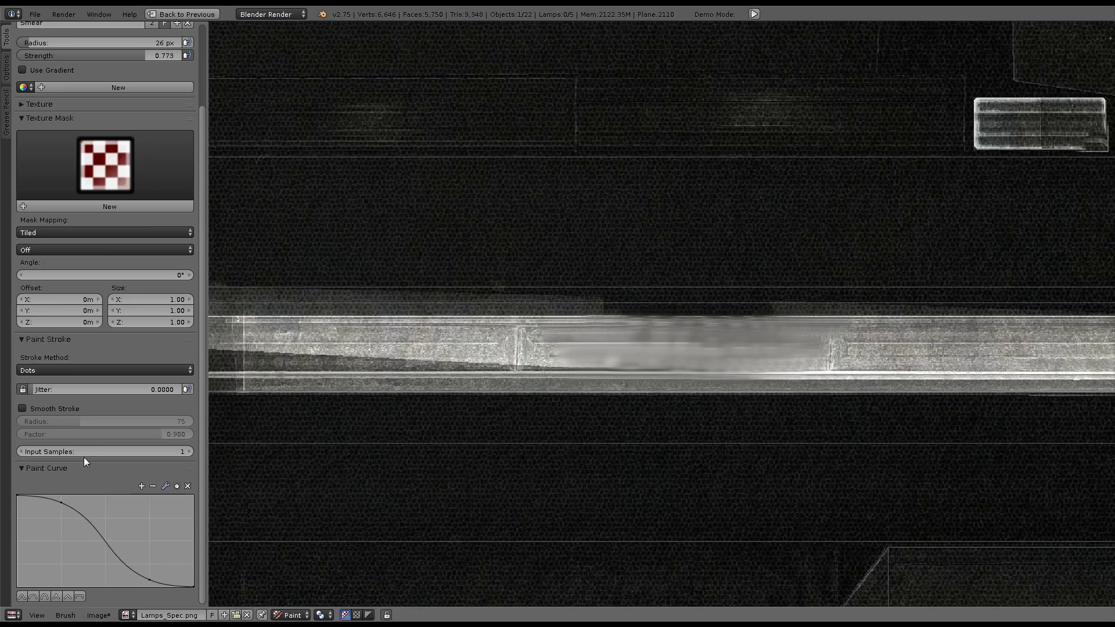
scroll(84, 457, up, 5)
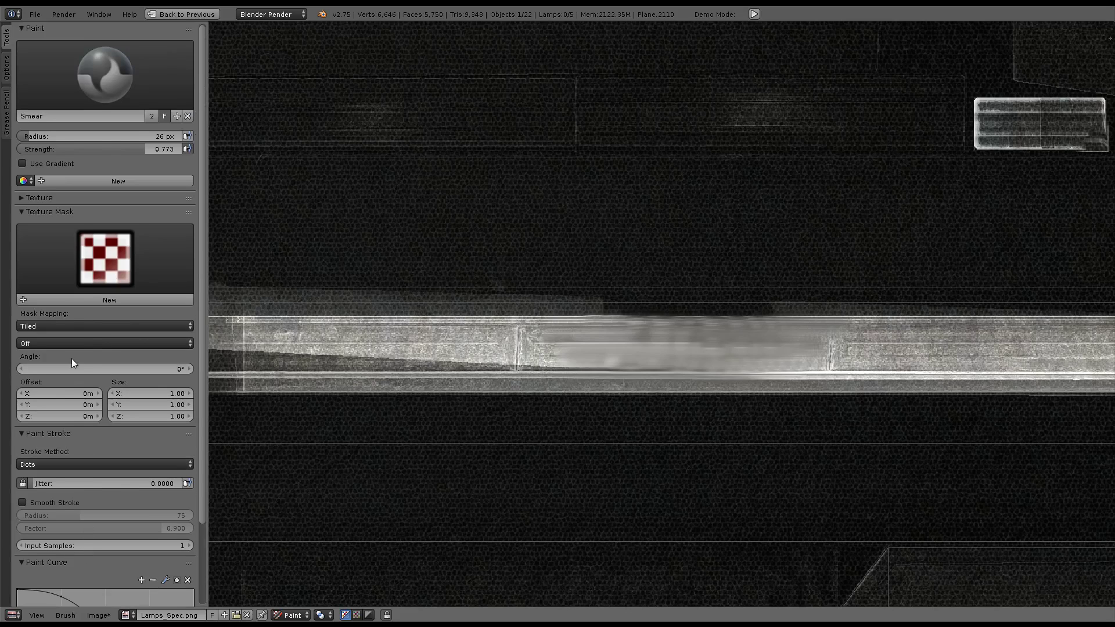
ctrl+scroll(384, 355, up, 4)
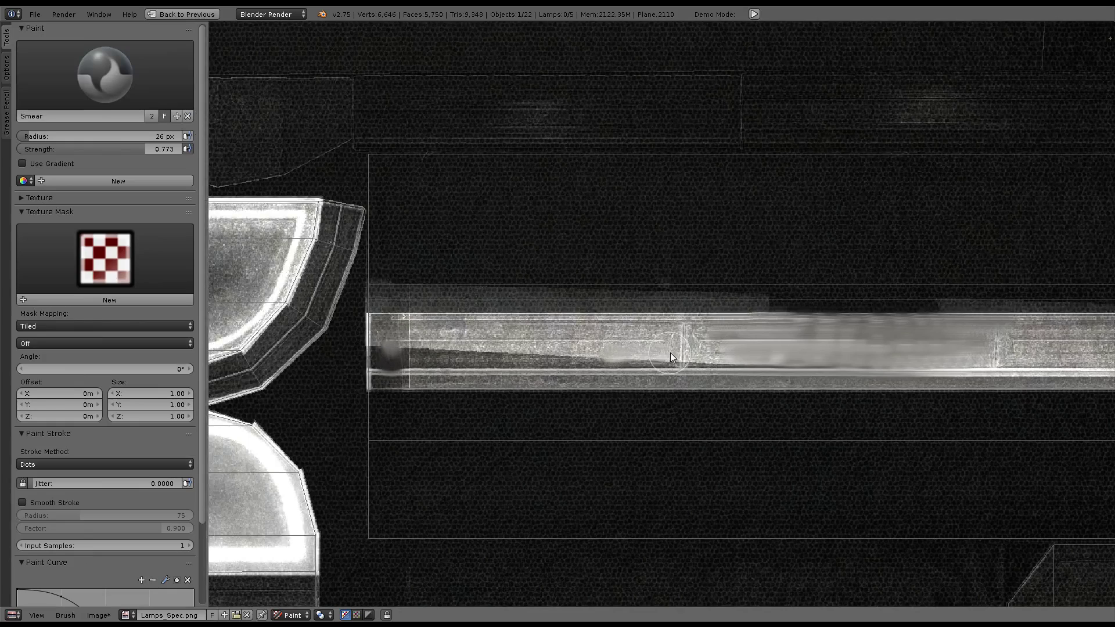
drag(670, 353, 623, 354)
drag(502, 358, 401, 352)
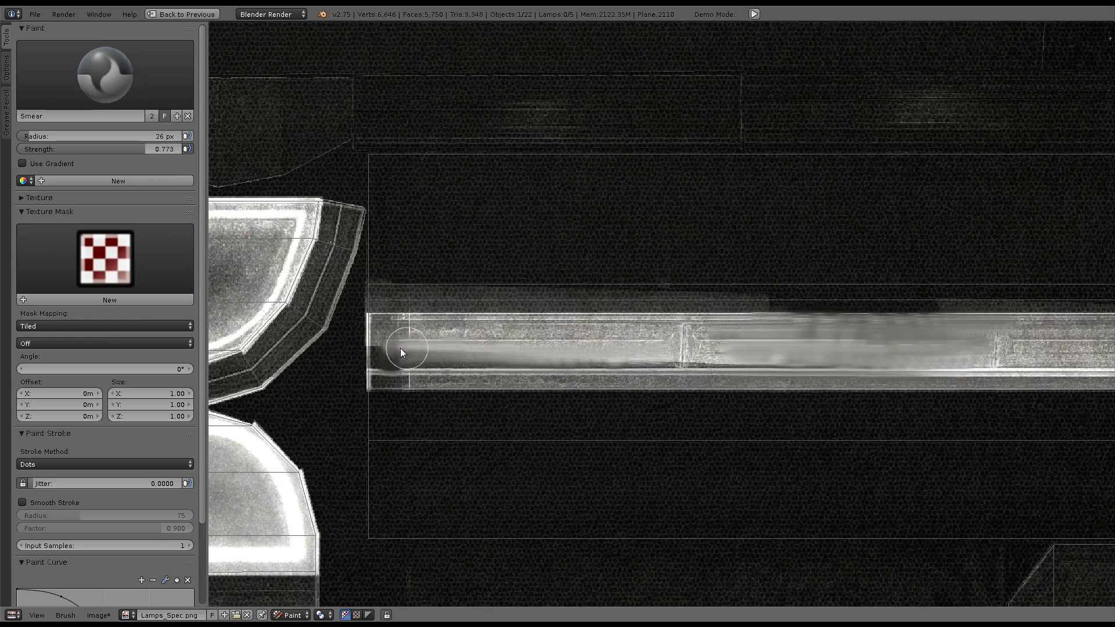
ctrl+scroll(720, 362, down, 6)
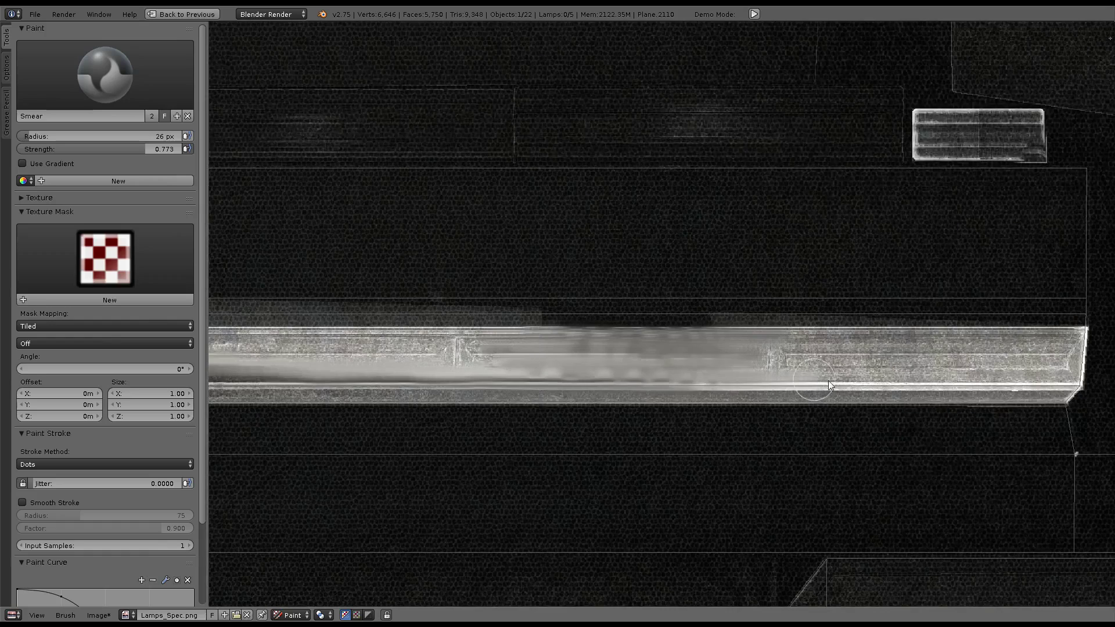
ctrl+scroll(725, 383, down, 3)
ctrl+scroll(724, 383, down, 2)
scroll(534, 373, down, 2)
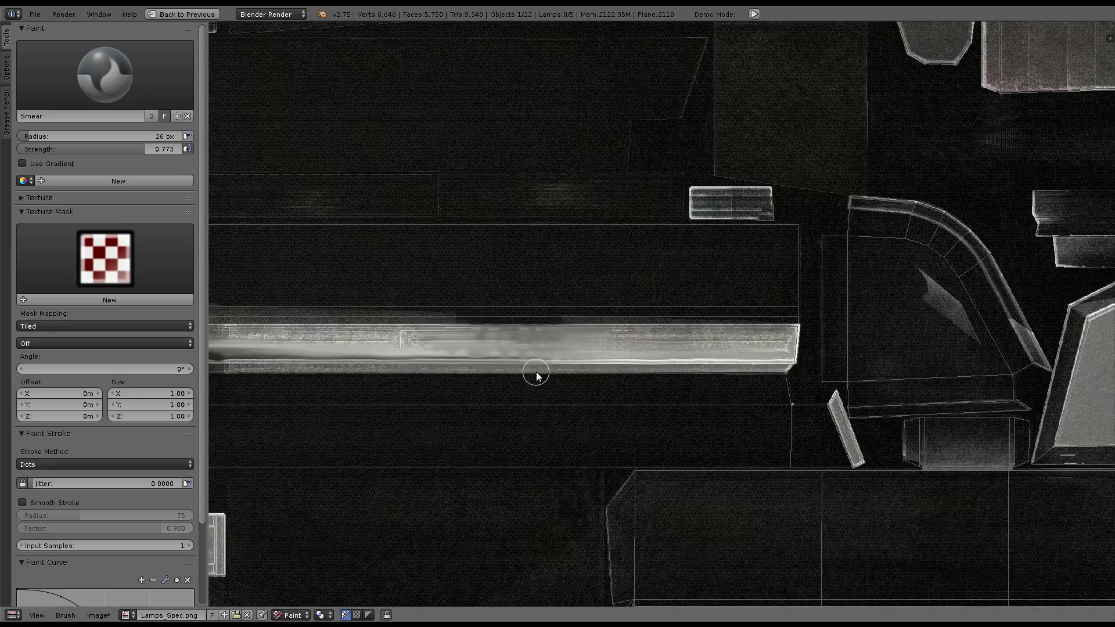
ctrl+scroll(734, 372, up, 3)
scroll(734, 372, up, 1)
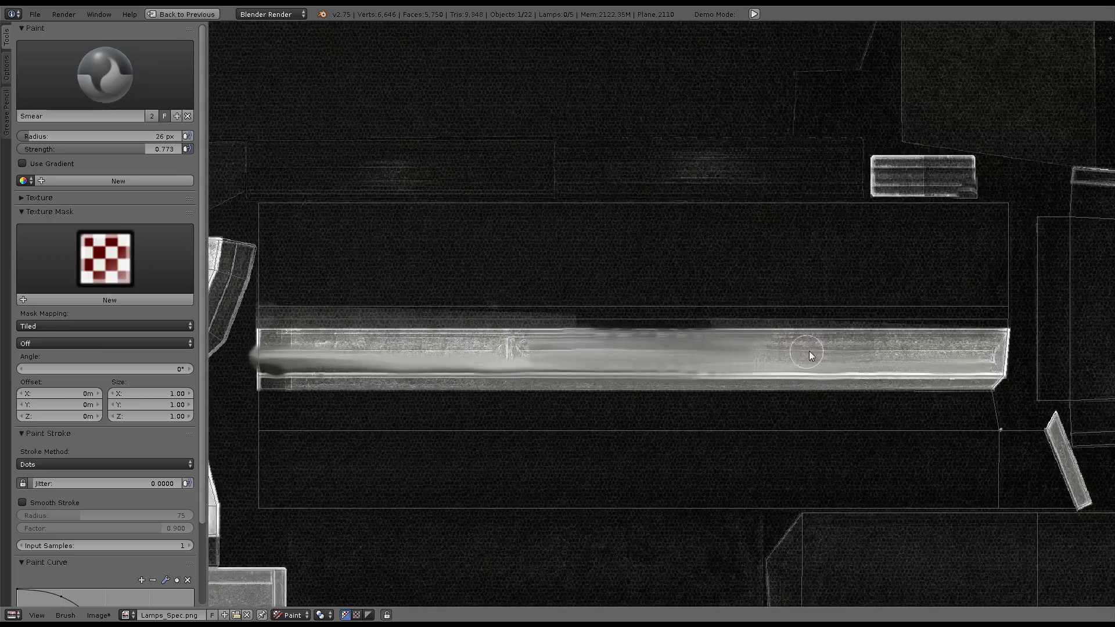
key(ctrl+Up)
key(ctrl+Up)
In Object Mode, select the four old scene lamps and delete them
mouse_move(480, 281)
middle_down()
mouse_move(509, 301)
mouse_move(409, 392)
mouse_move(418, 407)
mouse_move(368, 472)
middle_up()
click(119, 615)
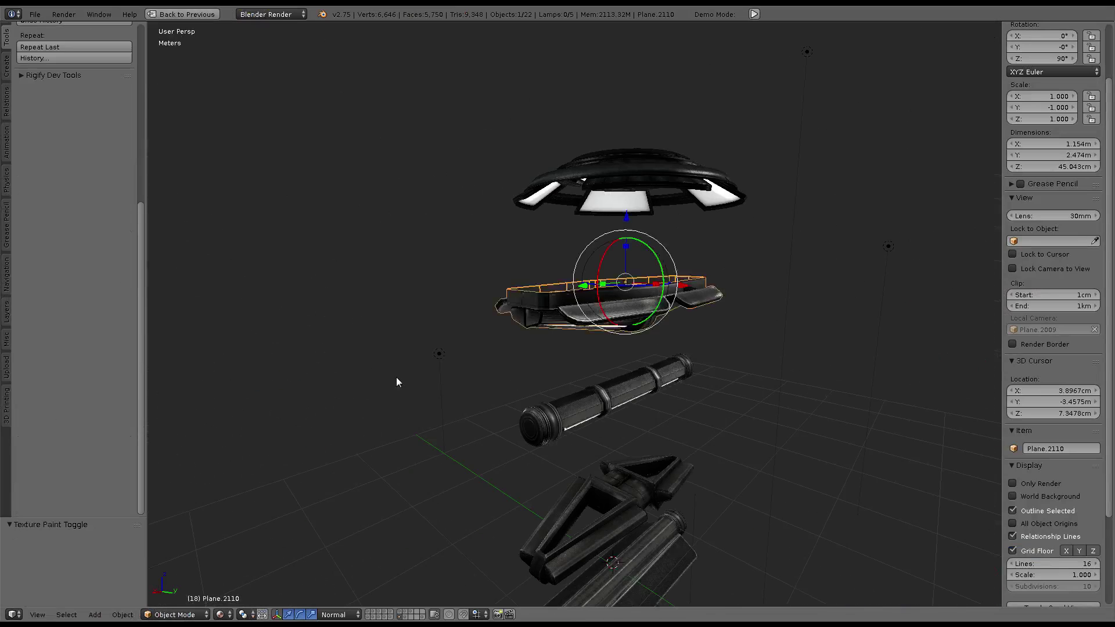
middle_drag(396, 377, 499, 349)
right_click(500, 349)
shift+right_click(374, 142)
shift+right_click(659, 218)
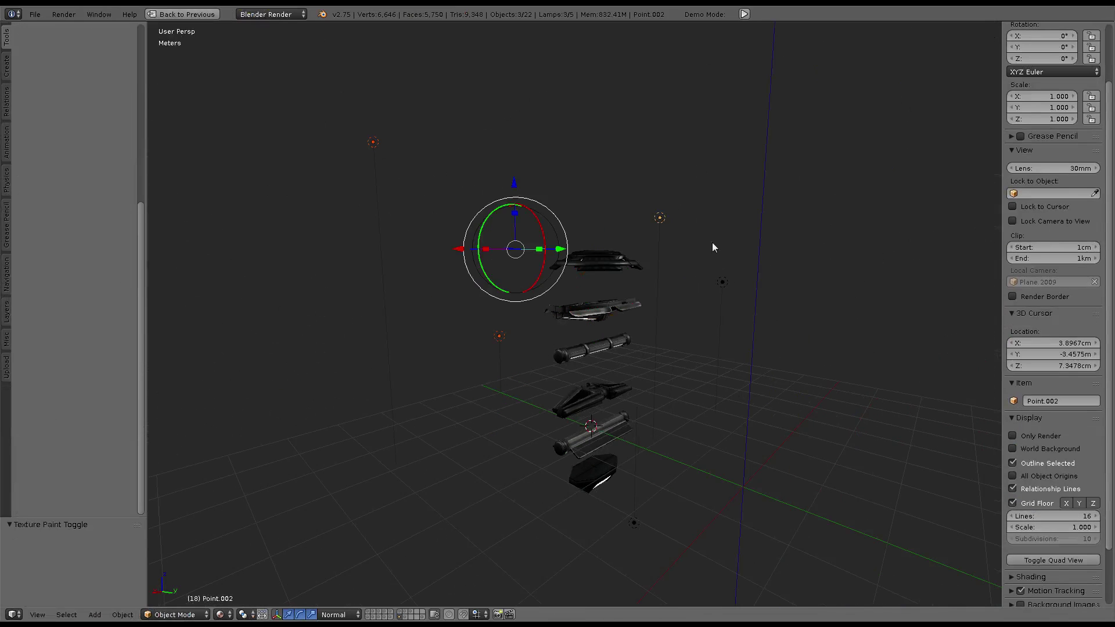
shift+right_click(722, 283)
key(x)
click(604, 530)
Place the 3D cursor beside the fixture and add a Point lamp there
scroll(408, 316, up, 3)
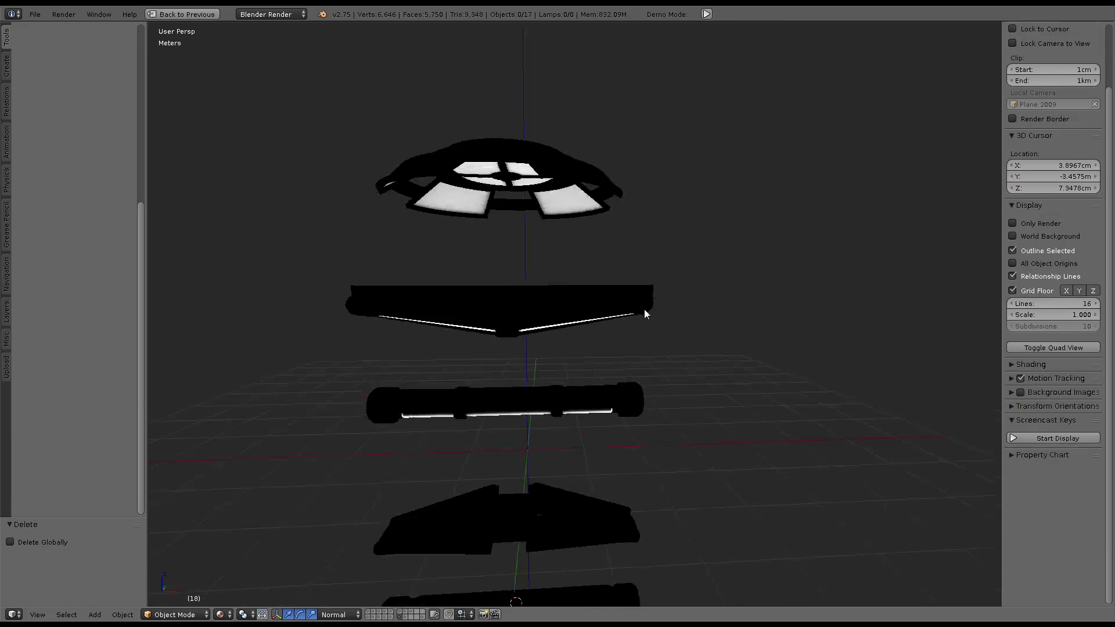
scroll(642, 313, up, 3)
click(740, 290)
key(shift+a)
click(767, 422)
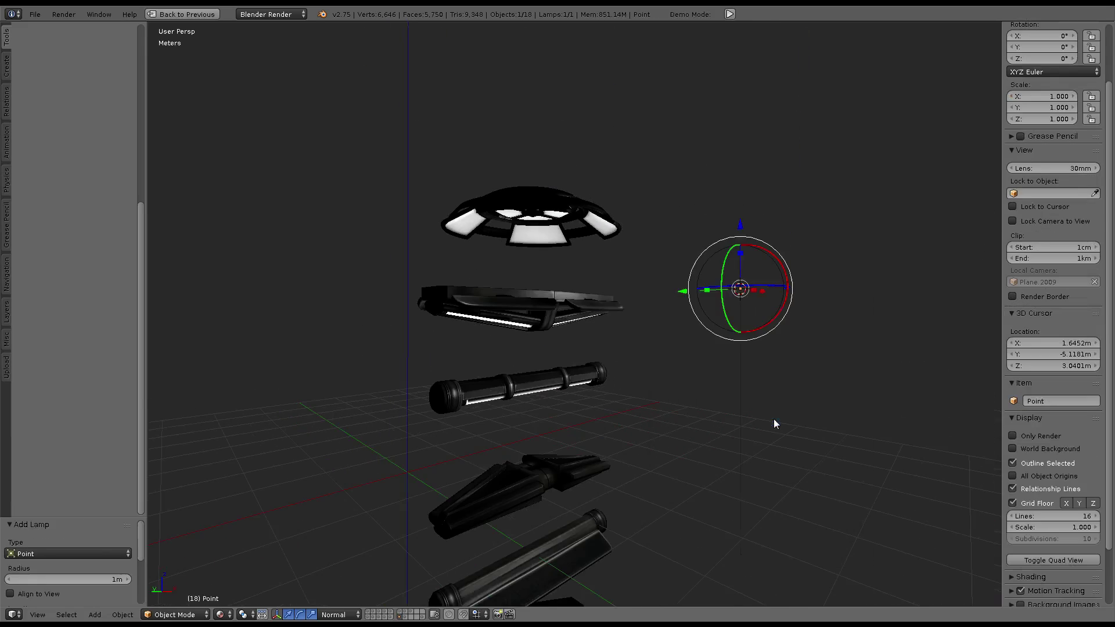
mouse_move(773, 419)
middle_down()
mouse_move(692, 354)
mouse_move(647, 458)
mouse_move(616, 486)
mouse_move(569, 372)
mouse_move(538, 393)
mouse_move(593, 406)
mouse_move(652, 339)
mouse_move(614, 472)
mouse_move(778, 487)
middle_up()
scroll(685, 363, up, 5)
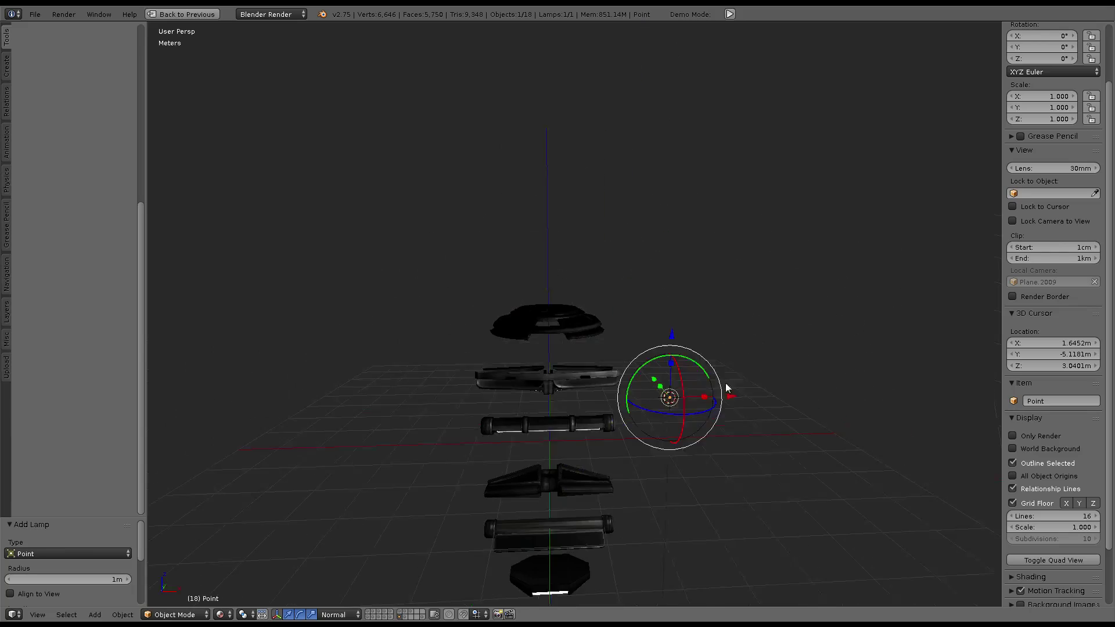
Move the Point lamp above the top cap and select the cap shell Plane.2112
key(g)
click(438, 375)
mouse_move(439, 374)
middle_down()
mouse_move(531, 317)
mouse_move(685, 416)
mouse_move(592, 398)
mouse_move(441, 402)
mouse_move(647, 361)
mouse_move(511, 374)
mouse_move(666, 382)
mouse_move(645, 375)
middle_up()
scroll(661, 382, up, 3)
right_click(651, 387)
key(Tab)
key(Tab)
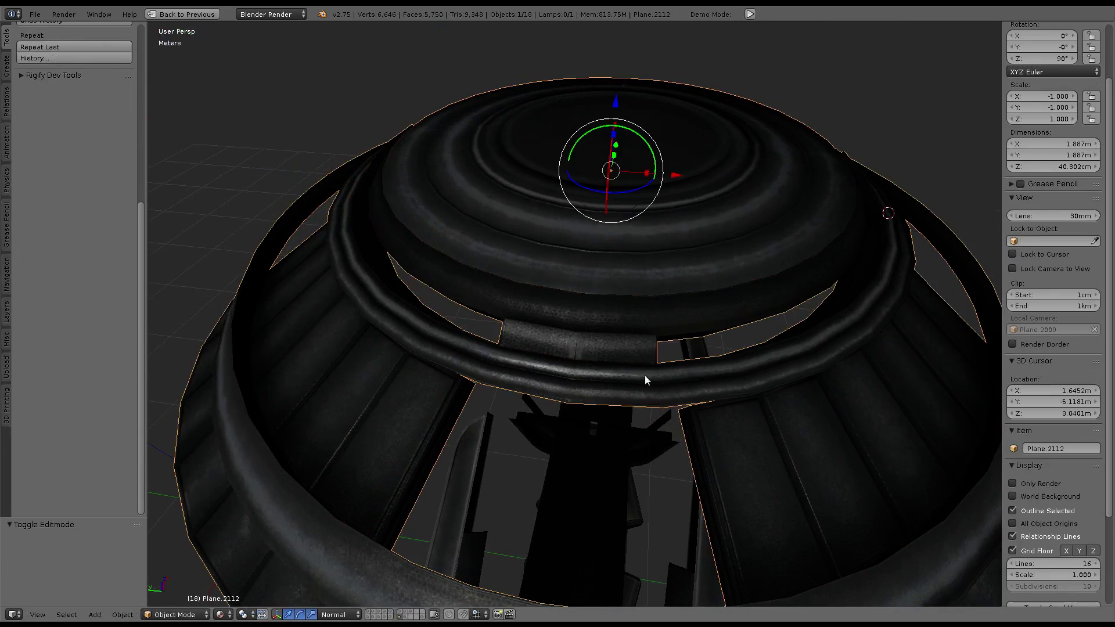
Check the image file options, then return to a full-screen 3D view of the lamp
scroll(644, 375, down, 2)
key(ctrl+Up)
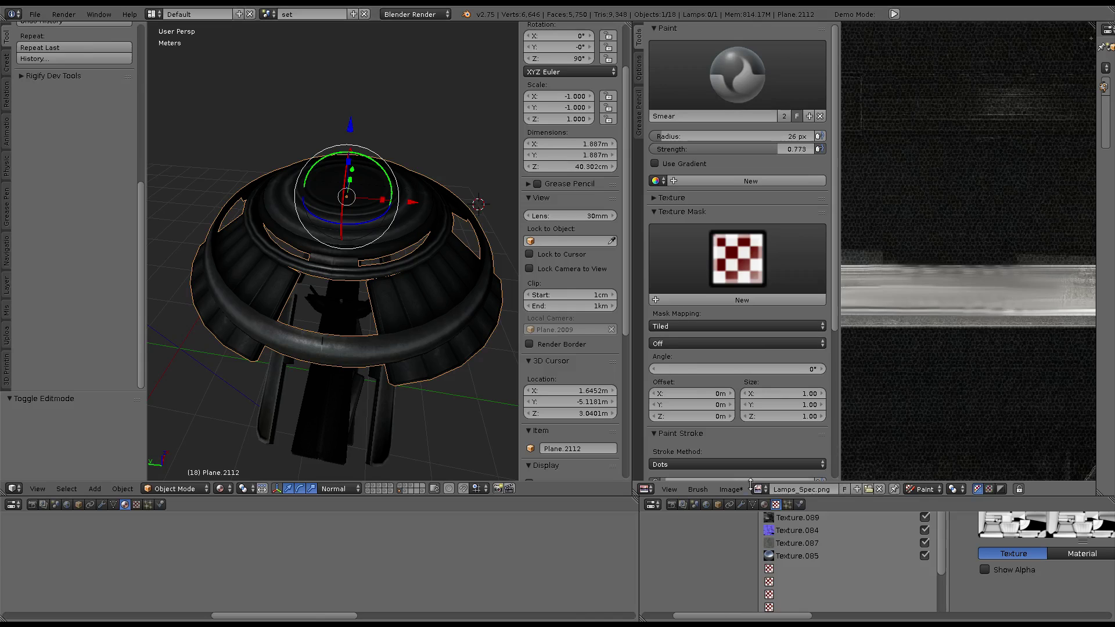
click(730, 490)
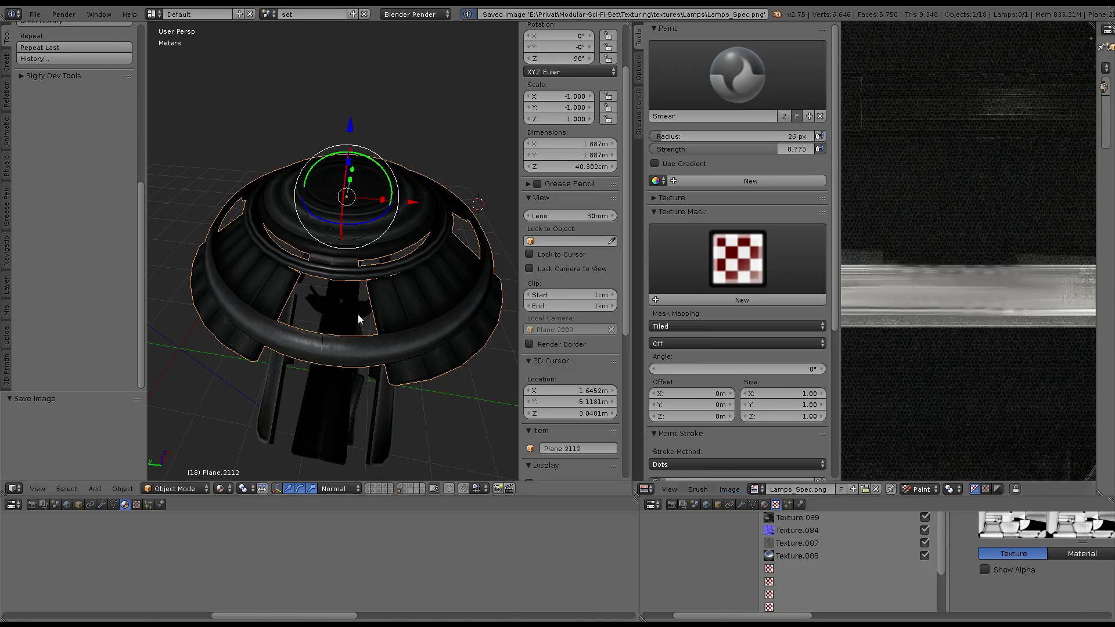
key(ctrl+Up)
mouse_move(358, 319)
middle_down()
mouse_move(772, 447)
mouse_move(661, 416)
mouse_move(777, 309)
mouse_move(665, 301)
middle_up()
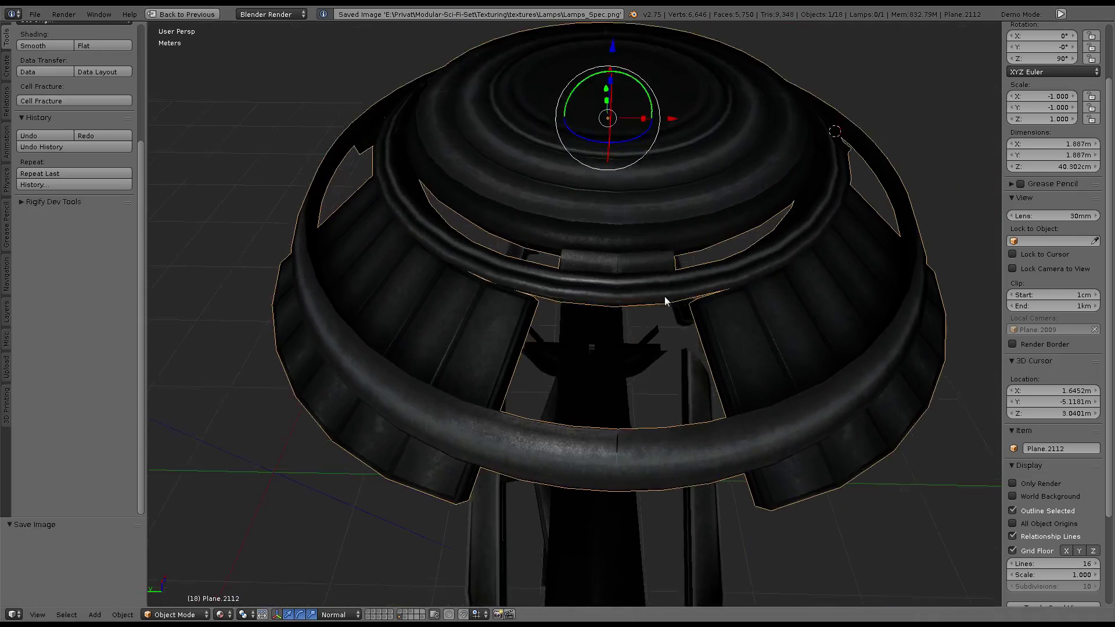
scroll(665, 301, up, 3)
scroll(715, 322, up, 3)
scroll(629, 288, down, 1)
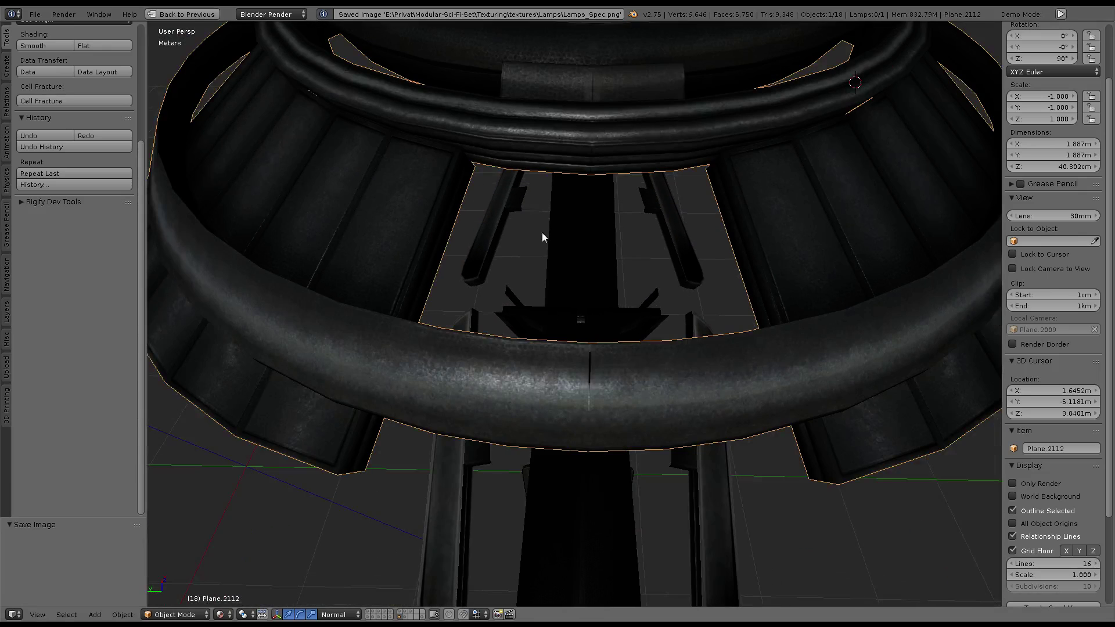
click(7, 66)
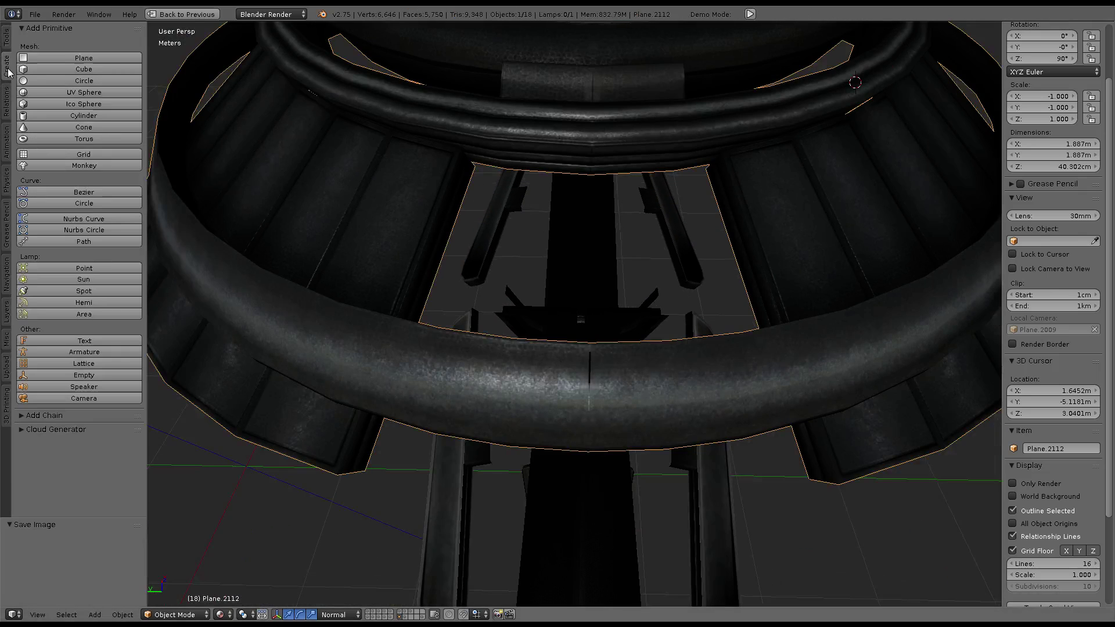
scroll(697, 337, down, 5)
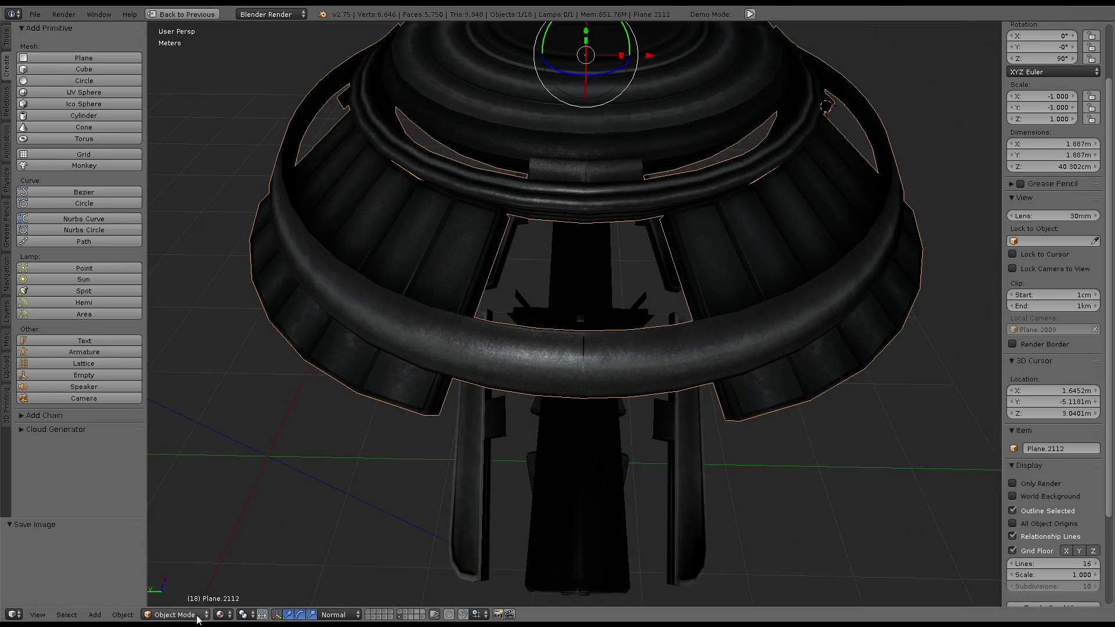
Enter Texture Paint, make Lamps_Col the active slot, and toggle Lamps_AO_2 and Lamps_Nor
click(174, 615)
click(176, 543)
scroll(659, 328, up, 3)
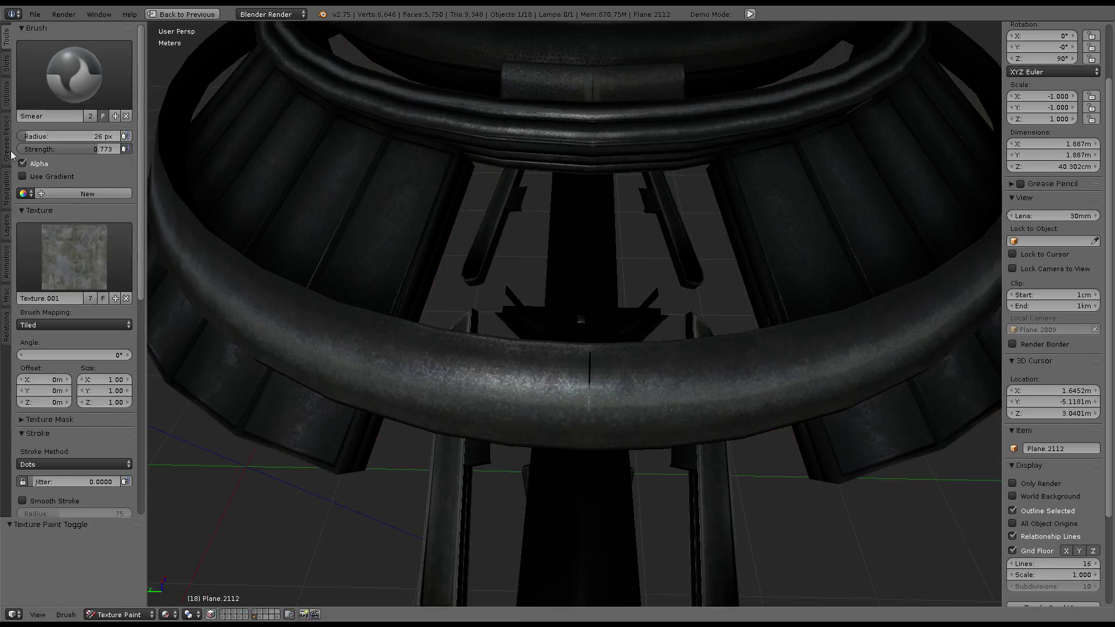
click(7, 64)
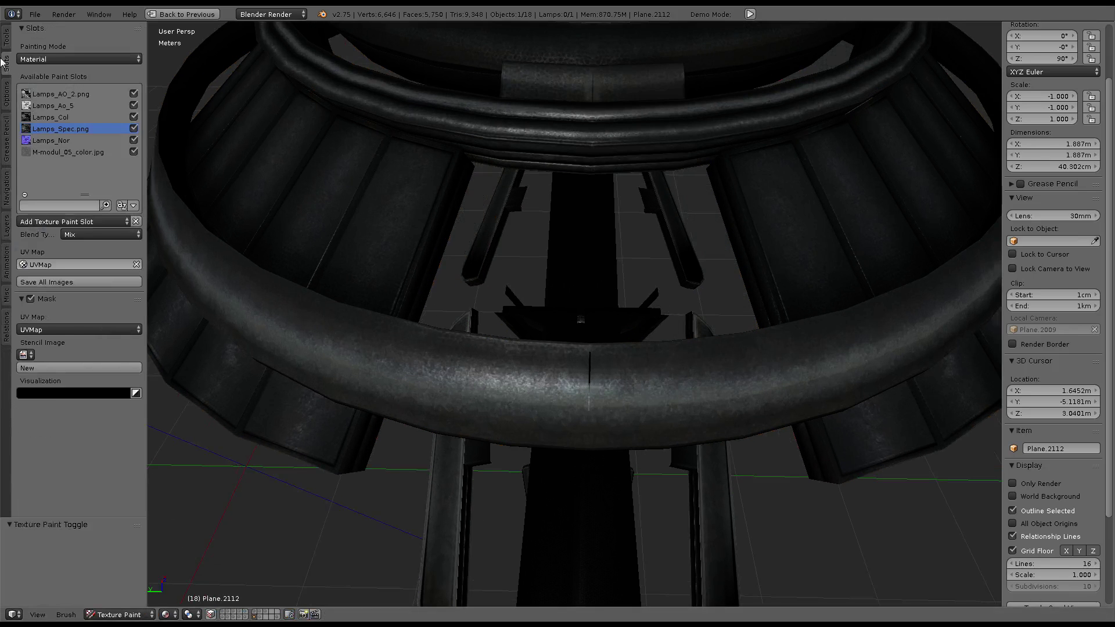
click(133, 118)
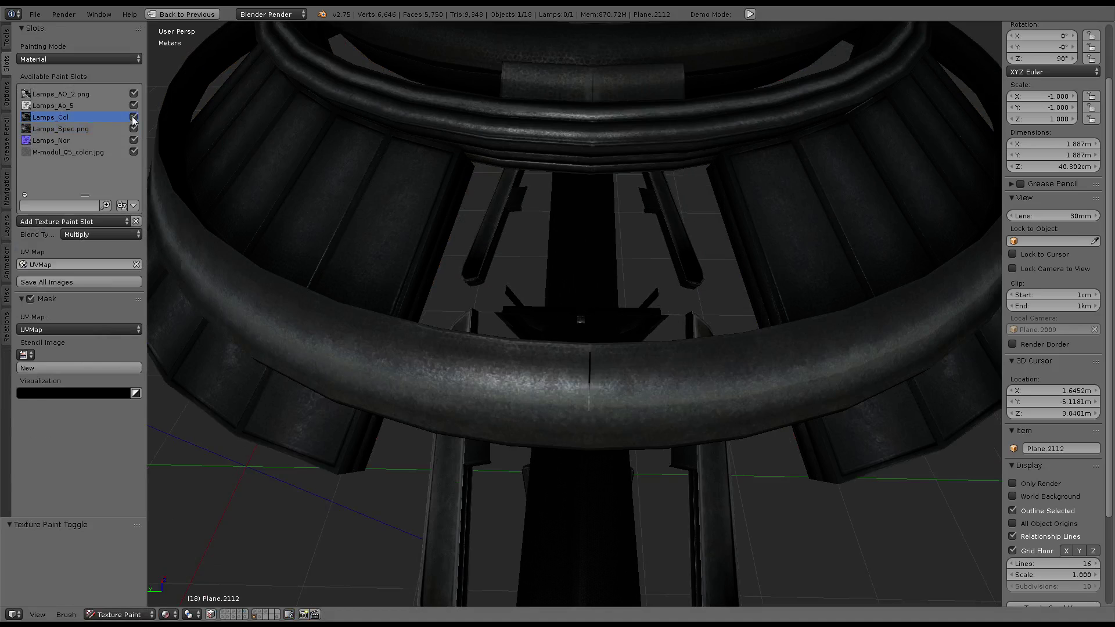
click(134, 93)
click(134, 94)
click(134, 140)
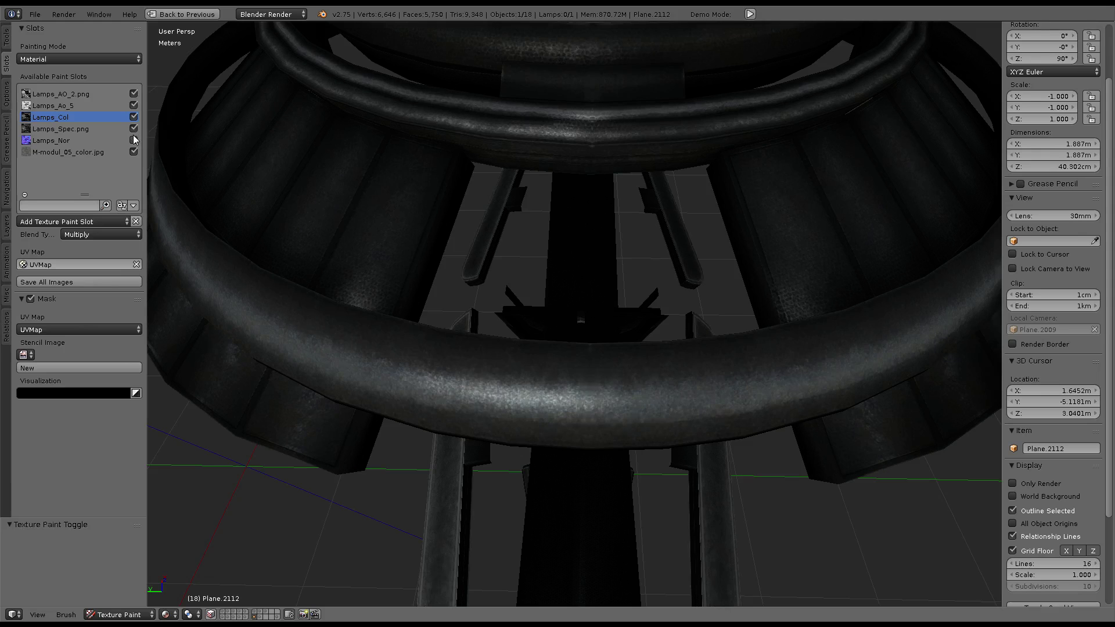
Pick Lamps_Nor as the paint image and keep the Smear brush active
scroll(646, 453, up, 2)
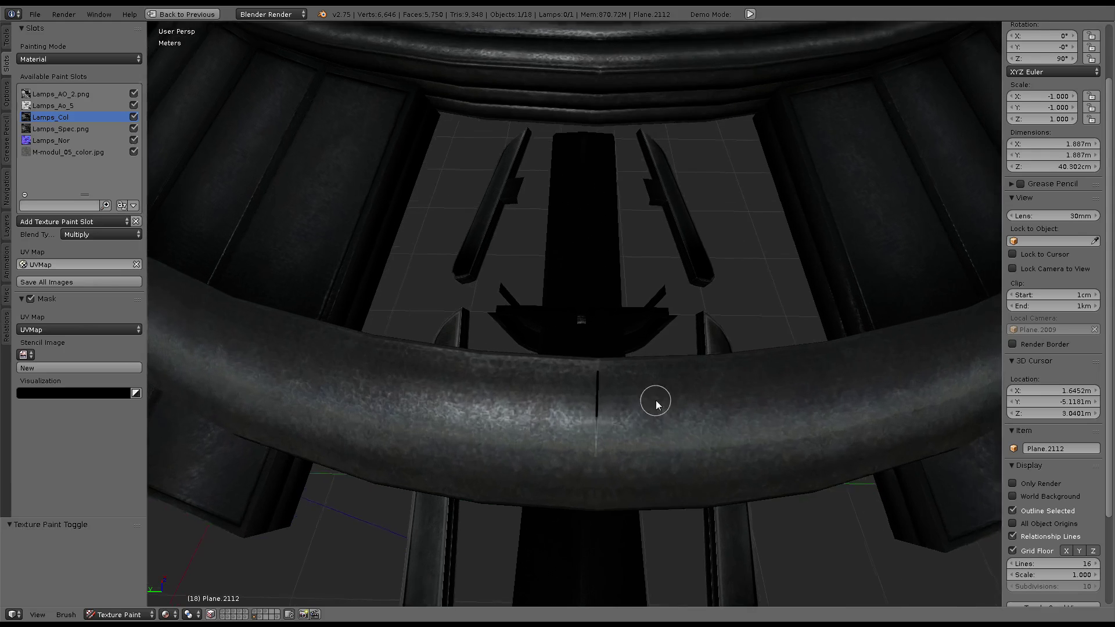
scroll(656, 384, up, 2)
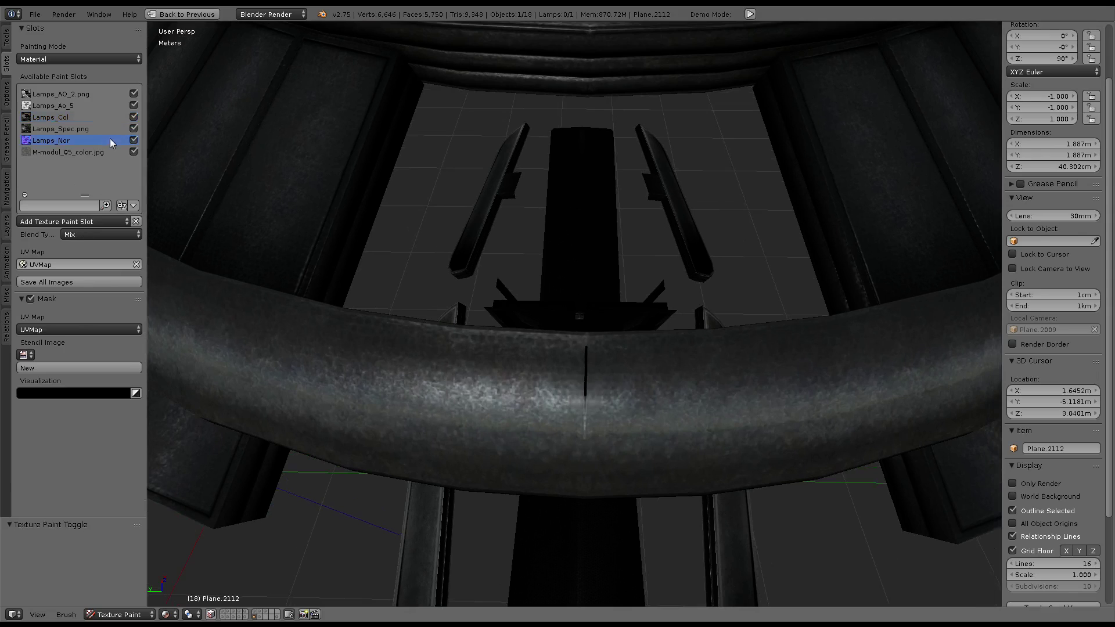
click(134, 140)
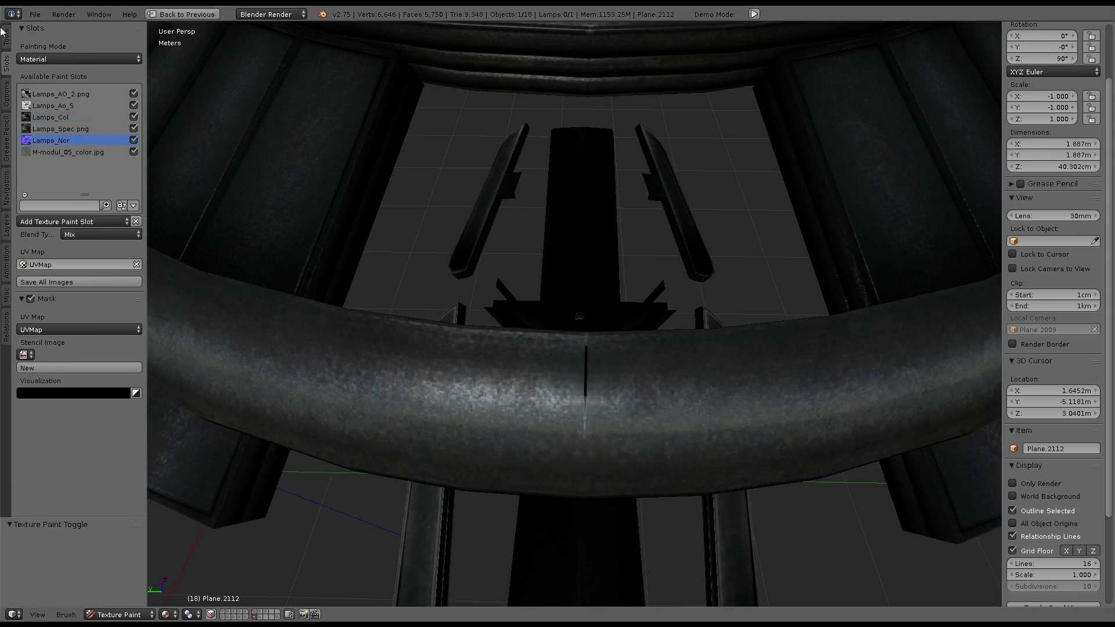
click(6, 36)
click(75, 74)
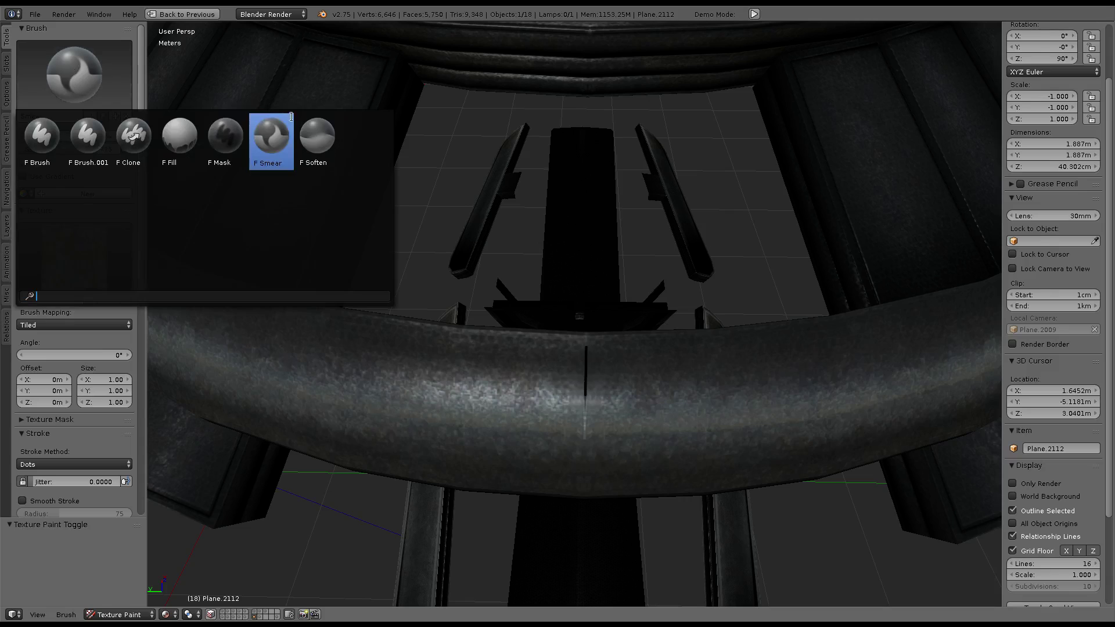
click(279, 141)
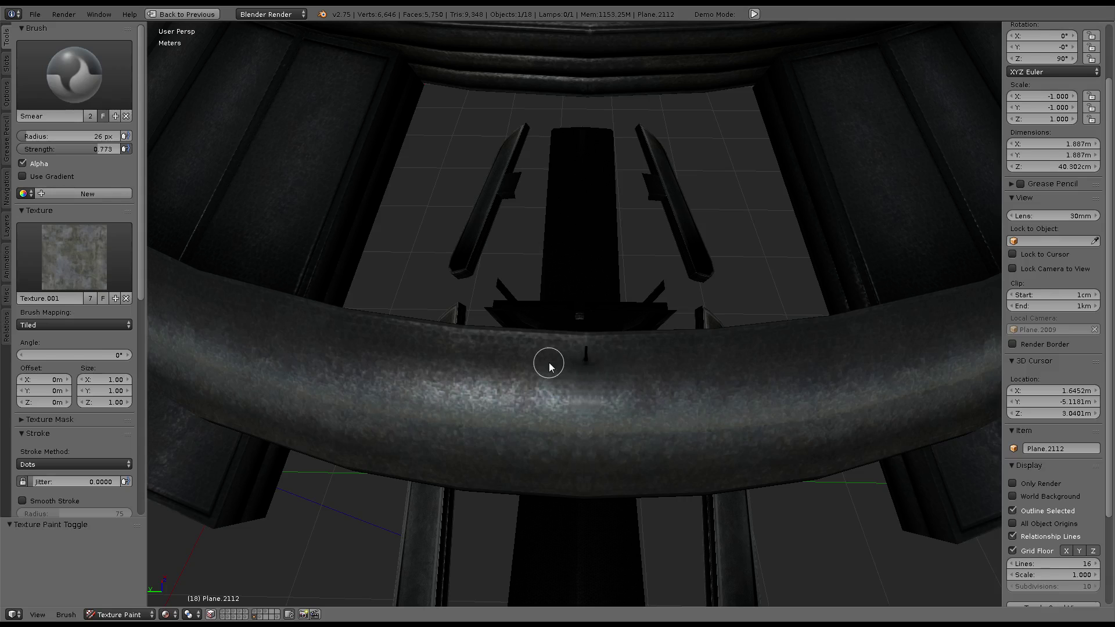
Orbit and zoom around the lamp to inspect the top disc and patched ring band
mouse_move(554, 350)
middle_down()
mouse_move(642, 304)
mouse_move(694, 256)
mouse_move(682, 418)
middle_up()
scroll(682, 417, up, 5)
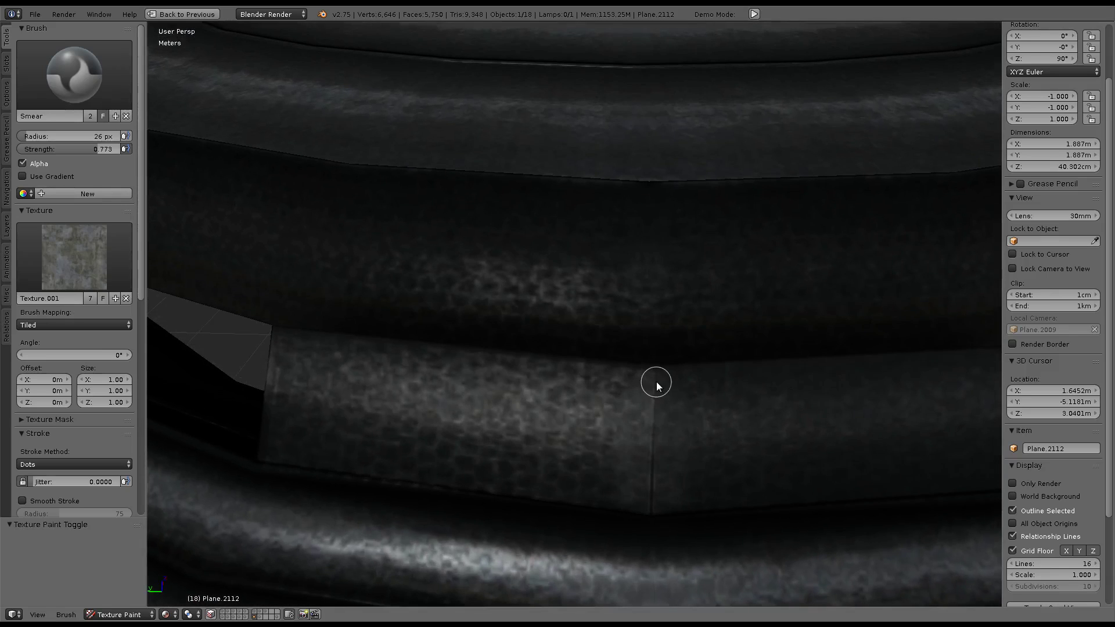
mouse_move(656, 381)
middle_down()
mouse_move(649, 396)
mouse_move(597, 404)
middle_up()
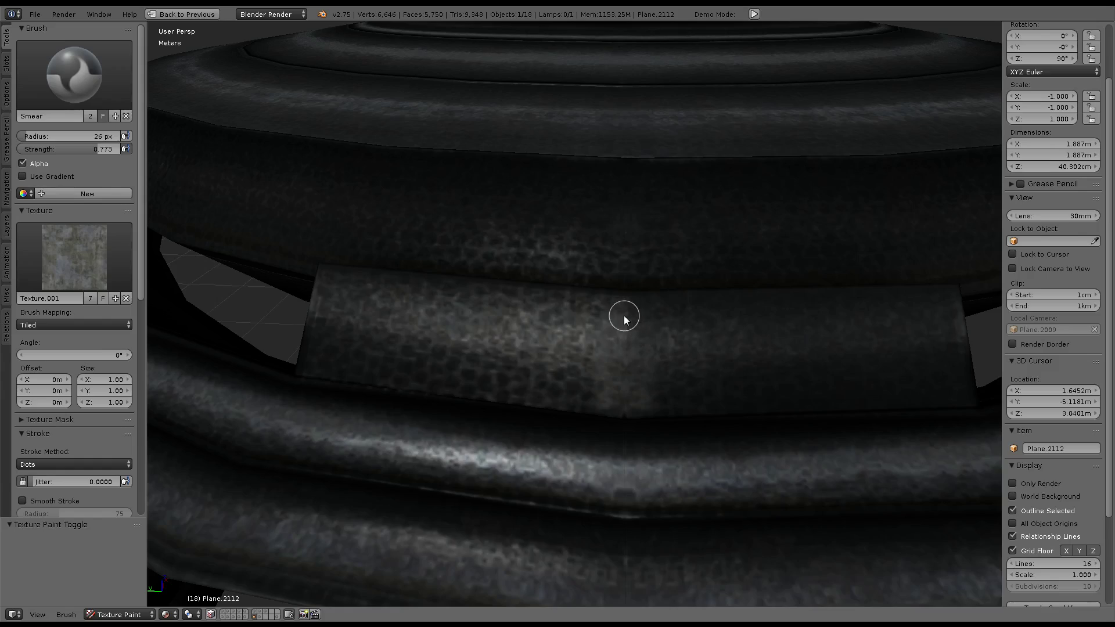
scroll(624, 315, down, 5)
middle_drag(628, 382, 786, 306)
scroll(771, 268, up, 2)
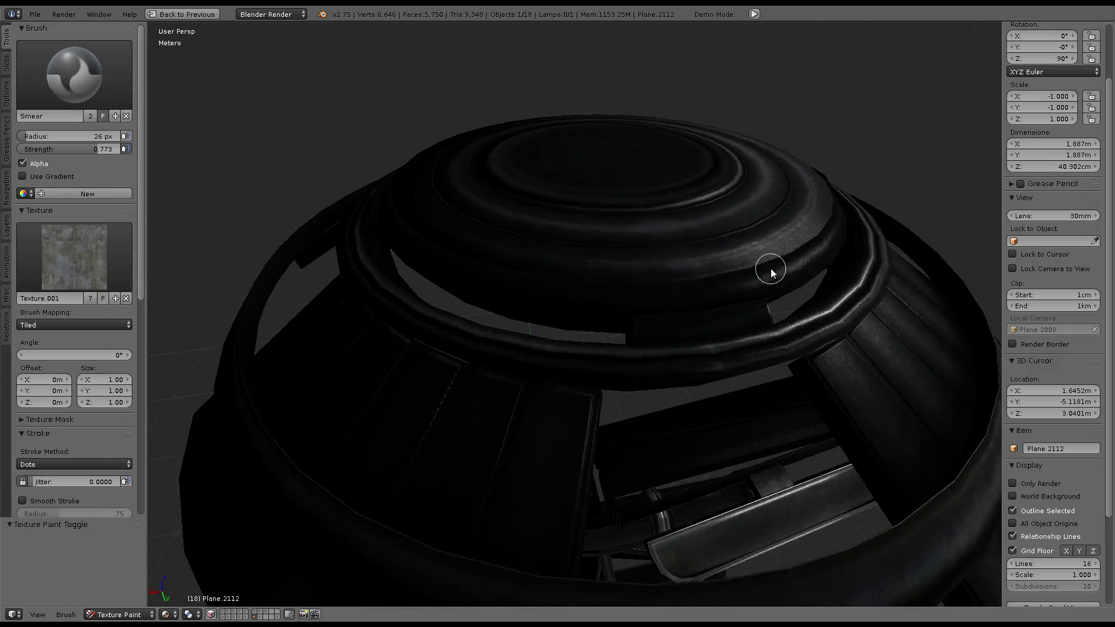
scroll(771, 269, down, 2)
mouse_move(747, 257)
middle_down()
mouse_move(721, 184)
mouse_move(634, 272)
mouse_move(636, 376)
mouse_move(612, 360)
mouse_move(517, 426)
mouse_move(618, 356)
mouse_move(570, 287)
middle_up()
scroll(635, 376, down, 3)
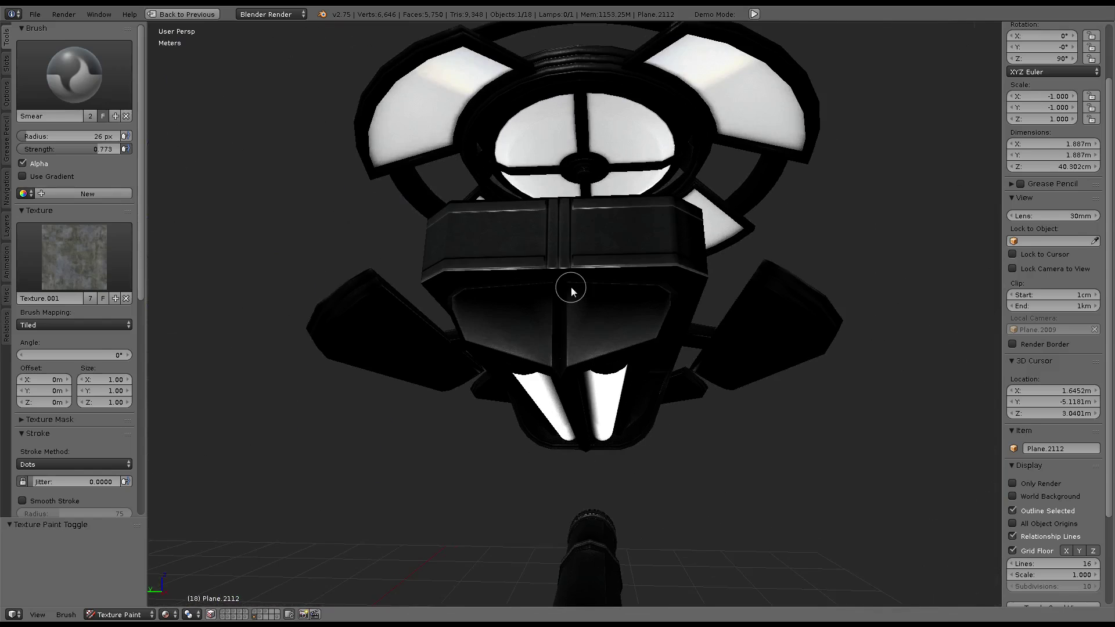
scroll(570, 285, up, 2)
scroll(572, 282, down, 2)
scroll(575, 282, down, 2)
scroll(576, 283, up, 4)
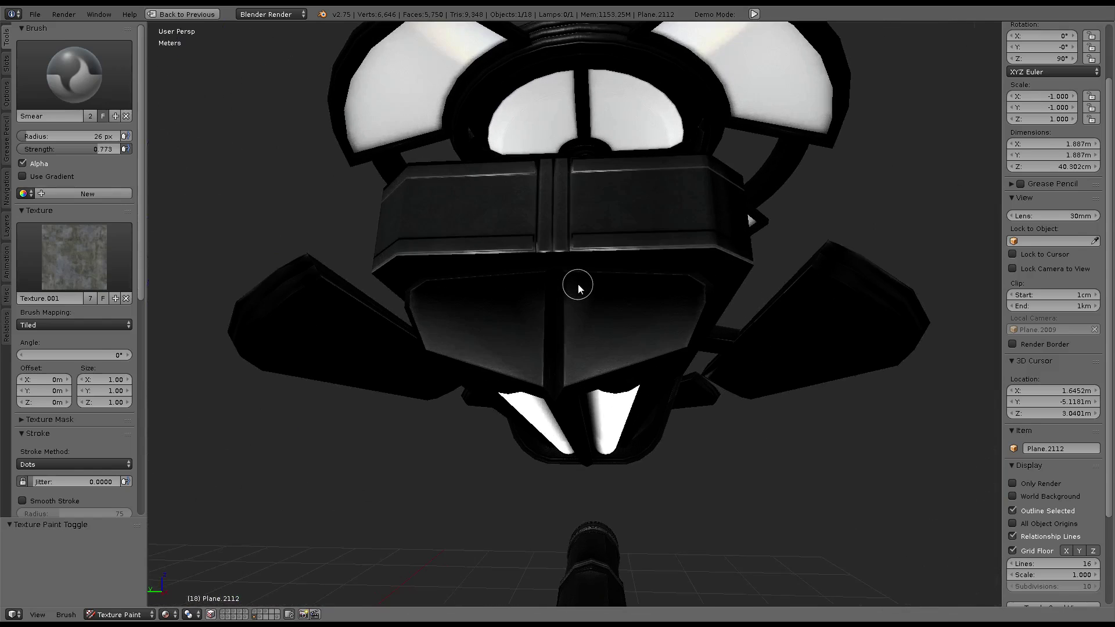
scroll(577, 284, down, 3)
Save the Lamps_Nor.png normal map from the image editor
key(ctrl+Right)
key(ctrl+Up)
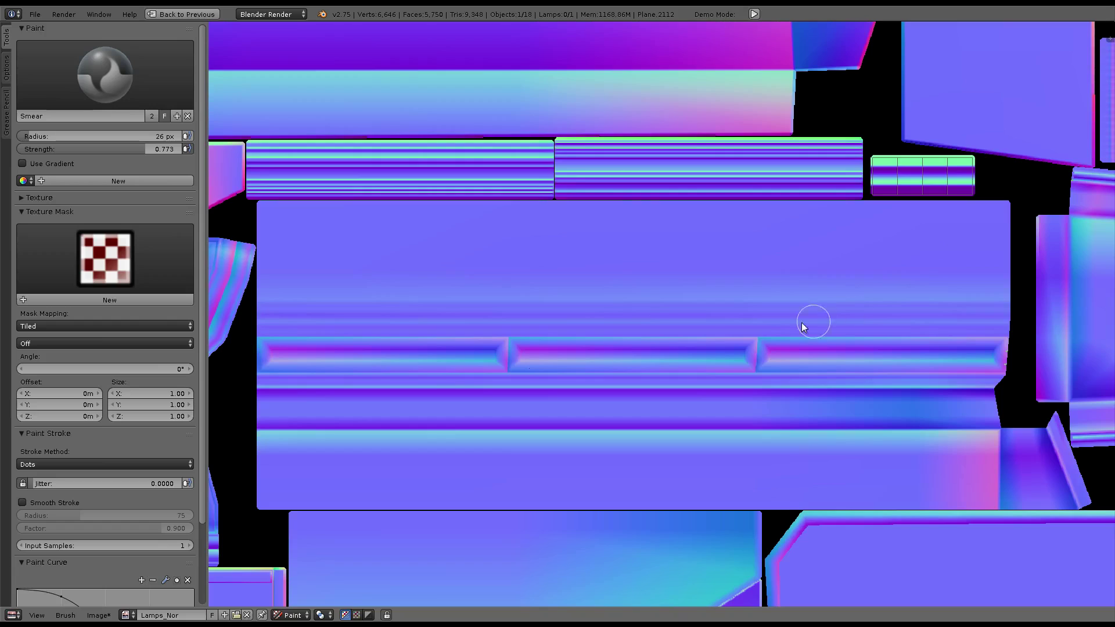
scroll(803, 327, down, 3)
key(ctrl+Up)
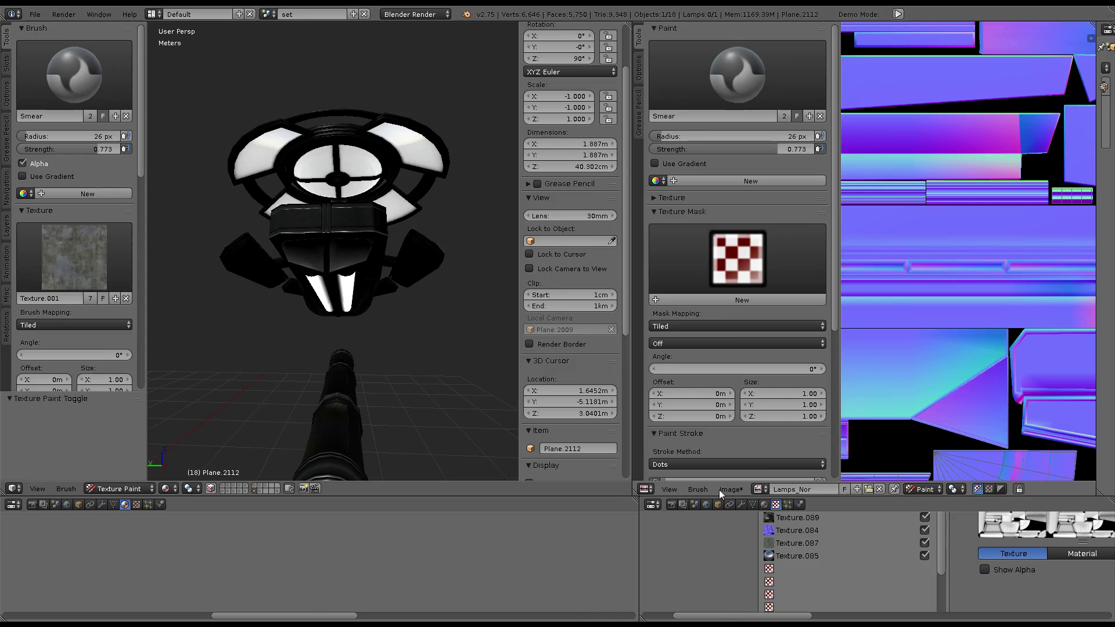
click(720, 489)
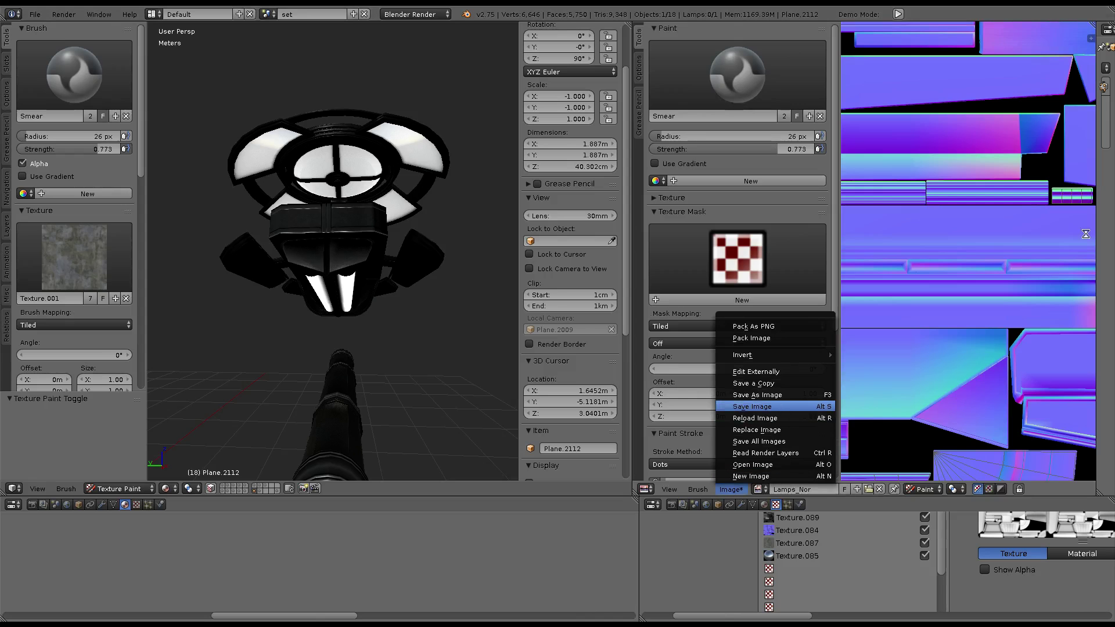
key(ctrl+Up)
Return the lamp to Object Mode and deselect it
click(125, 615)
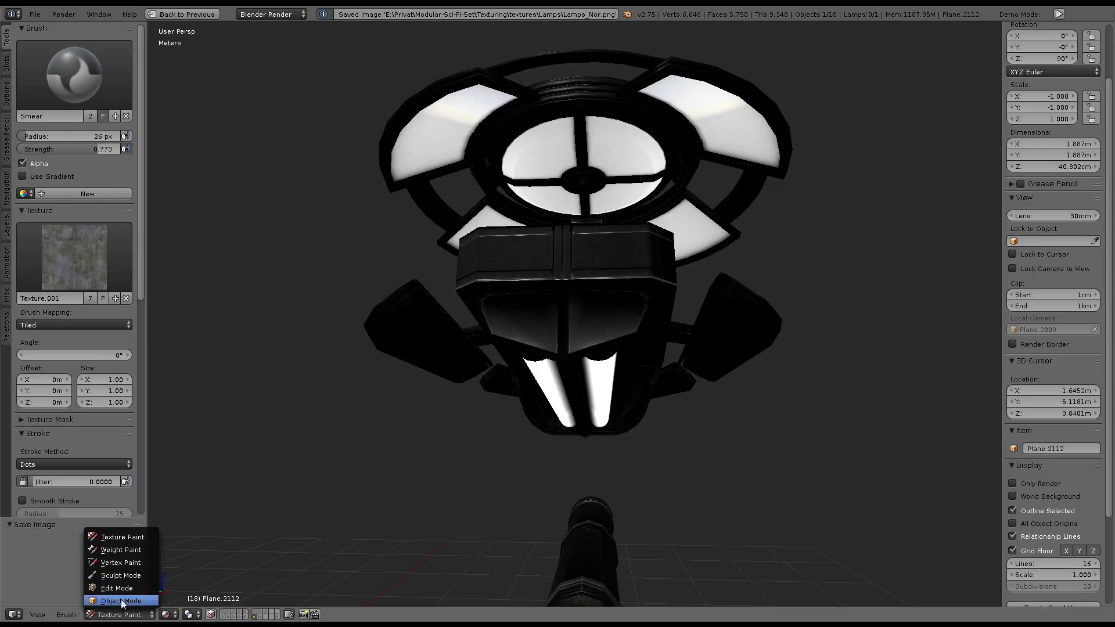
scroll(730, 355, down, 3)
key(a)
mouse_move(717, 354)
middle_down()
mouse_move(634, 332)
mouse_move(455, 363)
mouse_move(558, 369)
middle_up()
Inspect the exploded lamp parts from several angles and select Plane.2106 and Plane.2094
scroll(592, 313, up, 2)
scroll(585, 378, up, 2)
scroll(586, 378, down, 3)
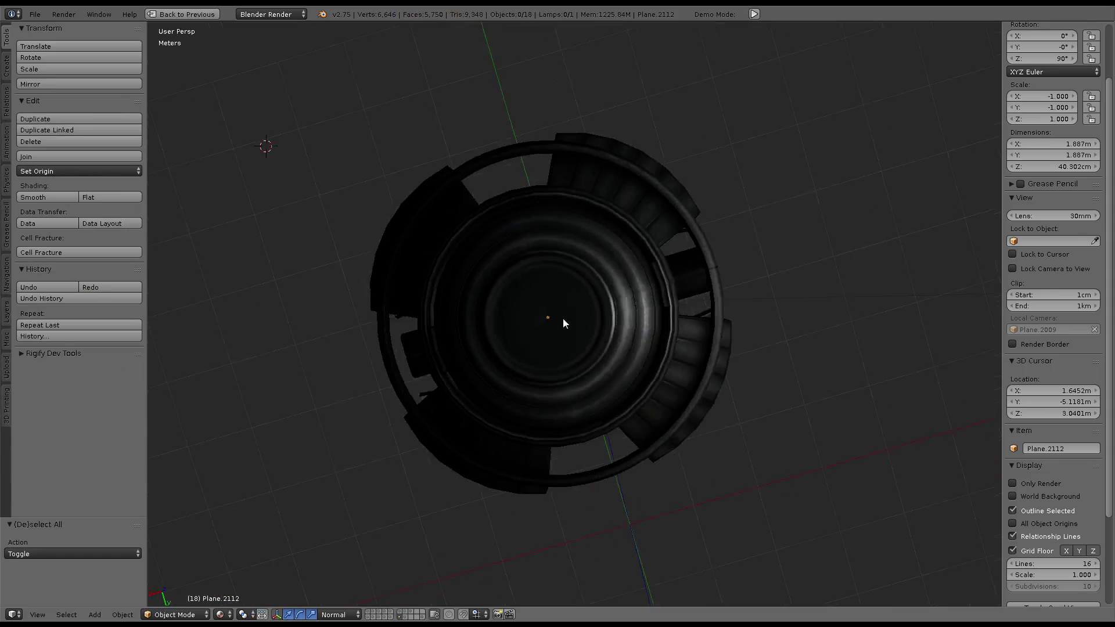
mouse_move(563, 319)
middle_down()
mouse_move(549, 243)
mouse_move(580, 377)
middle_up()
scroll(580, 376, up, 3)
scroll(510, 362, down, 3)
mouse_move(511, 363)
middle_down()
mouse_move(622, 337)
mouse_move(614, 418)
mouse_move(604, 336)
mouse_move(615, 256)
mouse_move(571, 333)
mouse_move(633, 304)
middle_up()
scroll(623, 338, up, 2)
scroll(614, 418, down, 2)
scroll(571, 334, down, 3)
scroll(633, 305, up, 3)
mouse_move(765, 251)
middle_down()
mouse_move(702, 232)
mouse_move(654, 266)
mouse_move(672, 432)
mouse_move(535, 208)
middle_up()
right_click(672, 433)
right_click(570, 387)
mouse_move(570, 387)
middle_down()
mouse_move(563, 339)
mouse_move(479, 349)
mouse_move(522, 331)
mouse_move(505, 302)
mouse_move(471, 345)
mouse_move(470, 335)
mouse_move(498, 239)
mouse_move(540, 190)
middle_up()
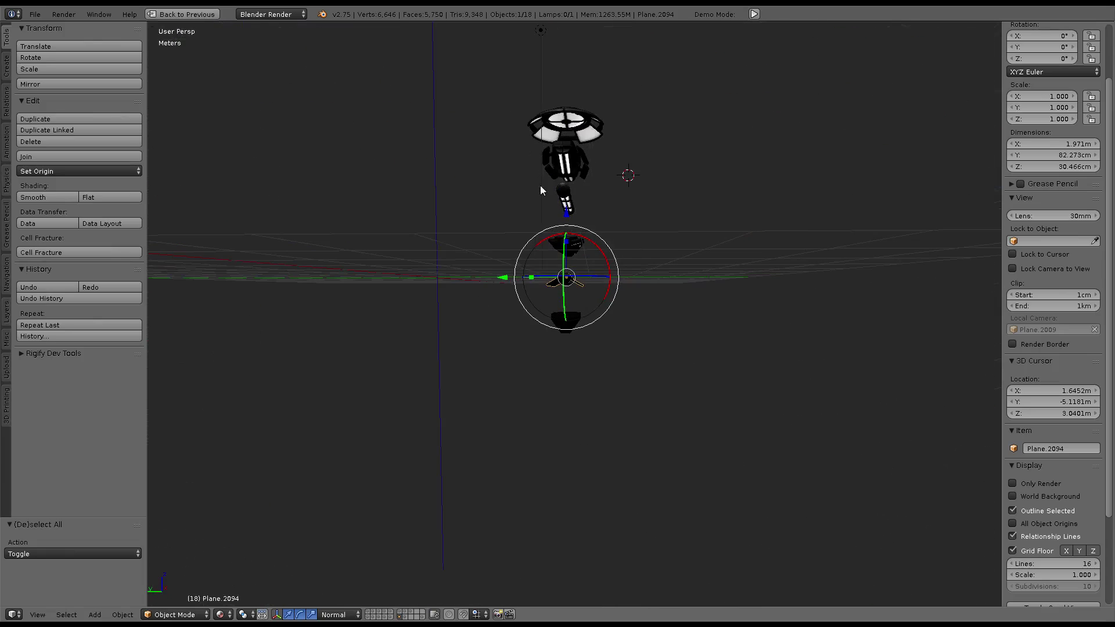
Select the Point lamp and move it to a new position
right_click(540, 30)
key(g)
click(510, 440)
scroll(510, 440, up, 4)
mouse_move(489, 355)
middle_down()
mouse_move(650, 332)
mouse_move(567, 320)
mouse_move(487, 348)
mouse_move(538, 356)
middle_up()
scroll(650, 332, up, 3)
scroll(538, 356, down, 3)
scroll(555, 348, down, 2)
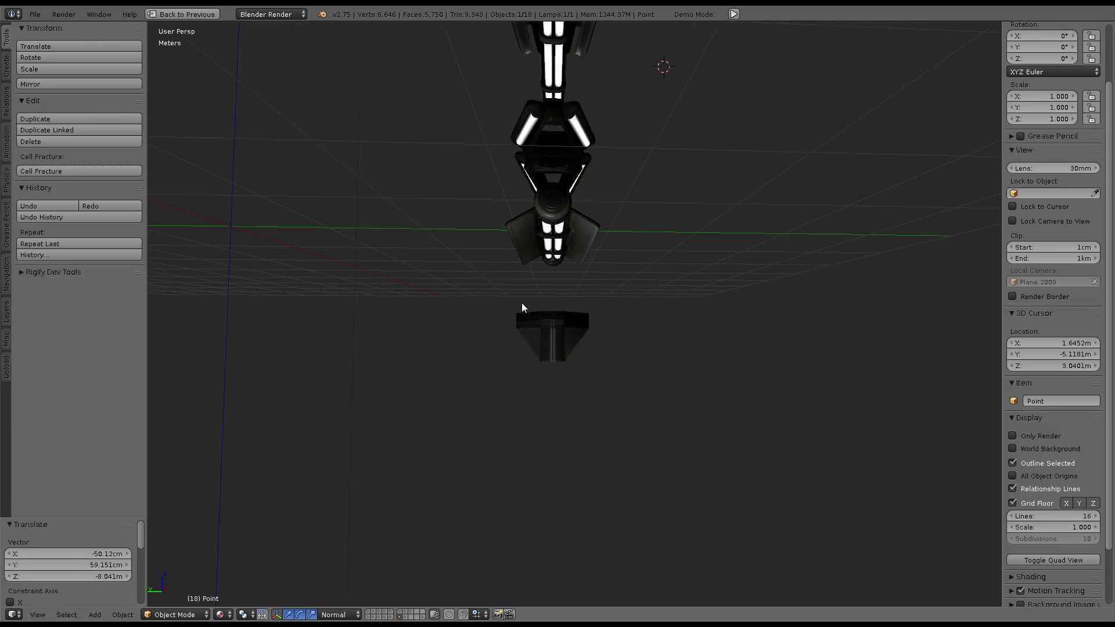
Reposition the Point lamp again near the lamp parts and box
mouse_move(633, 280)
middle_down()
mouse_move(610, 261)
mouse_move(664, 337)
mouse_move(739, 363)
mouse_move(775, 207)
mouse_move(510, 311)
middle_up()
scroll(607, 265, up, 3)
scroll(604, 266, down, 4)
scroll(587, 273, up, 4)
mouse_move(586, 276)
middle_down()
mouse_move(480, 281)
mouse_move(665, 281)
middle_up()
scroll(664, 281, up, 2)
key(g)
click(789, 302)
scroll(790, 302, down, 3)
middle_drag(789, 302, 619, 343)
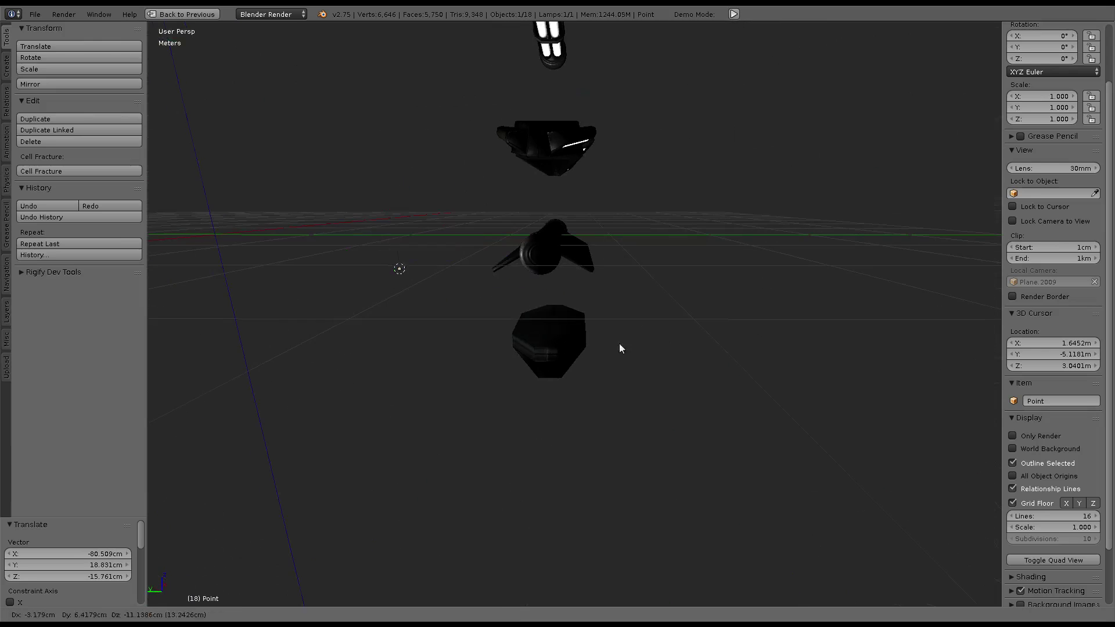
mouse_move(529, 361)
middle_down()
mouse_move(507, 280)
mouse_move(426, 352)
middle_up()
Make two duplicates of the Point lamp, placing the first to the right
key(shift+d)
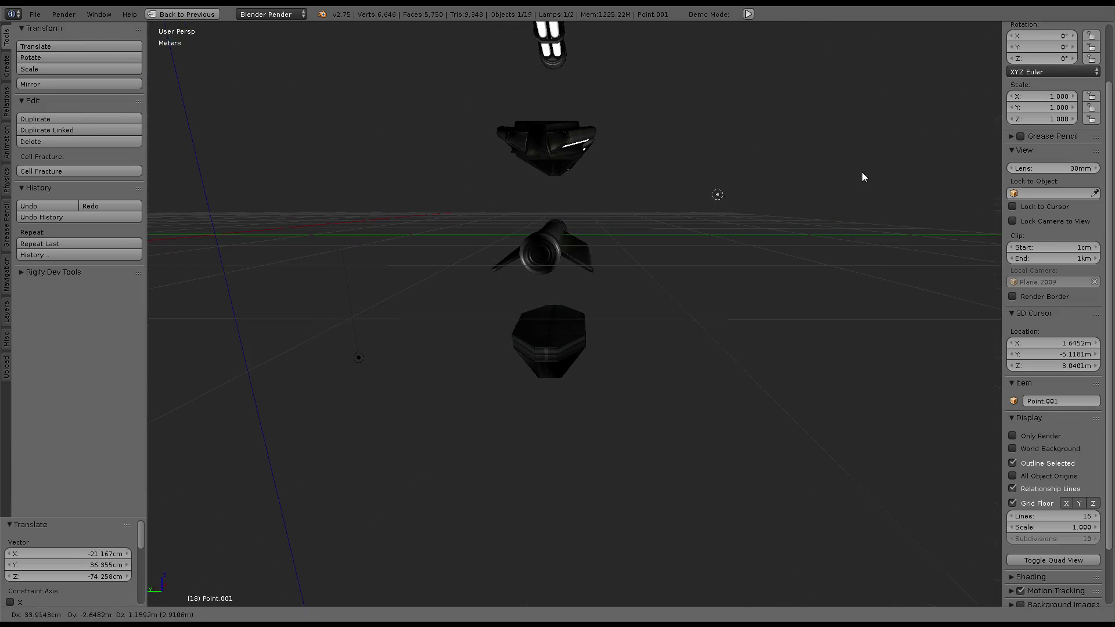
click(853, 151)
mouse_move(756, 229)
middle_down()
mouse_move(595, 384)
mouse_move(580, 490)
mouse_move(664, 498)
mouse_move(658, 452)
mouse_move(732, 419)
middle_up()
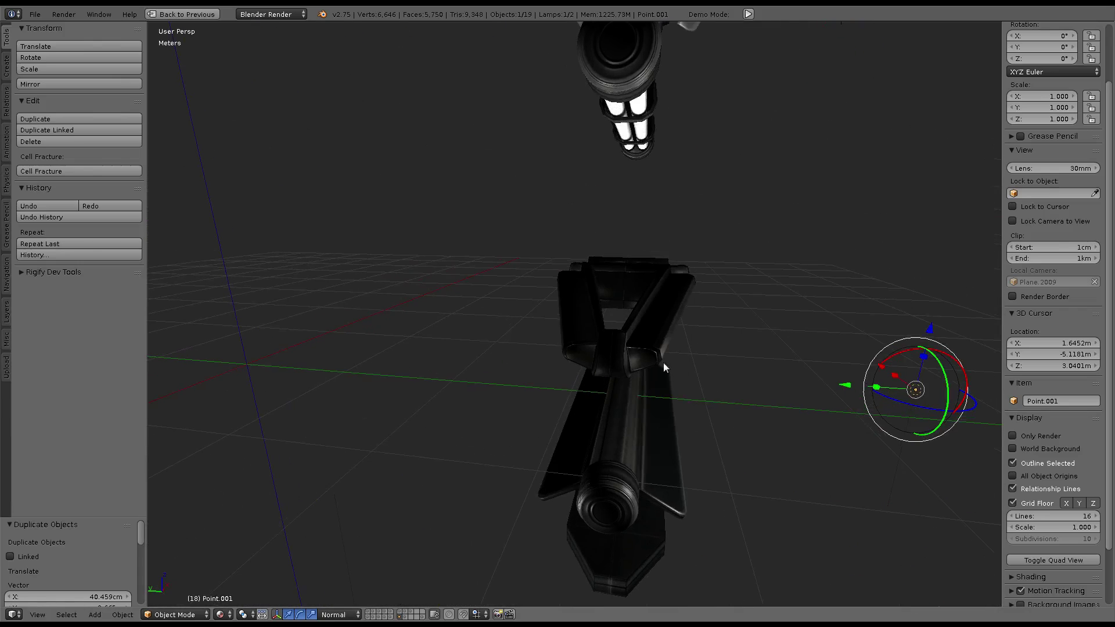
key(shift+d)
scroll(689, 239, up, 5)
mouse_move(690, 239)
middle_down()
mouse_move(678, 263)
mouse_move(574, 239)
mouse_move(737, 319)
mouse_move(741, 253)
mouse_move(669, 353)
mouse_move(667, 378)
middle_up()
scroll(570, 239, down, 5)
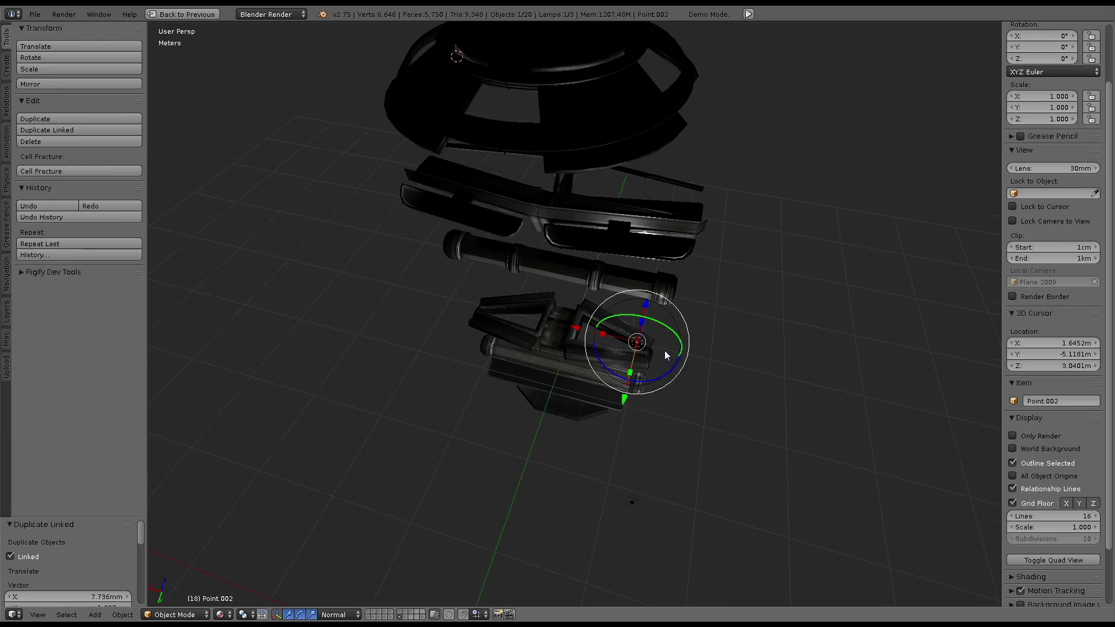
Select the next lamp part, then the round lamp shade piece
right_click(626, 222)
mouse_move(626, 223)
middle_down()
mouse_move(545, 280)
mouse_move(575, 244)
mouse_move(568, 331)
middle_up()
right_click(573, 244)
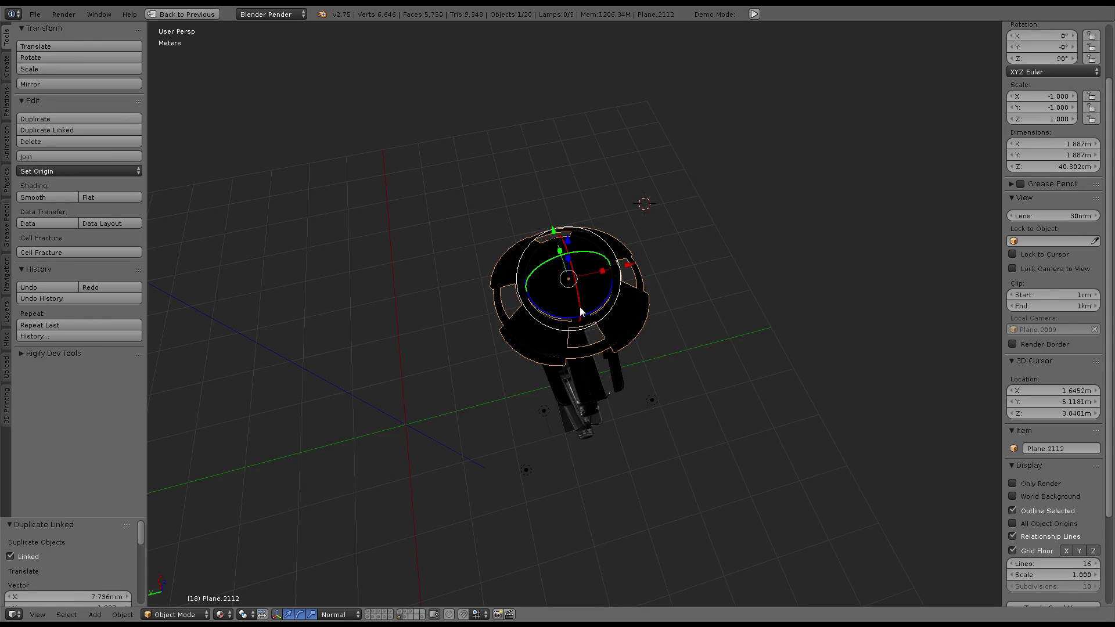
mouse_move(579, 311)
middle_down()
mouse_move(714, 395)
mouse_move(685, 378)
mouse_move(526, 359)
mouse_move(543, 320)
mouse_move(562, 384)
mouse_move(576, 376)
middle_up()
Edit the bottom lamp part's mesh and test linked face selections
right_click(546, 430)
key(Tab)
key(KP_Decimal)
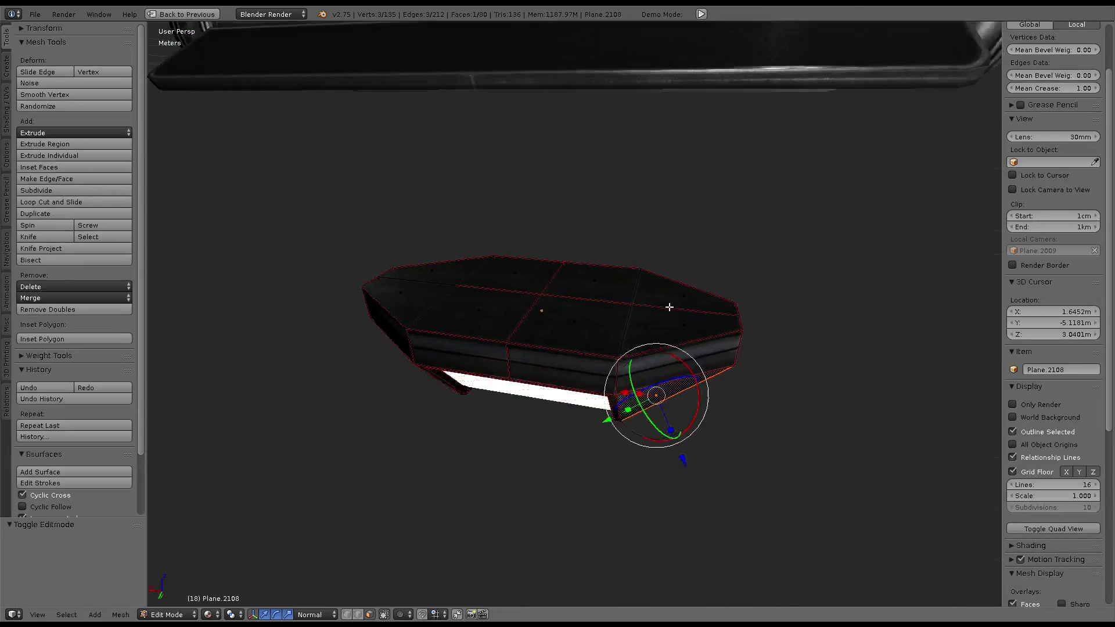
middle_drag(669, 306, 596, 316)
right_click(597, 316)
key(l)
key(l)
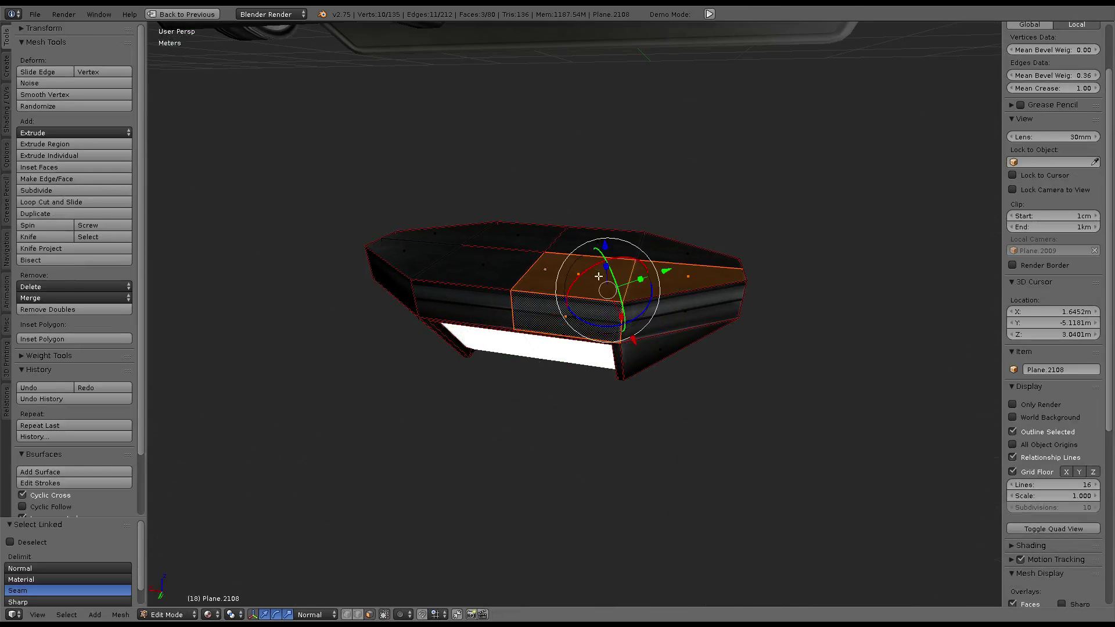
key(l)
key(l)
mouse_move(591, 312)
middle_down()
mouse_move(610, 192)
mouse_move(546, 302)
middle_up()
key(l)
key(l)
key(l)
right_click(543, 326)
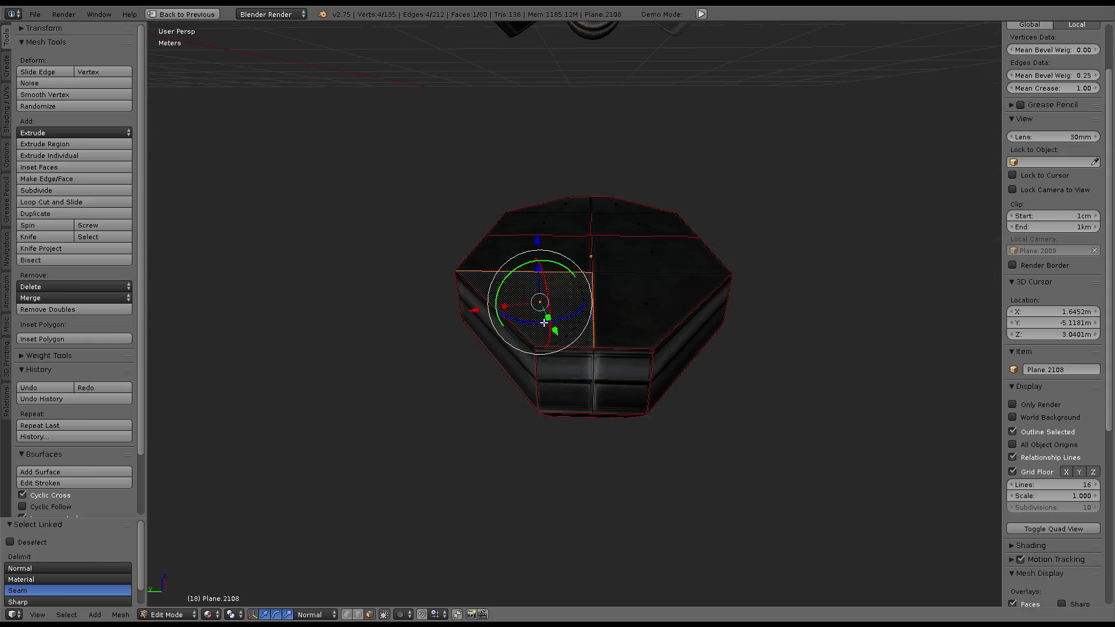
key(l)
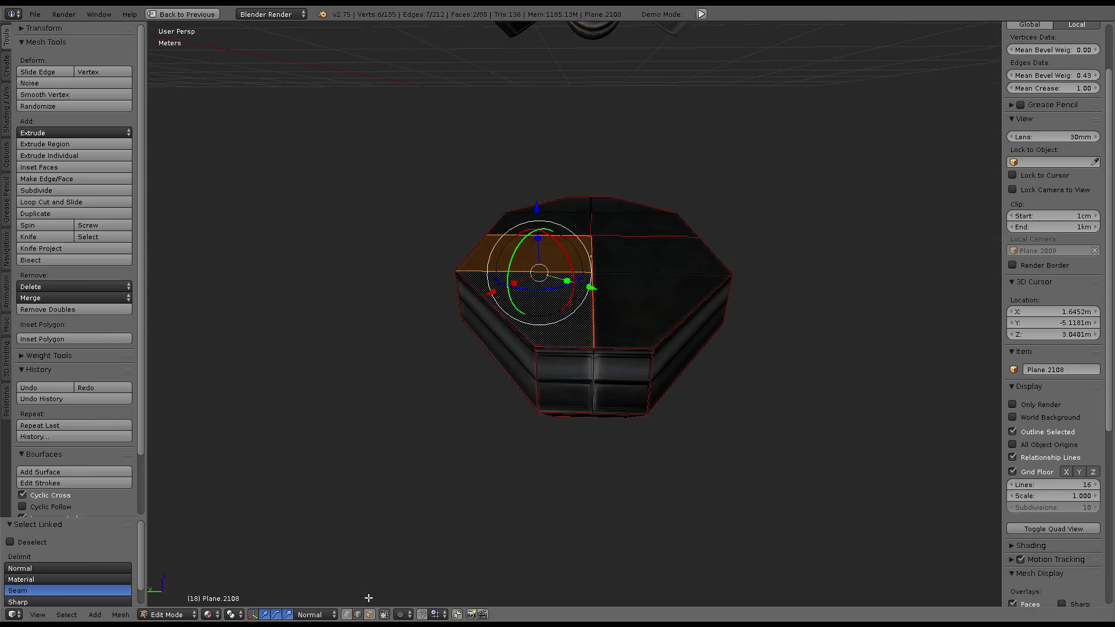
Clear all existing seams and remove the 55 doubled vertices
key(a)
key(ctrl+e)
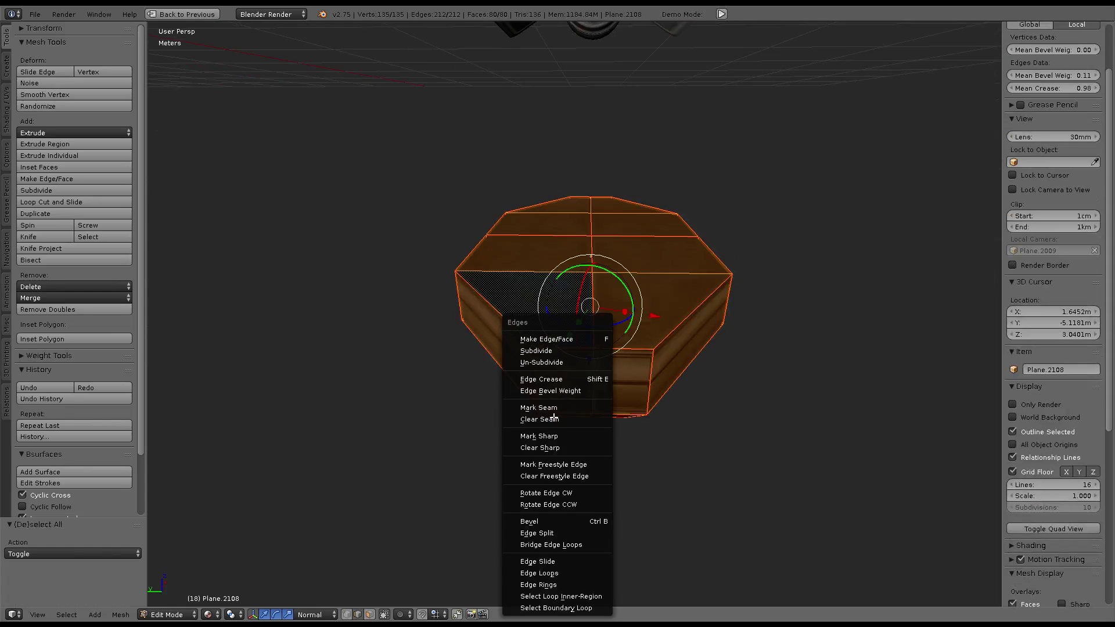
click(546, 419)
right_click(603, 366)
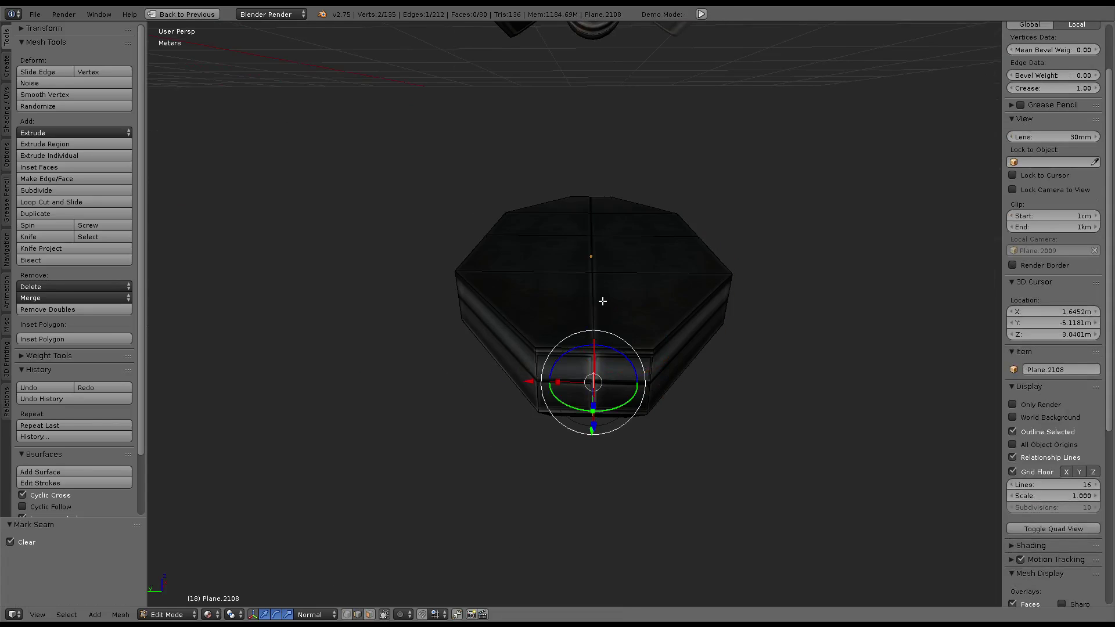
mouse_move(453, 289)
middle_down()
mouse_move(466, 211)
mouse_move(602, 194)
middle_up()
ctrl+alt+right_click(582, 160)
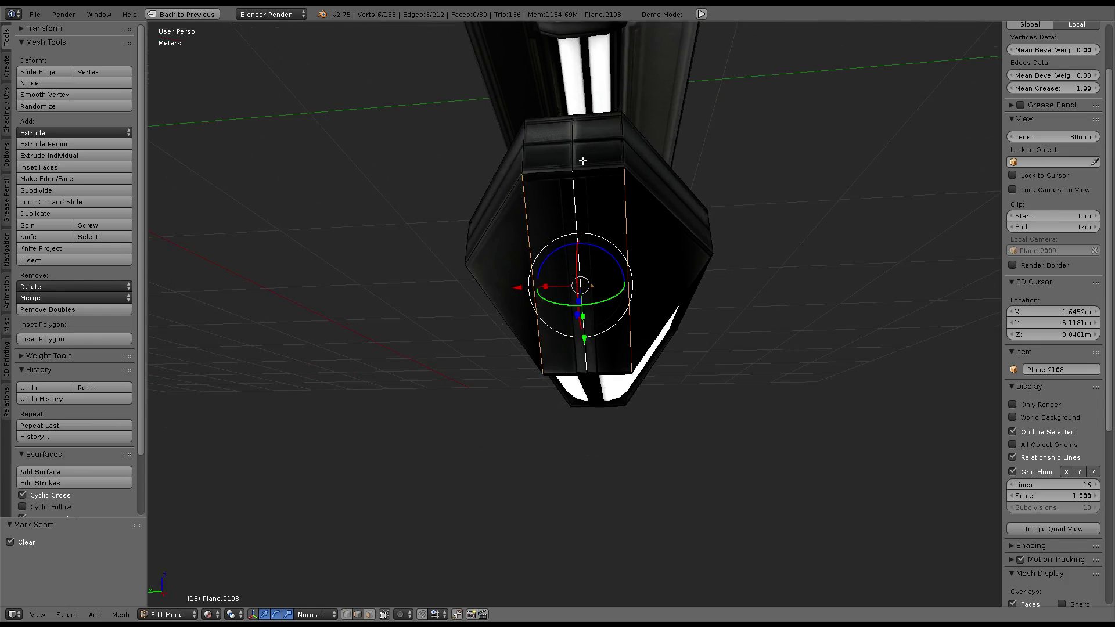
key(a)
key(w)
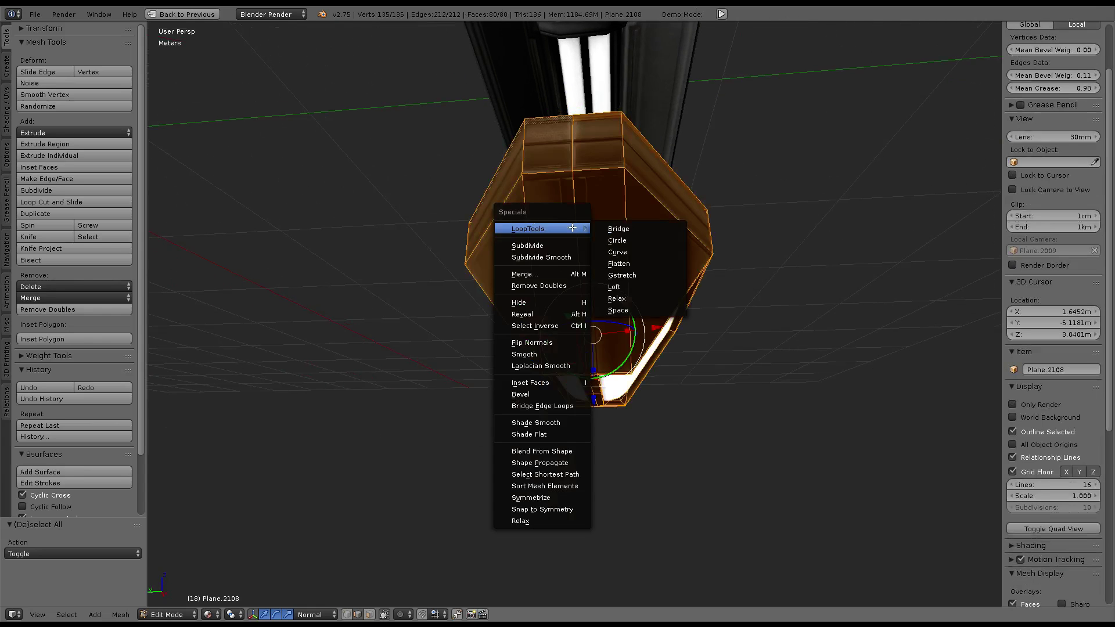
click(539, 286)
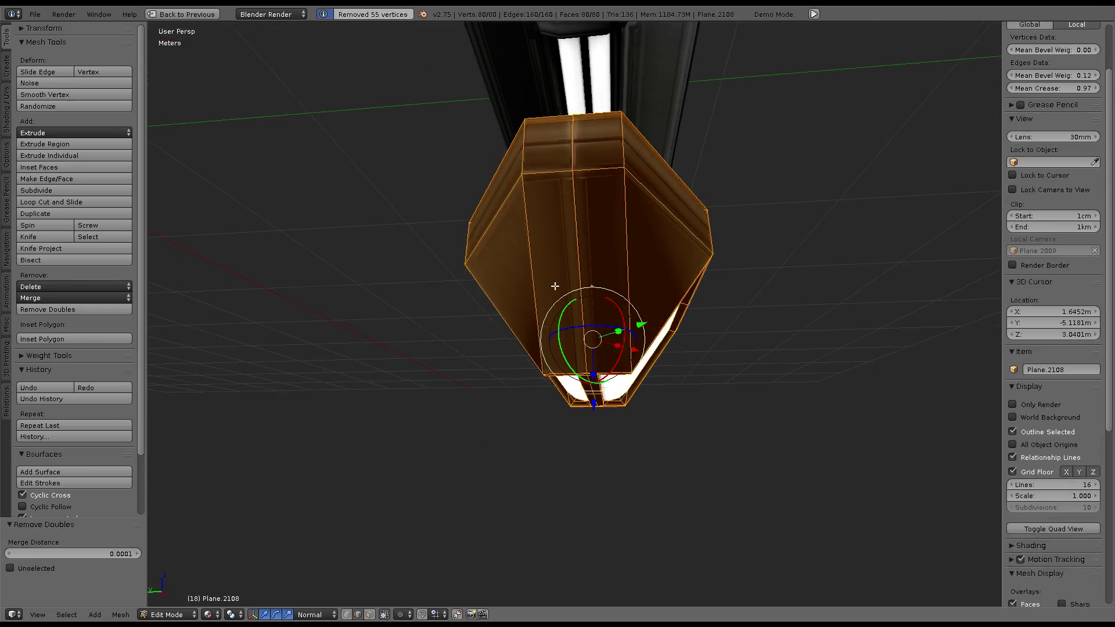
Select the boundary edges using wireframe view and mark them as seams
right_click(568, 204)
mouse_move(568, 204)
middle_down()
mouse_move(568, 368)
mouse_move(665, 360)
middle_up()
middle_drag(533, 299, 499, 300)
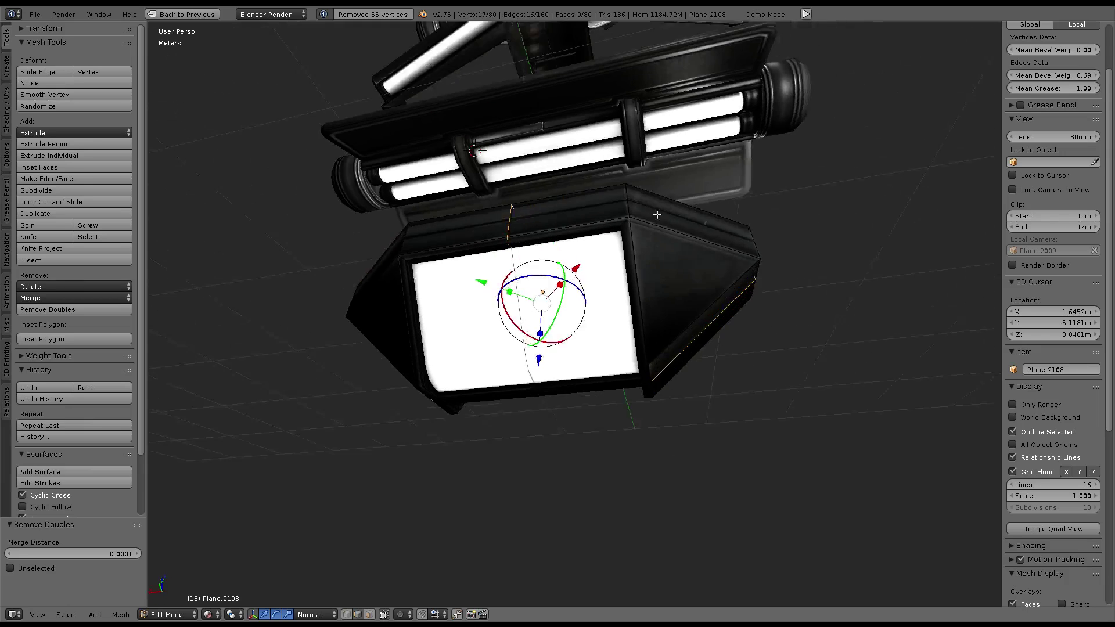
scroll(586, 270, up, 1)
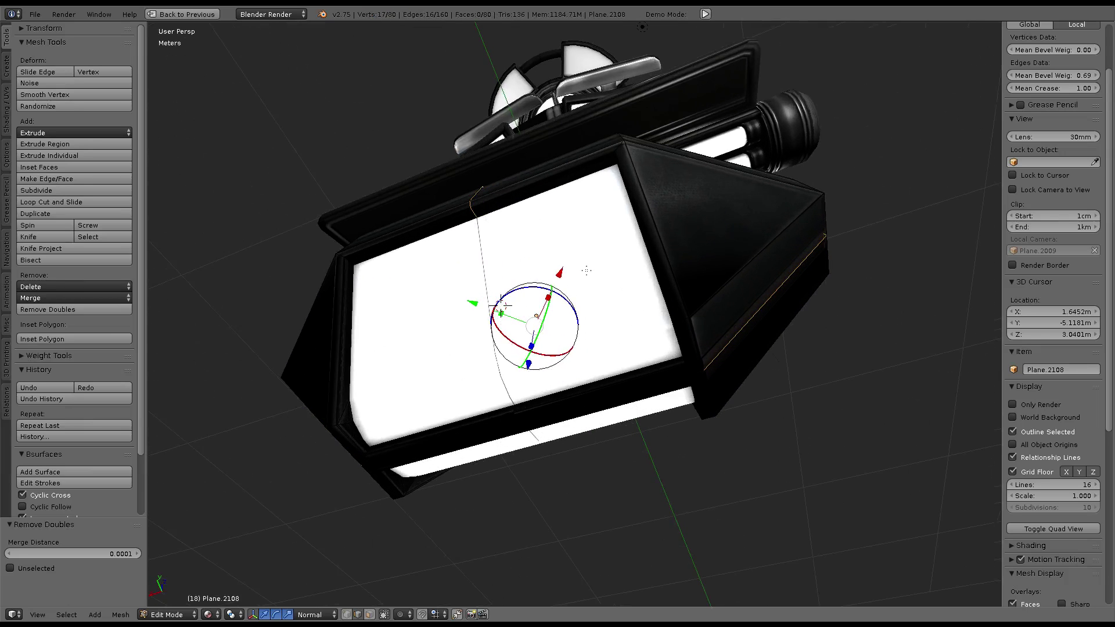
key(z)
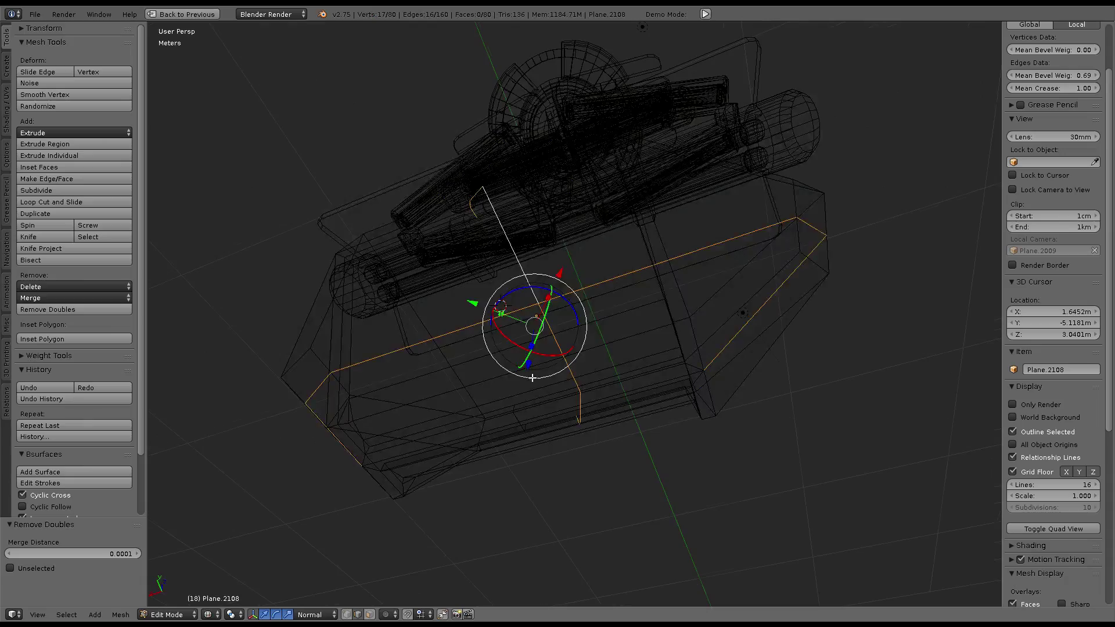
mouse_move(533, 378)
middle_down()
mouse_move(567, 460)
mouse_move(605, 488)
mouse_move(587, 490)
mouse_move(546, 308)
mouse_move(507, 450)
mouse_move(500, 418)
mouse_move(642, 374)
mouse_move(592, 229)
mouse_move(674, 323)
mouse_move(858, 348)
mouse_move(870, 330)
middle_up()
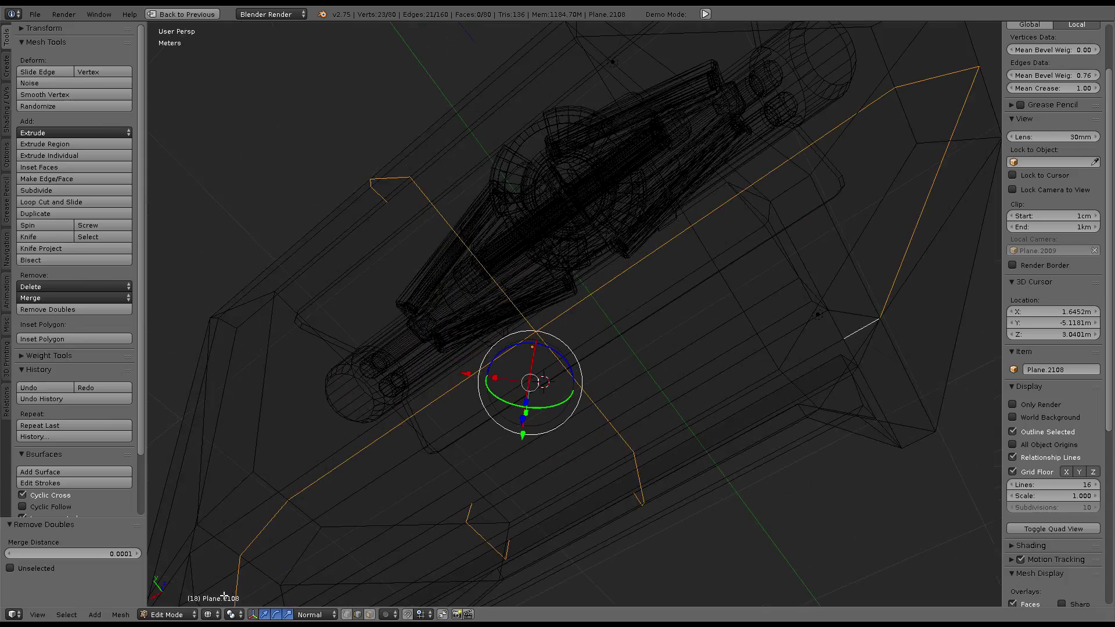
click(211, 614)
click(235, 572)
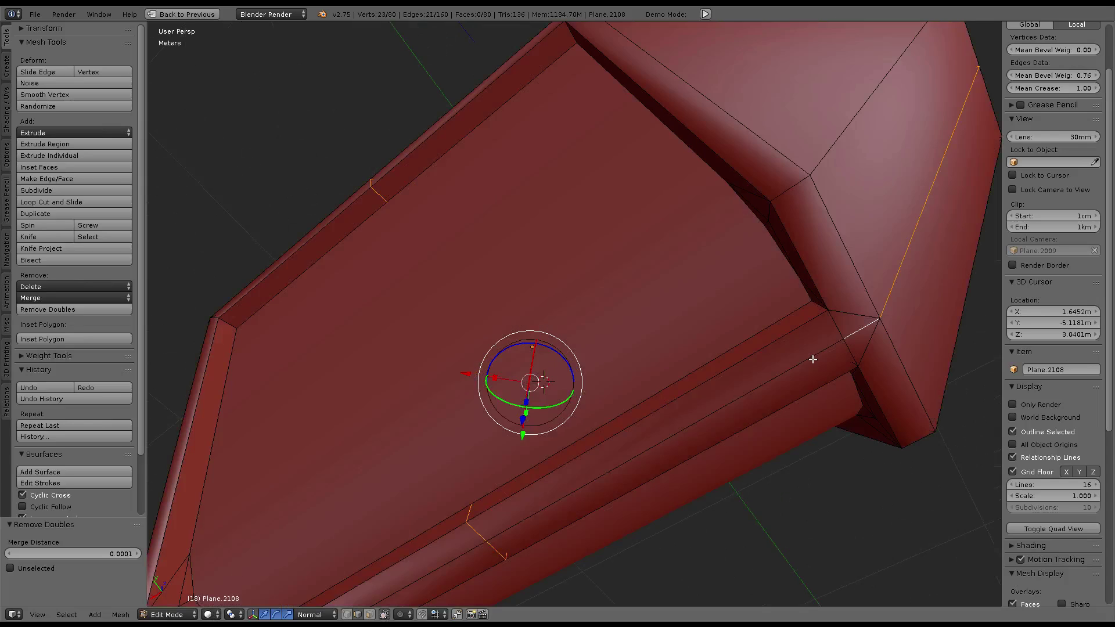
scroll(813, 359, down, 5)
mouse_move(550, 251)
middle_down()
mouse_move(549, 391)
mouse_move(638, 290)
mouse_move(756, 253)
mouse_move(727, 284)
mouse_move(741, 263)
middle_up()
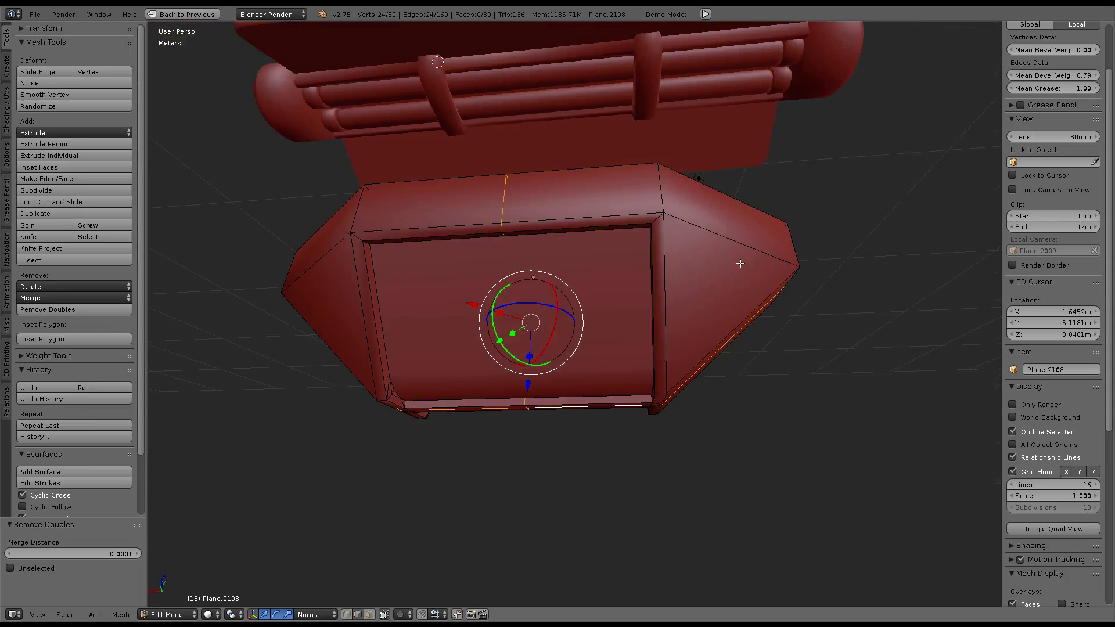
key(ctrl+e)
click(719, 237)
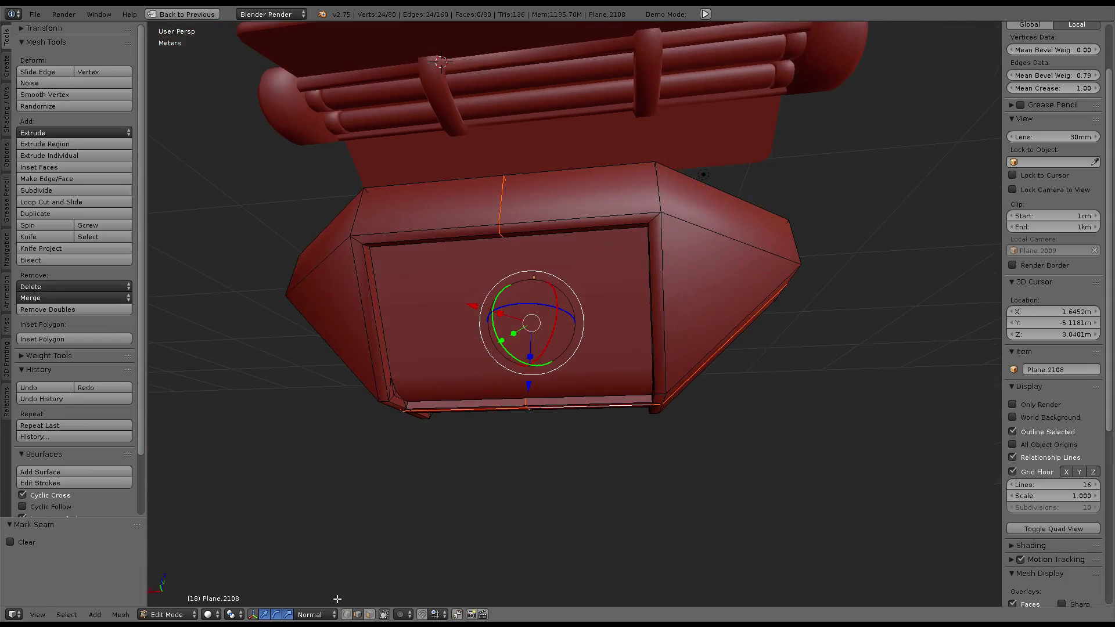
Copy the seam-bounded faces and separate them into the new object Plane.2113
click(372, 614)
key(l)
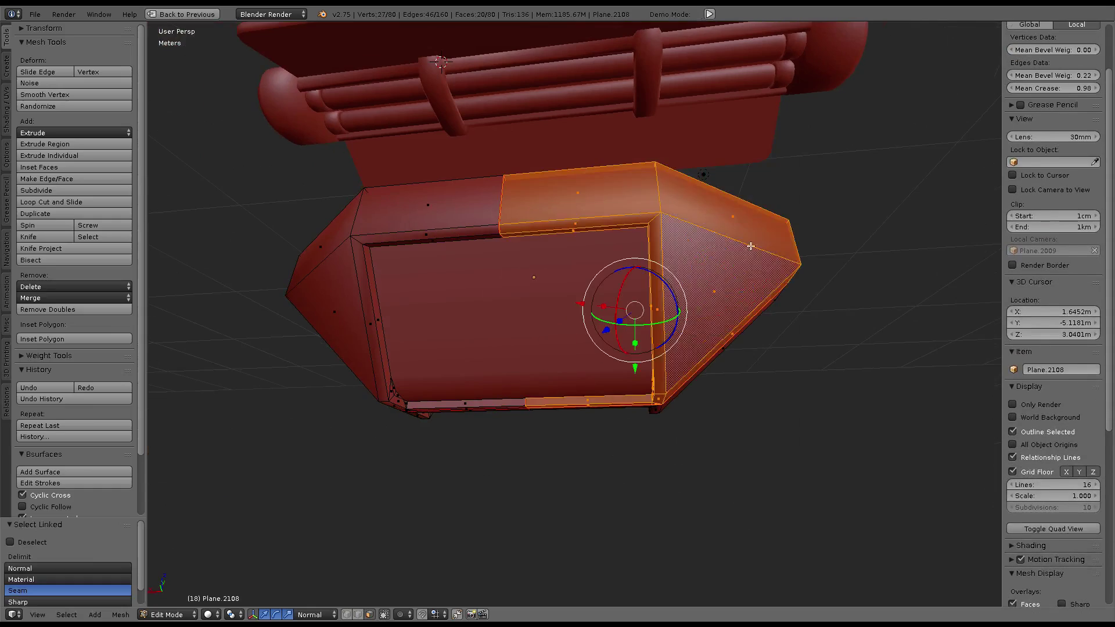
mouse_move(644, 302)
middle_down()
mouse_move(661, 331)
mouse_move(652, 194)
mouse_move(612, 199)
mouse_move(786, 199)
mouse_move(820, 233)
mouse_move(716, 321)
mouse_move(685, 324)
middle_up()
key(shift+d)
right_click(685, 327)
key(p)
click(684, 324)
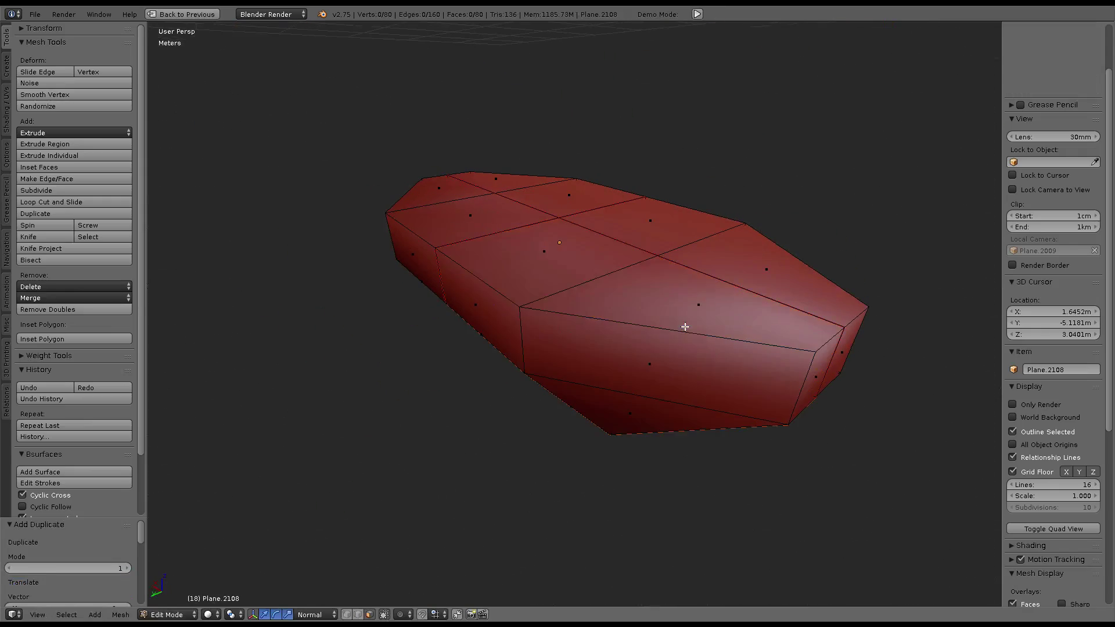
key(Tab)
key(KP_Divide)
Move the split-off piece 2 m along Y and select Plane.2088 in Object Mode
key(g)
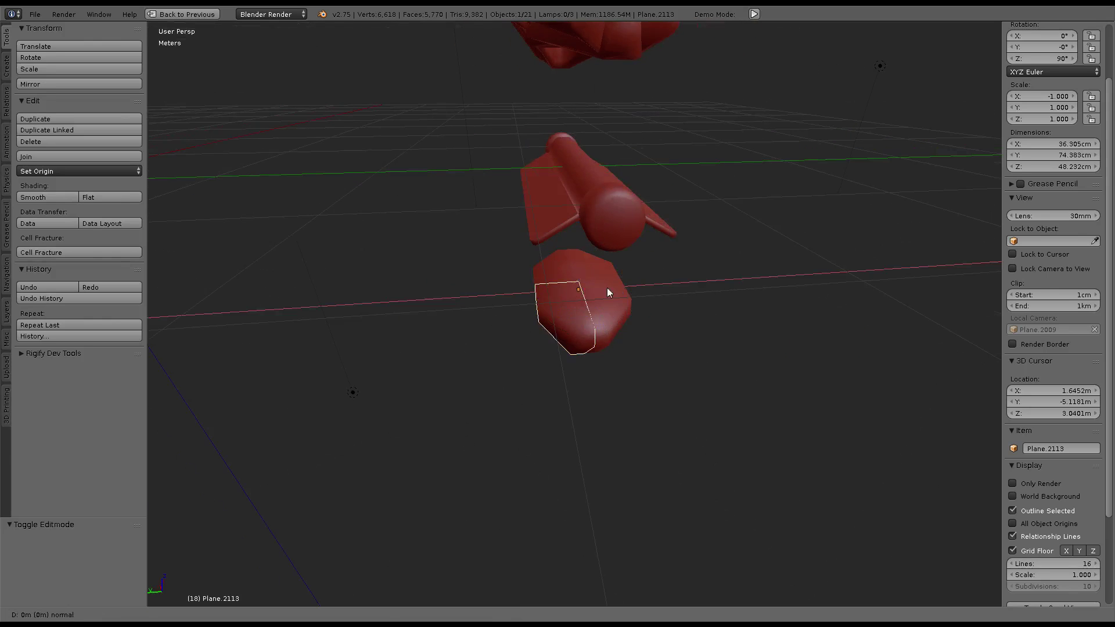
click(435, 305)
right_click(627, 217)
mouse_move(655, 171)
middle_down()
mouse_move(573, 360)
mouse_move(527, 389)
mouse_move(594, 329)
middle_up()
key(Tab)
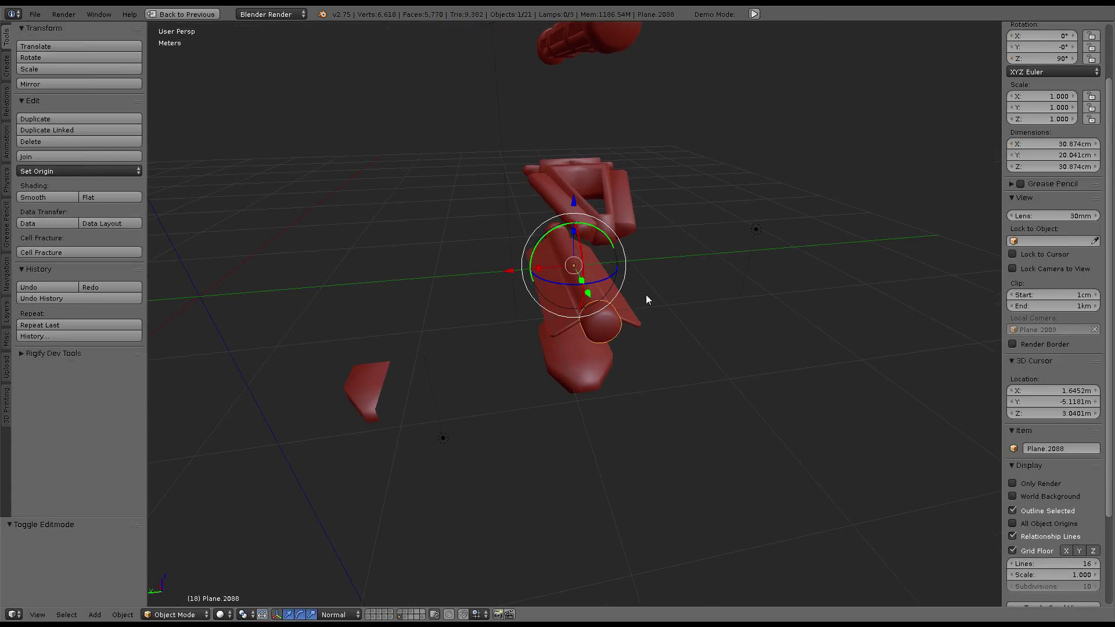
Duplicate Plane.2088 and move the copy 2 m along Y
key(shift+d)
right_click(678, 294)
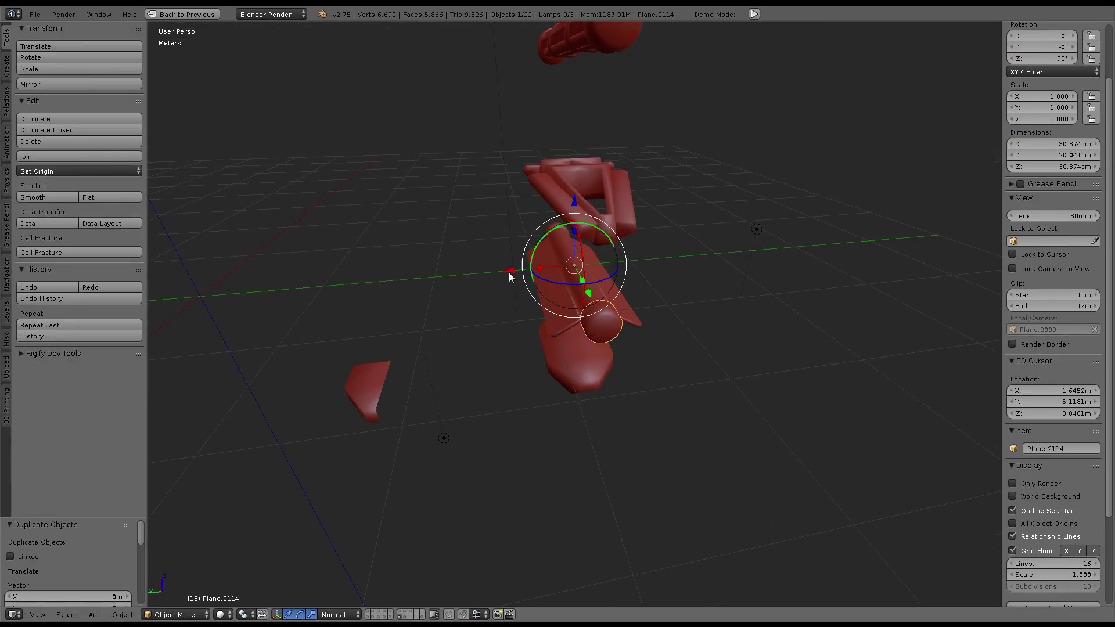
key(g)
key(y)
click(253, 290)
scroll(537, 302, up, 5)
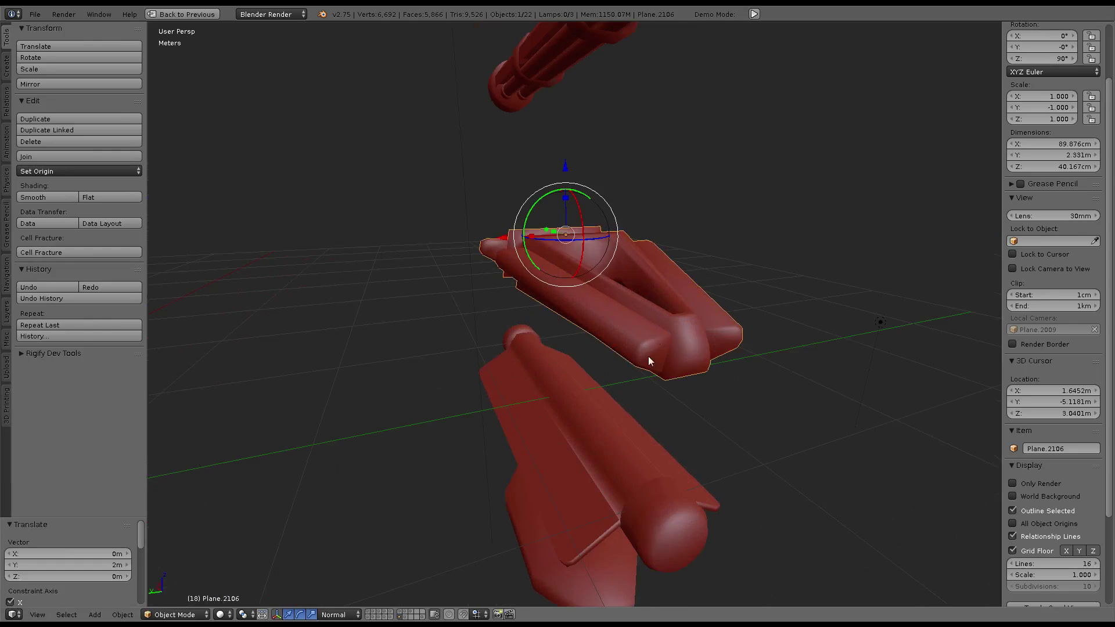
middle_drag(648, 360, 707, 286)
Edit Plane.2094's mesh and select one strip of its faces
right_click(668, 325)
key(Tab)
scroll(615, 371, up, 3)
right_click(615, 371)
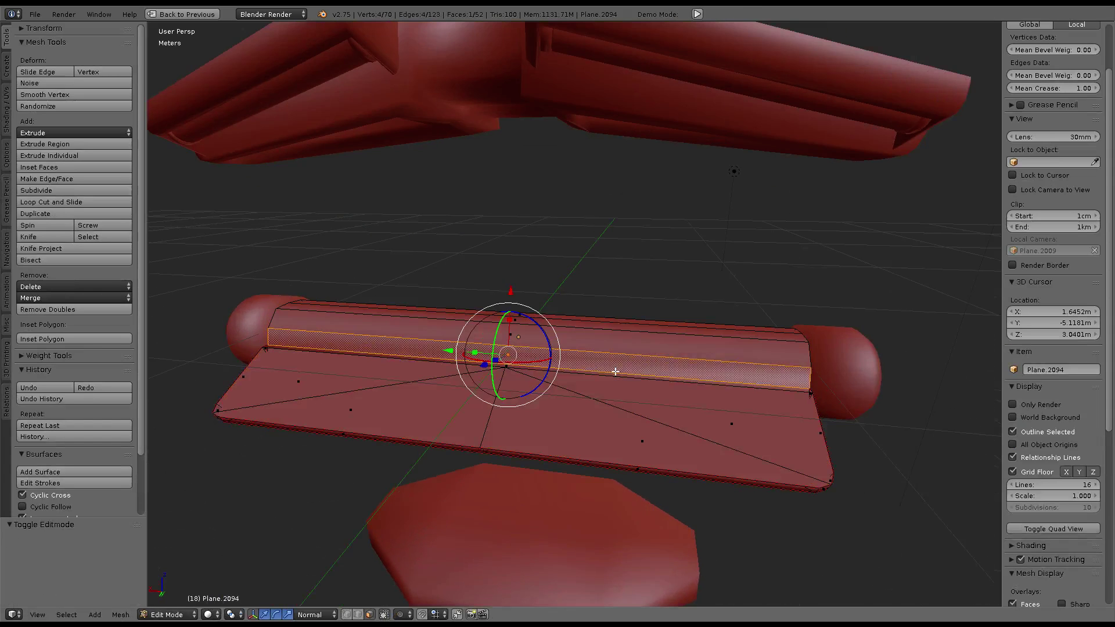
Select all of Plane.2094 and display its UVs over the Lamps_AO texture
key(a)
key(a)
key(ctrl+Up)
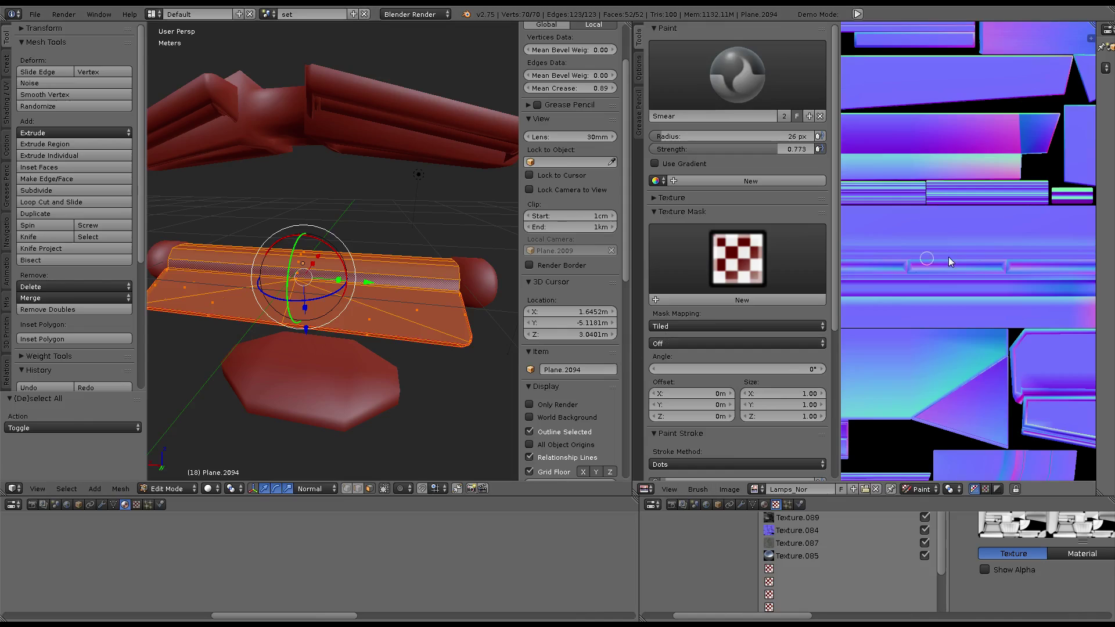
scroll(1042, 245, down, 3)
scroll(1042, 245, up, 2)
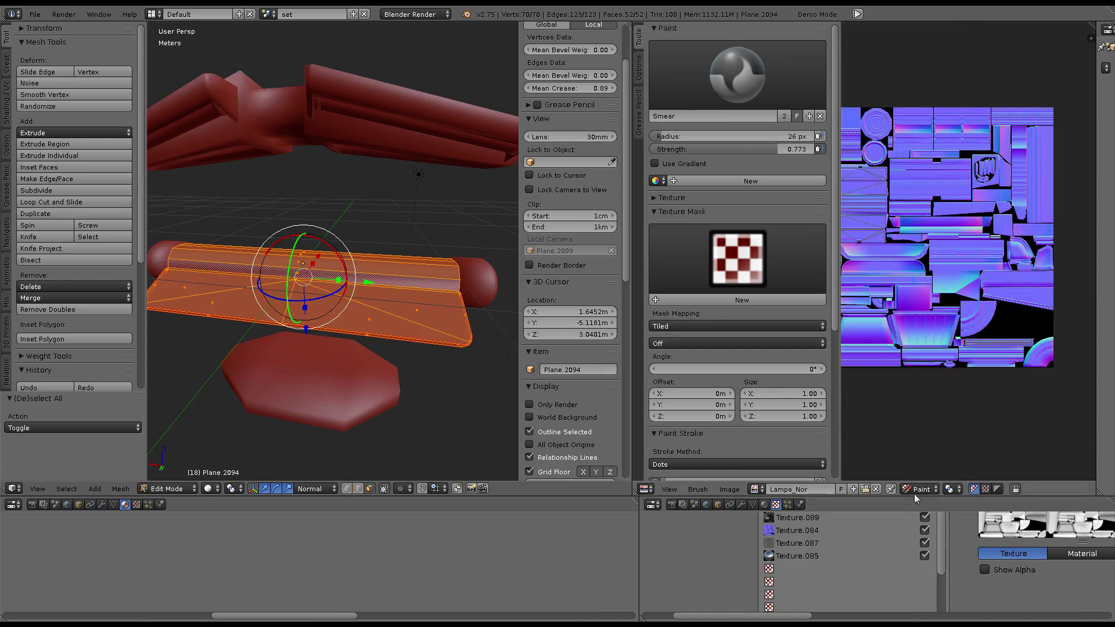
click(925, 475)
Check Plane.2094's UV strips against the atlas's upper area, cancelling the move
scroll(1007, 177, up, 2)
scroll(1007, 177, up, 2)
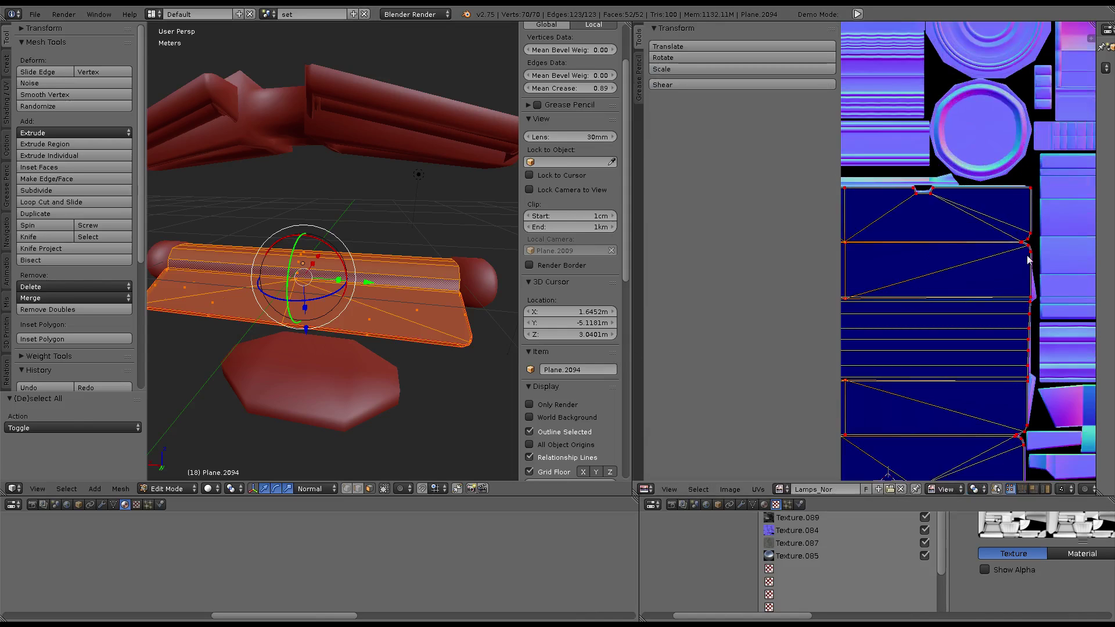
scroll(1007, 177, up, 2)
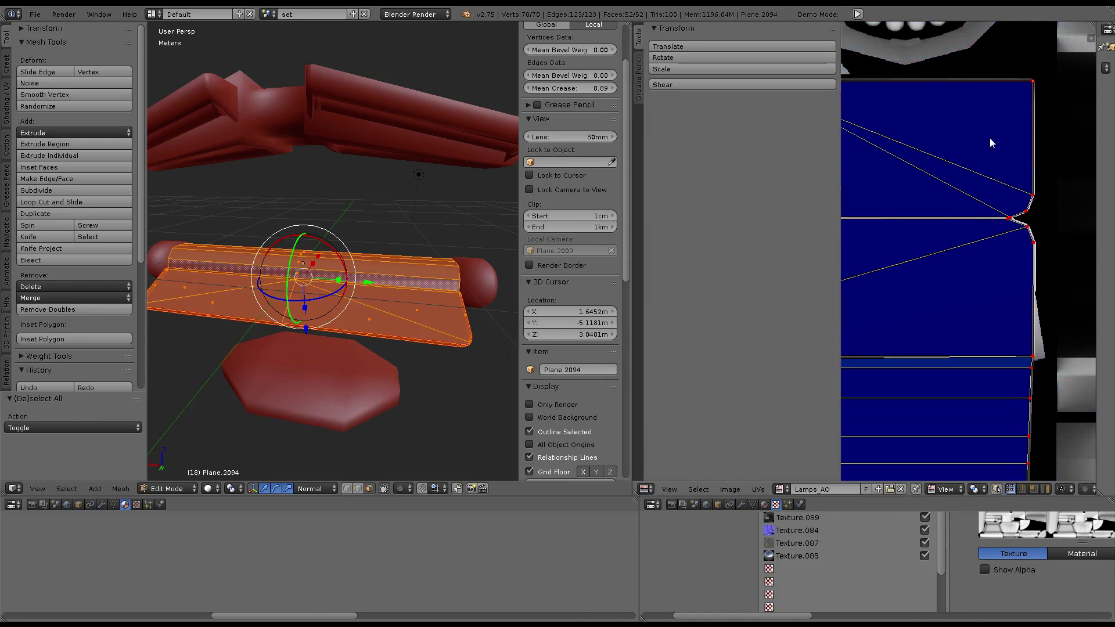
scroll(989, 138, down, 3)
scroll(1022, 345, down, 2)
scroll(1022, 345, up, 3)
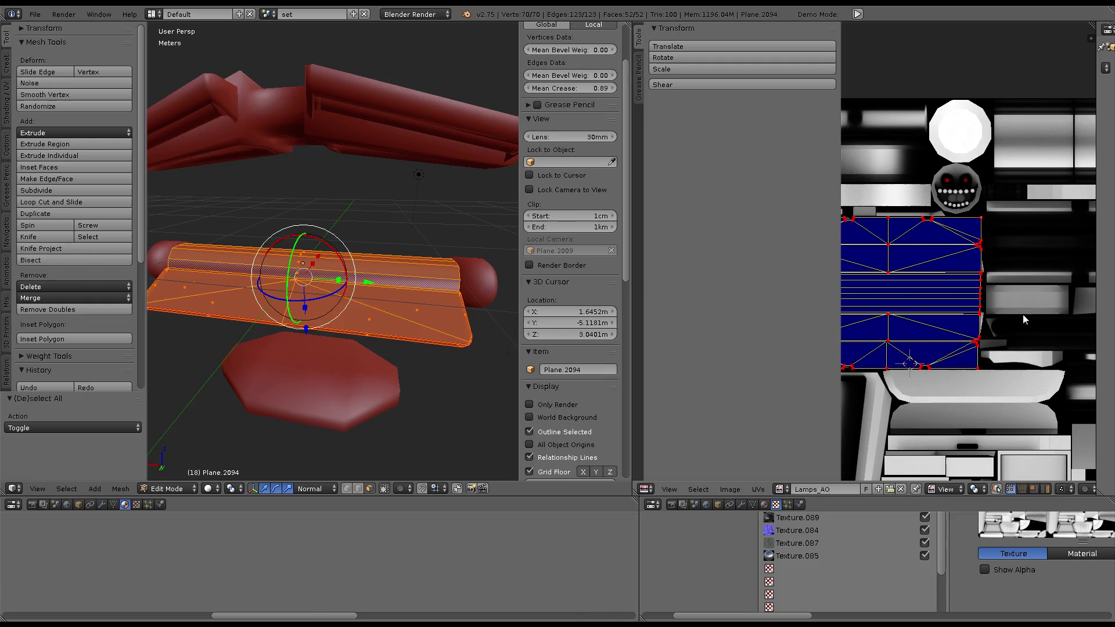
right_click(1014, 200)
scroll(1011, 244, down, 2)
scroll(1002, 287, up, 4)
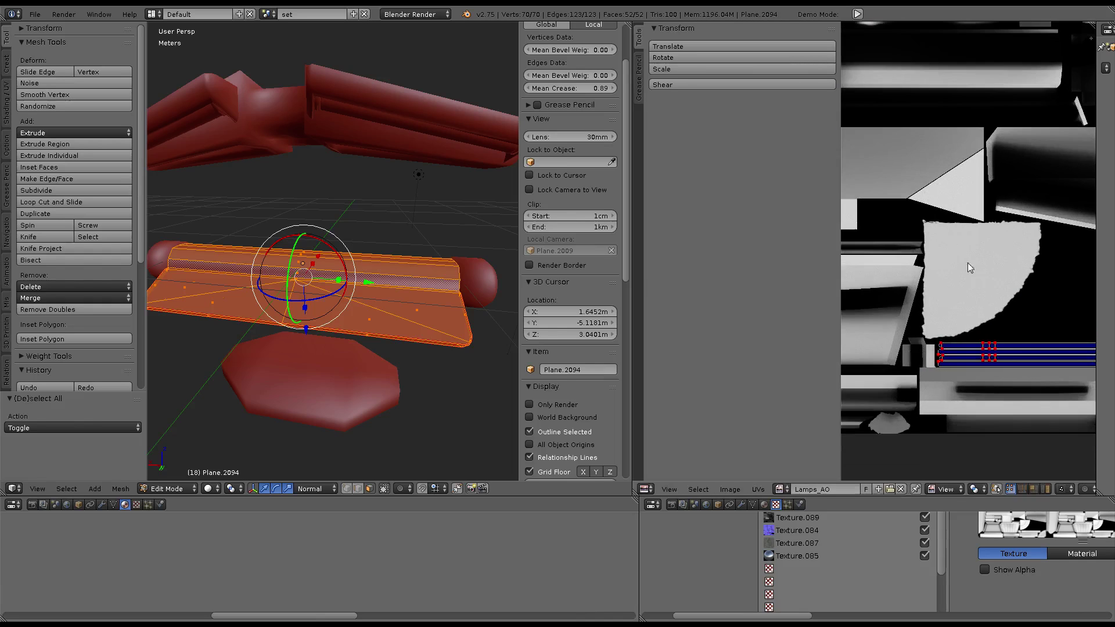
scroll(967, 262, up, 2)
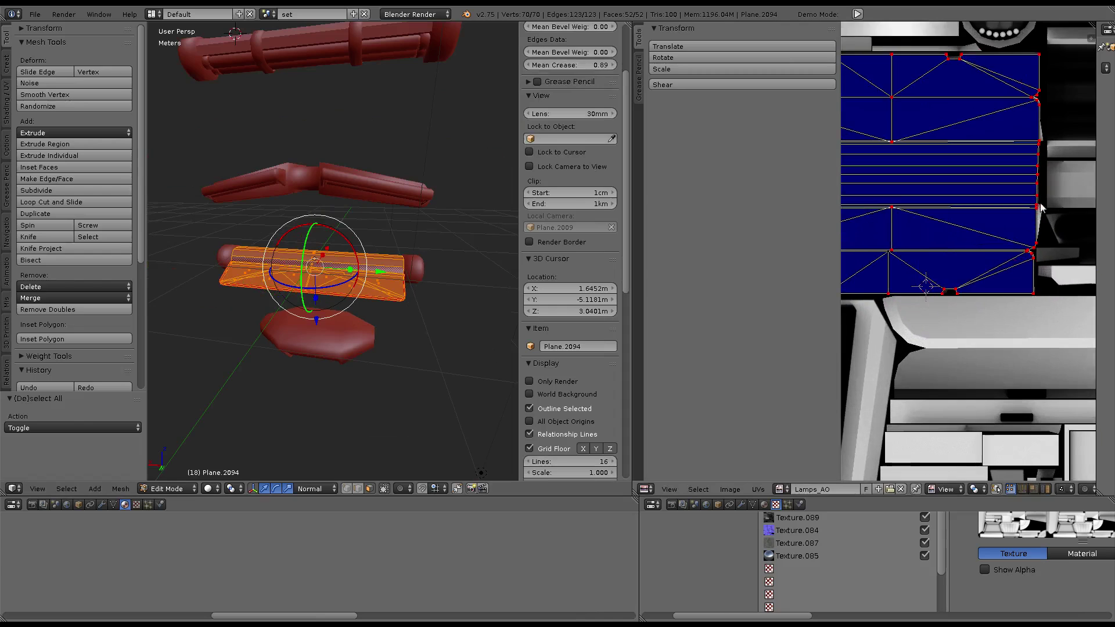
scroll(1022, 244, down, 2)
Duplicate the flat panel Plane.2094 as Plane.2115 and move it 2 m along Y
key(Tab)
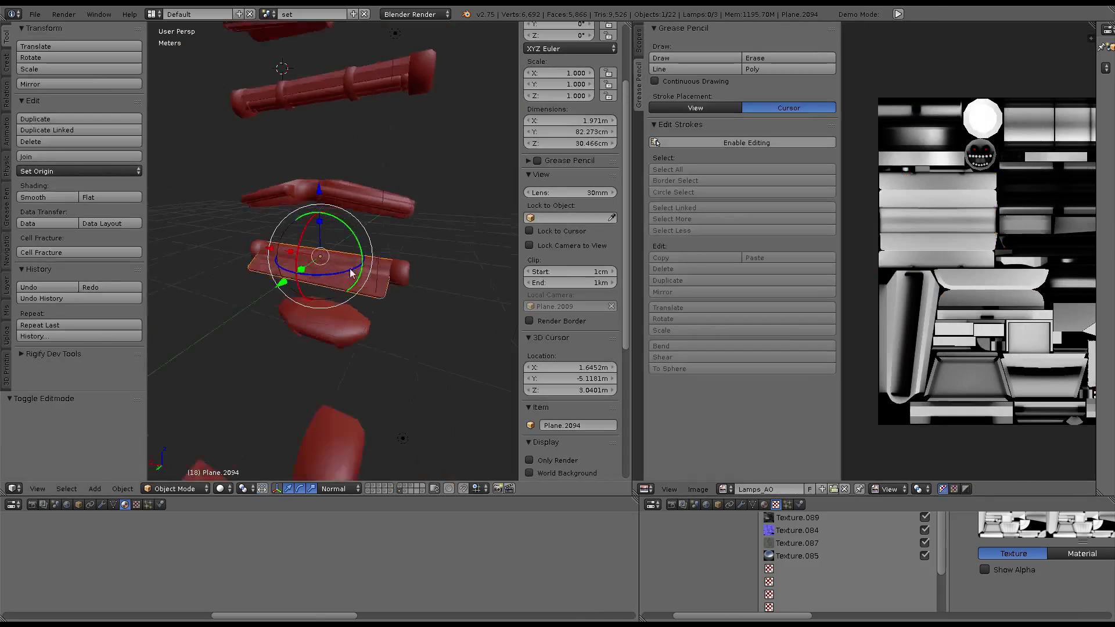
middle_drag(455, 277, 304, 260)
key(shift+d)
right_click(307, 242)
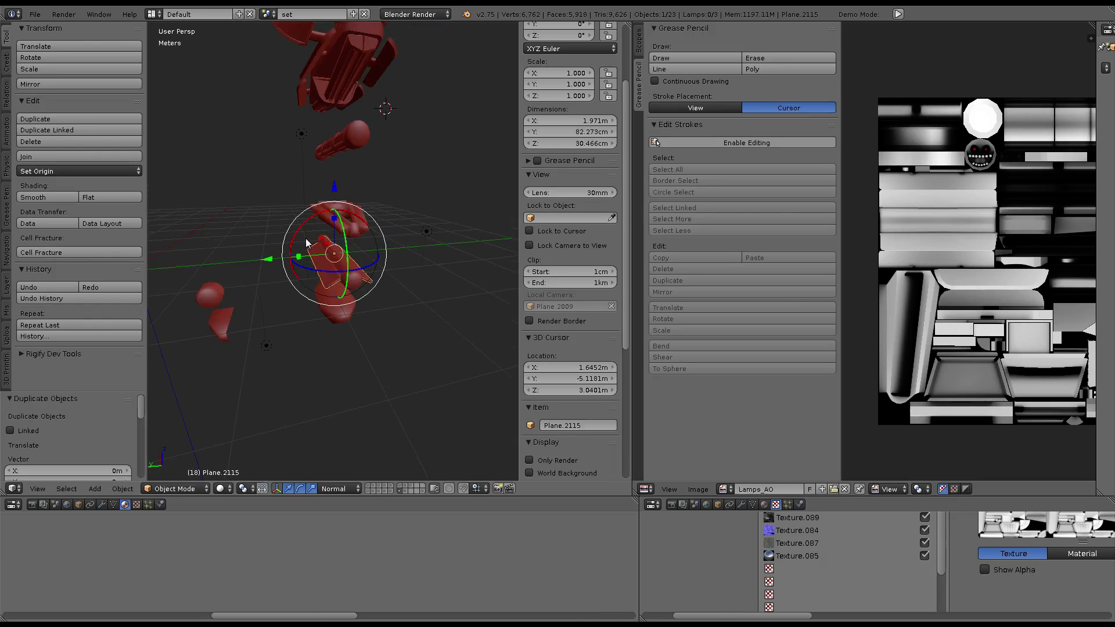
ctrl+drag(270, 260, 163, 269)
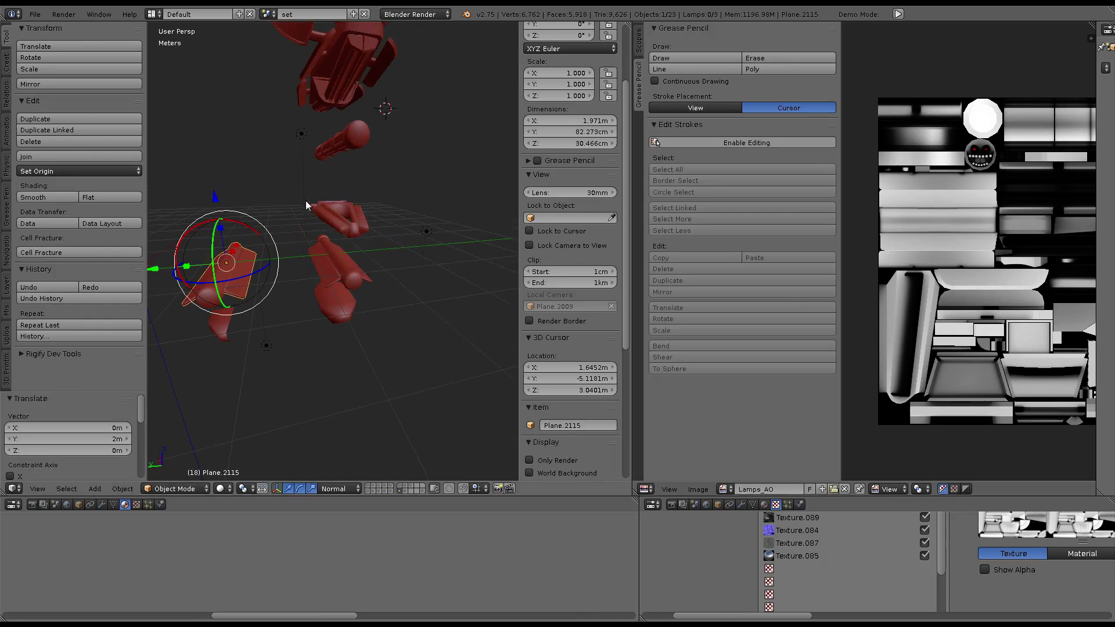
Select the arm piece Plane.2106 and enter Edit Mode
middle_drag(306, 205, 313, 184)
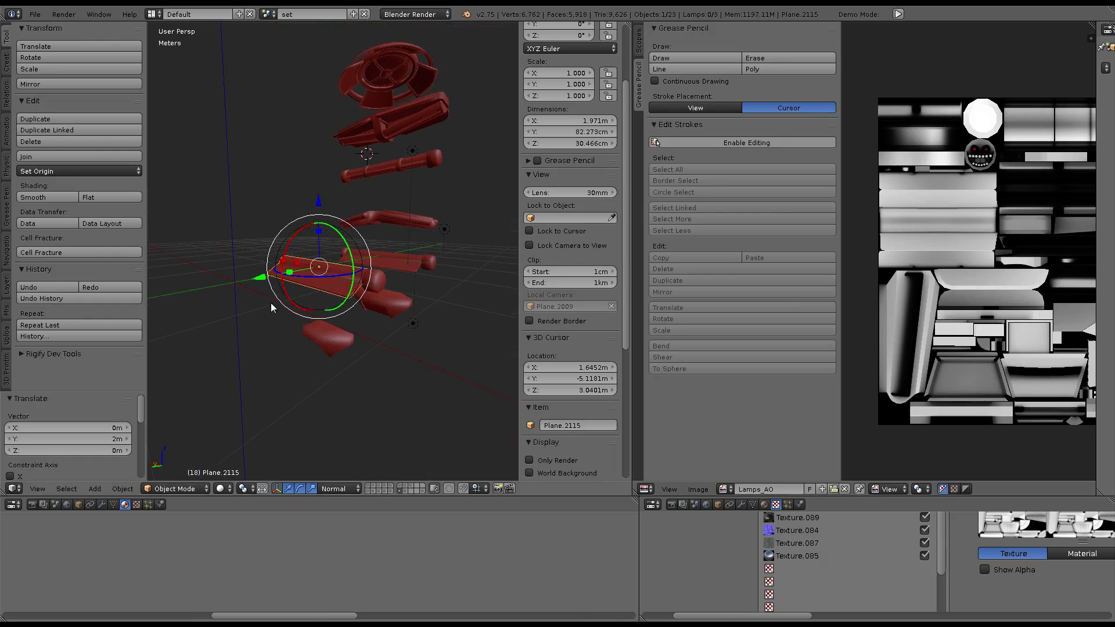
drag(271, 308, 199, 299)
mouse_move(199, 299)
middle_down()
mouse_move(344, 241)
mouse_move(262, 318)
mouse_move(295, 283)
mouse_move(325, 278)
middle_up()
key(Tab)
scroll(325, 279, up, 3)
scroll(357, 274, up, 2)
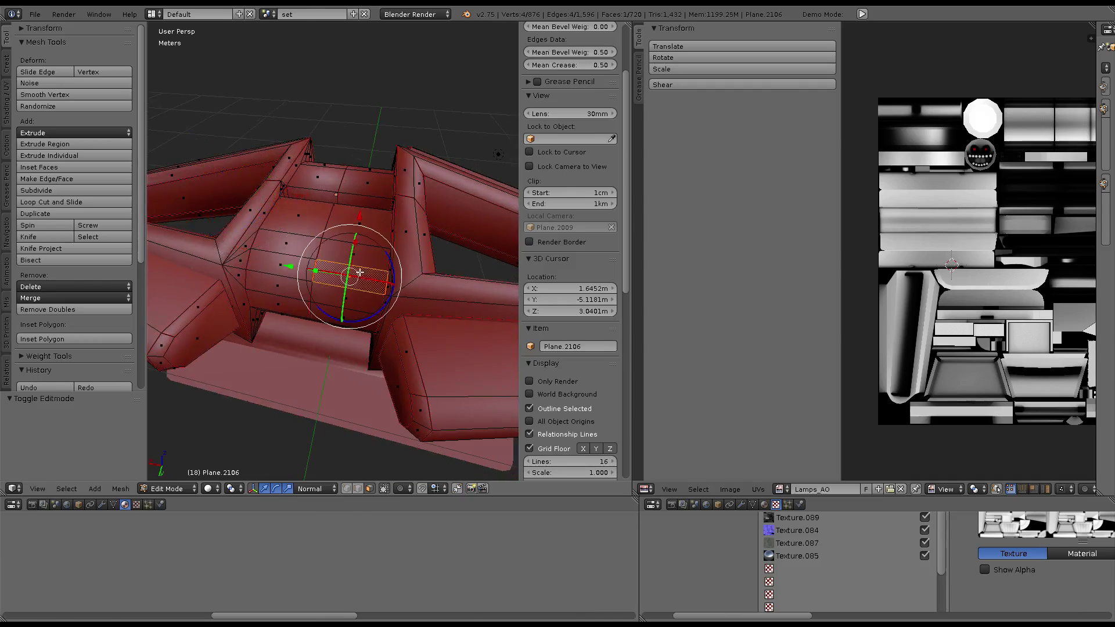
Maximize the 3D view and select the arm's linked hub, upper tube and left end parts
key(ctrl+Up)
key(ctrl+l)
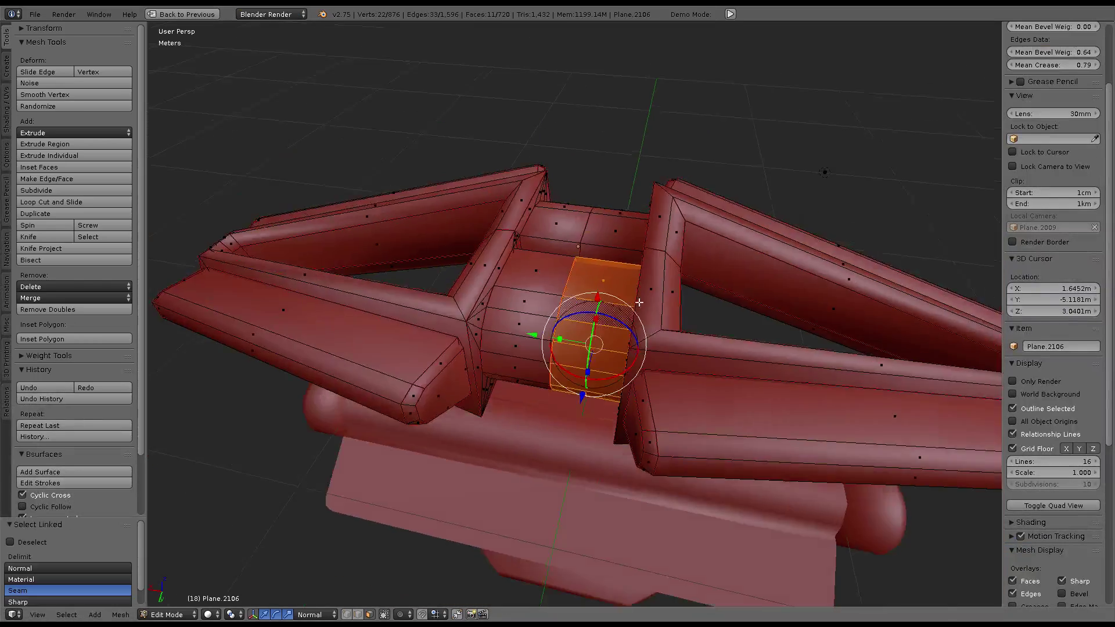
middle_drag(637, 321, 682, 213)
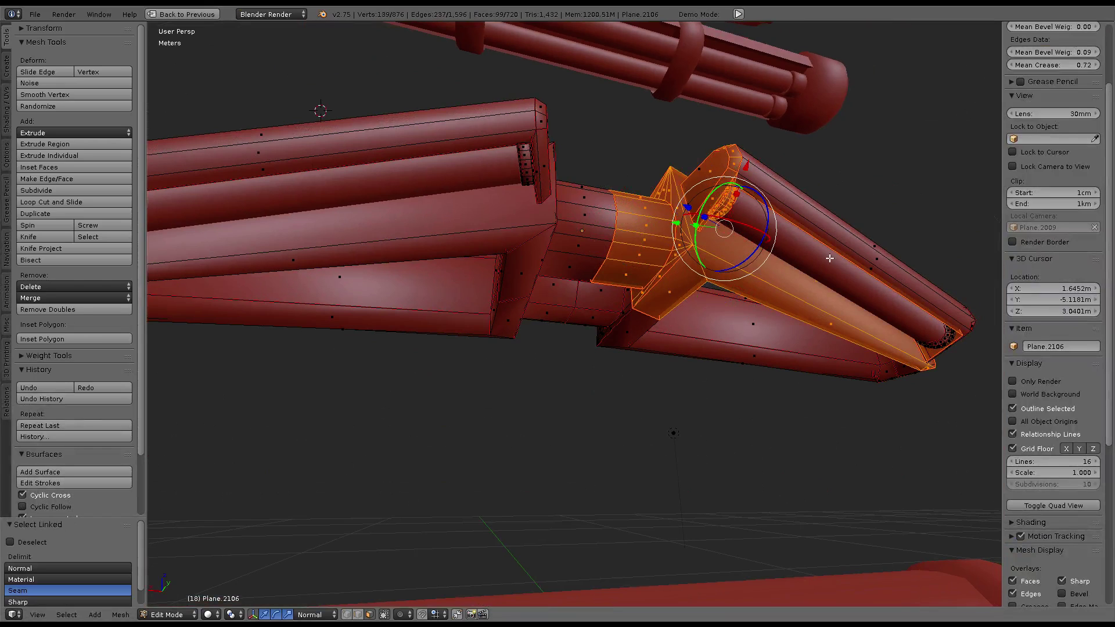
key(l)
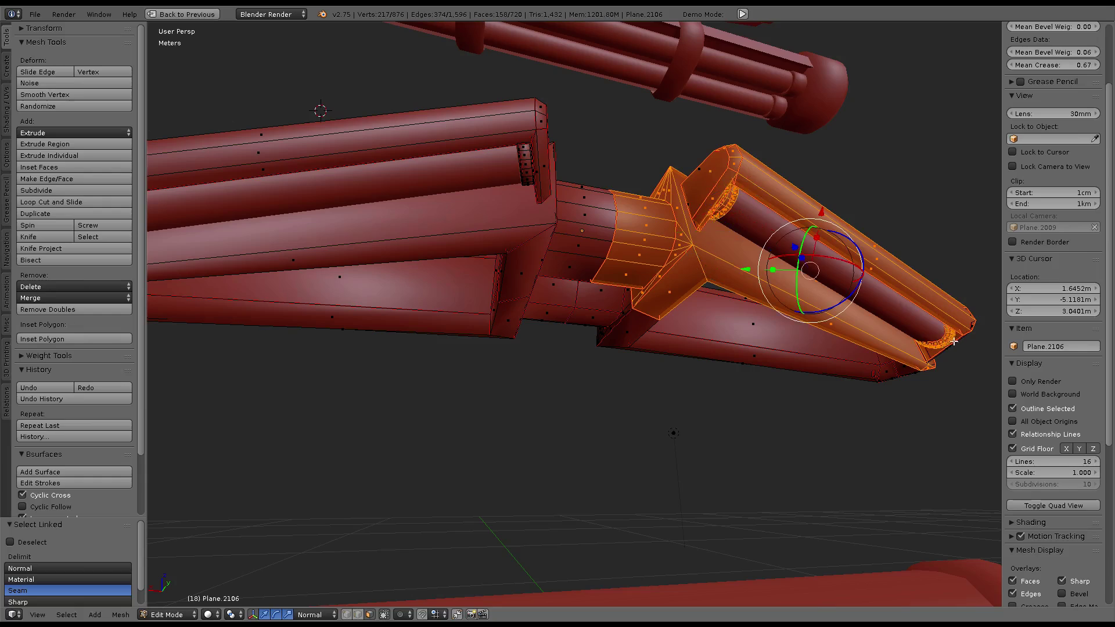
middle_drag(954, 342, 517, 201)
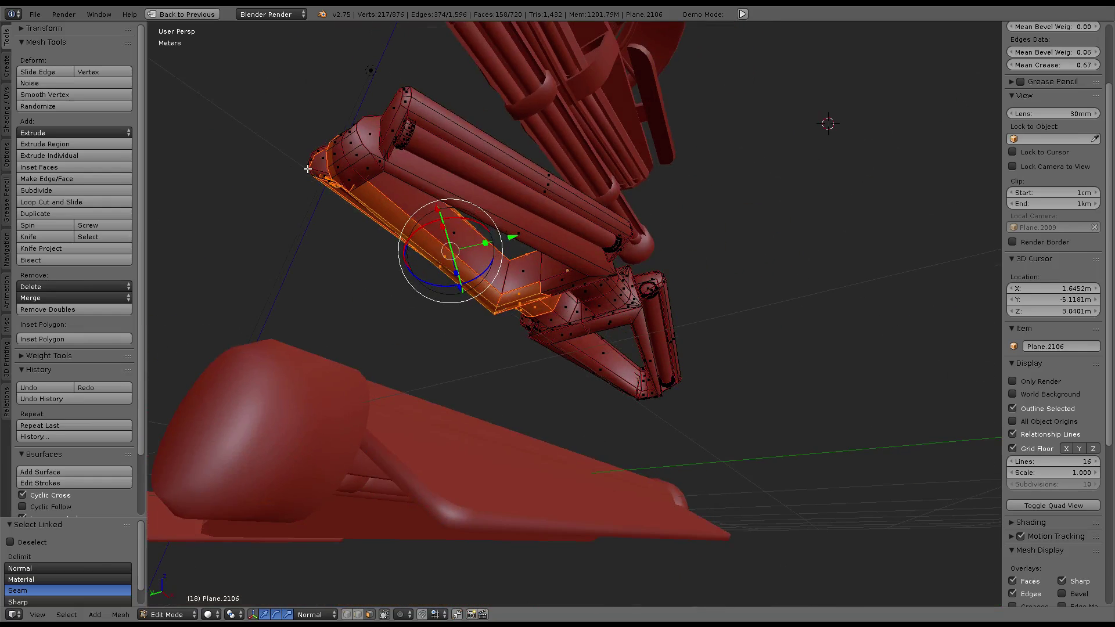
middle_drag(316, 159, 352, 204)
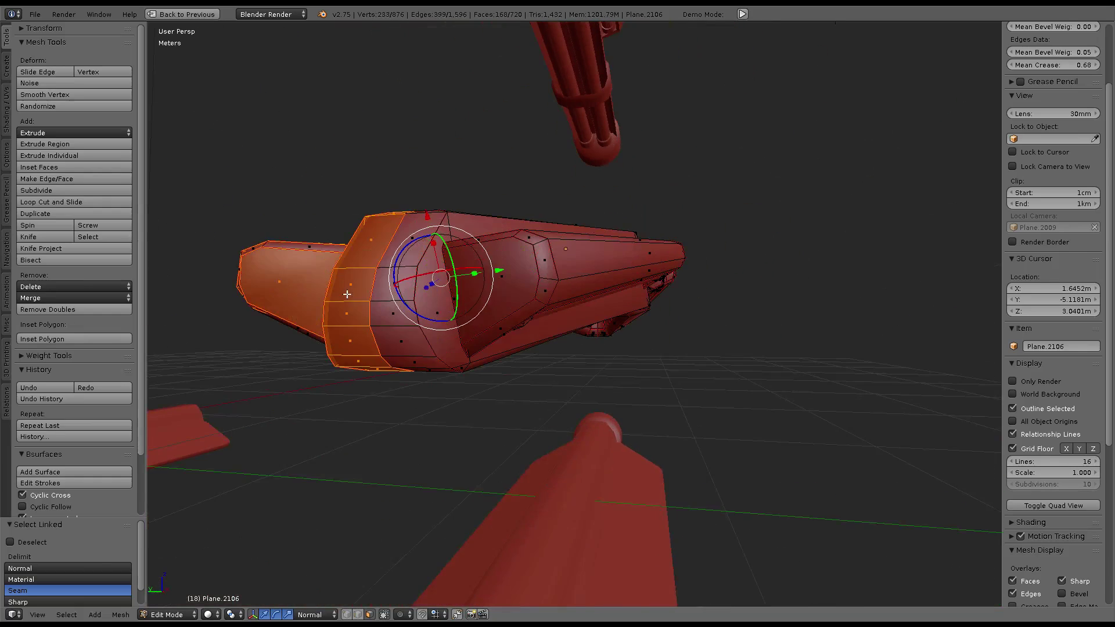
key(l)
middle_drag(342, 288, 356, 321)
middle_drag(311, 413, 366, 435)
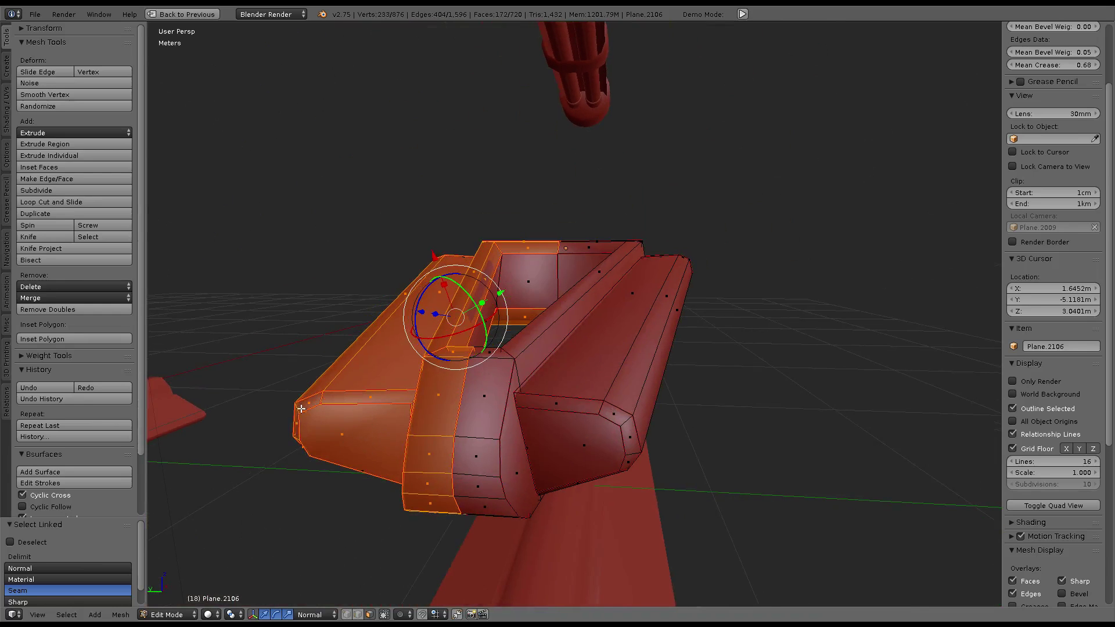
mouse_move(302, 409)
middle_down()
mouse_move(313, 391)
mouse_move(294, 126)
mouse_move(533, 264)
middle_up()
Add the remaining faces to the arm selection, framing the selected parts
shift+click(514, 285)
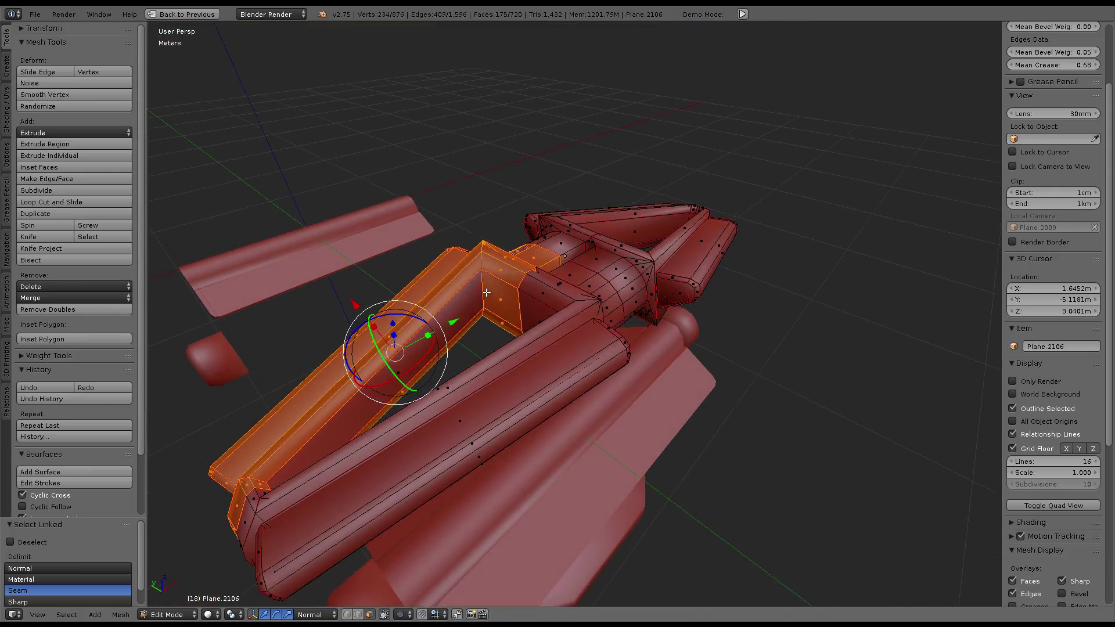
middle_drag(374, 325, 336, 193)
key(KP_Decimal)
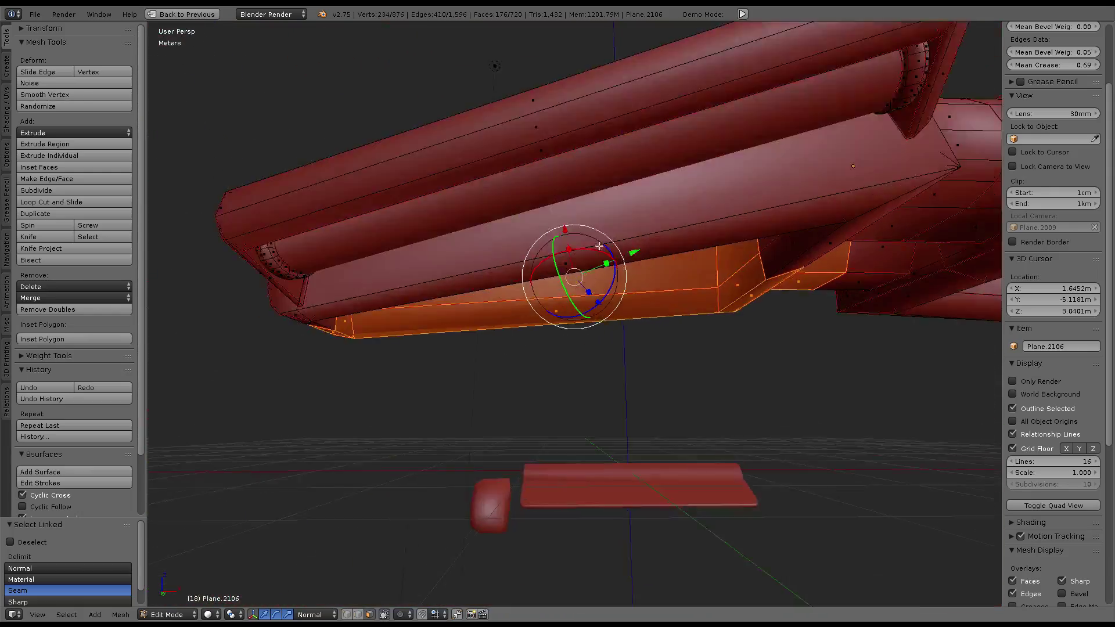
mouse_move(466, 237)
middle_down()
mouse_move(500, 159)
mouse_move(400, 377)
mouse_move(813, 308)
mouse_move(570, 403)
mouse_move(647, 407)
mouse_move(674, 434)
mouse_move(652, 368)
mouse_move(543, 405)
mouse_move(577, 391)
mouse_move(754, 378)
mouse_move(647, 370)
mouse_move(484, 308)
mouse_move(473, 354)
mouse_move(399, 368)
mouse_move(444, 252)
mouse_move(621, 227)
mouse_move(615, 324)
mouse_move(650, 311)
mouse_move(591, 330)
mouse_move(630, 311)
middle_up()
shift+click(355, 385)
shift+click(543, 405)
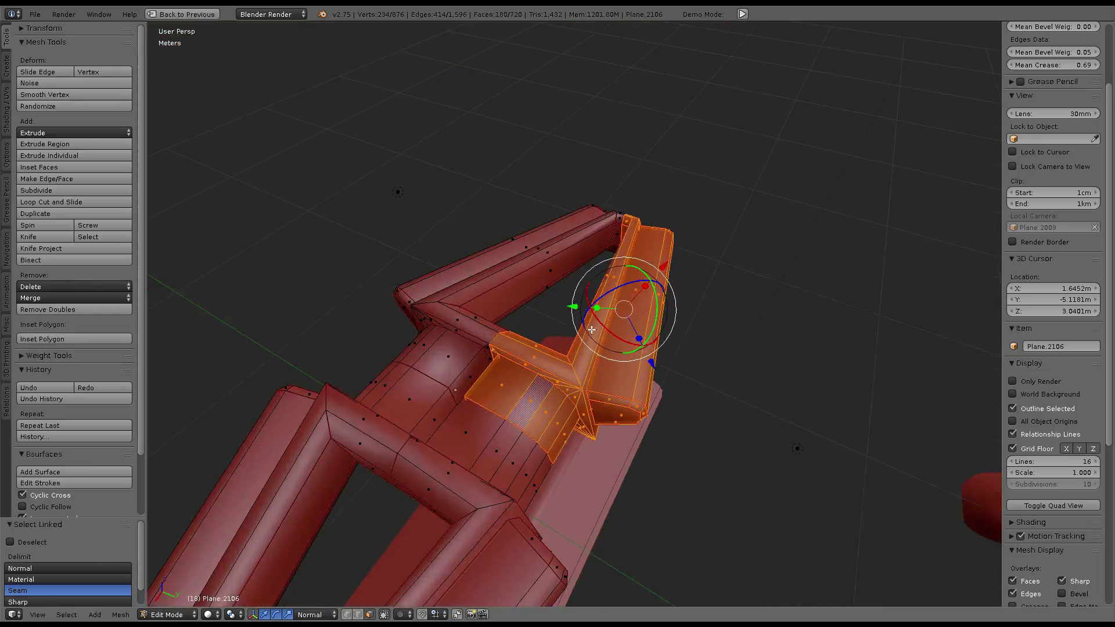
scroll(633, 304, up, 3)
scroll(656, 270, up, 3)
scroll(627, 273, up, 3)
scroll(628, 273, down, 5)
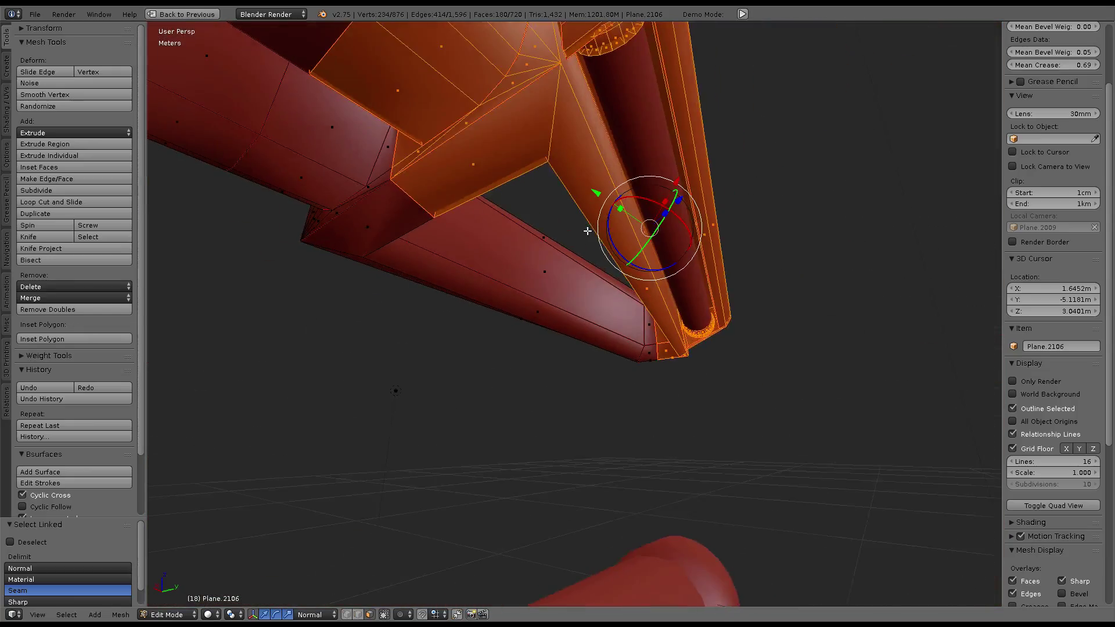
mouse_move(628, 273)
middle_down()
mouse_move(555, 194)
mouse_move(365, 289)
mouse_move(580, 301)
mouse_move(578, 220)
middle_up()
Switch to wireframe, duplicate the selected arm parts and separate them as Plane.2116
key(z)
key(shift+d)
right_click(585, 297)
key(p)
click(585, 297)
key(Tab)
Move Plane.2116 3 m along the Y axis
key(g)
key(y)
key(3)
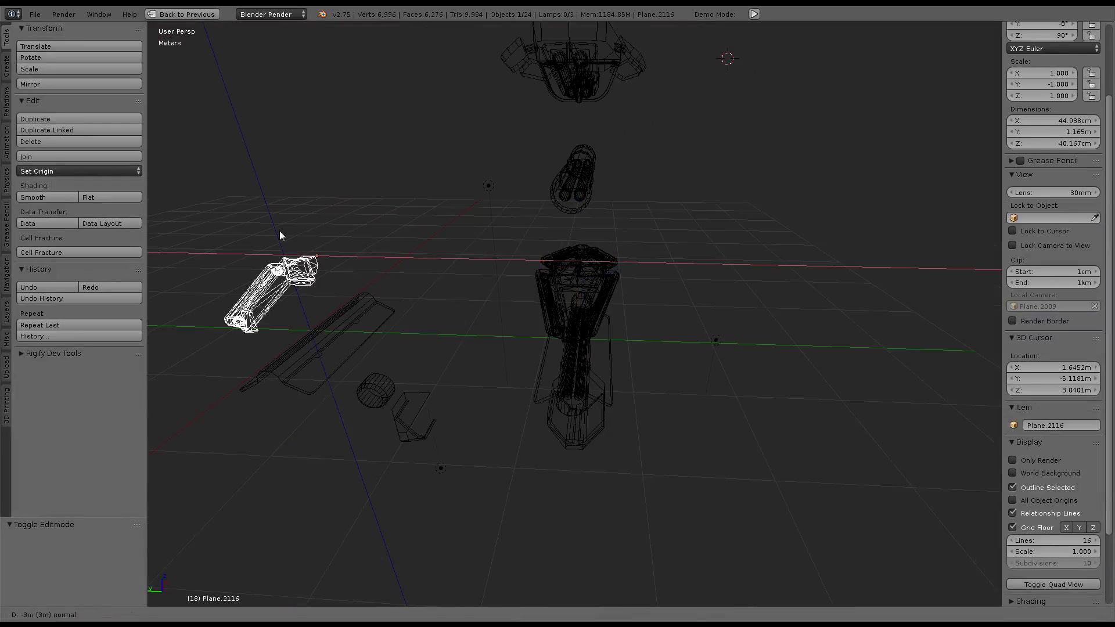
key(Return)
mouse_move(280, 231)
middle_down()
mouse_move(504, 218)
mouse_move(510, 228)
mouse_move(578, 153)
mouse_move(614, 364)
mouse_move(659, 302)
middle_up()
Hide the end cylinder Plane.2091
right_click(645, 306)
key(Tab)
key(Tab)
key(Tab)
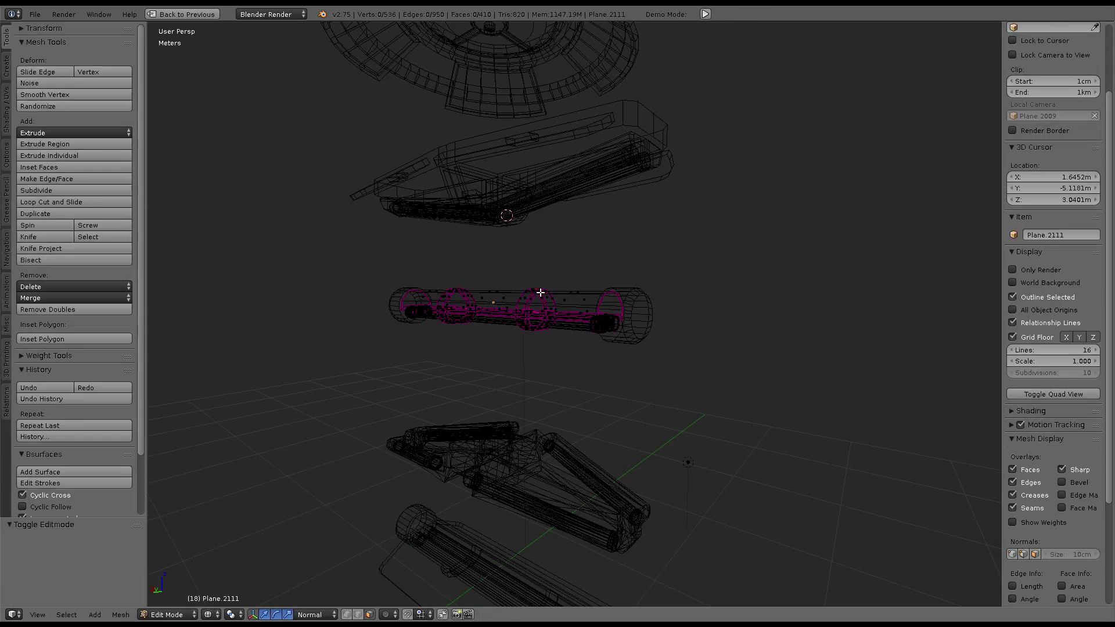
key(Tab)
right_click(656, 320)
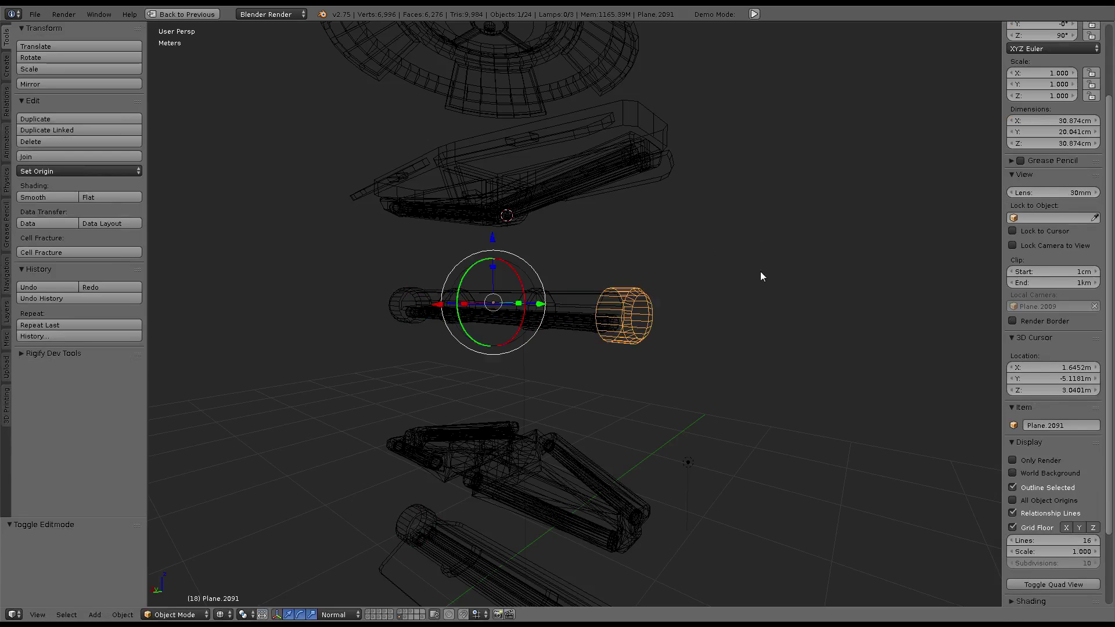
key(h)
Select all of Plane.2111 in Edit Mode and show its UVs full-screen over Lamps_AO
right_click(386, 299)
key(Tab)
scroll(522, 299, up, 5)
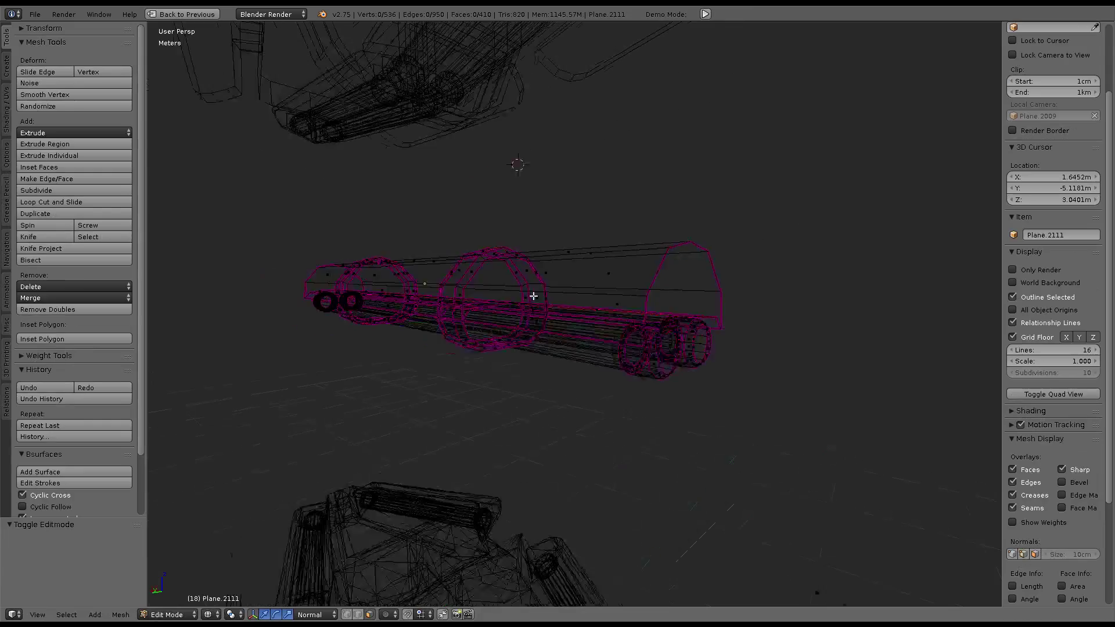
middle_drag(530, 294, 662, 261)
right_click(621, 258)
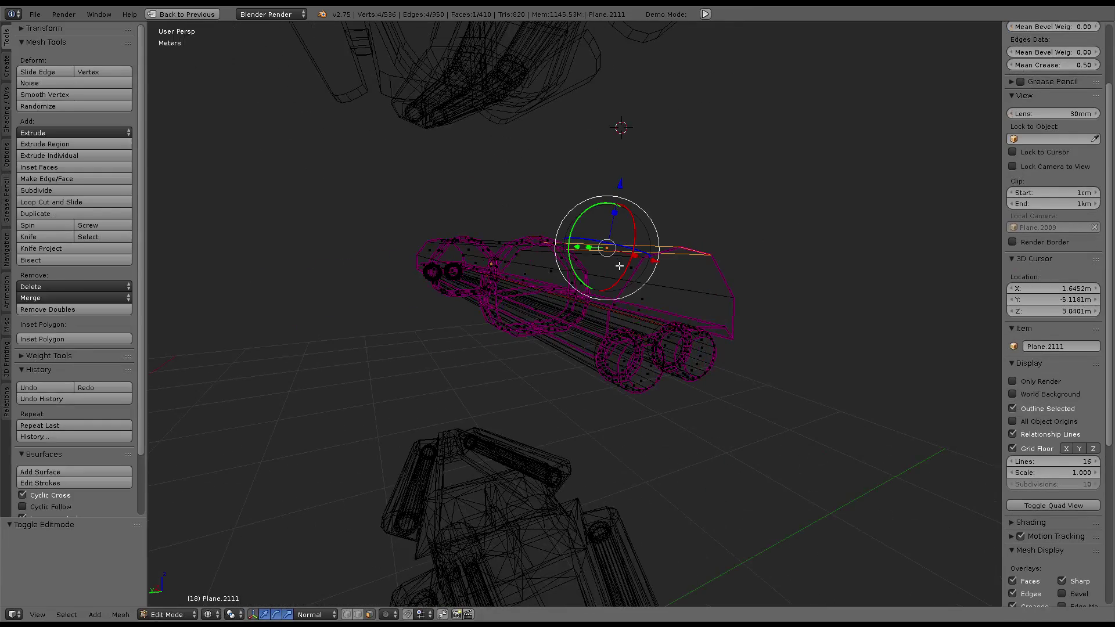
key(a)
key(ctrl+Up)
key(ctrl+Up)
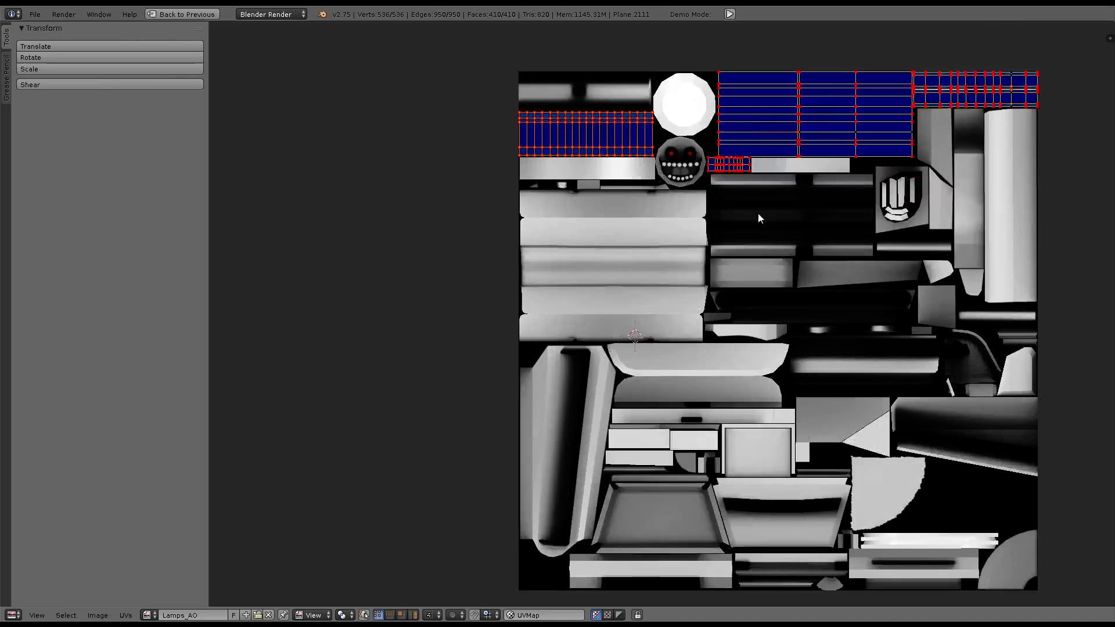
Pan to the tube's UV strips and drag them toward the upper-left of Lamps_AO
scroll(758, 214, up, 3)
mouse_move(880, 249)
middle_down()
mouse_move(724, 248)
mouse_move(691, 360)
middle_up()
scroll(695, 361, up, 5)
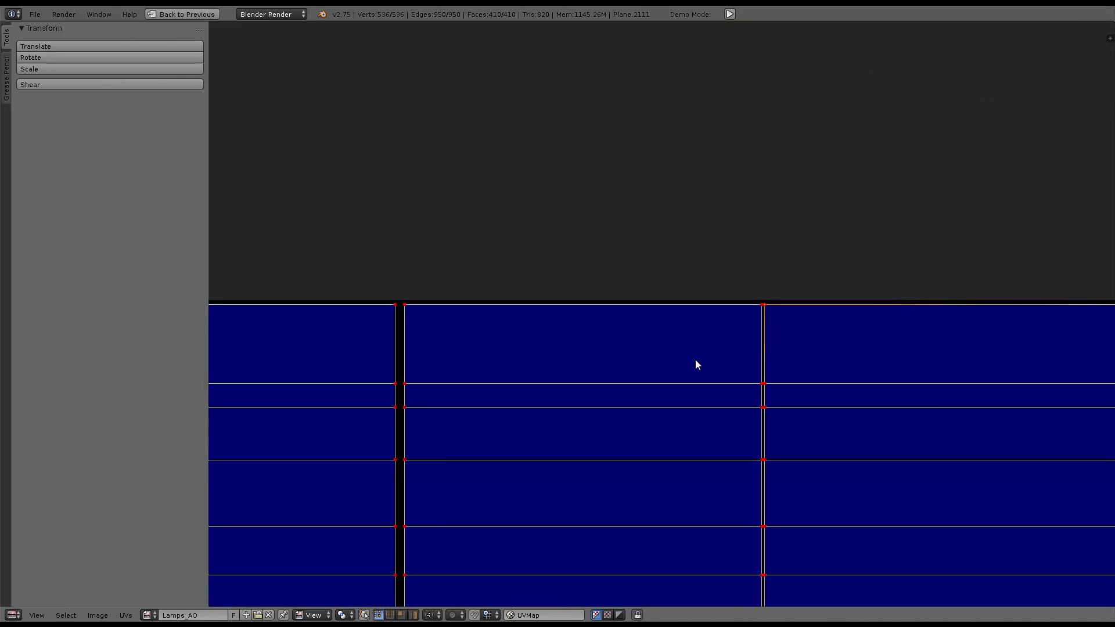
middle_drag(853, 445, 637, 304)
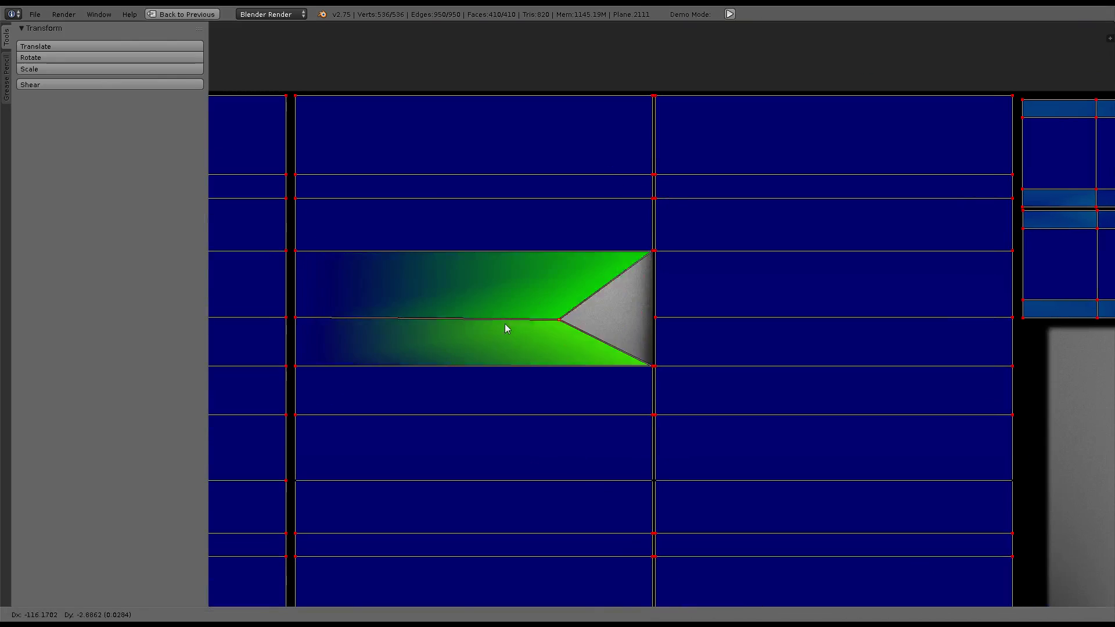
scroll(647, 378, down, 4)
scroll(552, 242, left, 3)
scroll(632, 231, left, 5)
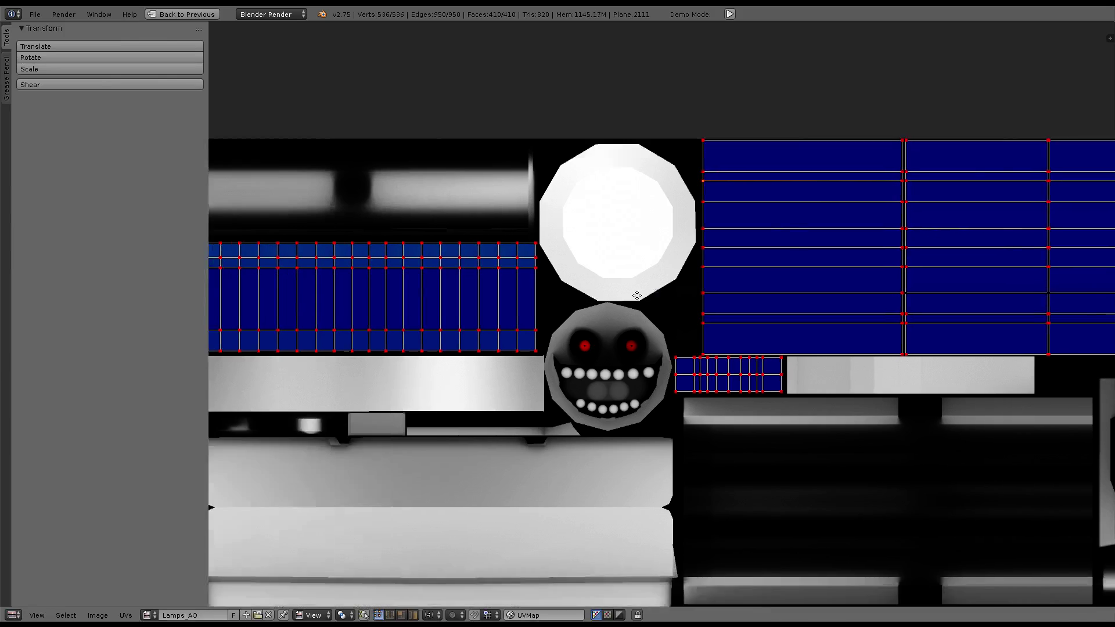
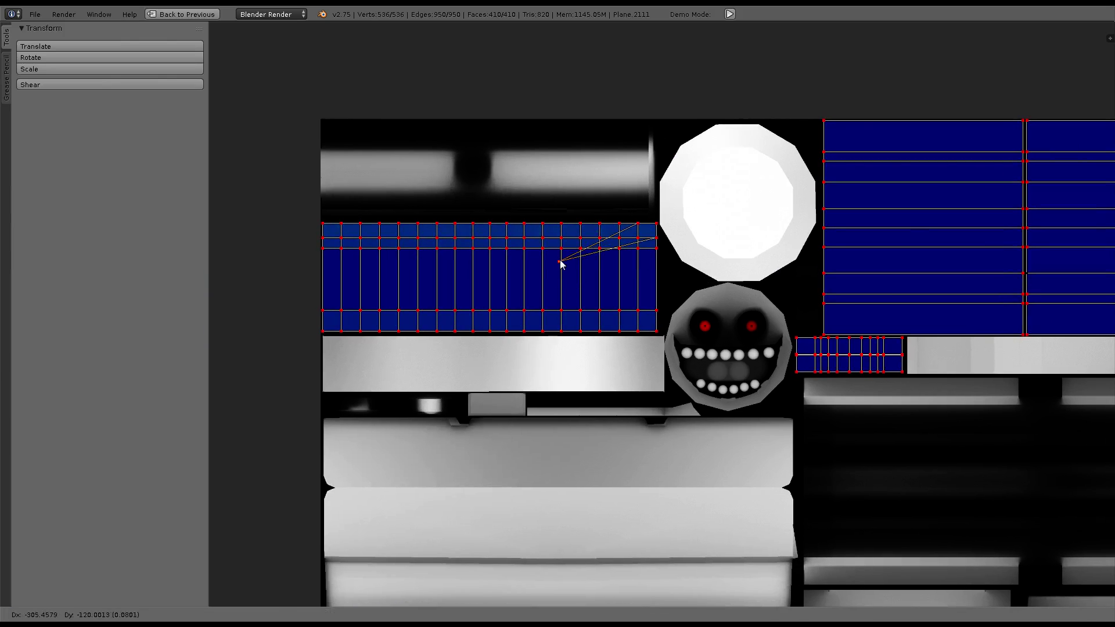
Zoom and pan the UV/Image editor to inspect Plane.2111's islands over the Lamps_AO texture
scroll(643, 343, up, 1)
scroll(573, 316, up, 2)
scroll(527, 345, down, 4)
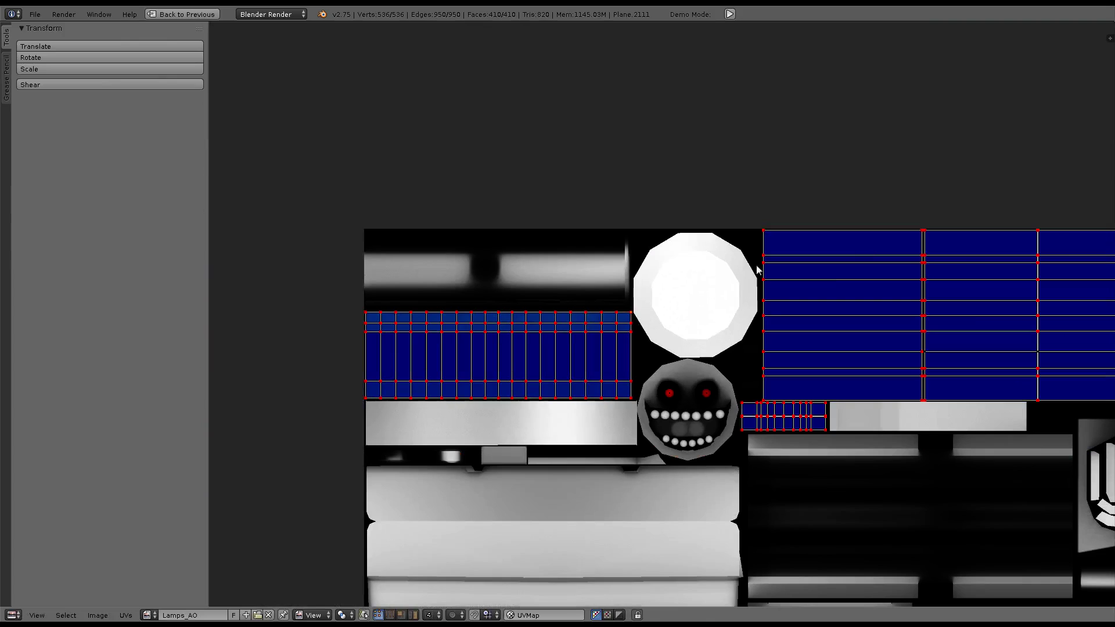
ctrl+scroll(871, 302, right, 5)
shift+scroll(639, 273, up, 1)
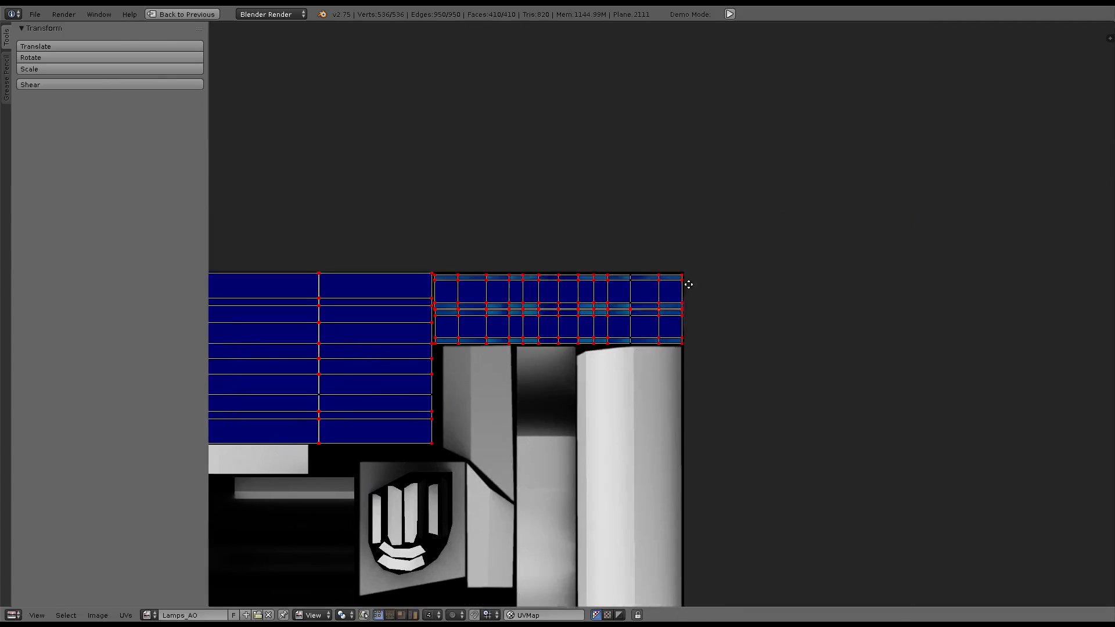
scroll(680, 285, up, 3)
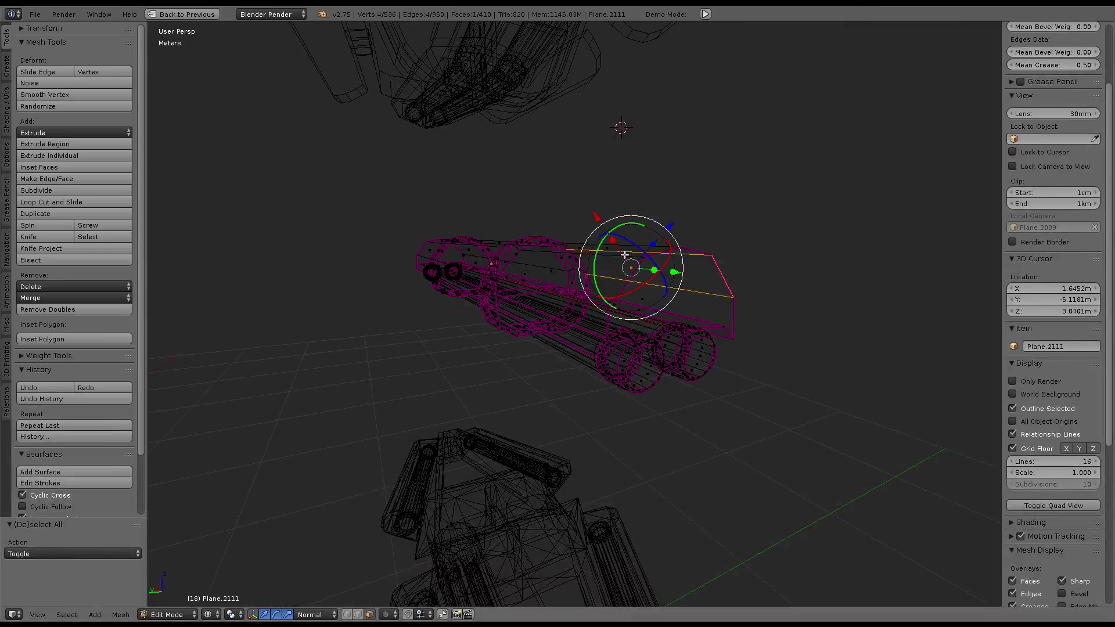
Select the linked stalk tube, rings and small cylinder, then switch the maximized view
key(l)
key(KP_Decimal)
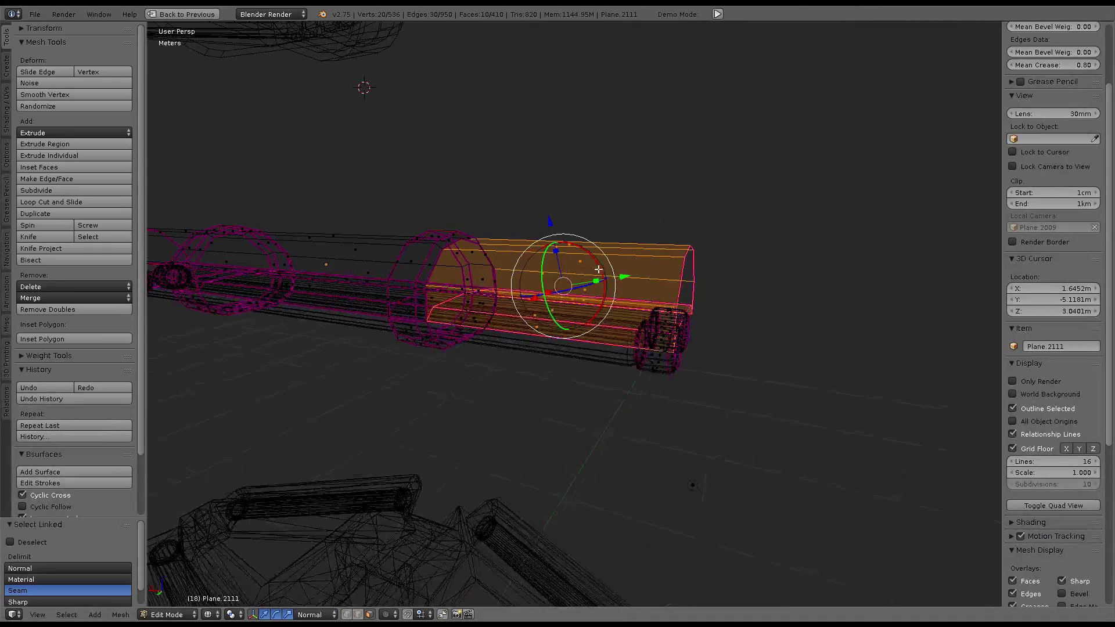
key(l)
key(l)
key(l)
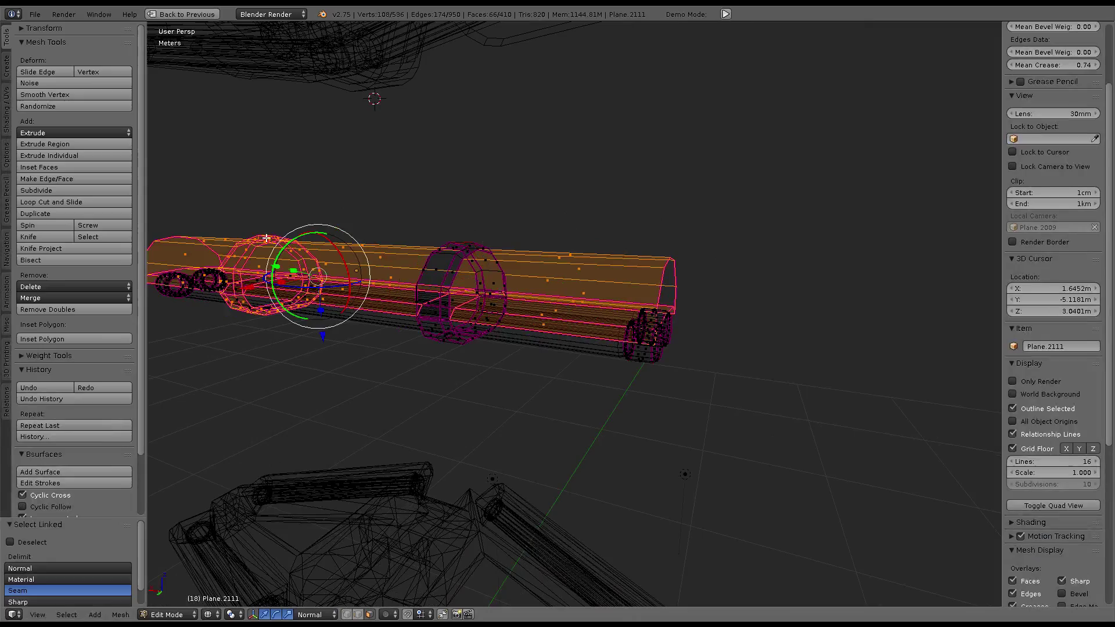
key(l)
mouse_move(644, 237)
middle_down()
mouse_move(585, 187)
mouse_move(660, 214)
middle_up()
key(l)
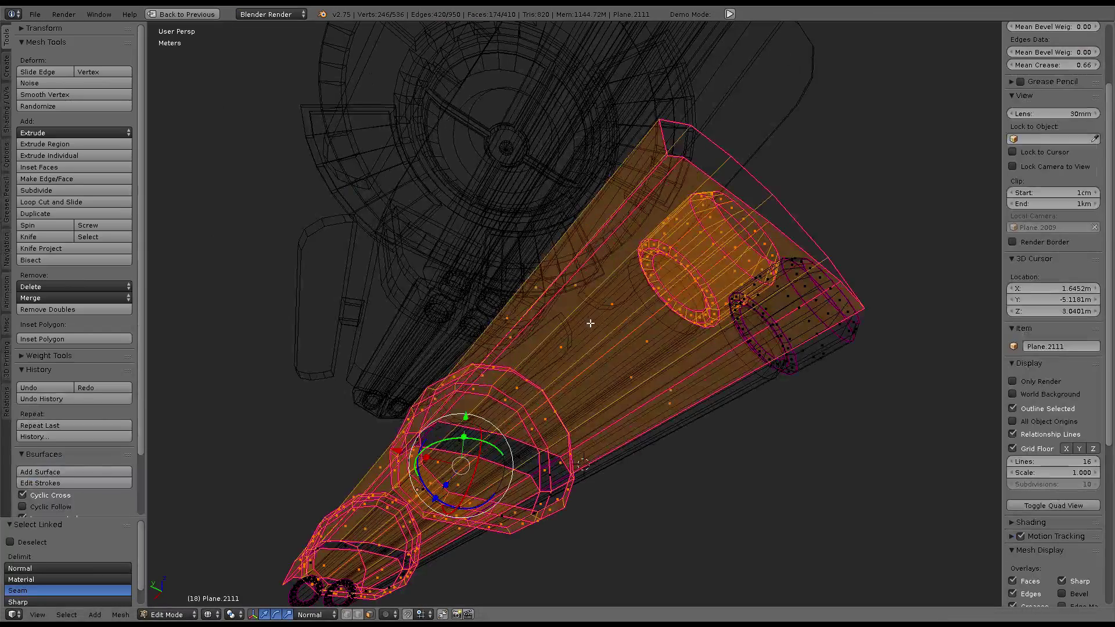
mouse_move(547, 342)
middle_down()
mouse_move(503, 446)
mouse_move(393, 450)
mouse_move(744, 335)
mouse_move(375, 400)
mouse_move(489, 359)
middle_up()
scroll(449, 463, up, 5)
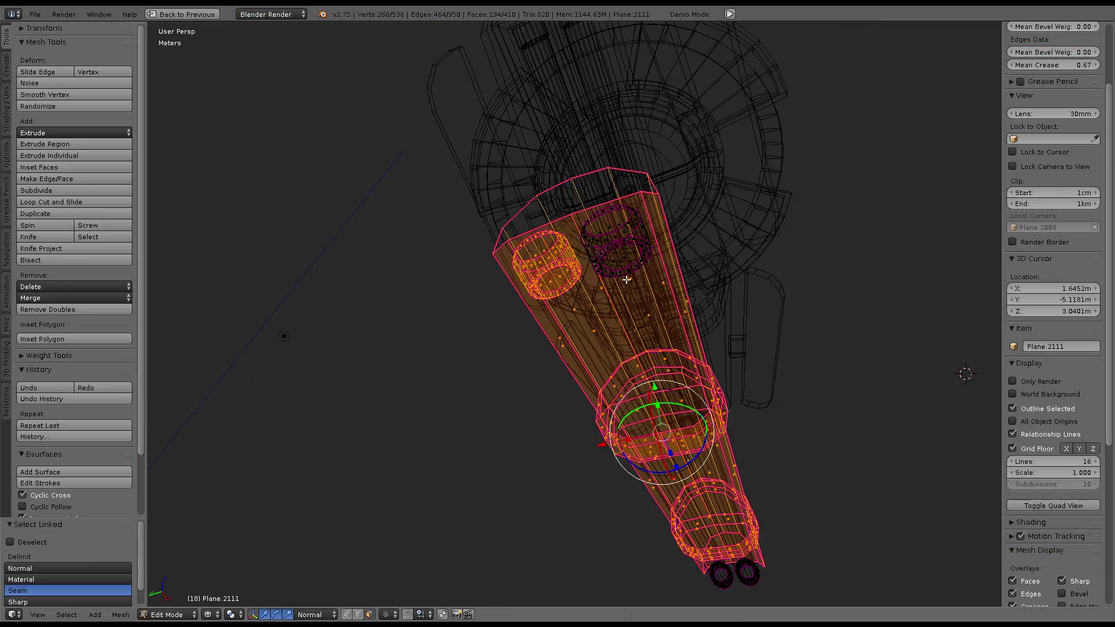
key(ctrl+Up)
Show the UV atlas full screen and swap the upper-left cylinder for the bottom one
key(ctrl+Up)
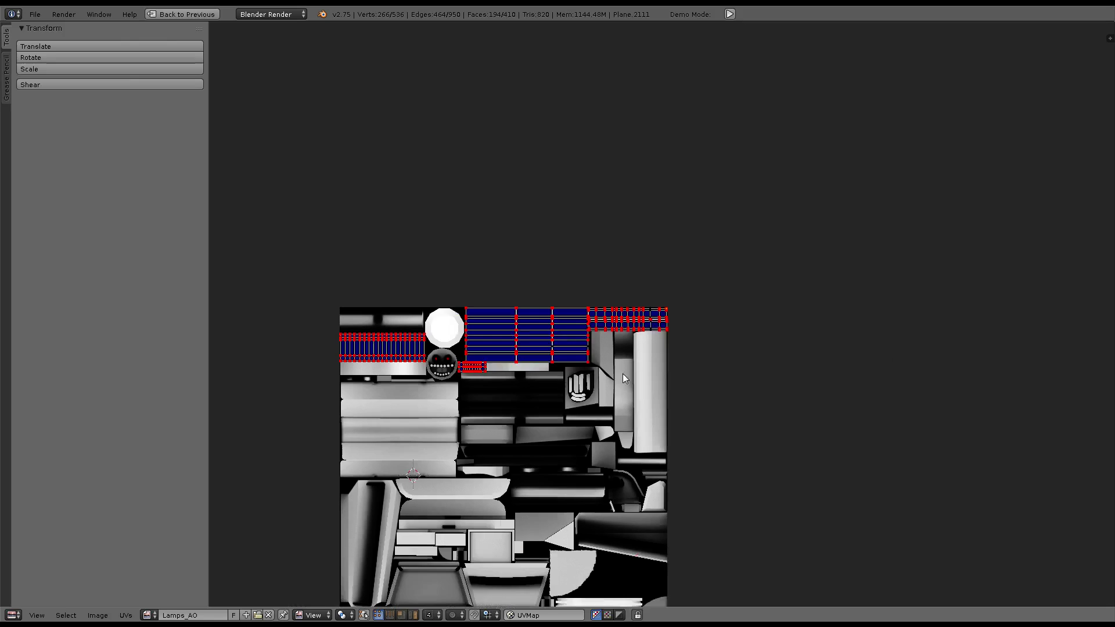
scroll(624, 368, up, 2)
scroll(695, 339, down, 2)
key(ctrl+Up)
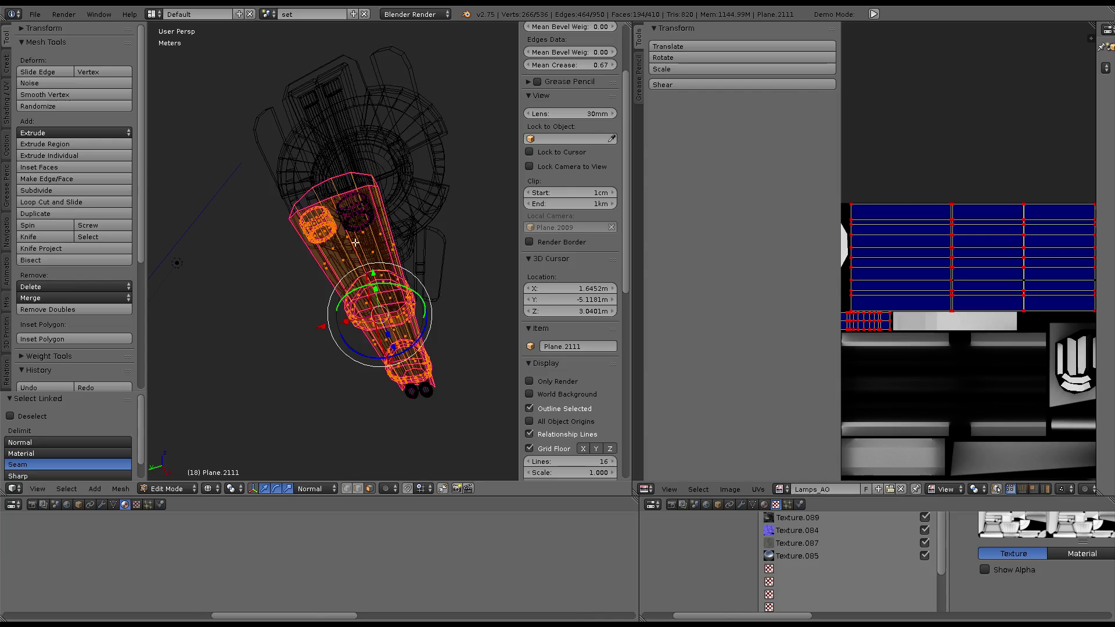
key(l)
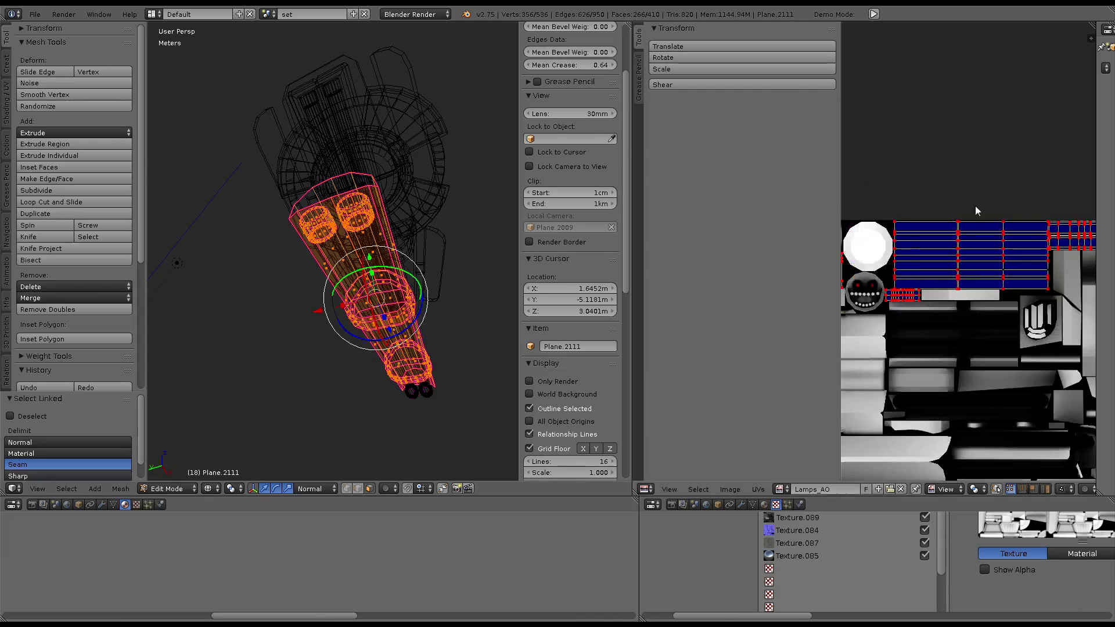
scroll(974, 206, down, 3)
scroll(946, 252, down, 1)
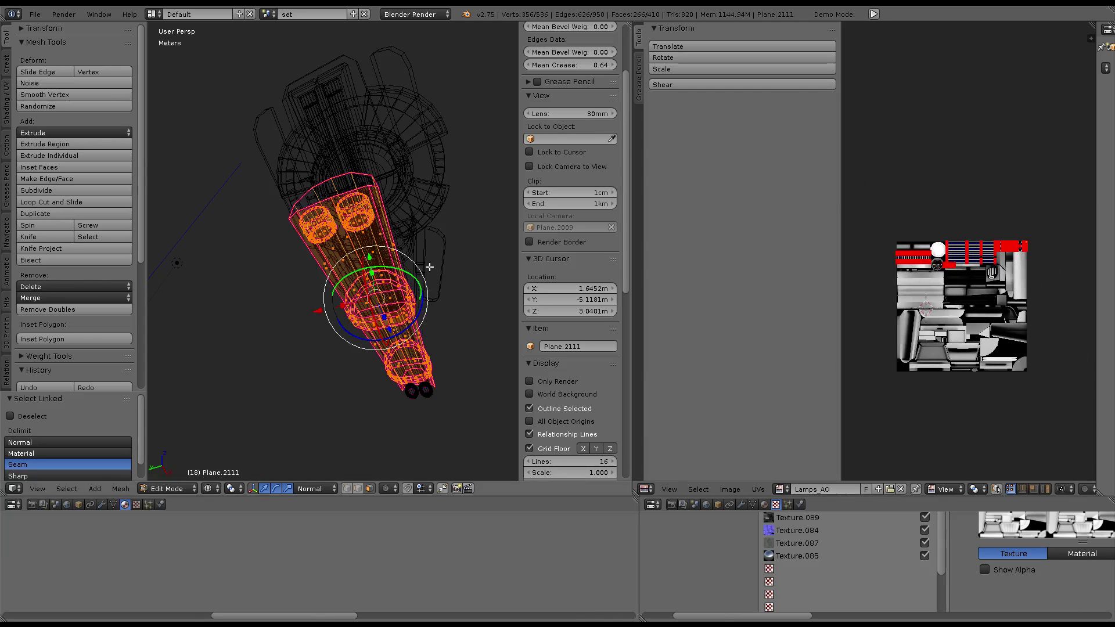
key(ctrl+z)
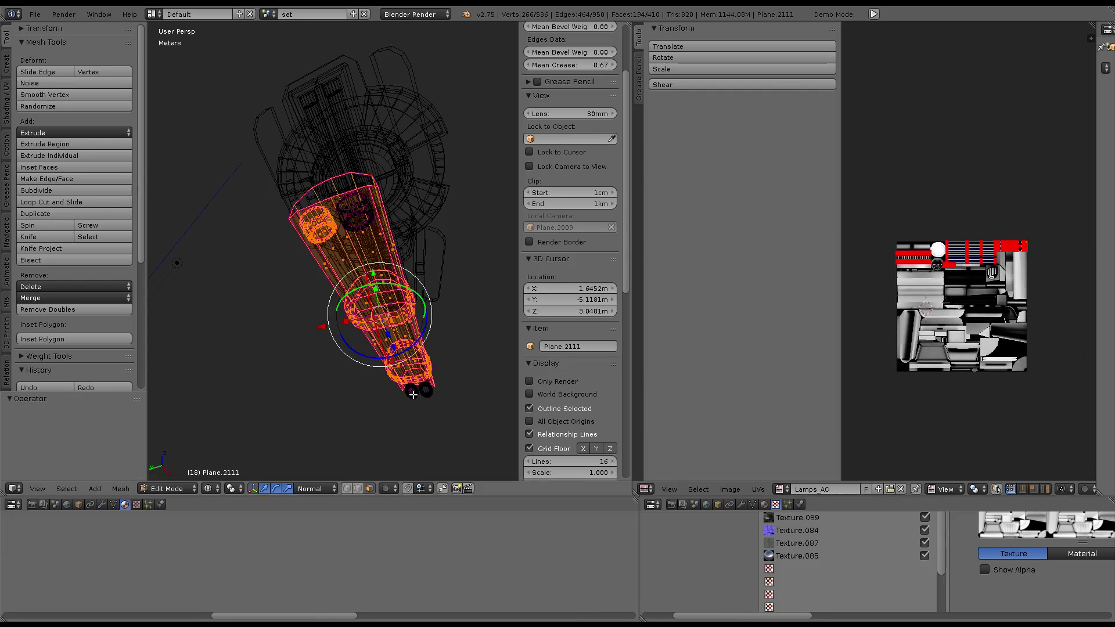
key(l)
Refine the stalk selection, trying and undoing the small end cylinder and connected cylinders
mouse_move(414, 385)
middle_down()
mouse_move(343, 275)
mouse_move(395, 184)
middle_up()
key(ctrl+z)
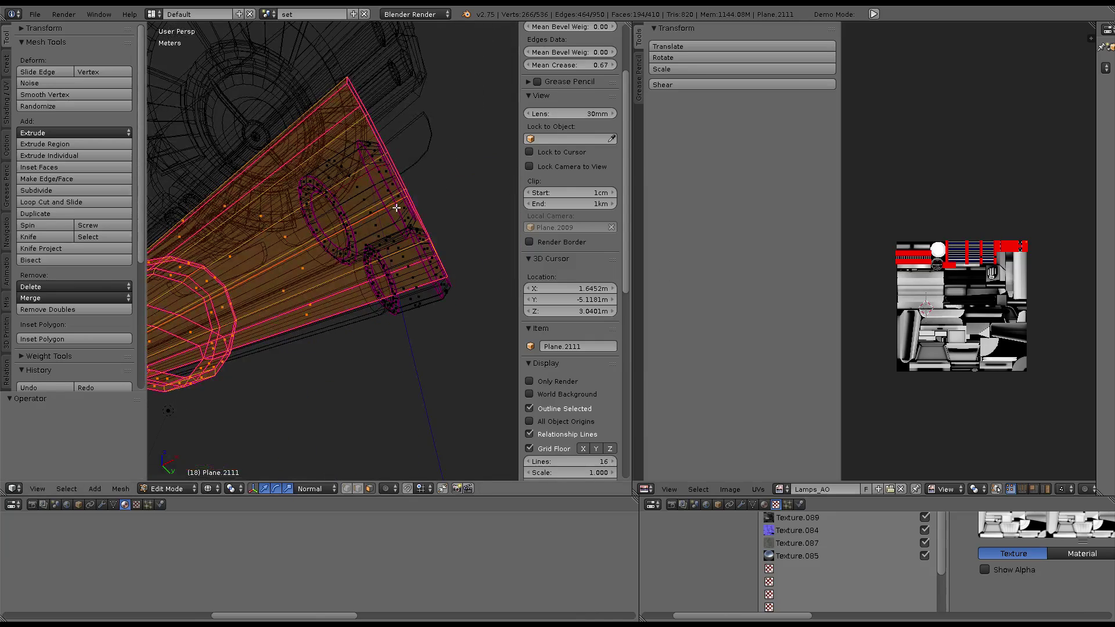
scroll(983, 272, up, 2)
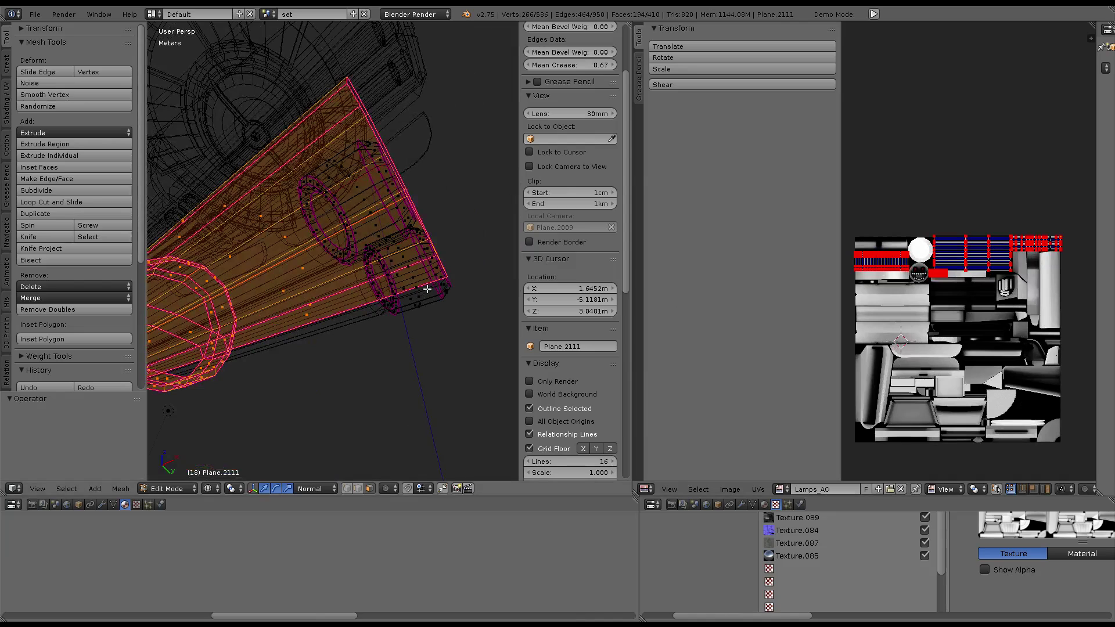
key(l)
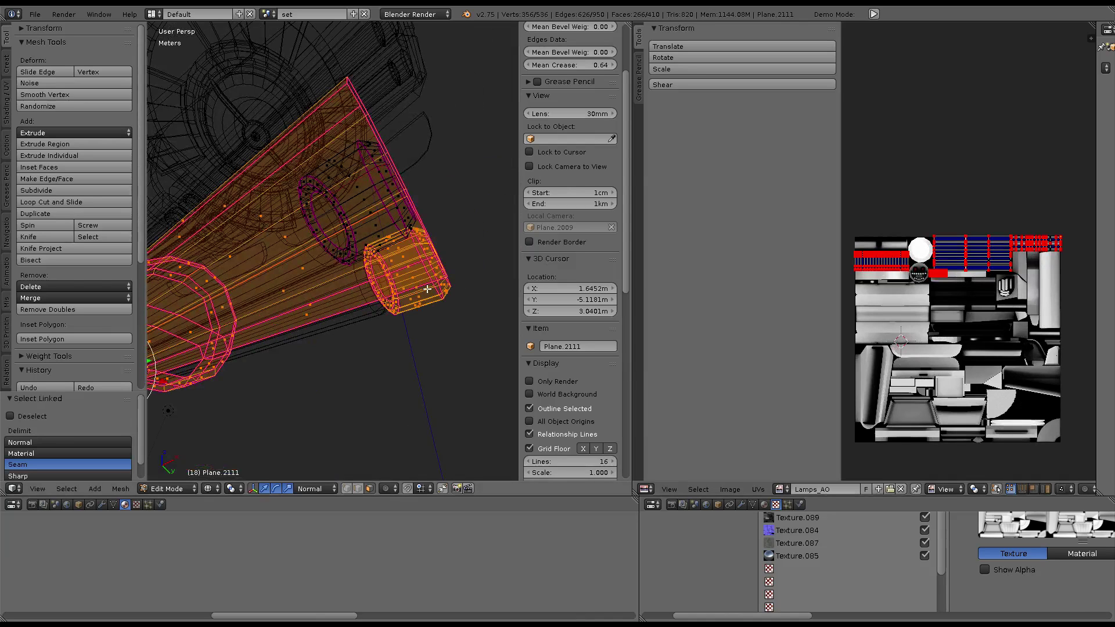
key(ctrl+z)
key(a)
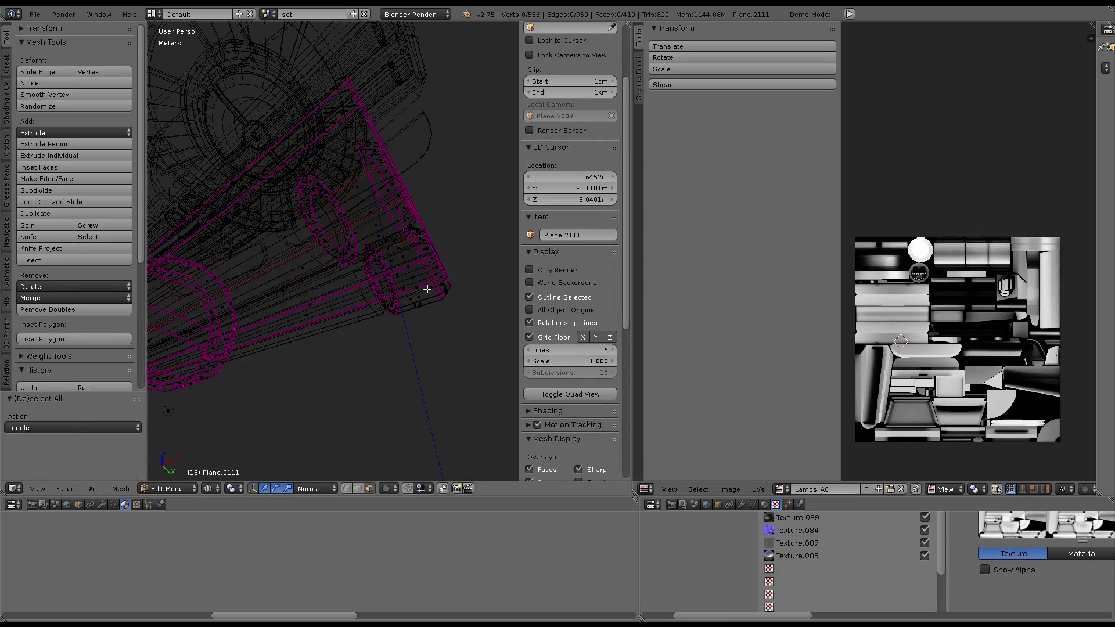
key(ctrl+z)
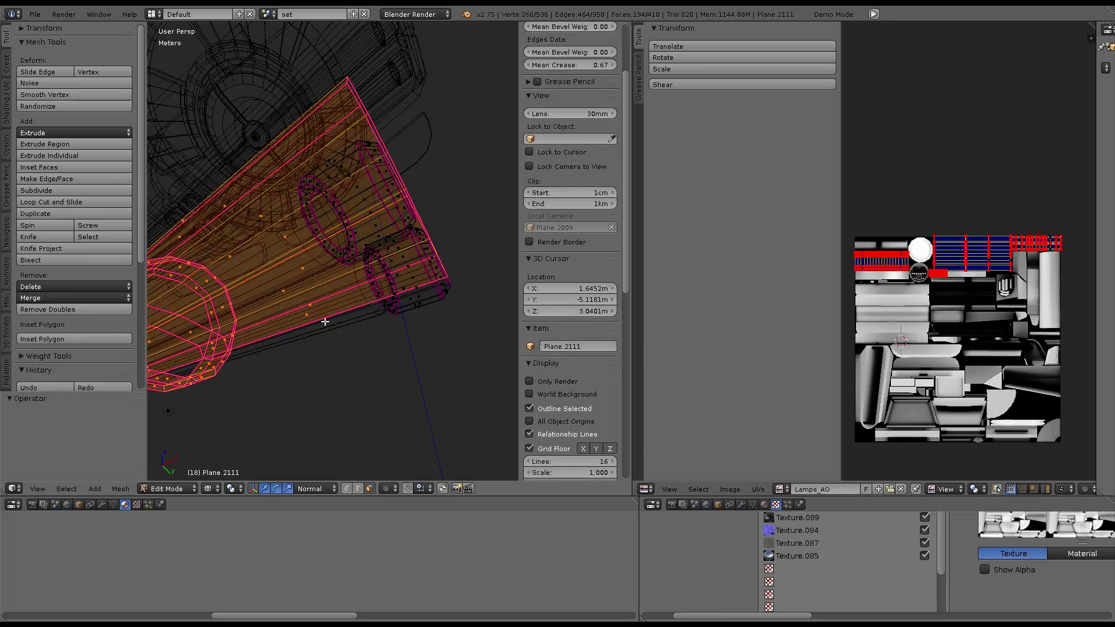
key(l)
key(l)
key(l)
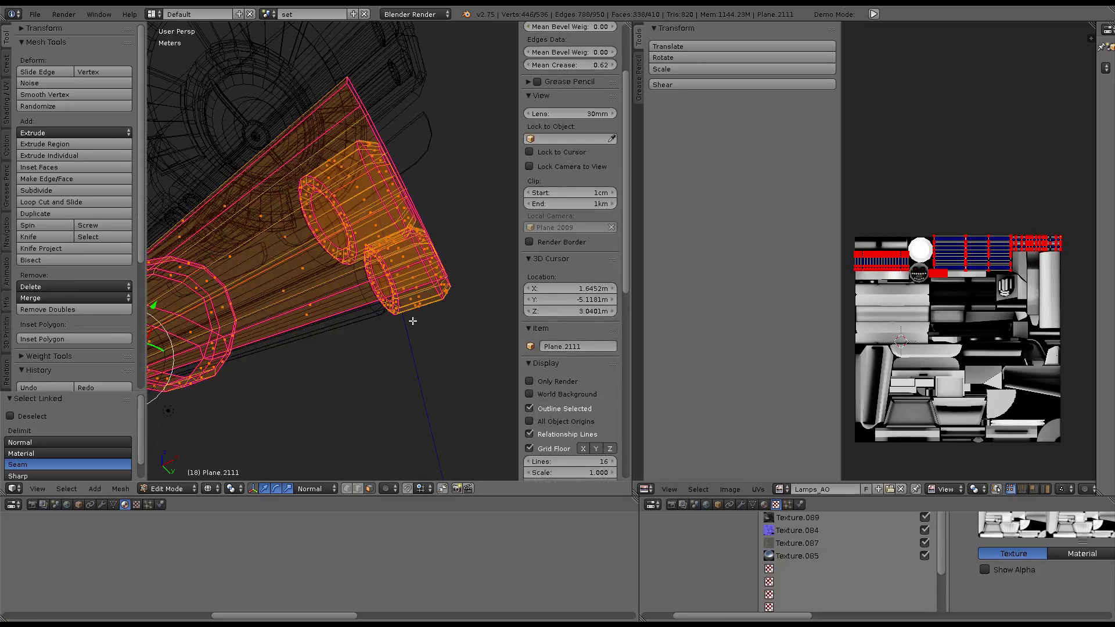
key(ctrl+z)
mouse_move(274, 259)
middle_down()
mouse_move(303, 255)
mouse_move(353, 209)
mouse_move(306, 255)
middle_up()
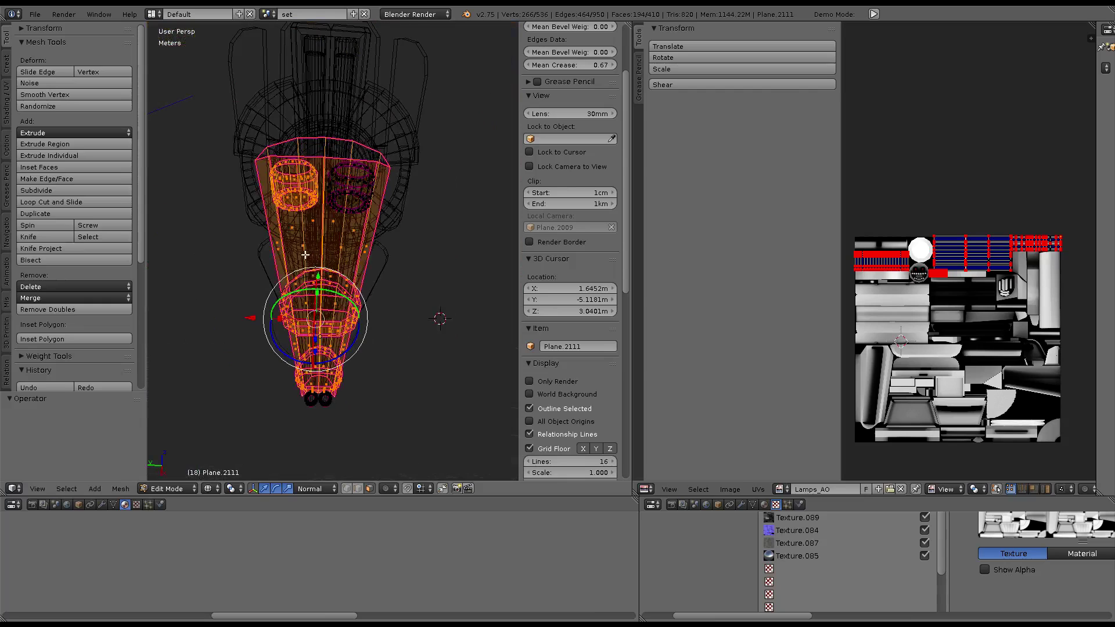
Duplicate the selected stalk parts in place, separate them, and return to Object Mode
key(shift+d)
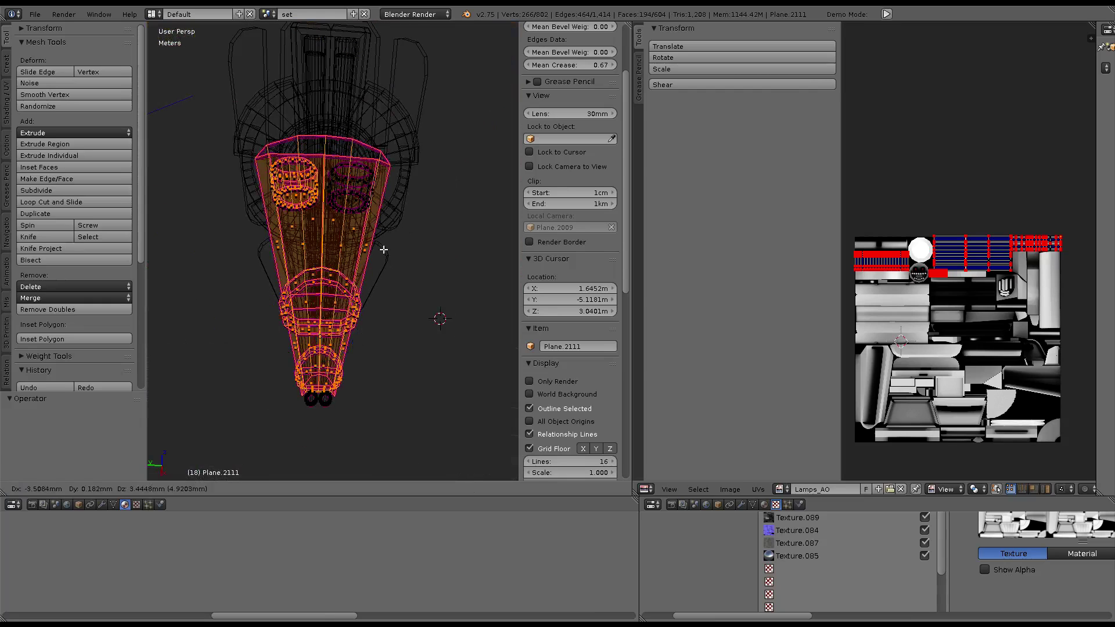
right_click(391, 248)
click(391, 248)
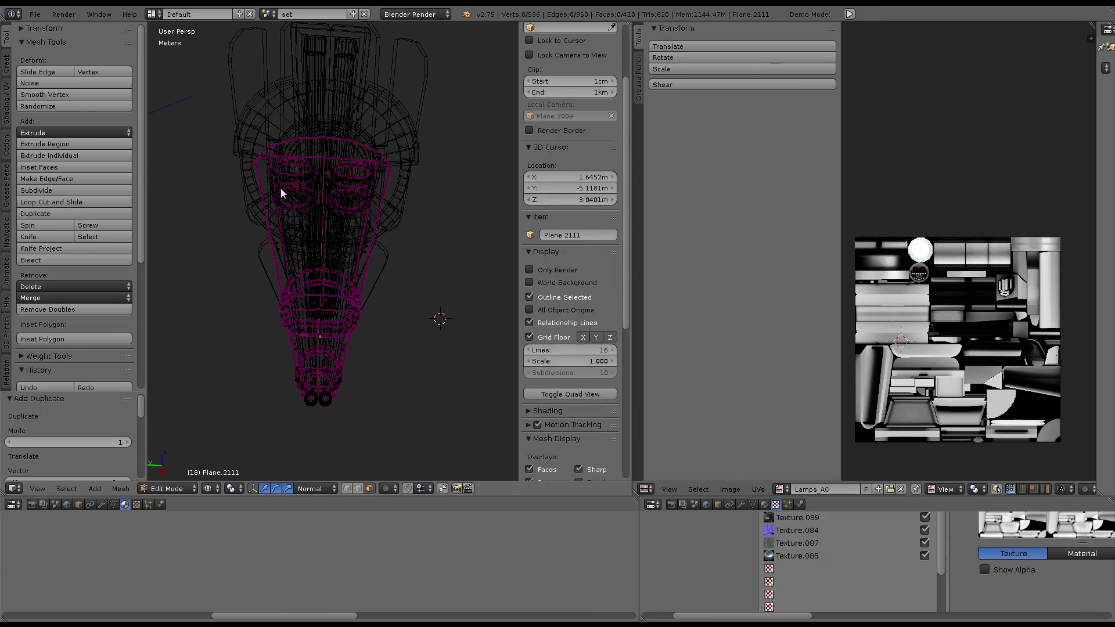
key(Tab)
right_click(305, 187)
scroll(354, 264, down, 3)
Select among the stalk objects and move the separated copy along Z
right_click(326, 352)
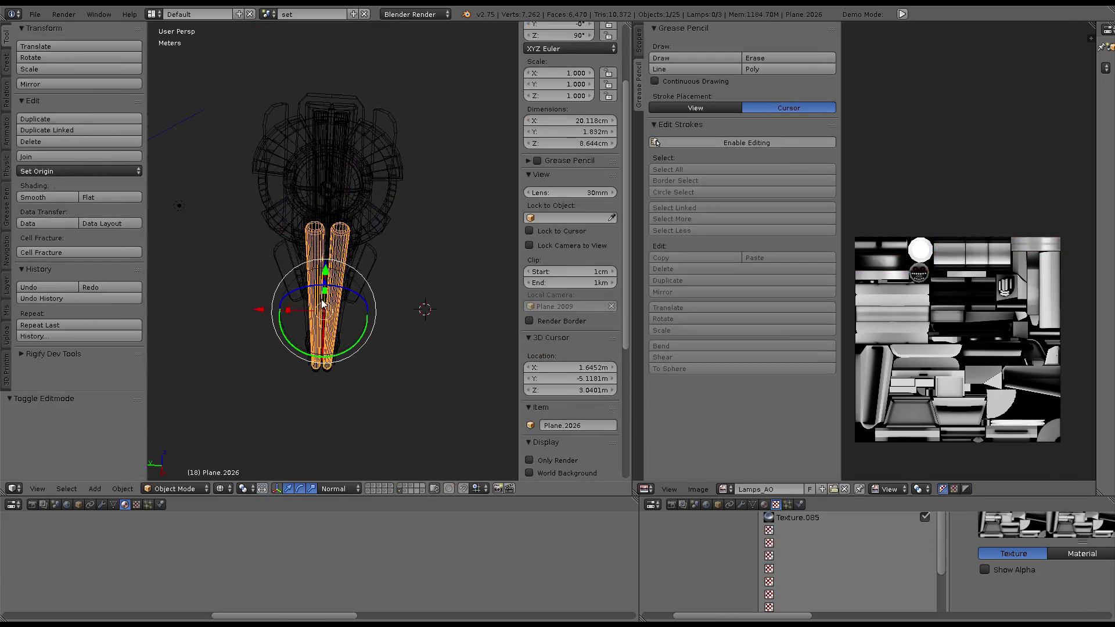
middle_drag(326, 352, 348, 273)
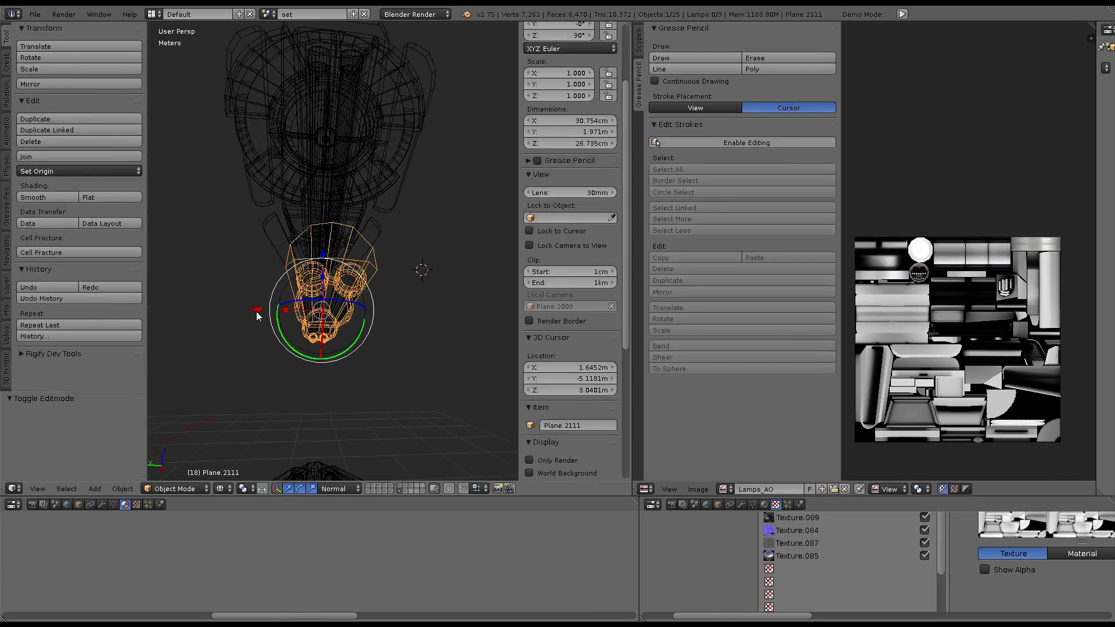
right_click(348, 283)
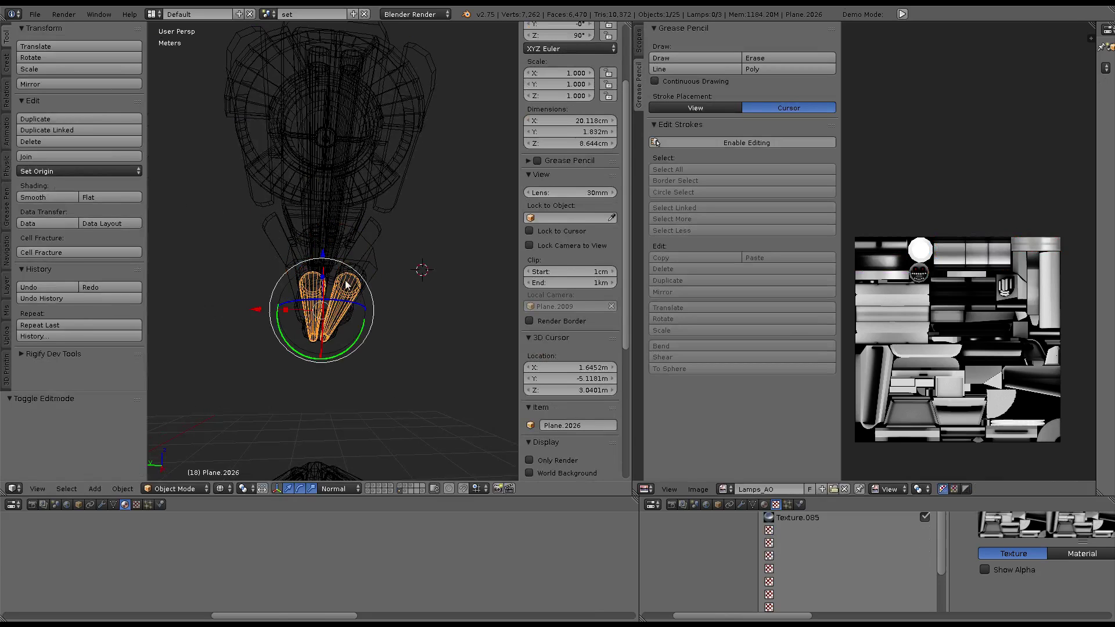
right_click(294, 267)
key(g)
key(x)
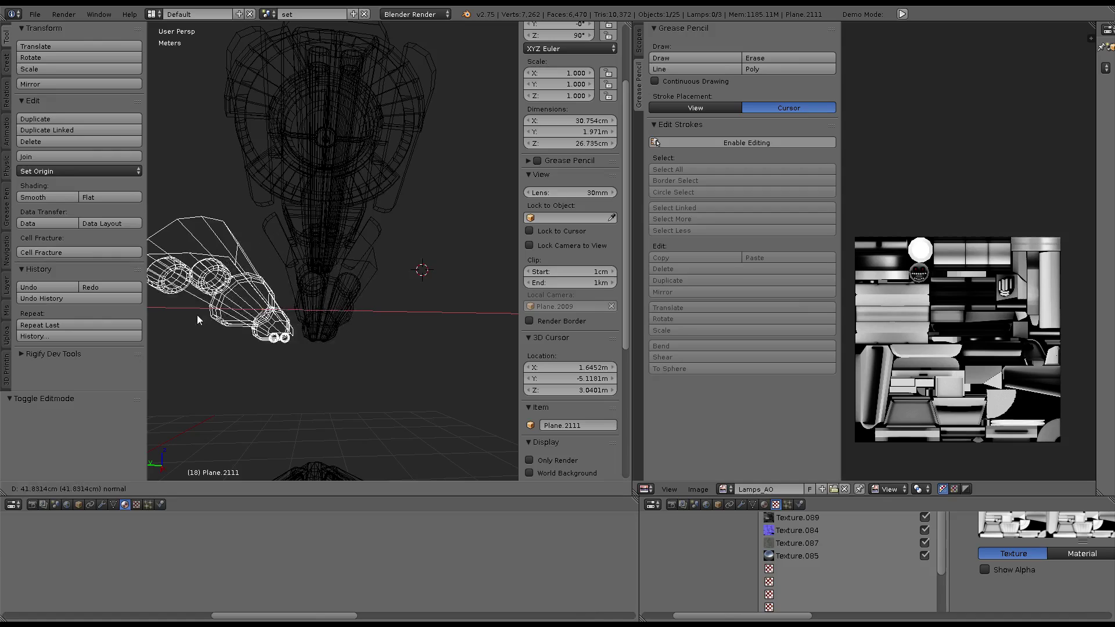
right_click(197, 315)
right_click(324, 282)
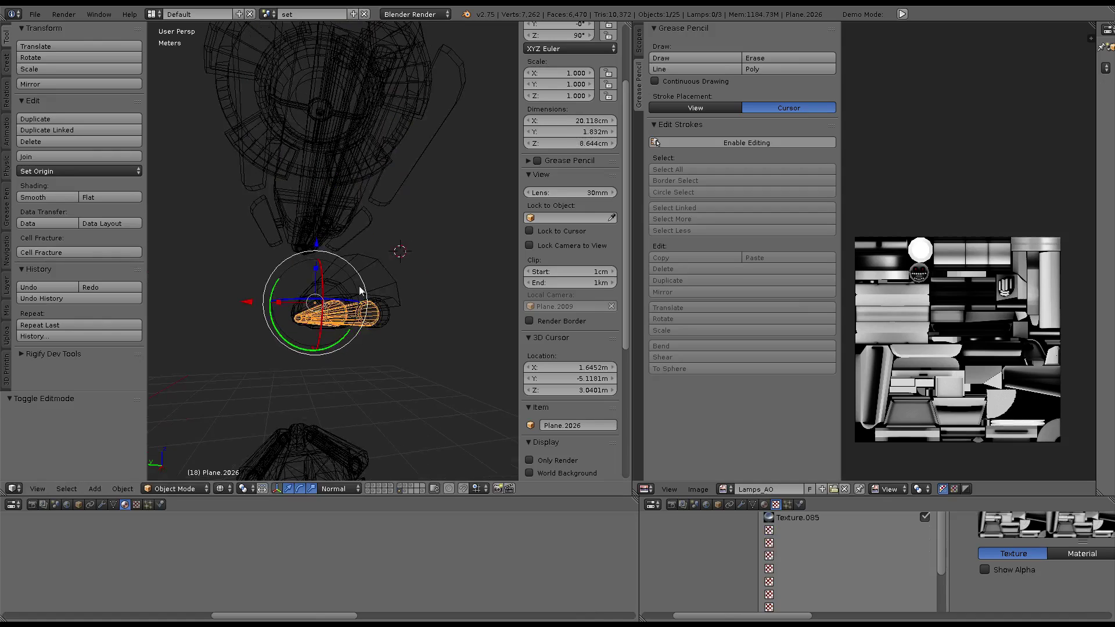
mouse_move(324, 281)
middle_down()
mouse_move(367, 281)
mouse_move(351, 175)
mouse_move(355, 298)
mouse_move(436, 290)
middle_up()
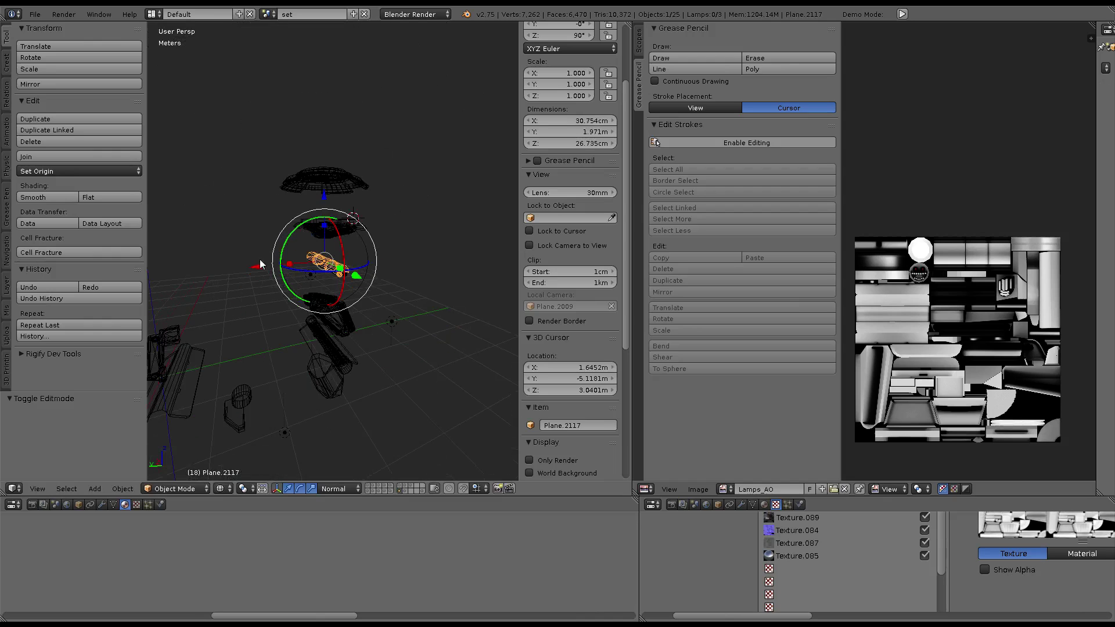
key(g)
key(z)
click(455, 306)
Inspect the stalk's linked mesh islands in Edit Mode by selecting individual faces
mouse_move(263, 252)
middle_down()
mouse_move(357, 276)
mouse_move(332, 231)
mouse_move(390, 169)
mouse_move(407, 273)
middle_up()
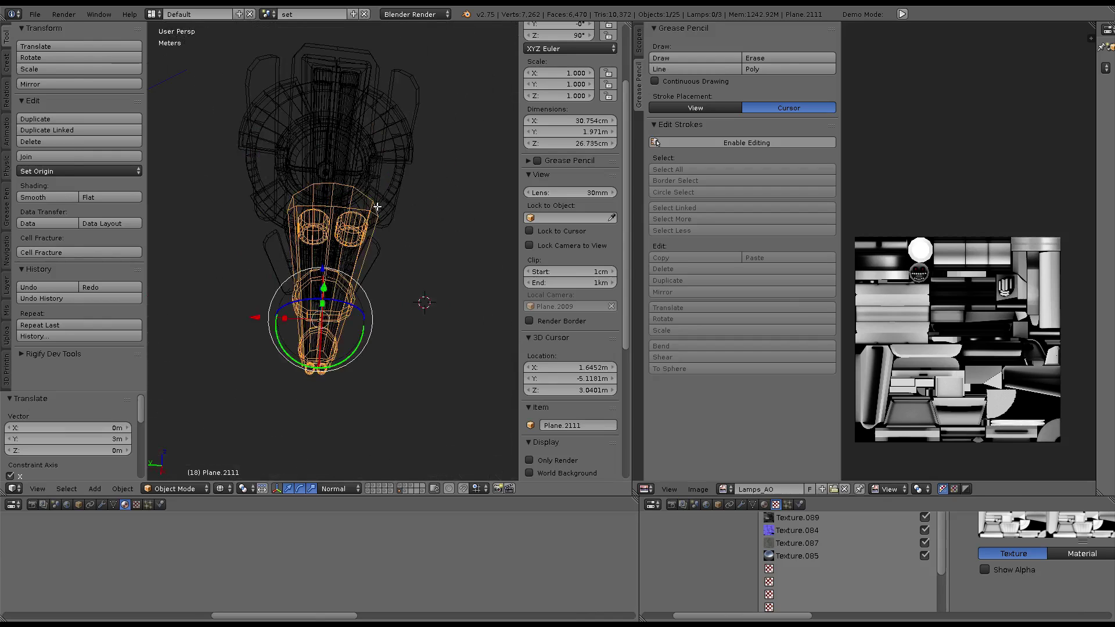
key(Tab)
key(l)
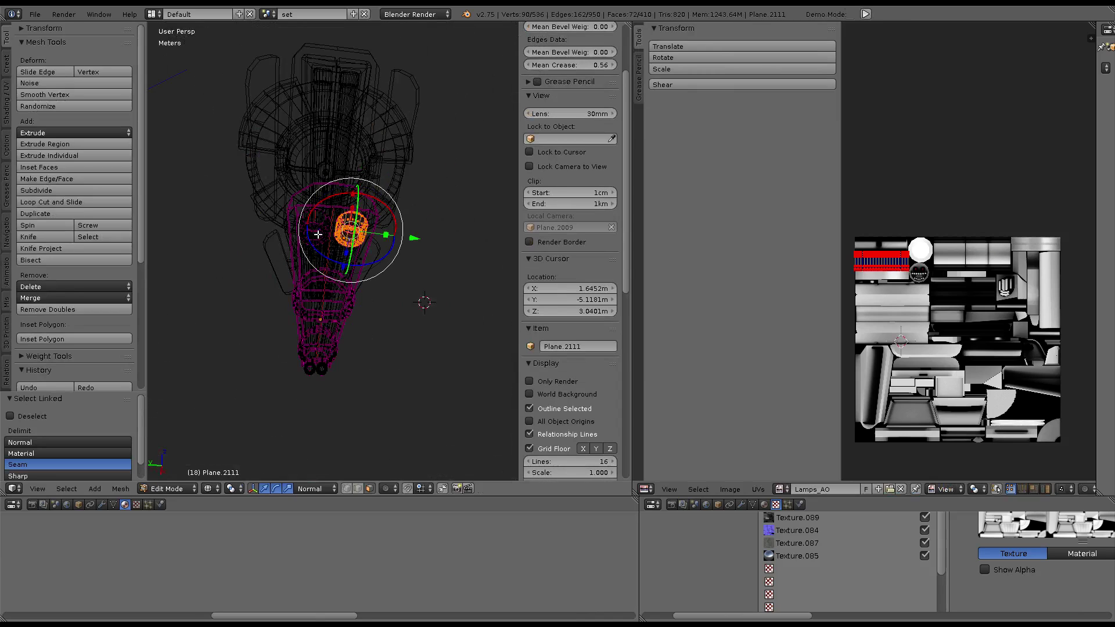
right_click(319, 234)
key(l)
key(l)
right_click(352, 207)
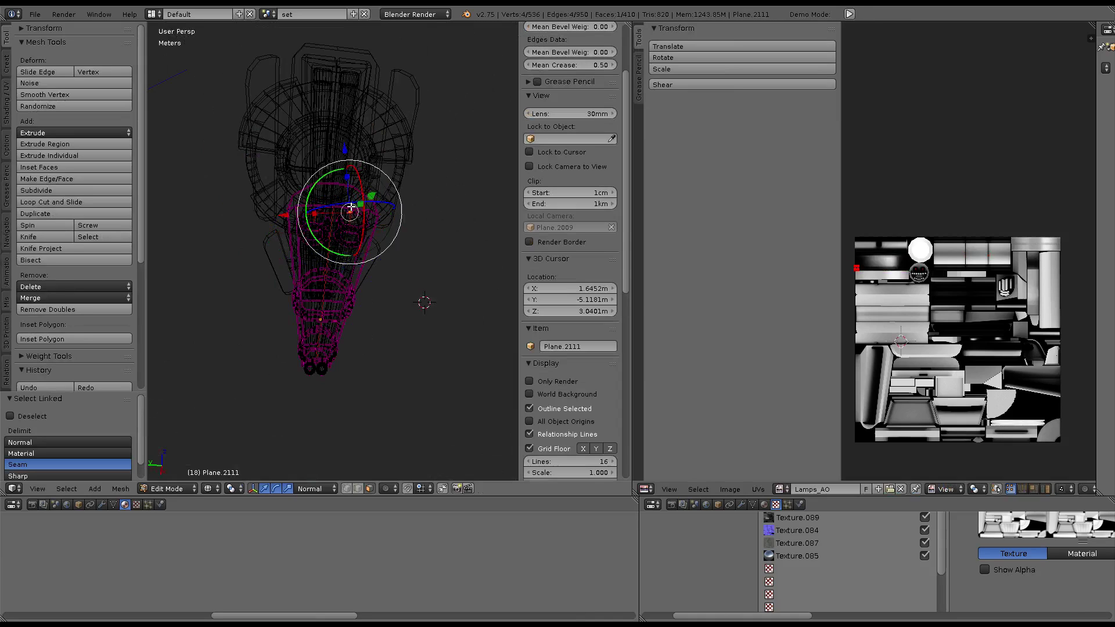
mouse_move(351, 207)
middle_down()
mouse_move(355, 269)
mouse_move(297, 249)
mouse_move(365, 287)
mouse_move(367, 264)
middle_up()
right_click(356, 269)
key(l)
right_click(355, 269)
key(l)
key(a)
Check the car-shaped part by selecting all its vertices in Edit Mode, then leave
mouse_move(396, 263)
middle_down()
mouse_move(364, 298)
mouse_move(245, 292)
mouse_move(403, 309)
mouse_move(384, 266)
mouse_move(348, 302)
middle_up()
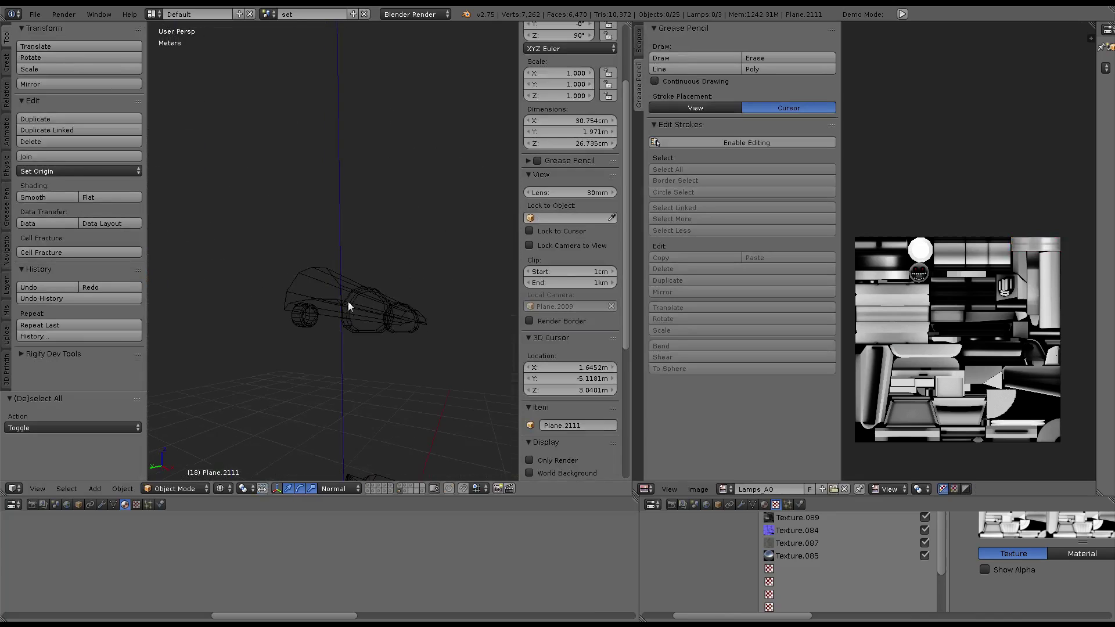
right_click(347, 302)
key(Tab)
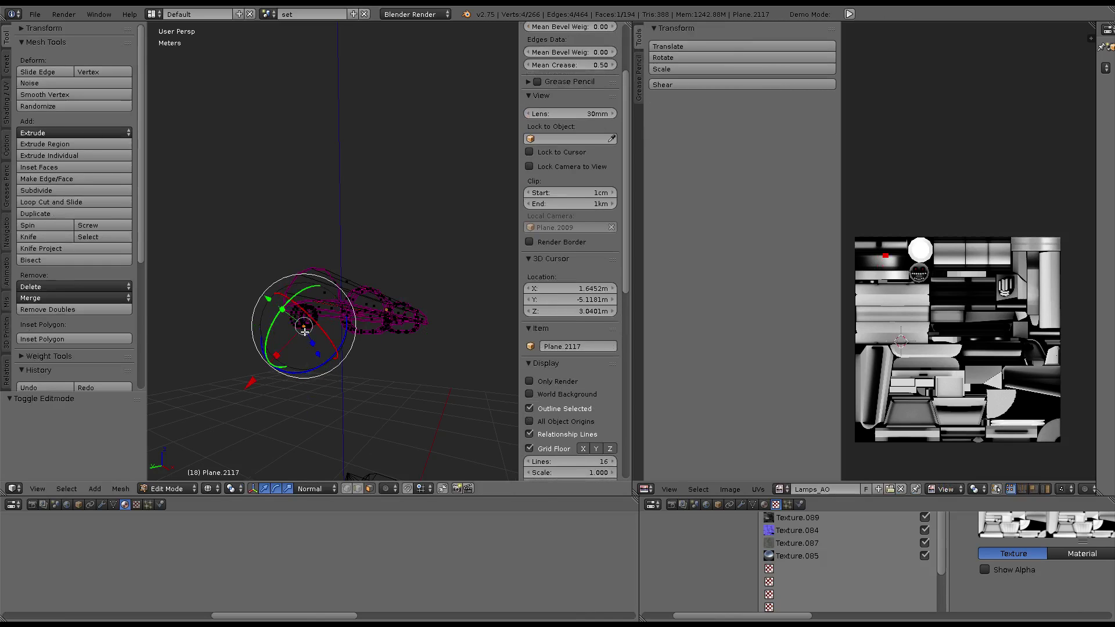
key(a)
key(KP_Decimal)
mouse_move(231, 292)
middle_down()
mouse_move(412, 264)
mouse_move(285, 266)
middle_up()
key(Tab)
Select lamp part Plane.2110 and maximize the 3D viewport around it
scroll(367, 239, up, 5)
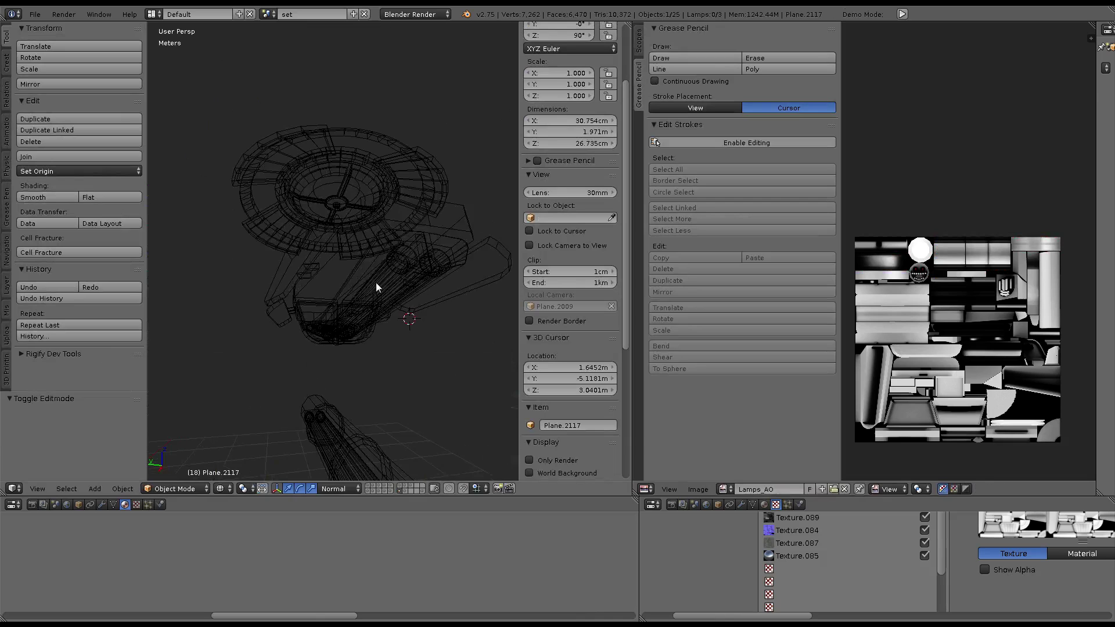
right_click(376, 286)
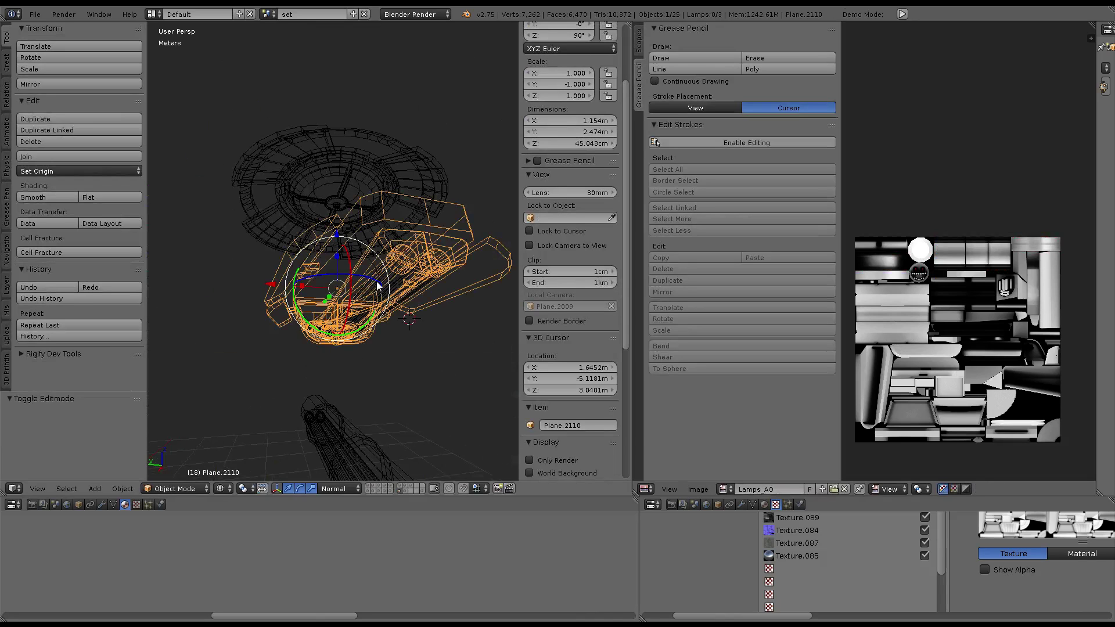
middle_drag(377, 285, 378, 281)
key(ctrl+Up)
Select Plane.2110's long strip, its outer rim and the small adjacent piece in Edit Mode
middle_drag(473, 216, 651, 212)
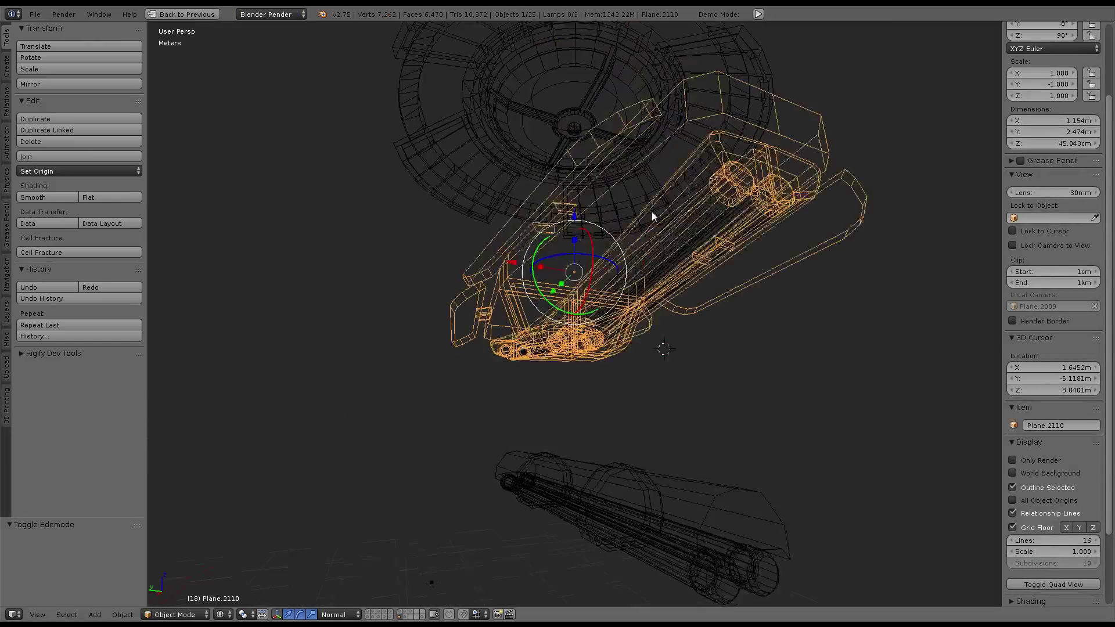
scroll(620, 310, up, 3)
mouse_move(620, 315)
middle_down()
mouse_move(568, 241)
mouse_move(422, 288)
middle_up()
key(Tab)
right_click(422, 288)
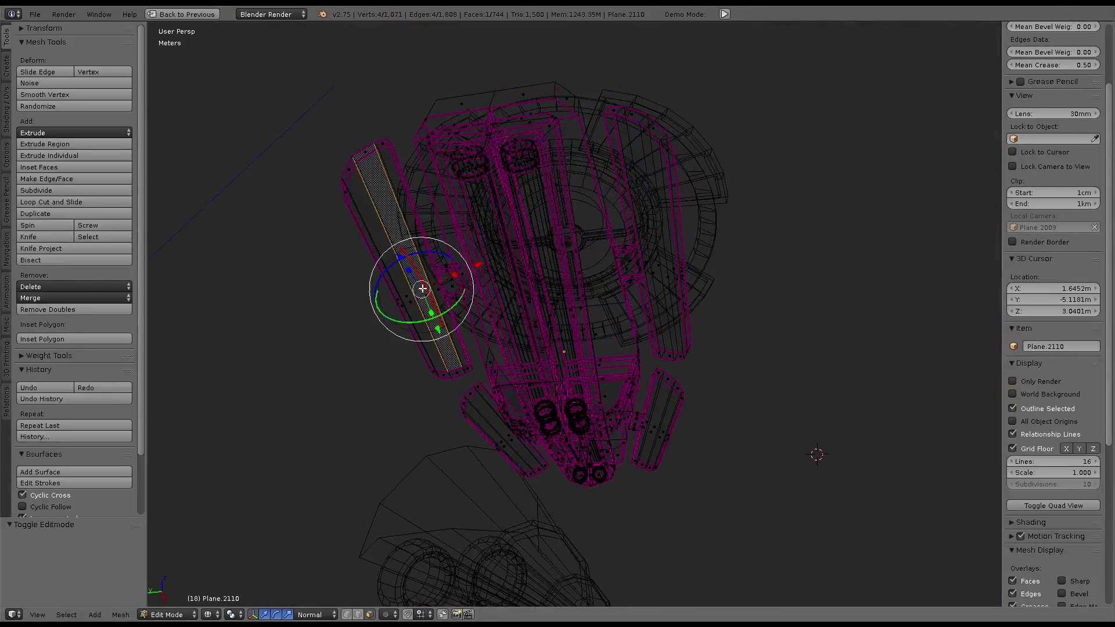
key(l)
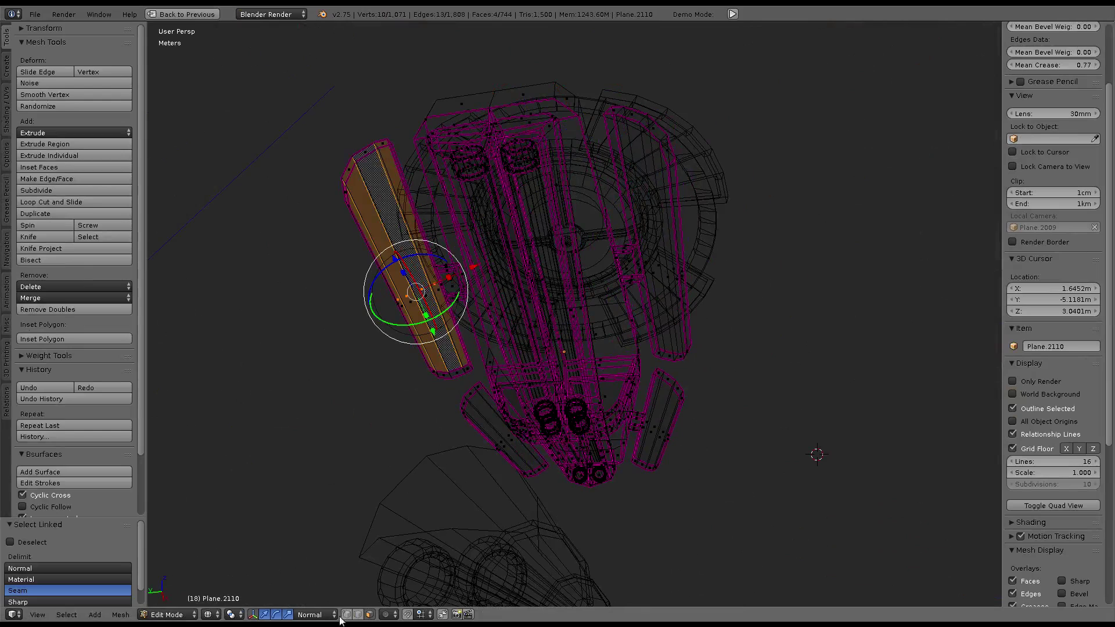
key(l)
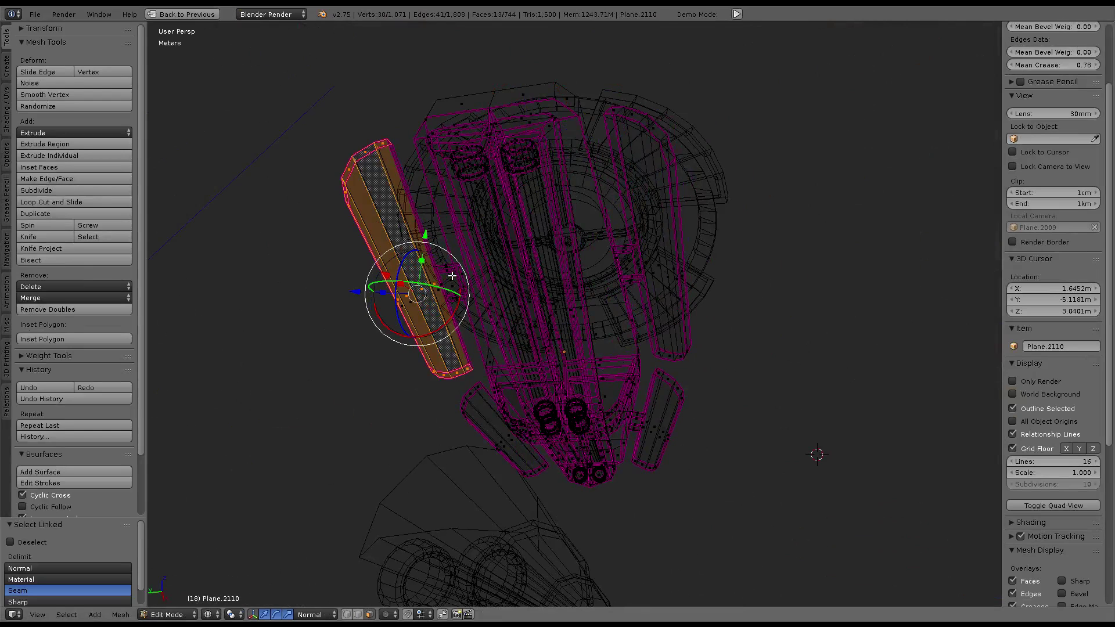
key(l)
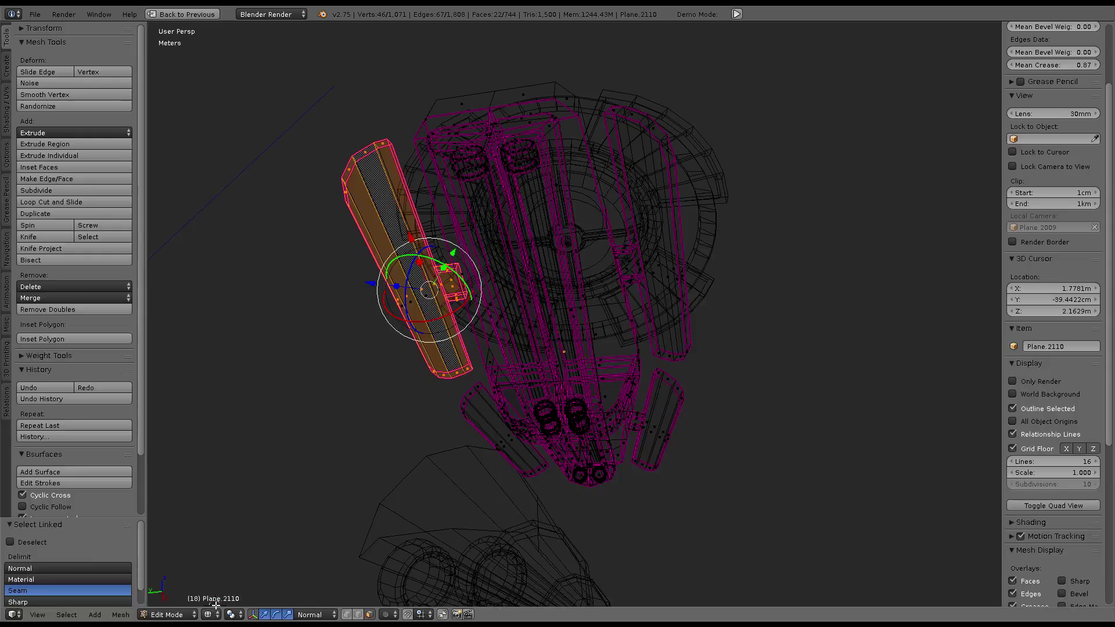
Switch viewport shading to Material and view the lamp straight on
click(212, 614)
click(231, 550)
middle_drag(231, 550, 683, 306)
Add the lower linked piece, return to Object Mode, and briefly preview rendered shading
key(l)
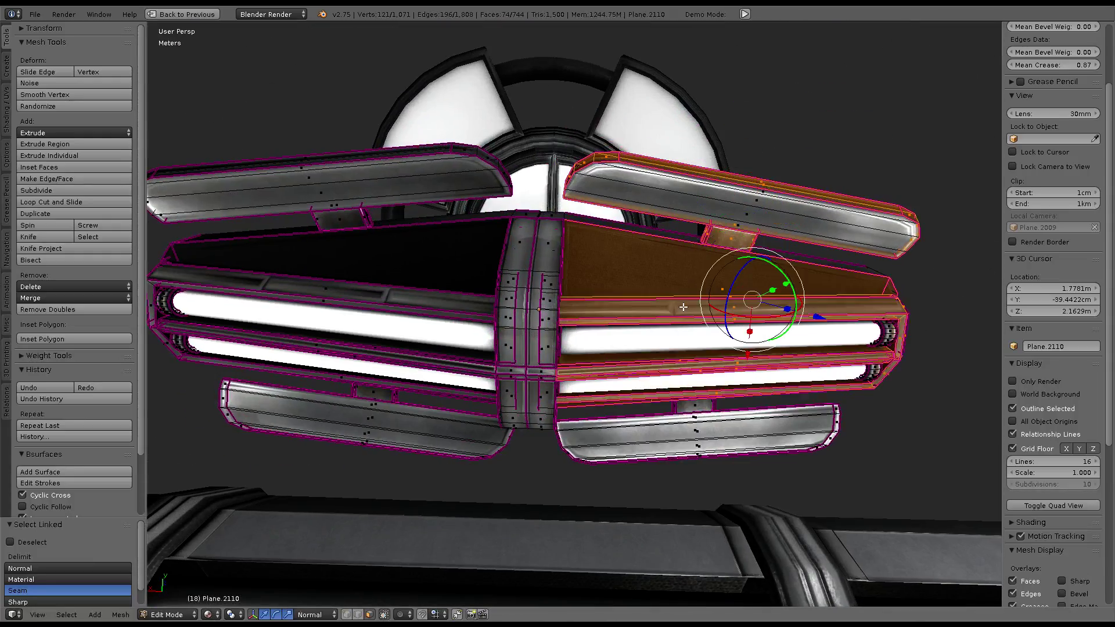
middle_drag(906, 318, 701, 224)
middle_drag(693, 295, 652, 302)
key(Tab)
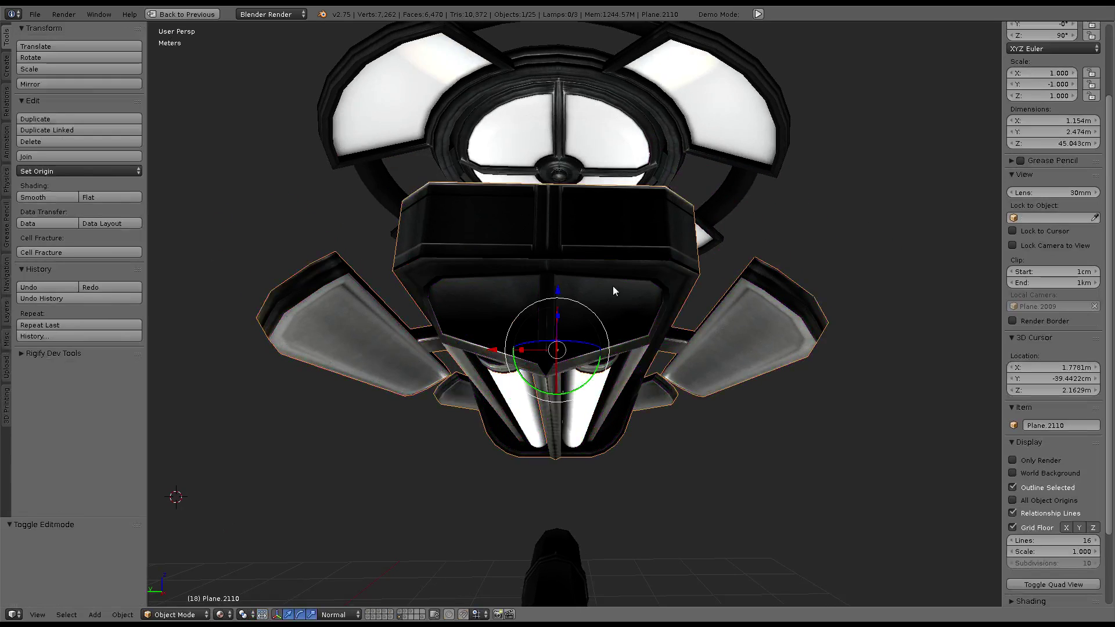
key(shift+z)
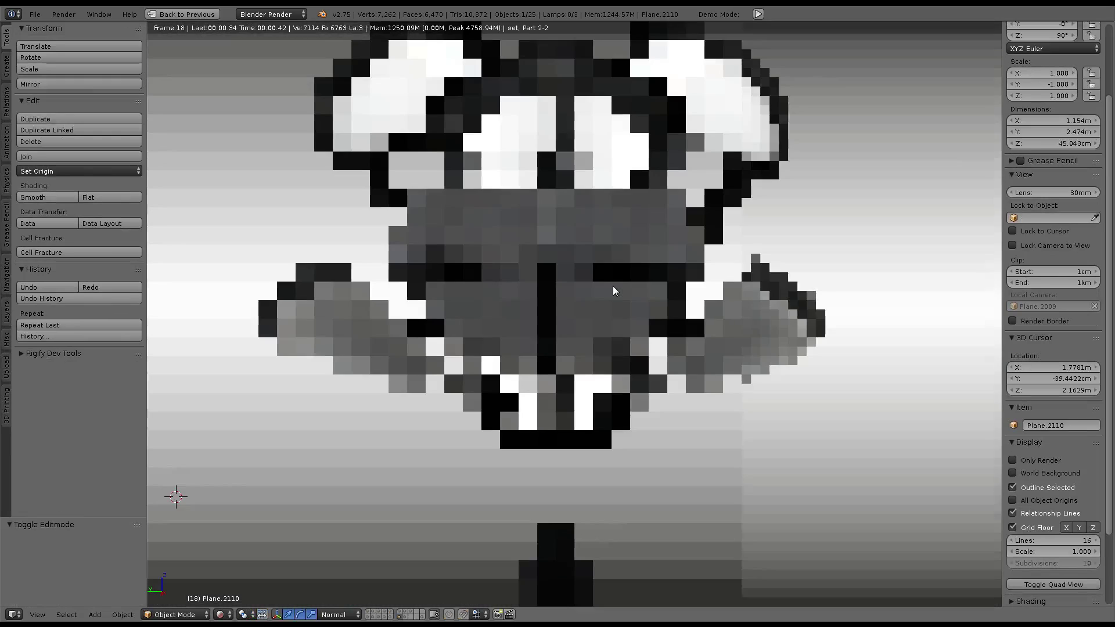
key(shift+z)
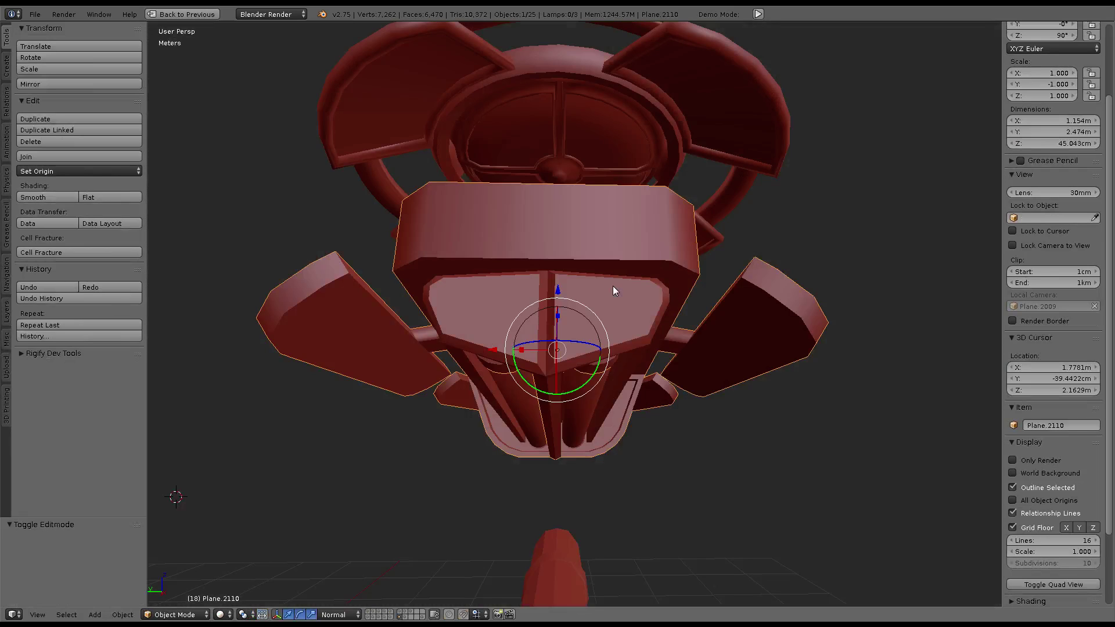
Isolate the lamp body and box-select its left half in top-view wireframe Edit Mode
key(shift+h)
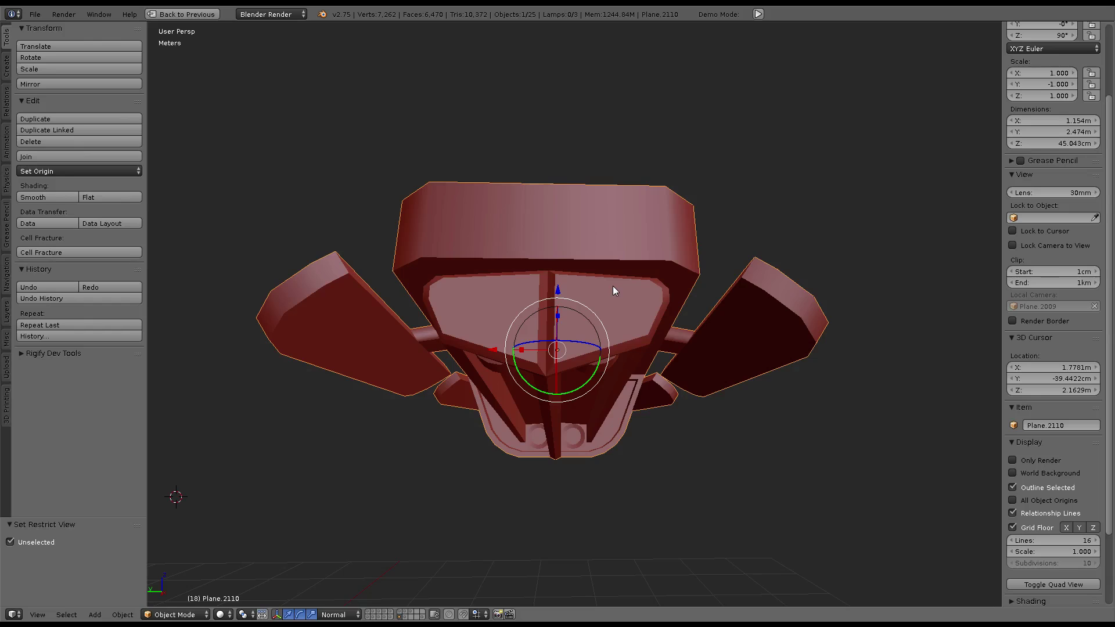
key(KP_7)
key(Tab)
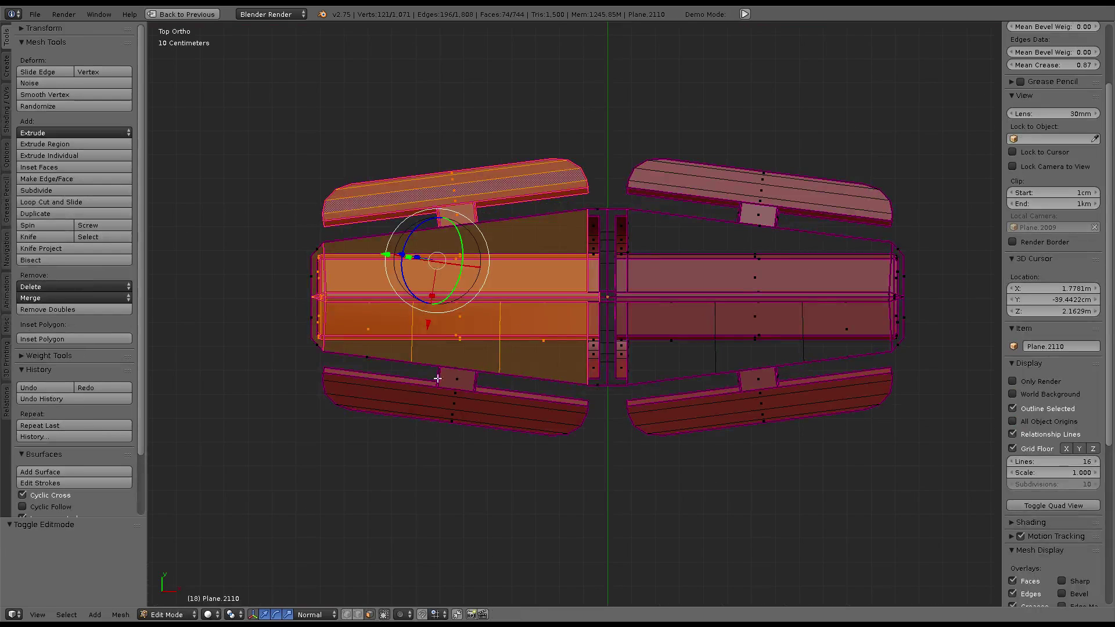
shift+scroll(292, 383, up, 3)
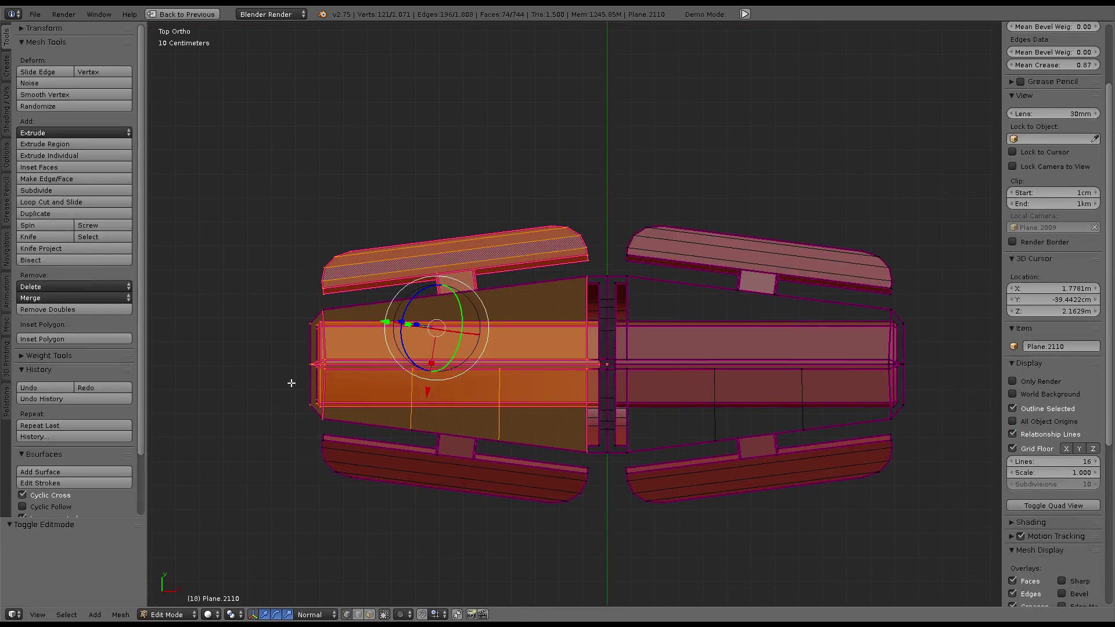
right_click(292, 361)
key(z)
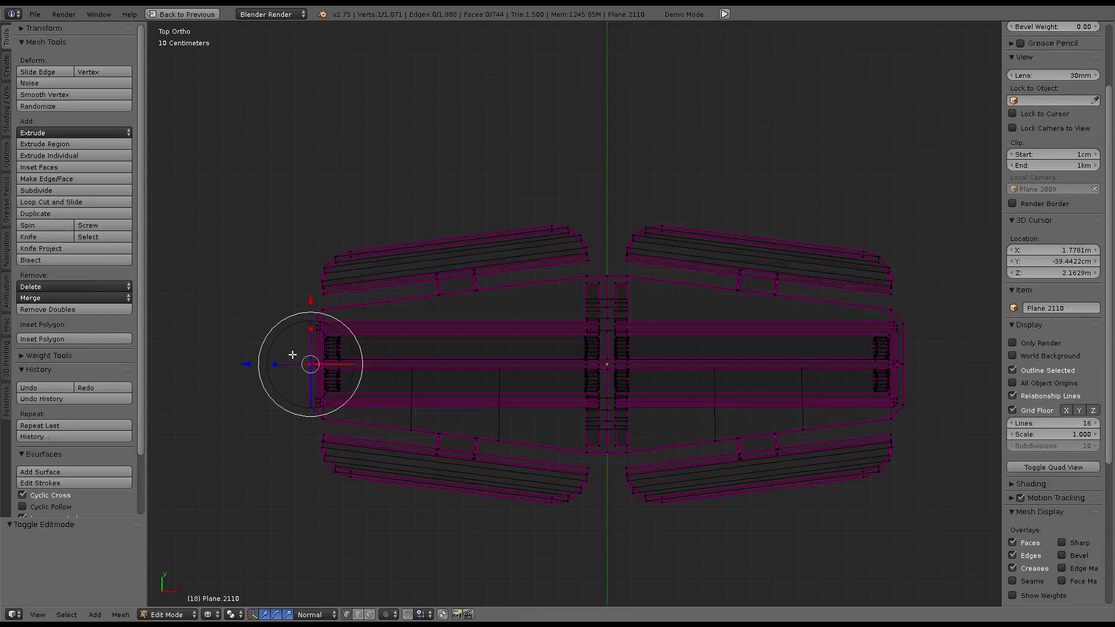
scroll(296, 336, up, 1)
scroll(301, 307, up, 1)
key(b)
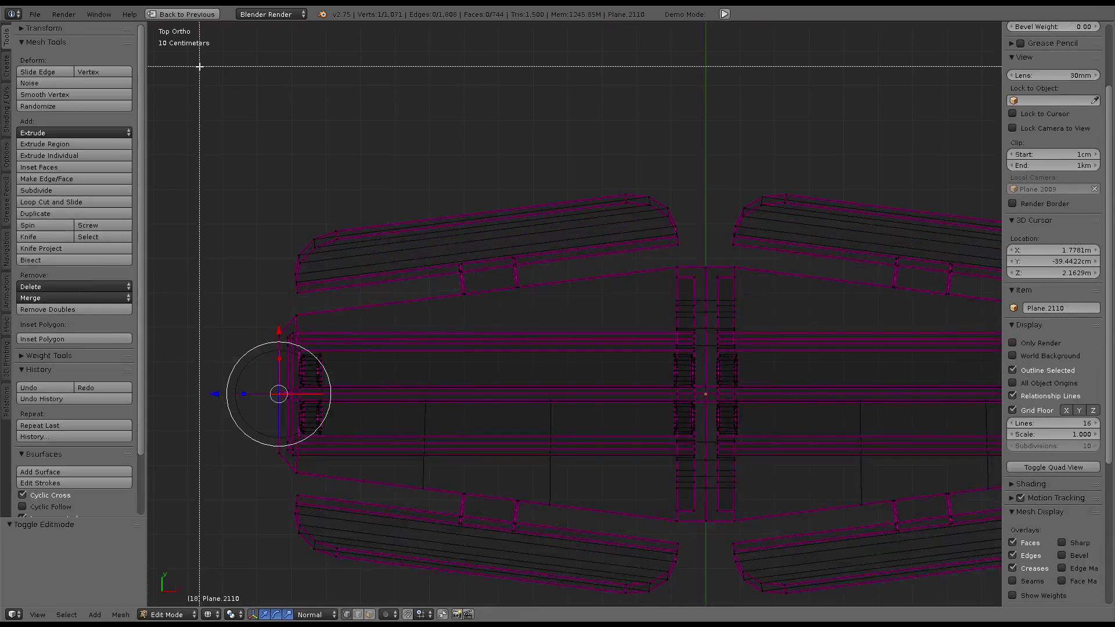
mouse_move(199, 65)
mouse_down()
mouse_move(704, 303)
mouse_move(722, 391)
mouse_move(716, 381)
mouse_move(711, 397)
mouse_up()
Zoom and pan along the selected left half to check both ends
scroll(578, 319, up, 2)
scroll(769, 294, up, 3)
shift+middle_drag(769, 293, 456, 318)
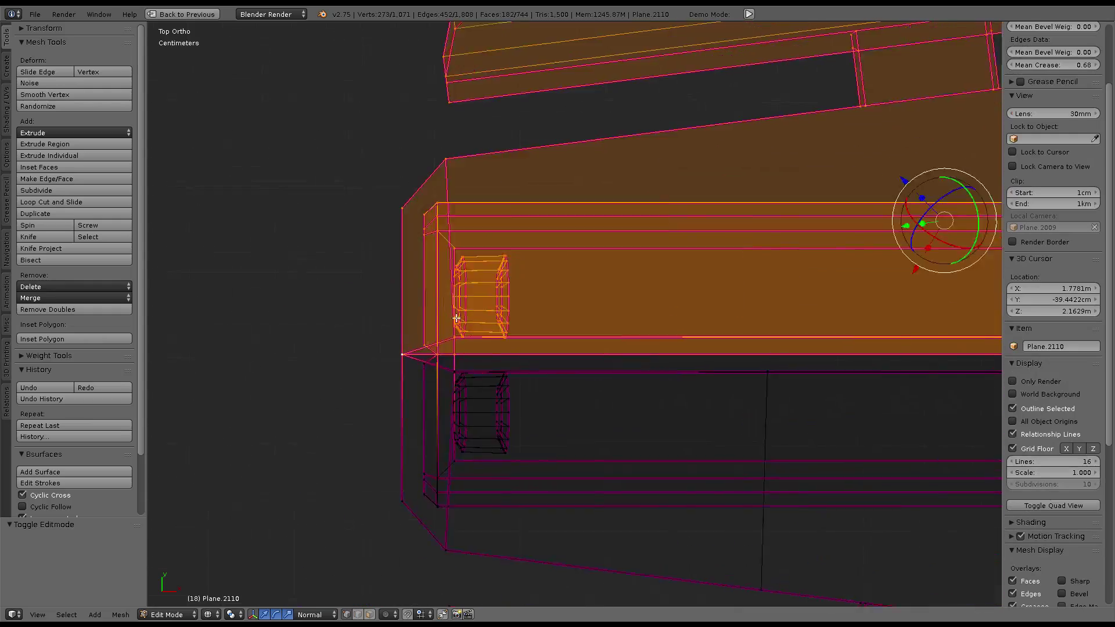
scroll(456, 318, down, 4)
shift+middle_drag(754, 360, 328, 319)
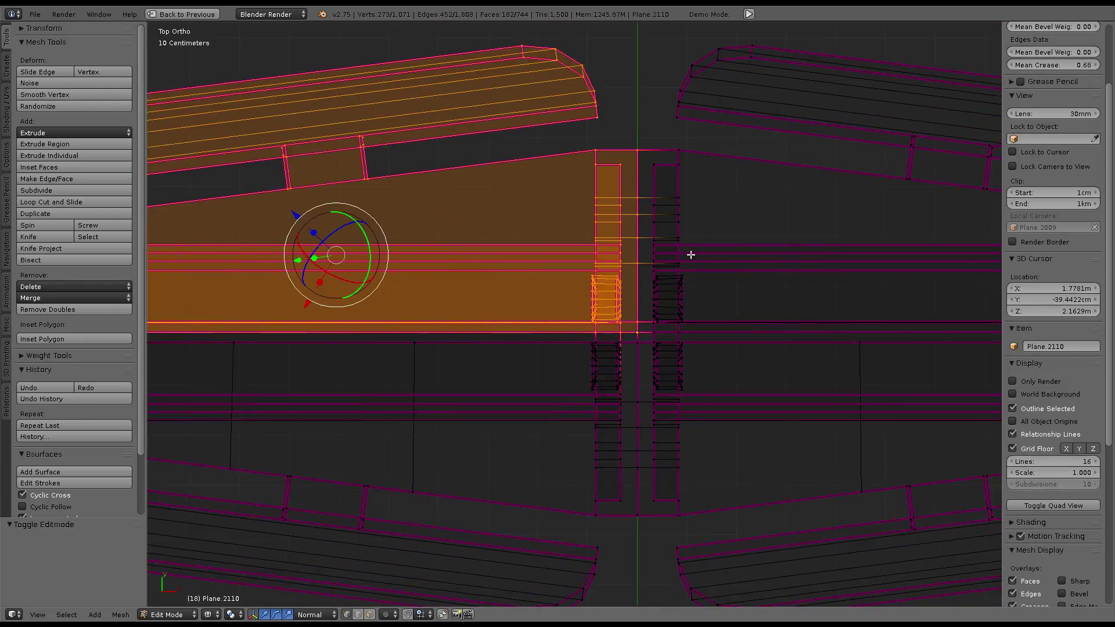
scroll(690, 254, down, 8)
scroll(659, 357, up, 1)
Duplicate the left half in place, separate it as Plane.2118, and return to Object Mode
key(shift+d)
right_click(626, 385)
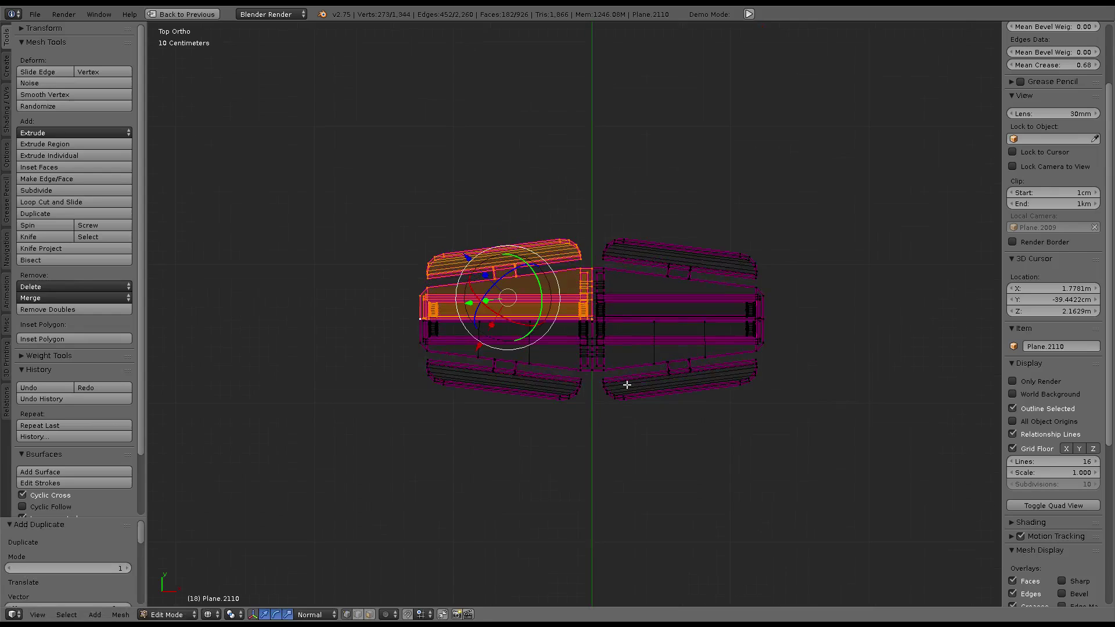
middle_drag(627, 385, 587, 209)
key(x)
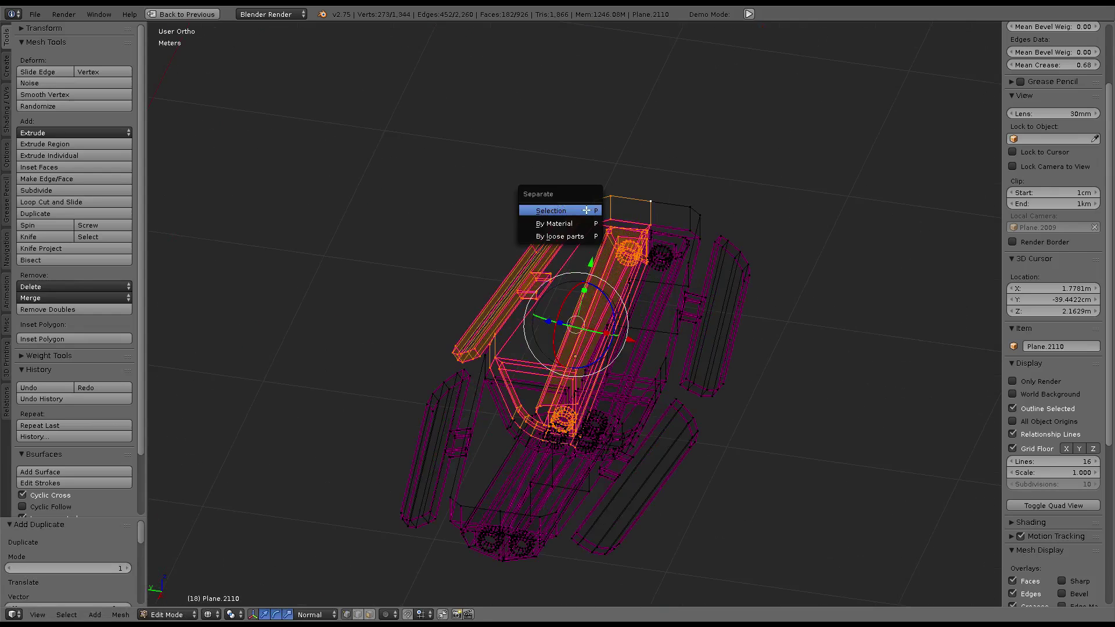
click(587, 209)
key(Tab)
right_click(630, 227)
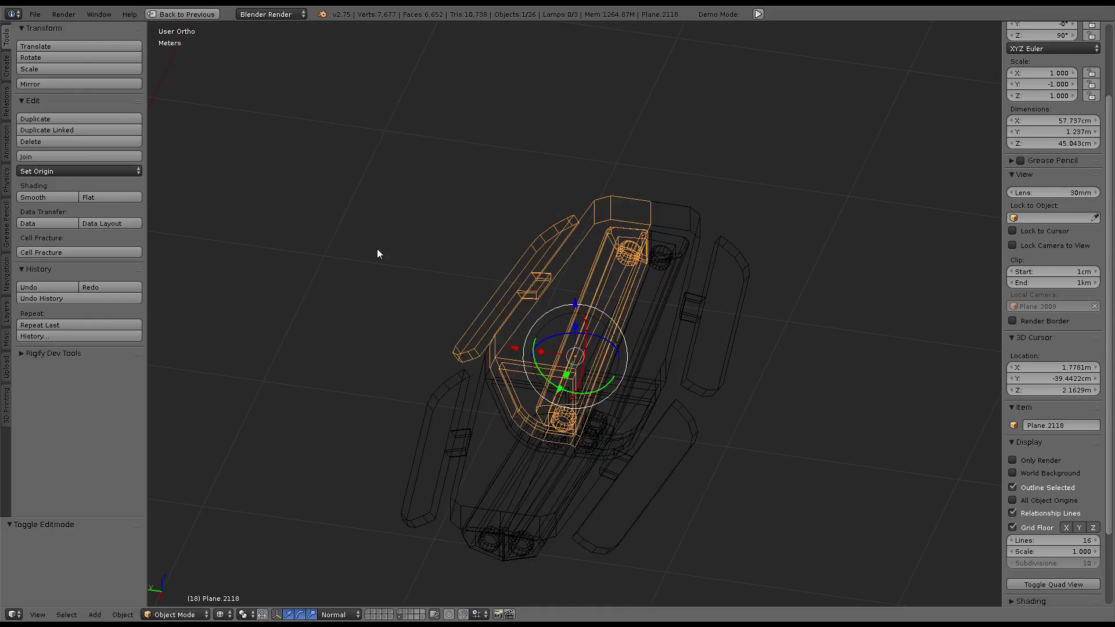
Unhide all lamp parts and move Plane.2118 3 m aside along X
key(KP_7)
key(KP_1)
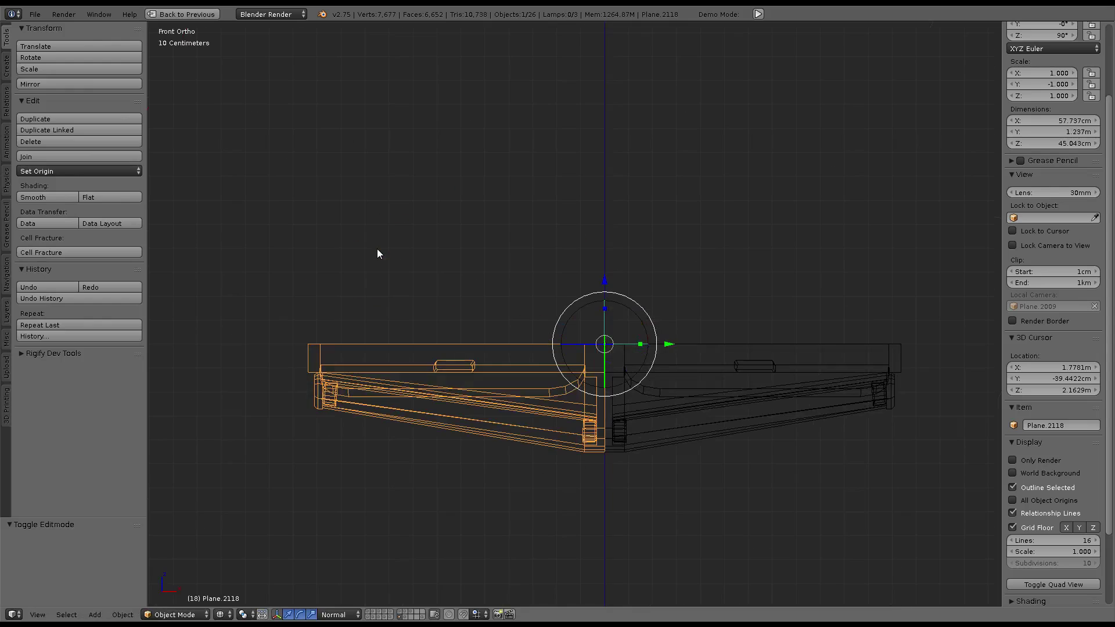
key(alt+h)
scroll(335, 279, down, 3)
mouse_move(336, 279)
middle_down()
mouse_move(523, 343)
mouse_move(533, 361)
middle_up()
right_click(522, 343)
right_click(533, 361)
key(g)
key(x)
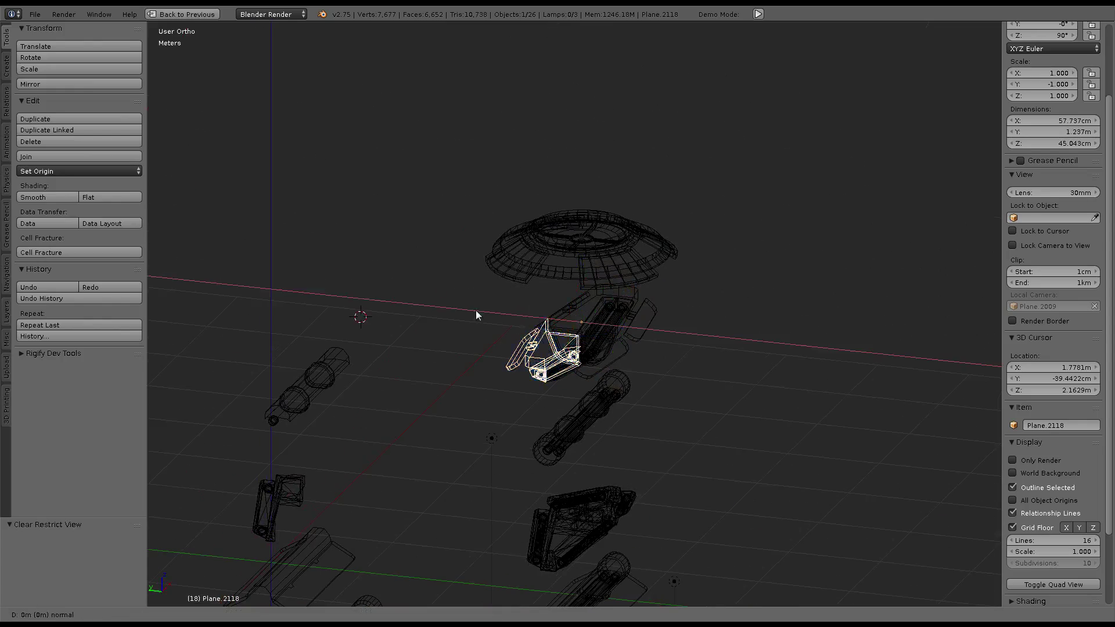
key(3)
key(Return)
Orbit up through the lamp parts and select the ceiling dish Plane.2112
mouse_move(325, 291)
middle_down()
mouse_move(361, 277)
mouse_move(391, 293)
mouse_move(594, 333)
middle_up()
scroll(594, 334, up, 4)
right_click(706, 343)
scroll(703, 343, down, 4)
mouse_move(703, 343)
middle_down()
mouse_move(526, 285)
mouse_move(571, 308)
middle_up()
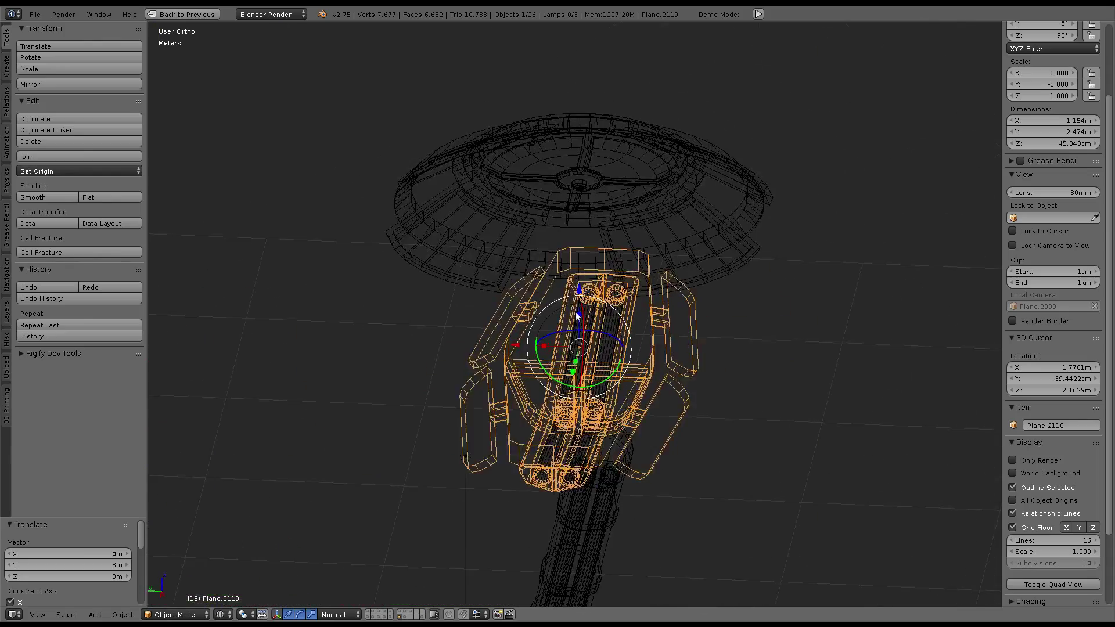
right_click(570, 308)
middle_drag(466, 262, 569, 209)
right_click(569, 209)
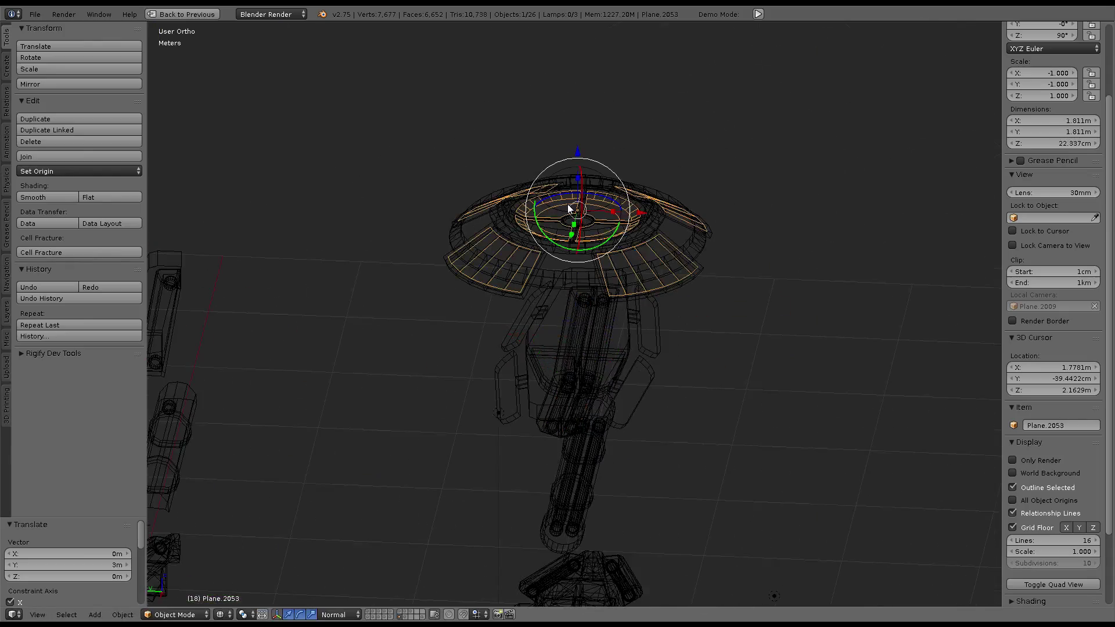
right_click(566, 193)
View the dish from top, enter Edit Mode, and isolate its mesh with selection cleared
key(KP_7)
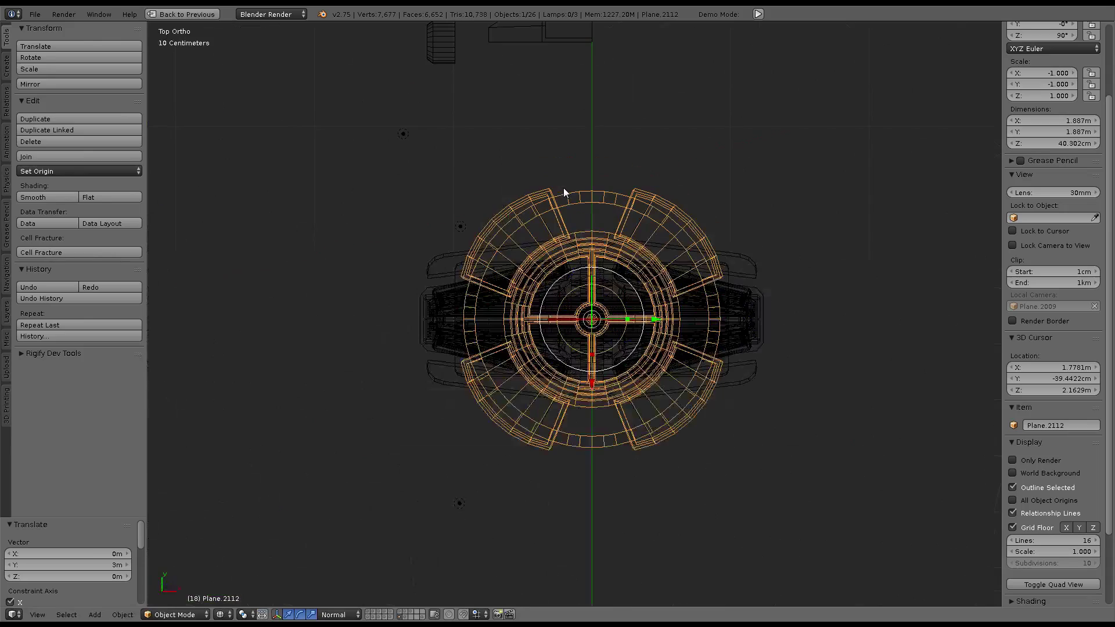
key(Tab)
scroll(571, 378, up, 4)
scroll(571, 377, down, 2)
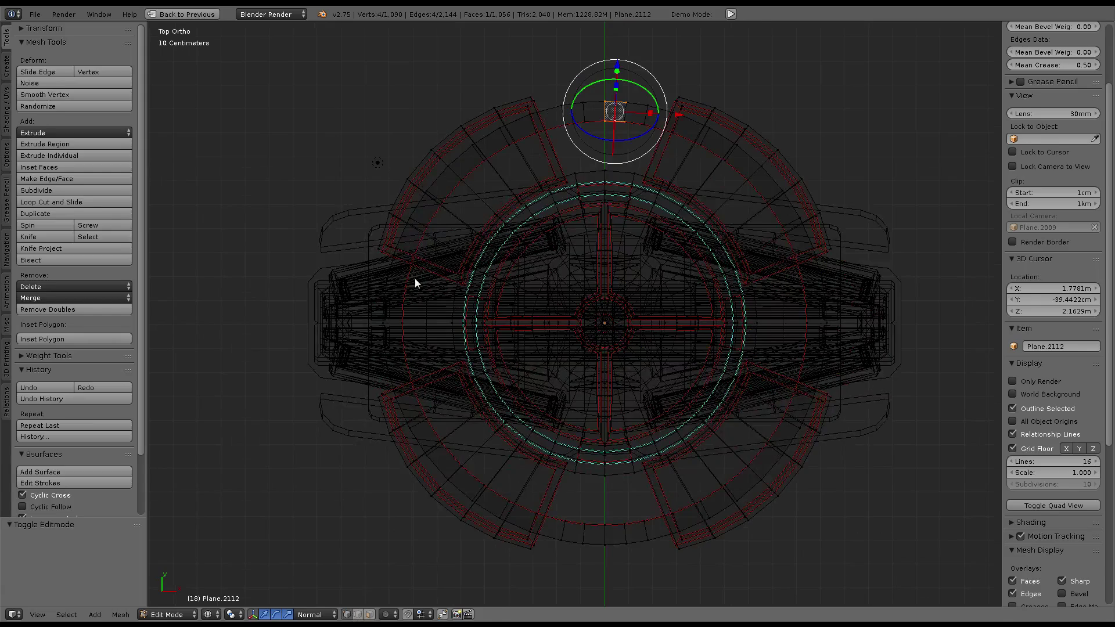
key(a)
key(KP_Divide)
key(a)
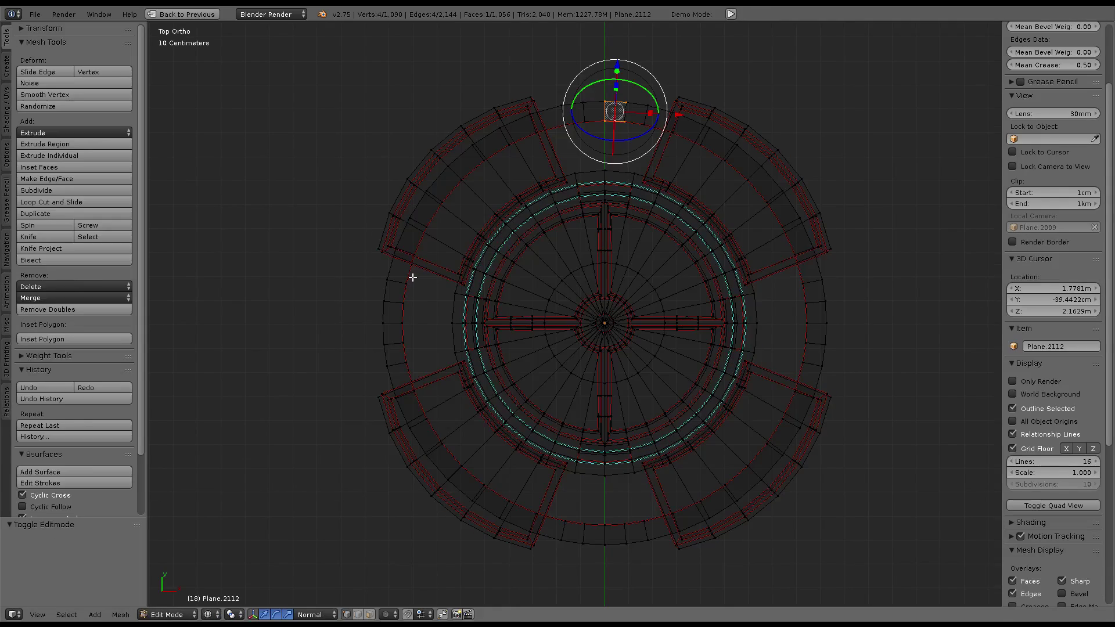
Box-select the upper-left quarter of the dish mesh, including its outer pieces and top strip
right_click(354, 302)
scroll(348, 316, up, 2)
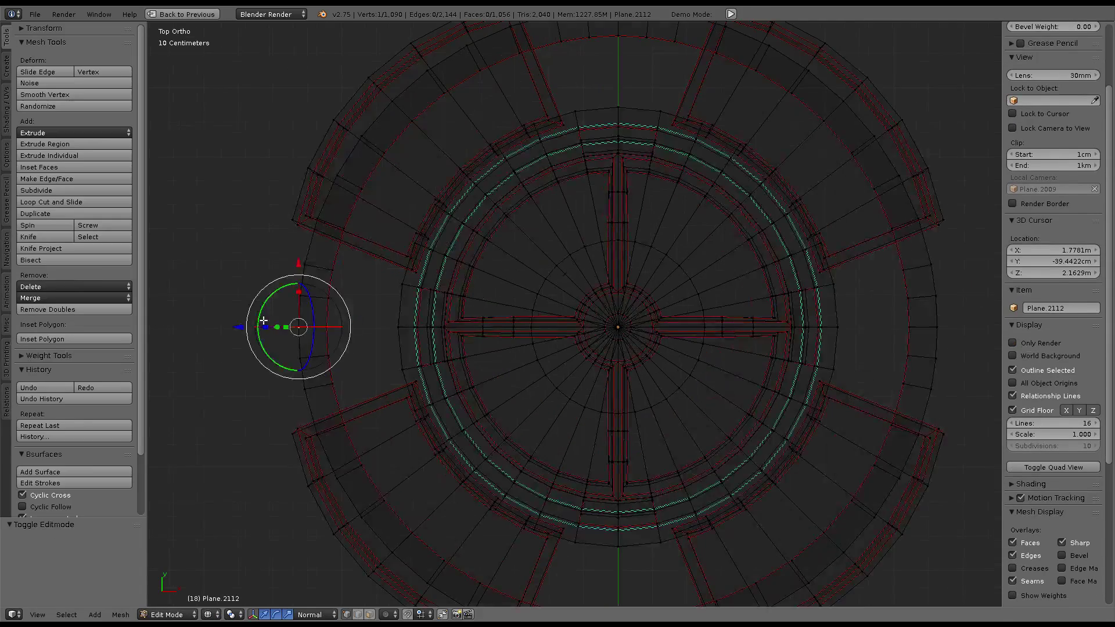
key(b)
drag(261, 327, 620, 83)
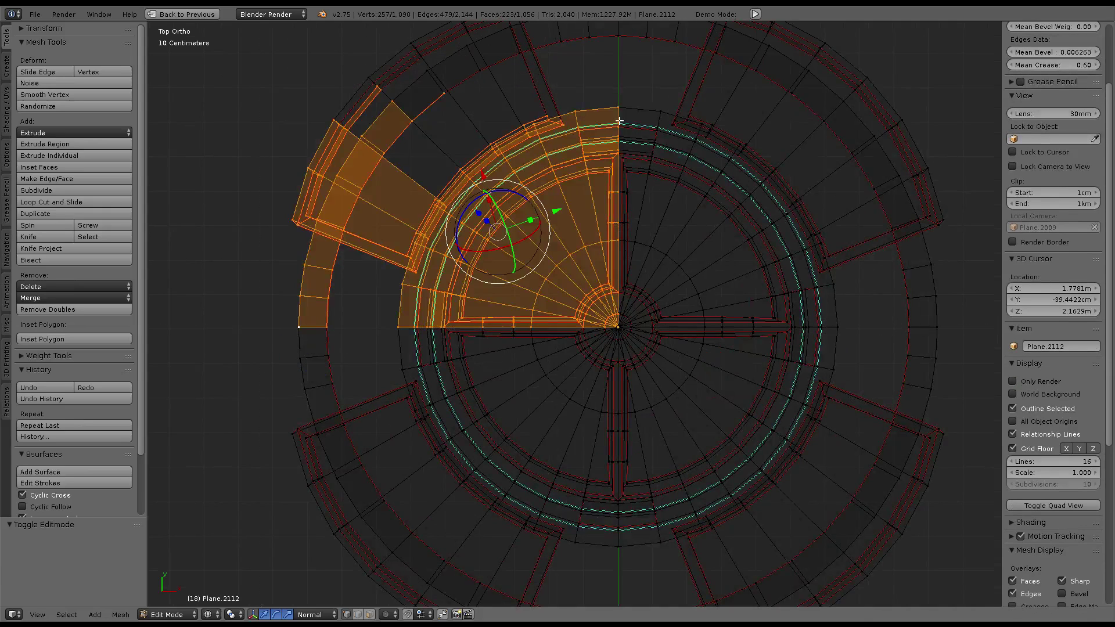
key(b)
drag(620, 327, 226, 230)
shift+middle_drag(618, 327, 611, 453)
key(b)
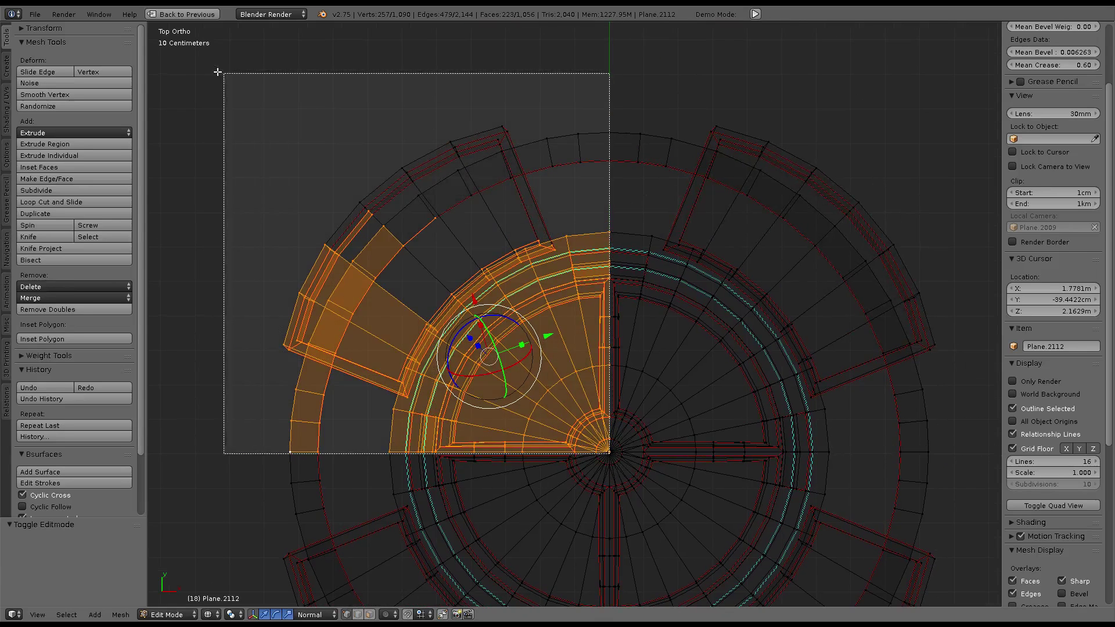
drag(611, 453, 177, 64)
key(b)
drag(611, 189, 509, 14)
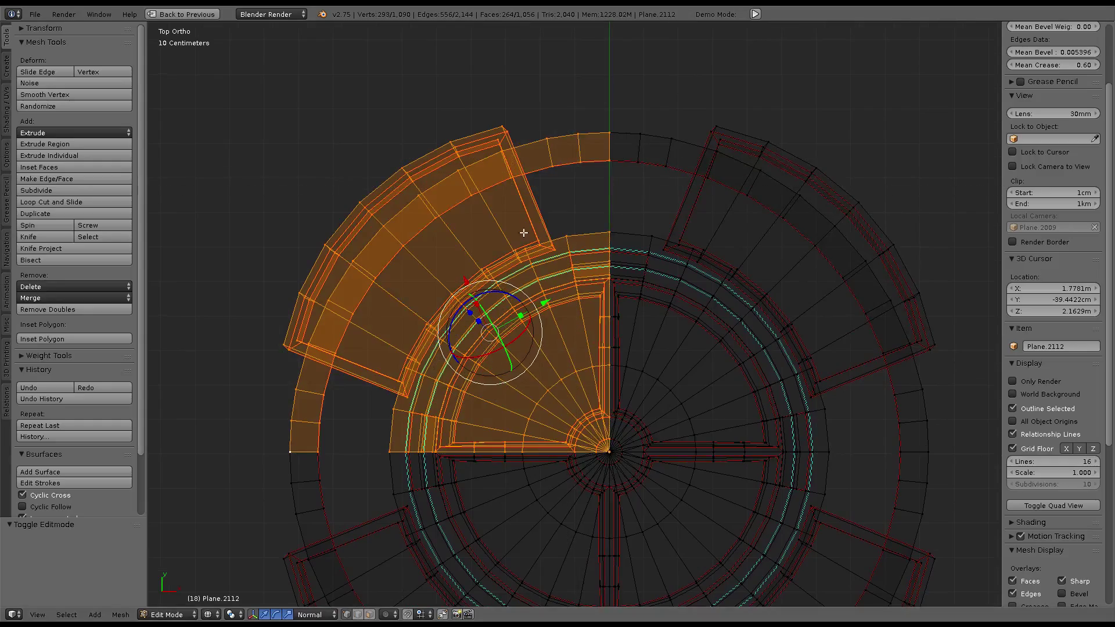
Zoom and pan to inspect the selected quarter, including its fan corner
shift+middle_drag(523, 233, 549, 195)
scroll(510, 312, up, 1)
scroll(523, 308, up, 2)
scroll(511, 299, up, 2)
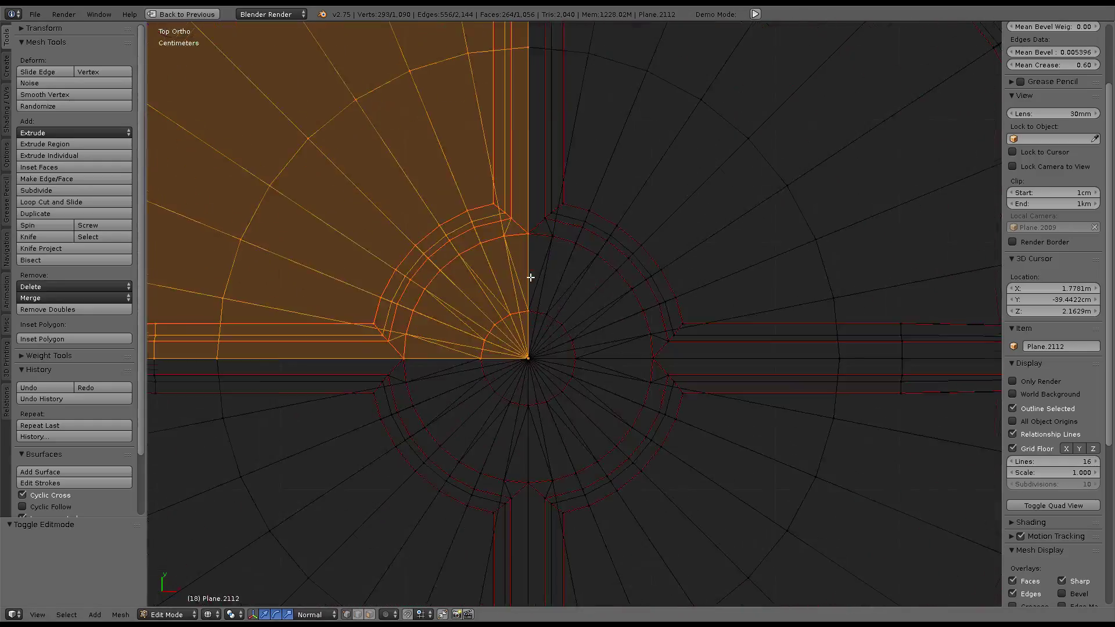
scroll(498, 289, up, 1)
scroll(650, 286, down, 10)
scroll(647, 281, up, 3)
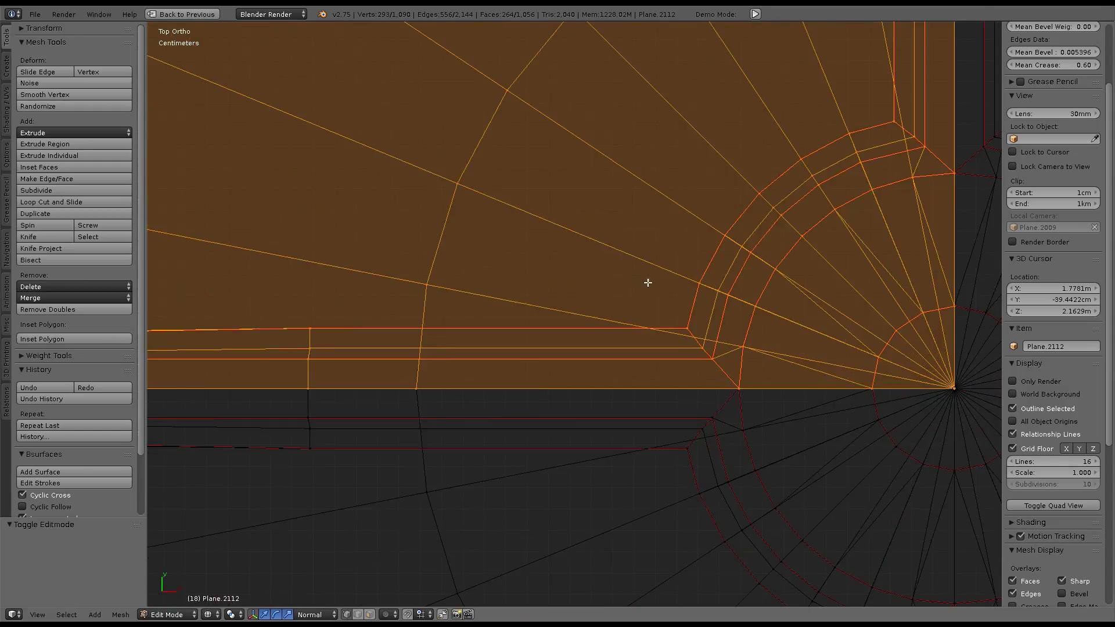
scroll(609, 302, up, 2)
shift+middle_drag(567, 318, 399, 305)
scroll(447, 301, up, 1)
scroll(447, 301, down, 3)
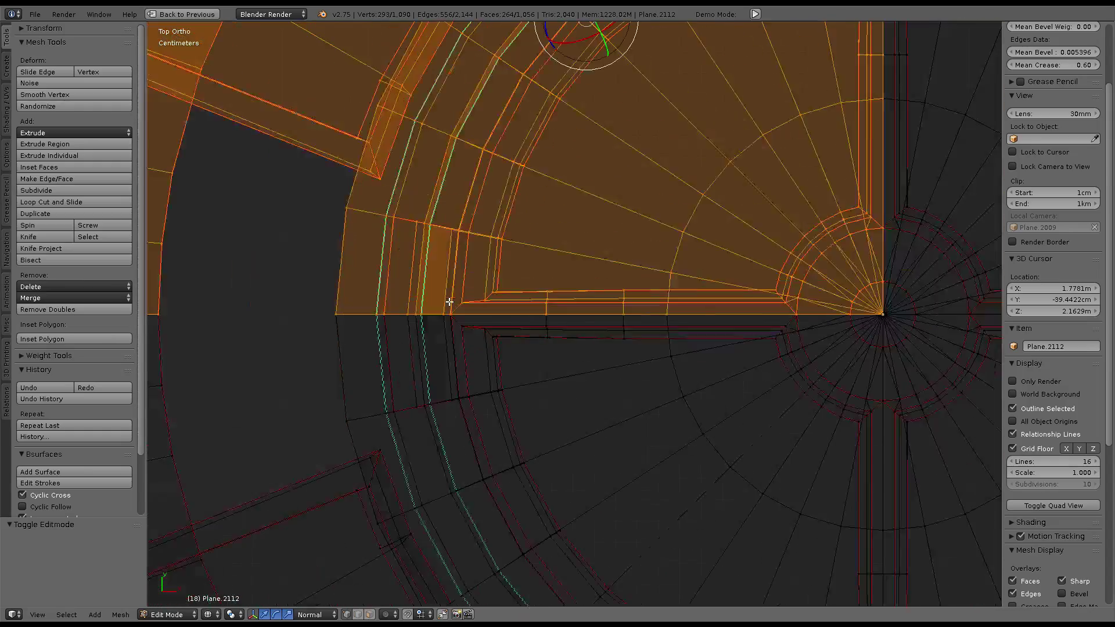
scroll(448, 302, down, 3)
scroll(450, 300, down, 2)
Enlarge the UV editor and test-move the quarter's UV islands, cancelling each move
key(shift+space)
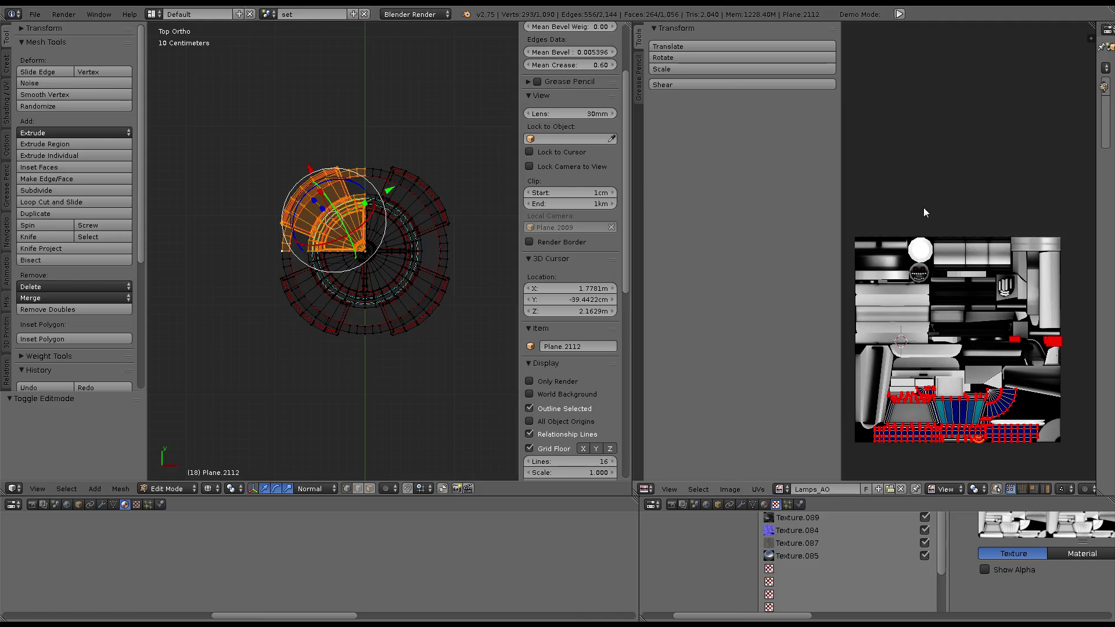
key(shift+space)
scroll(721, 274, up, 6)
middle_drag(722, 274, 637, 219)
scroll(637, 219, down, 3)
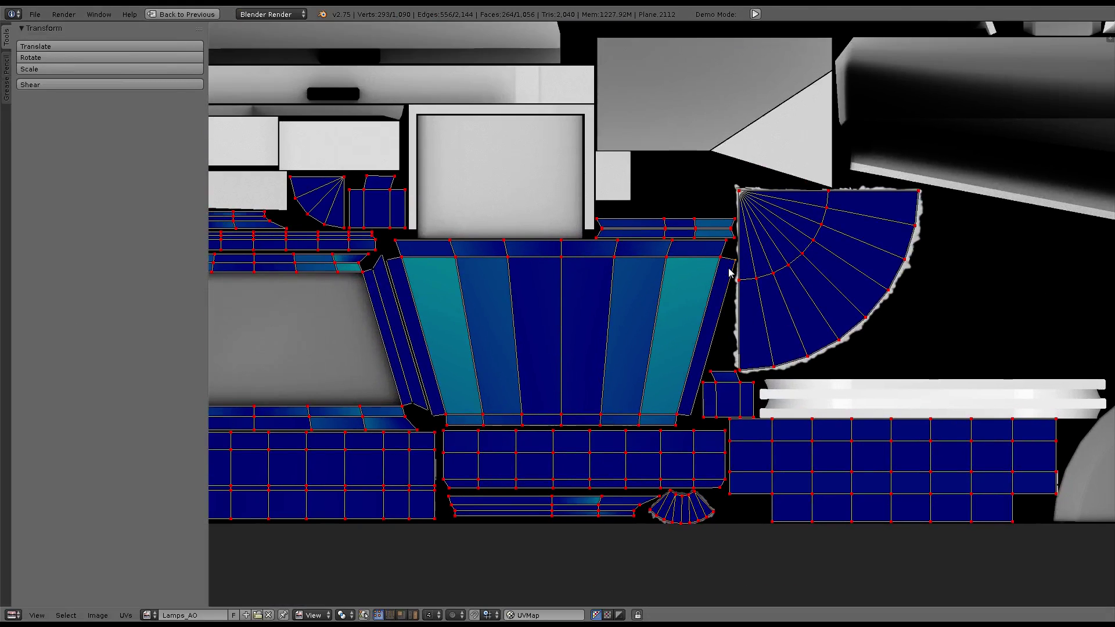
key(g)
key(Escape)
scroll(779, 286, up, 3)
key(g)
key(Escape)
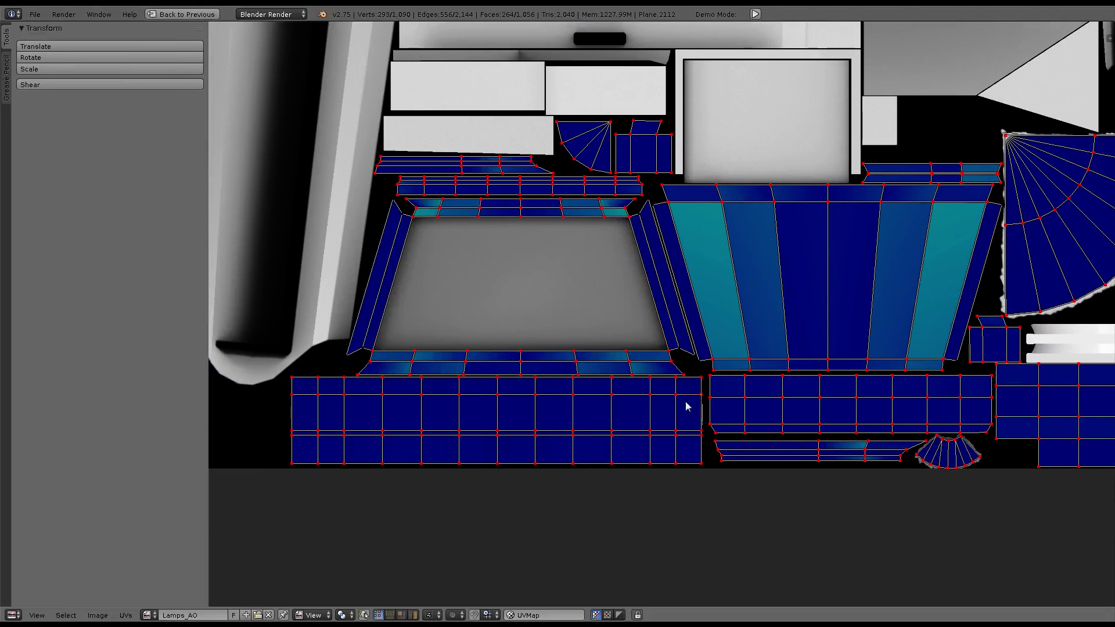
Check the left-hand UV islands unchanged, then return to the full-window 3D view
middle_drag(916, 387, 816, 423)
key(g)
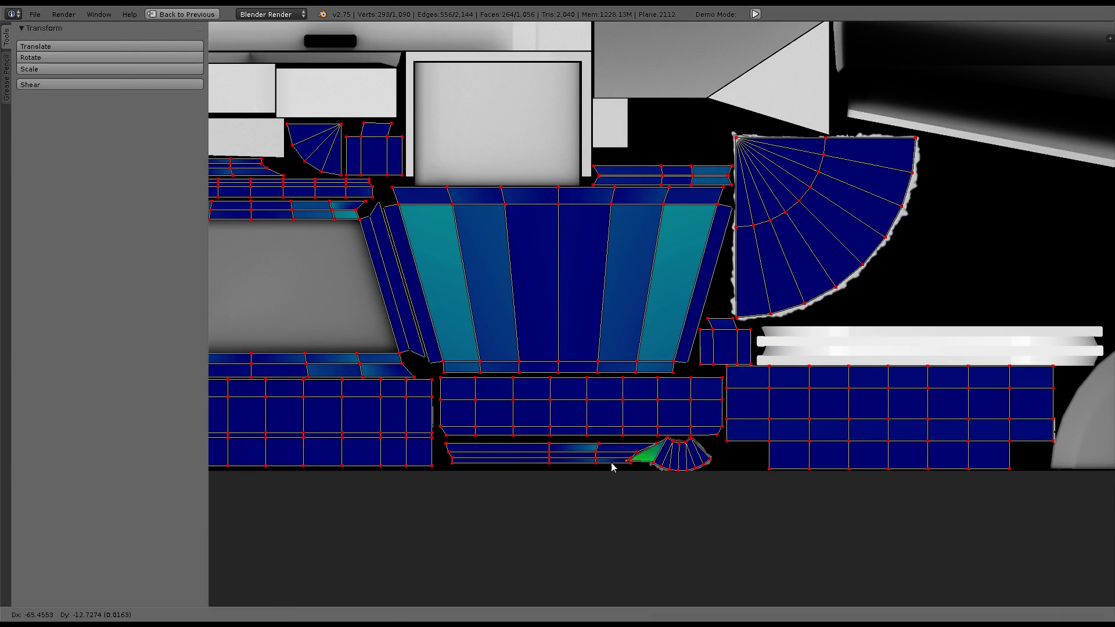
key(Escape)
scroll(737, 249, down, 3)
ctrl+scroll(737, 250, up, 5)
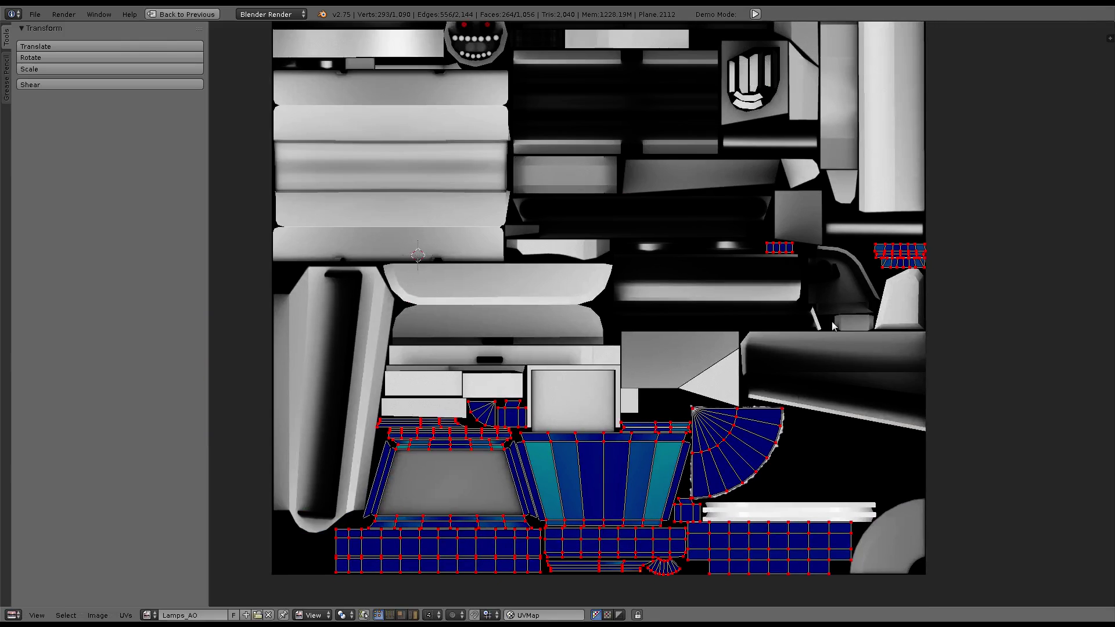
key(shift+F5)
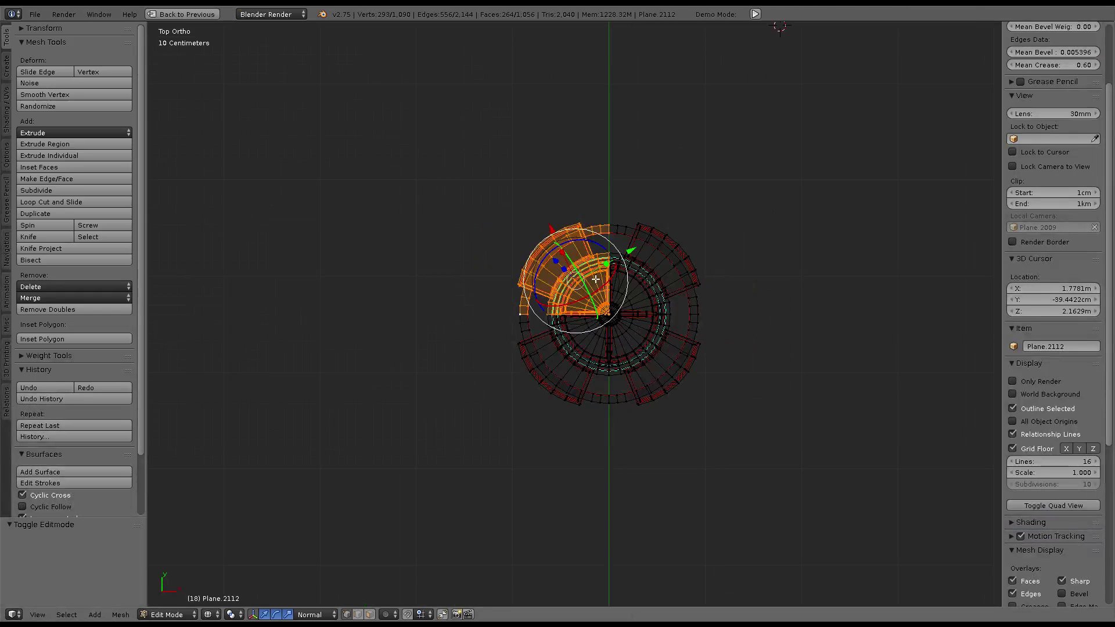
Duplicate the selected quarter in place and separate it into a new object
scroll(574, 317, up, 5)
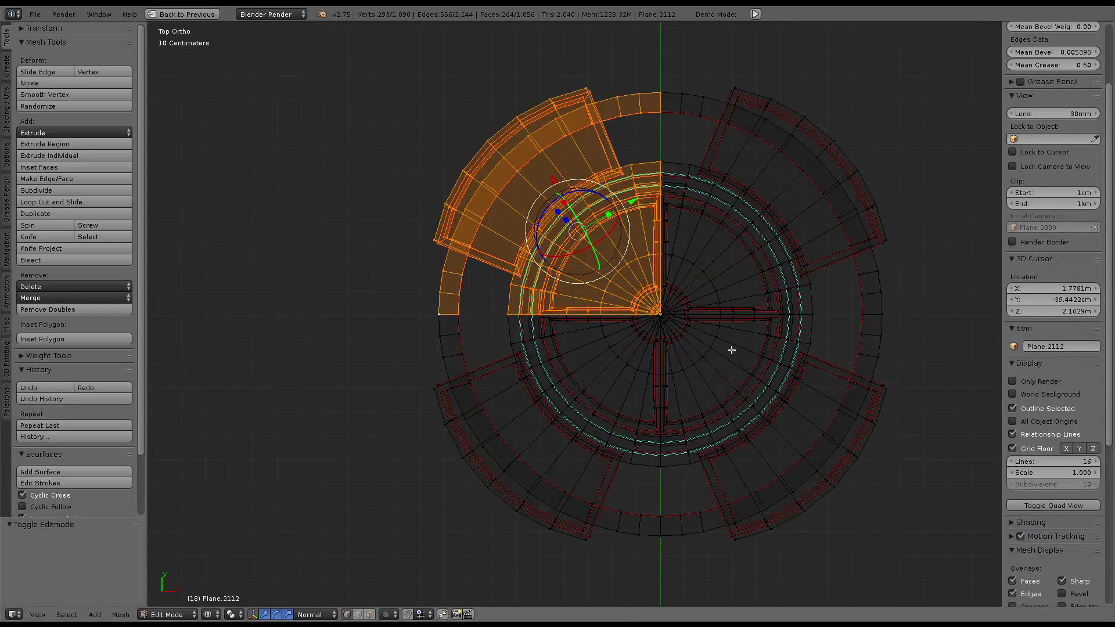
key(shift+d)
right_click(653, 302)
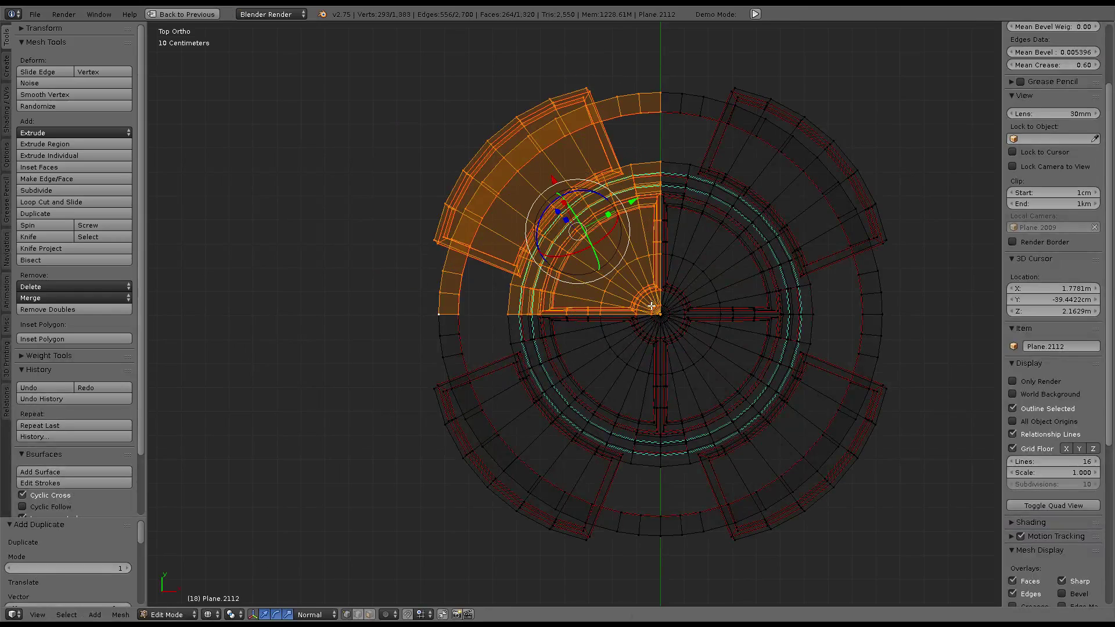
key(p)
click(642, 307)
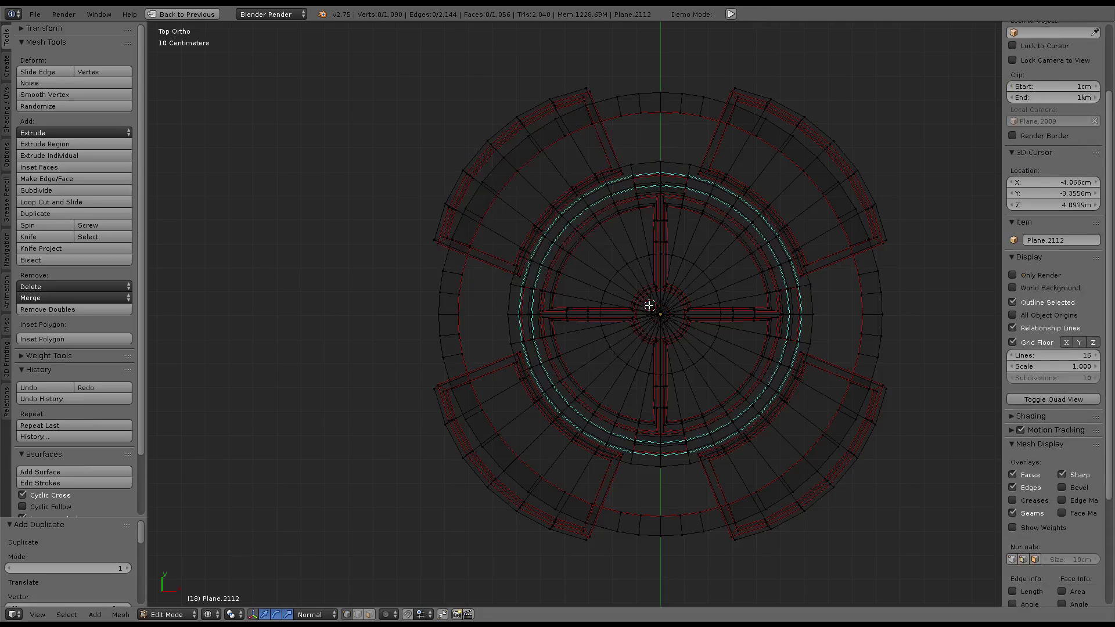
key(Tab)
click(570, 241)
Move the separated quarter object 1.9 m along Y
key(g)
right_click(589, 187)
scroll(627, 331, down, 5)
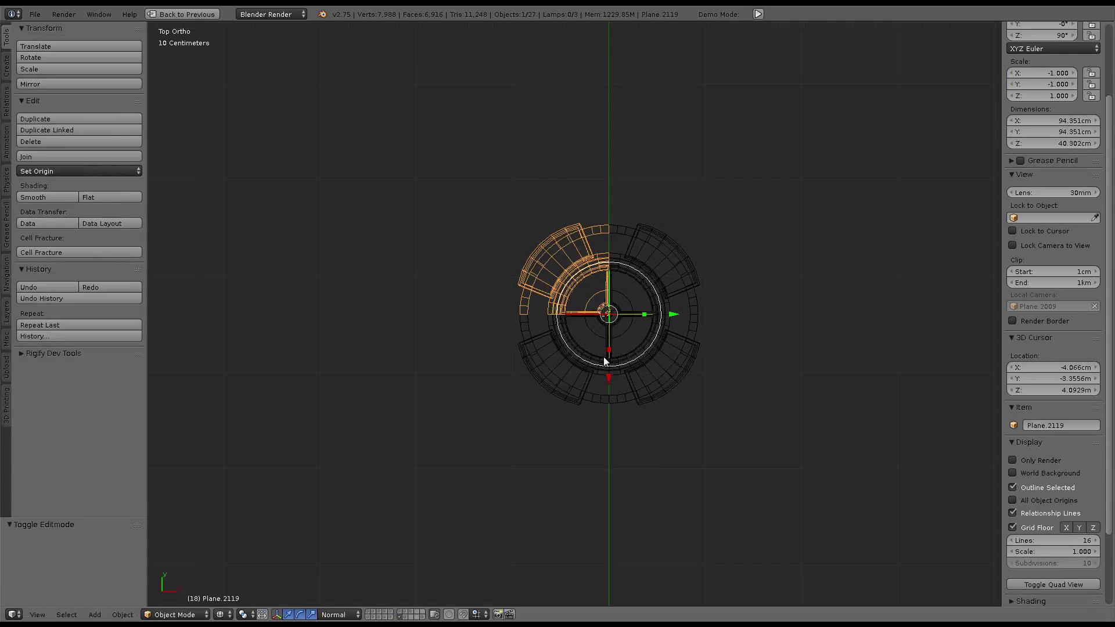
drag(604, 361, 591, 194)
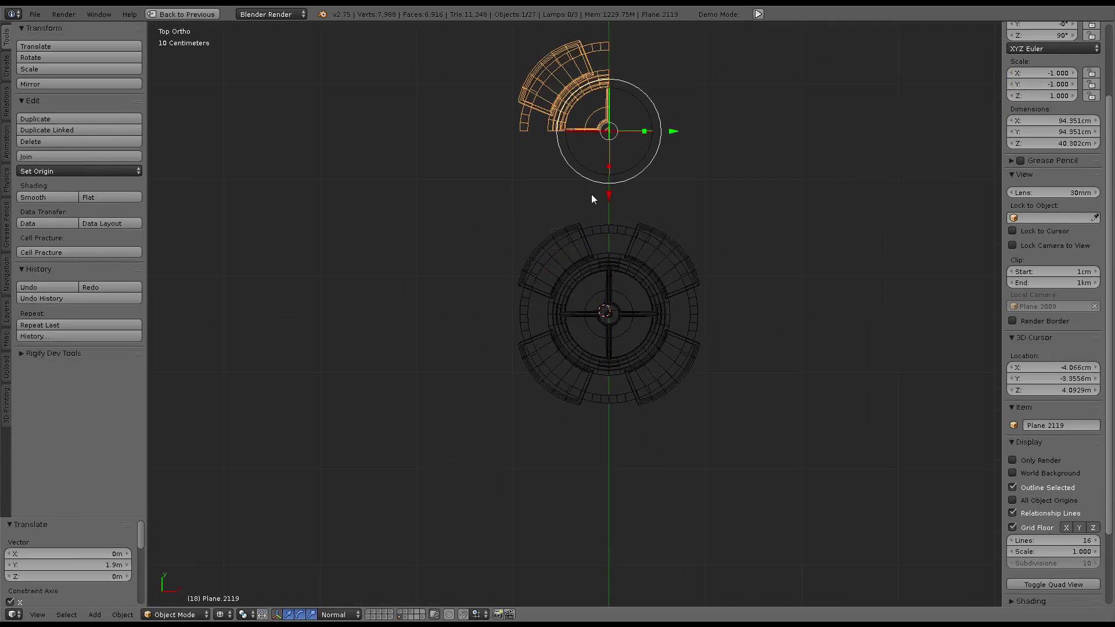
Unhide all lamp parts and frame the separated quarter, then select Plane.2113
key(alt+h)
middle_drag(485, 316, 607, 239)
right_click(455, 268)
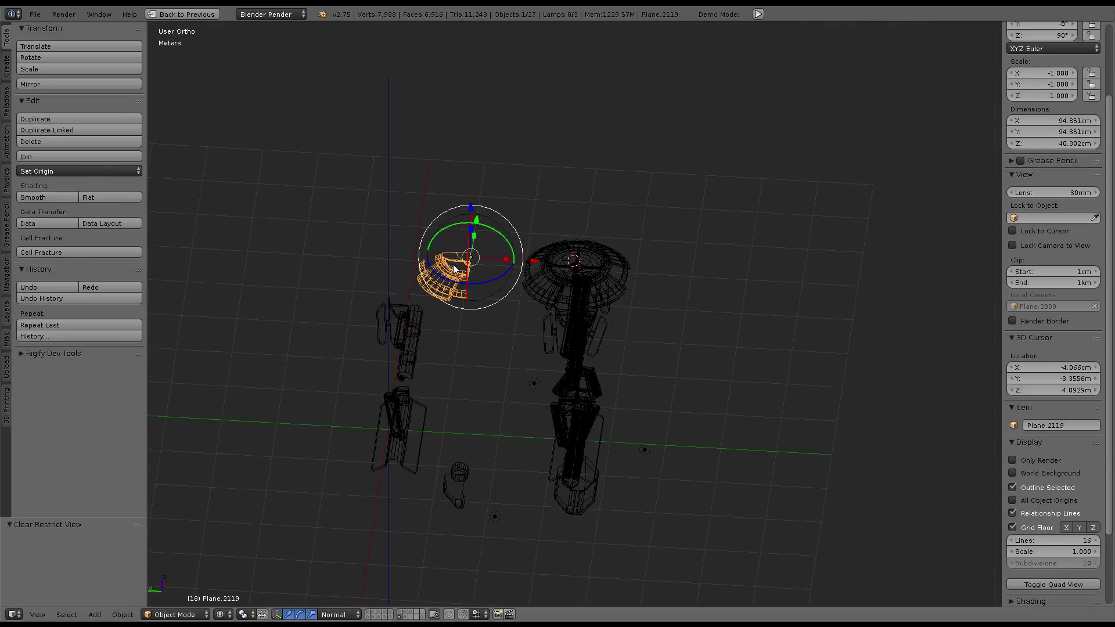
key(KP_Decimal)
scroll(527, 215, down, 4)
scroll(601, 247, down, 3)
right_click(608, 360)
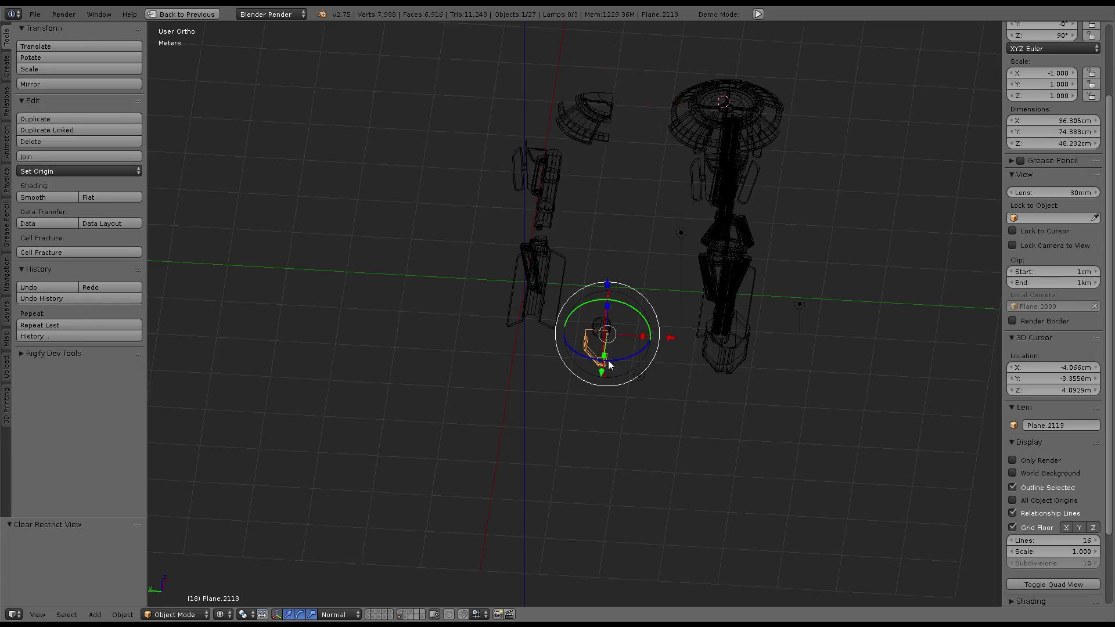
Switch to perspective, orbit above the lamp, and select the ring object Plane.2053
mouse_move(681, 336)
middle_down()
mouse_move(614, 273)
mouse_move(654, 286)
middle_up()
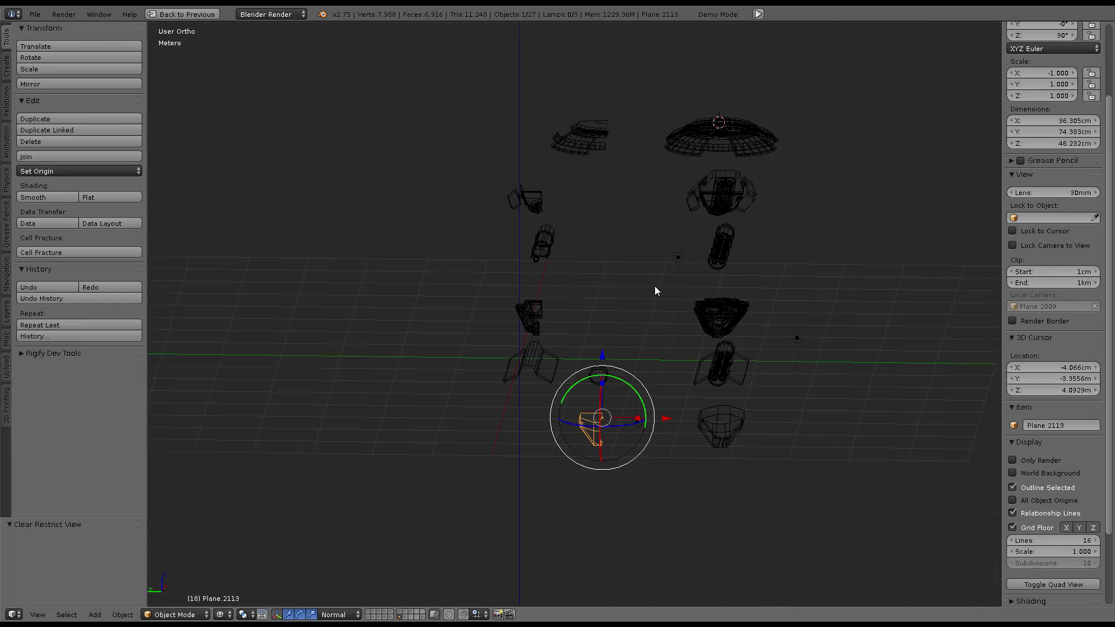
key(KP_5)
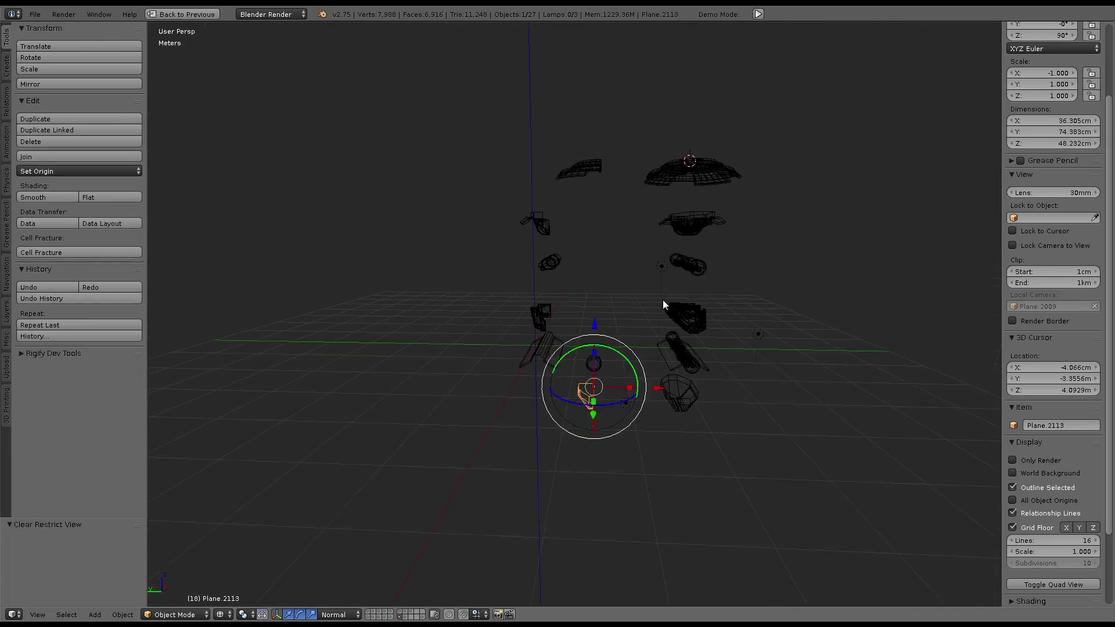
scroll(663, 299, up, 3)
scroll(620, 301, up, 3)
mouse_move(643, 289)
middle_down()
mouse_move(677, 169)
mouse_move(665, 128)
middle_up()
right_click(677, 169)
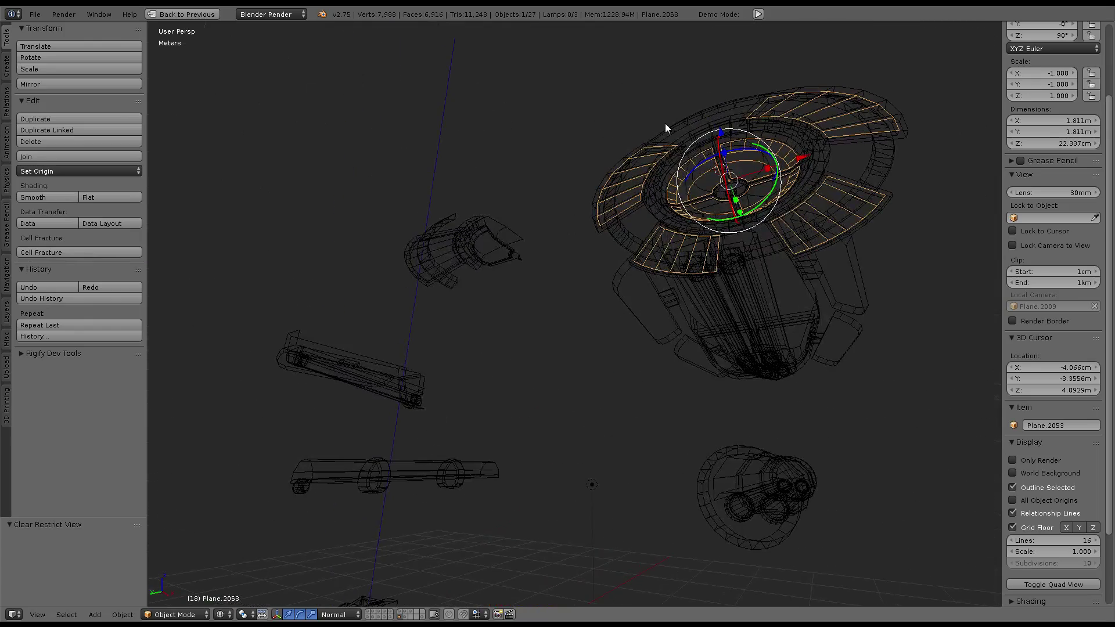
Check the ring's modifier settings, then maximize the 3D view looking down on the saucer
key(ctrl+Up)
click(741, 505)
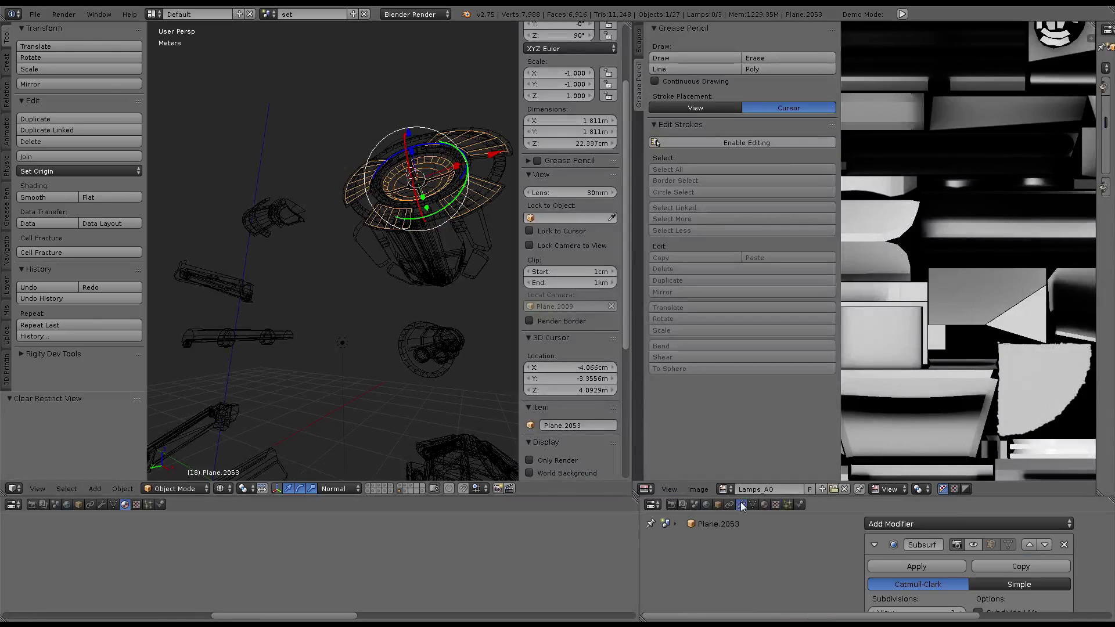
key(ctrl+Up)
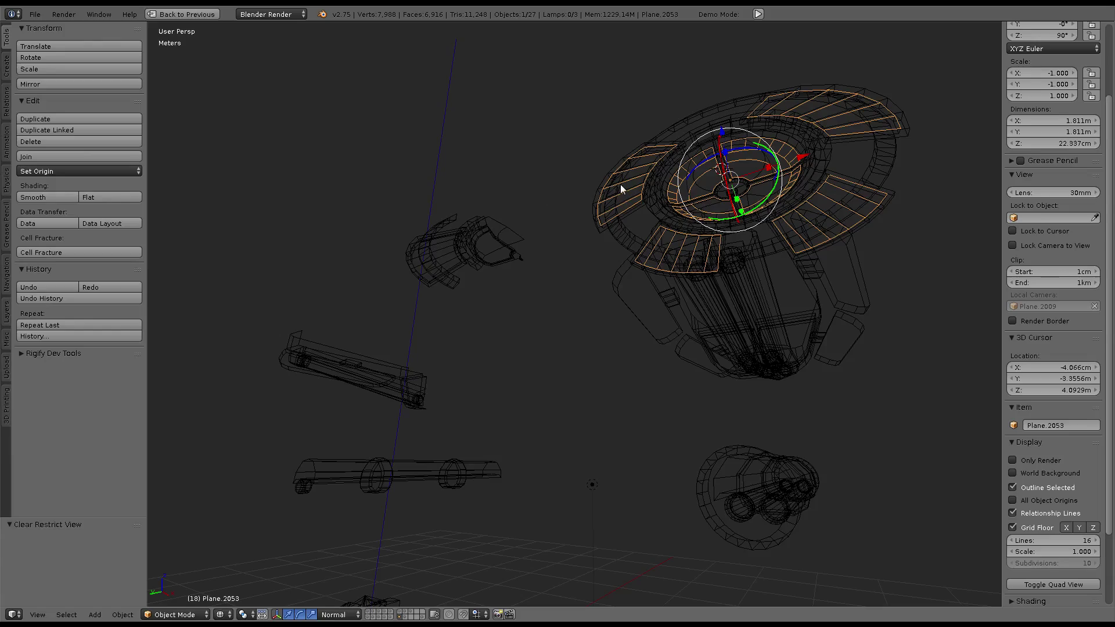
mouse_move(620, 183)
middle_down()
mouse_move(544, 259)
mouse_move(540, 344)
mouse_move(616, 279)
middle_up()
Duplicate the saucer's linked face regions in place and separate them into a new object
key(Tab)
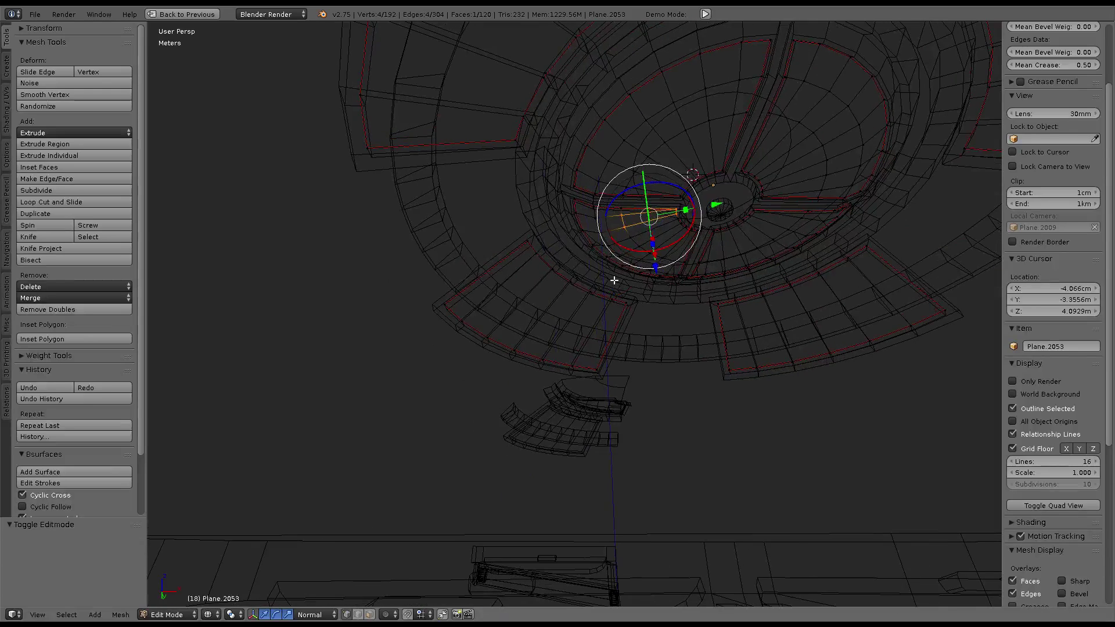
key(l)
key(l)
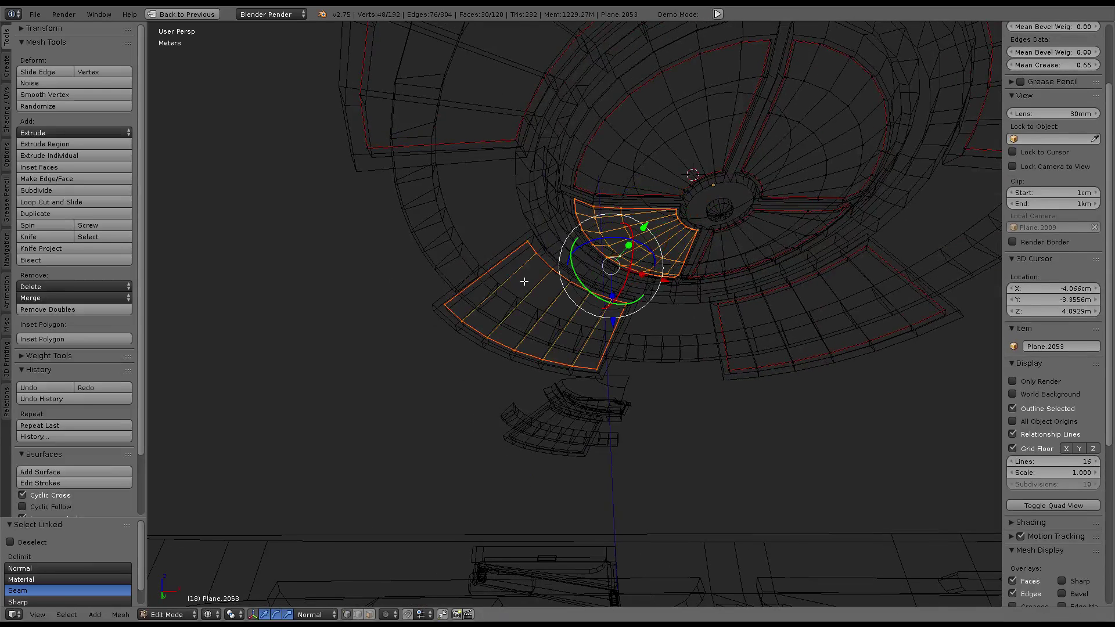
key(shift+d)
right_click(565, 266)
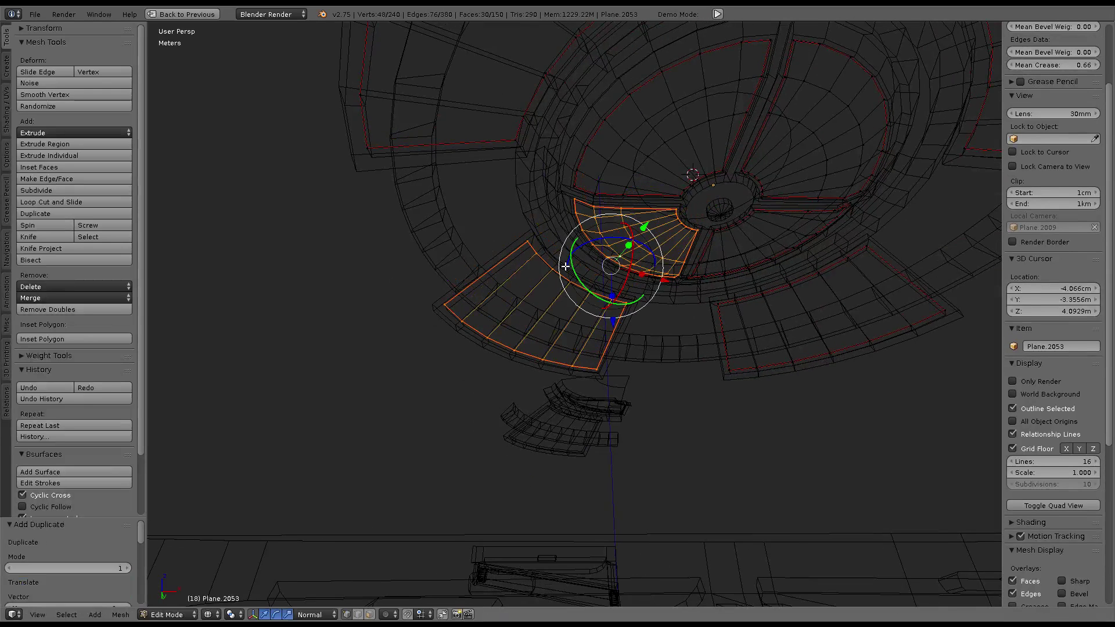
key(p)
click(567, 263)
key(Tab)
Move the new Plane.2120 part 6 m along the X axis
right_click(643, 262)
middle_drag(643, 262, 669, 266)
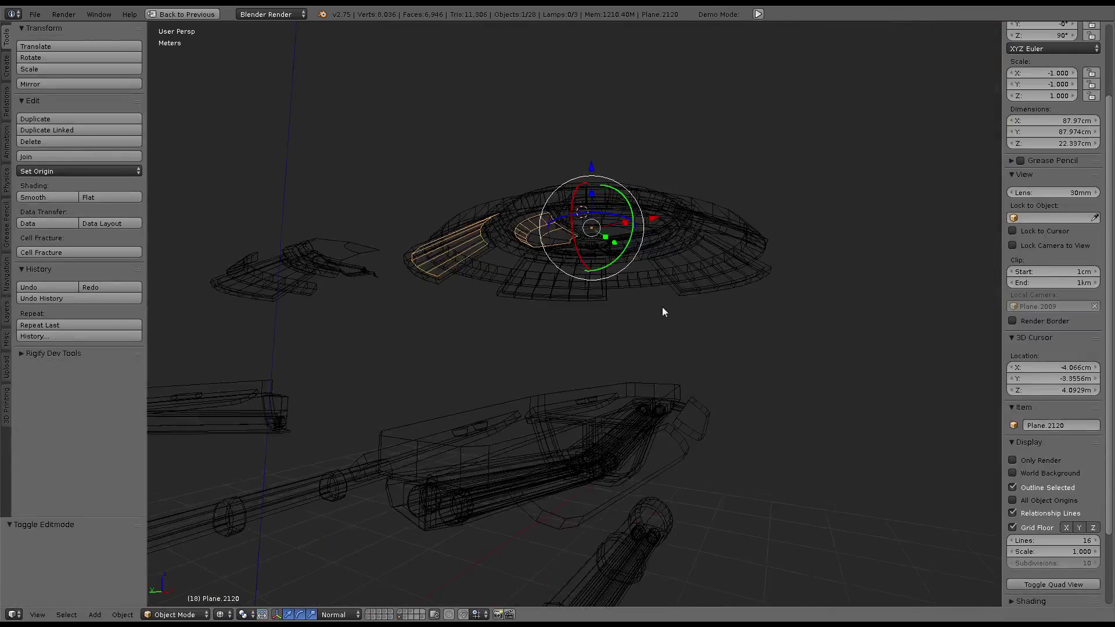
drag(658, 264, 357, 284)
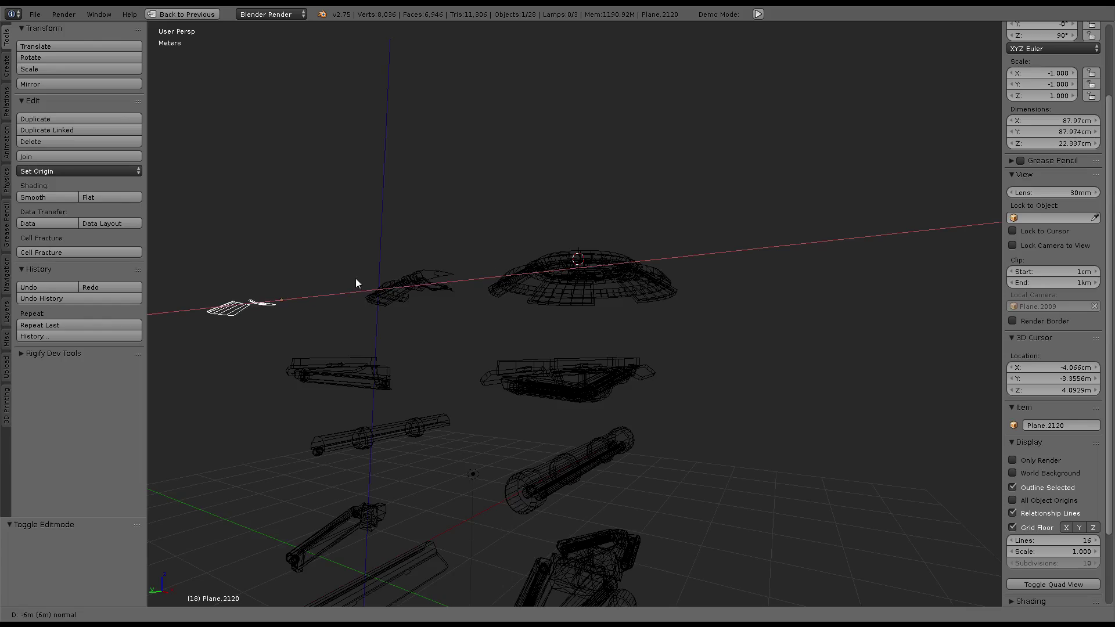
click(381, 283)
Select the tube part Plane.2051 and enter Edit Mode
mouse_move(383, 285)
middle_down()
mouse_move(540, 323)
mouse_move(541, 291)
middle_up()
scroll(546, 313, up, 3)
right_click(571, 296)
key(Tab)
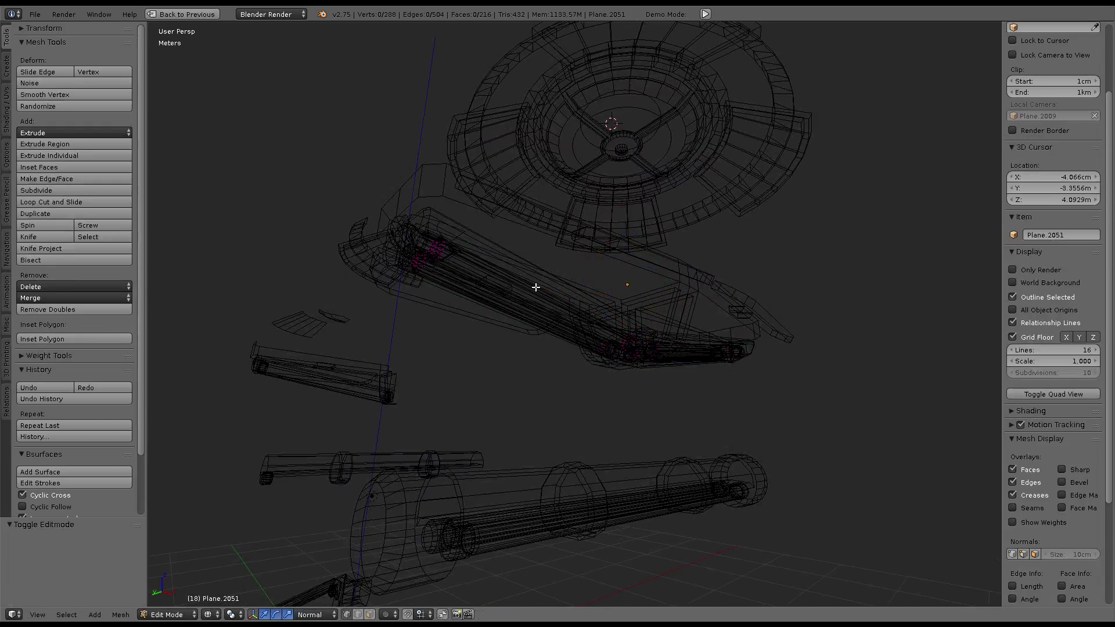
Select the linked tube geometry of Plane.2051 with the UV image shown alongside
right_click(432, 265)
key(l)
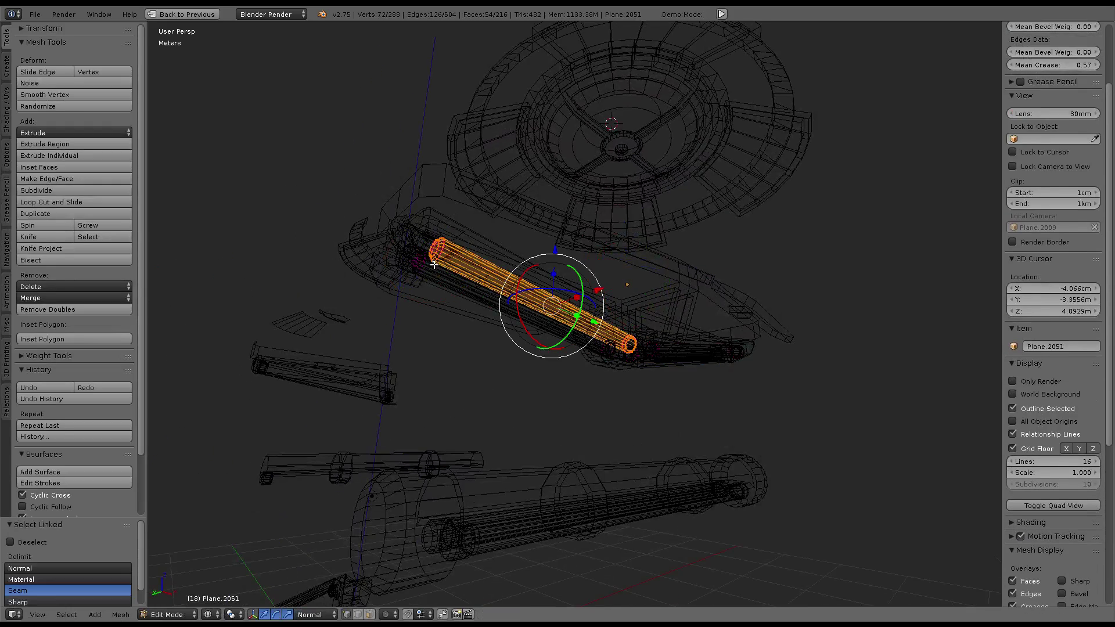
key(ctrl+Up)
scroll(968, 274, down, 4)
scroll(968, 274, up, 3)
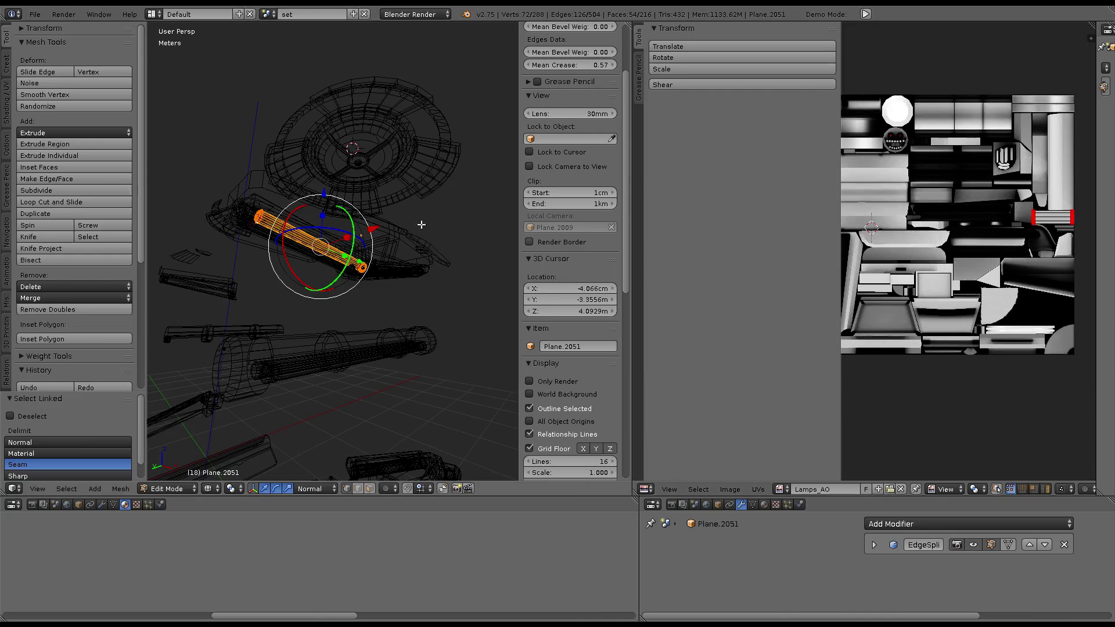
right_click(240, 233)
key(l)
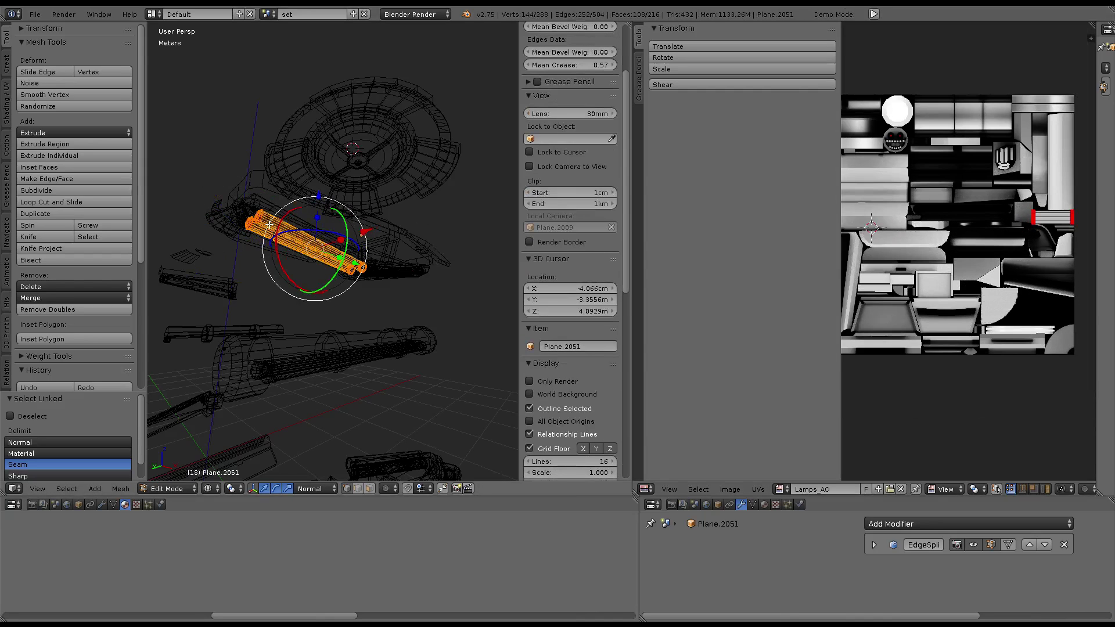
right_click(261, 222)
key(l)
mouse_move(268, 224)
middle_down()
mouse_move(263, 217)
mouse_move(296, 227)
middle_up()
Duplicate the selected tube in place and separate it into its own object
key(shift+d)
key(Escape)
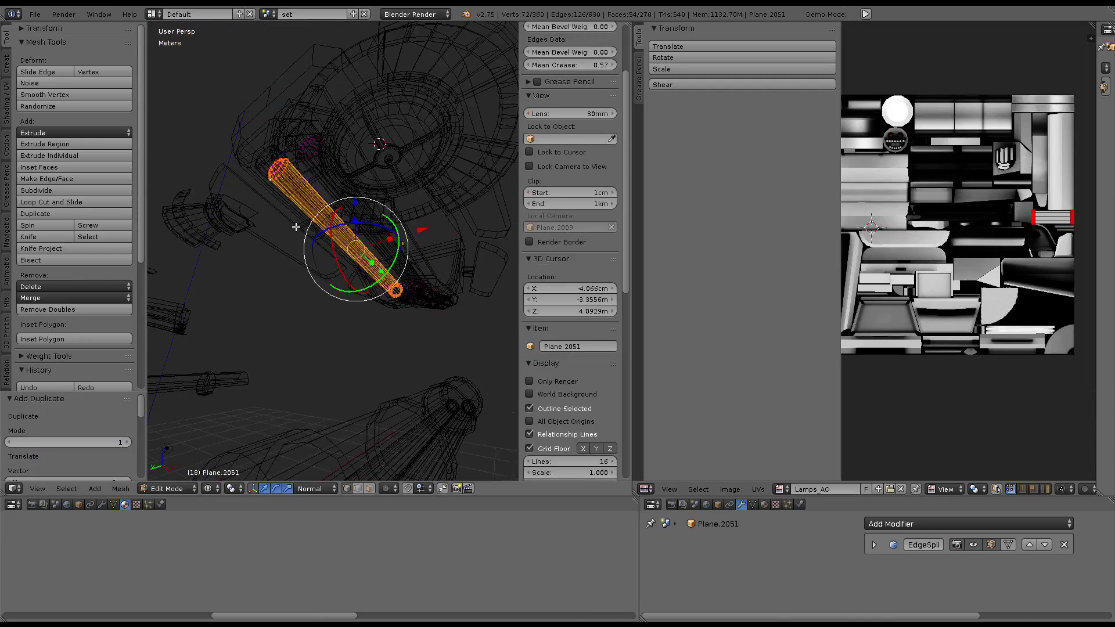
key(p)
click(297, 227)
key(Tab)
Move the thin rod part 2 m along Y
scroll(304, 217, down, 3)
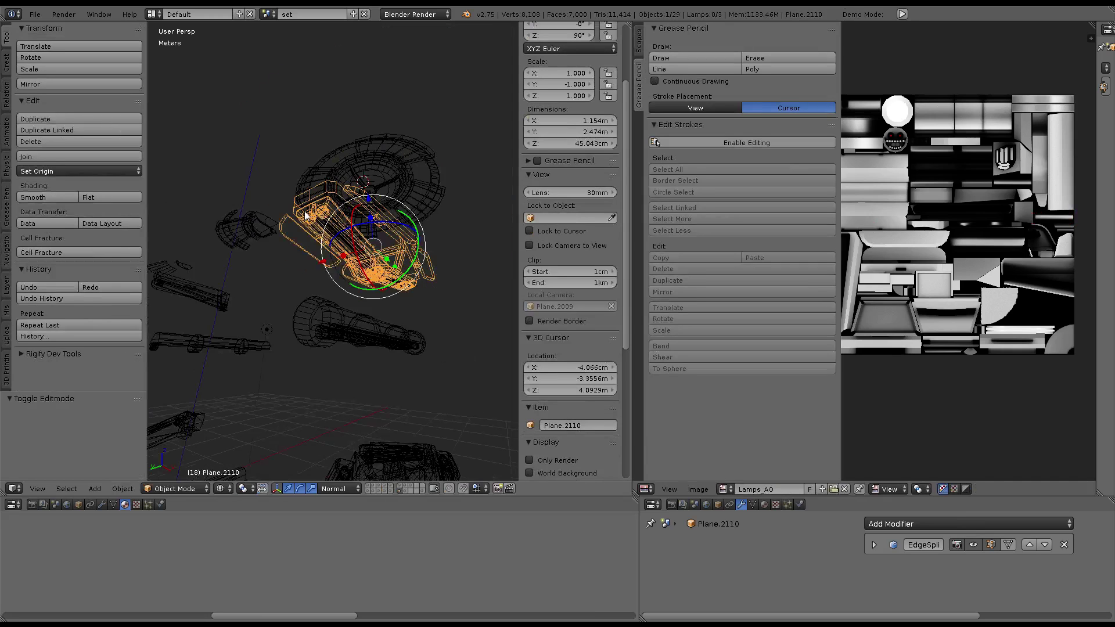
middle_drag(320, 234, 399, 207)
right_click(399, 207)
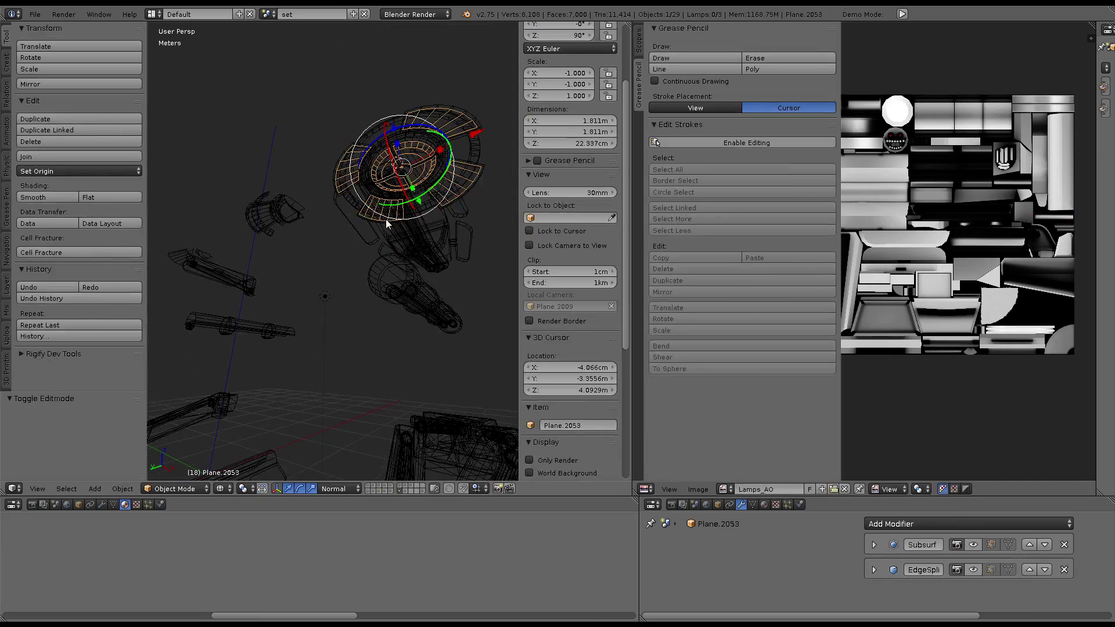
right_click(404, 234)
drag(347, 244, 267, 270)
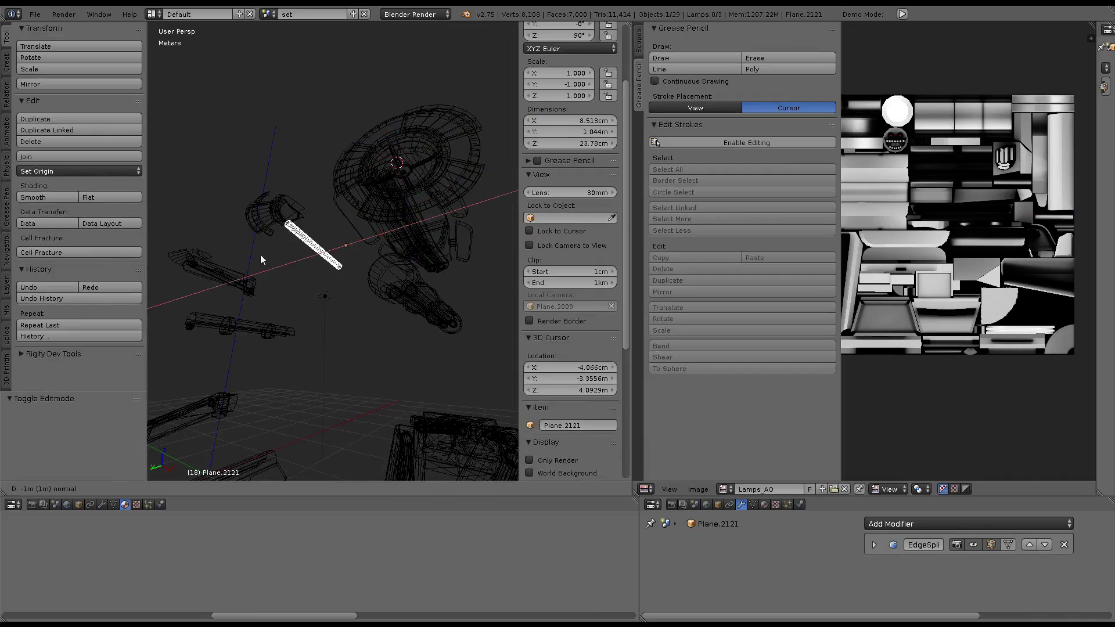
Edit the large tube part Plane.2026 and select its linked tube geometry
mouse_move(267, 270)
middle_down()
mouse_move(296, 299)
mouse_move(274, 231)
mouse_move(368, 306)
middle_up()
scroll(285, 284, up, 4)
right_click(368, 308)
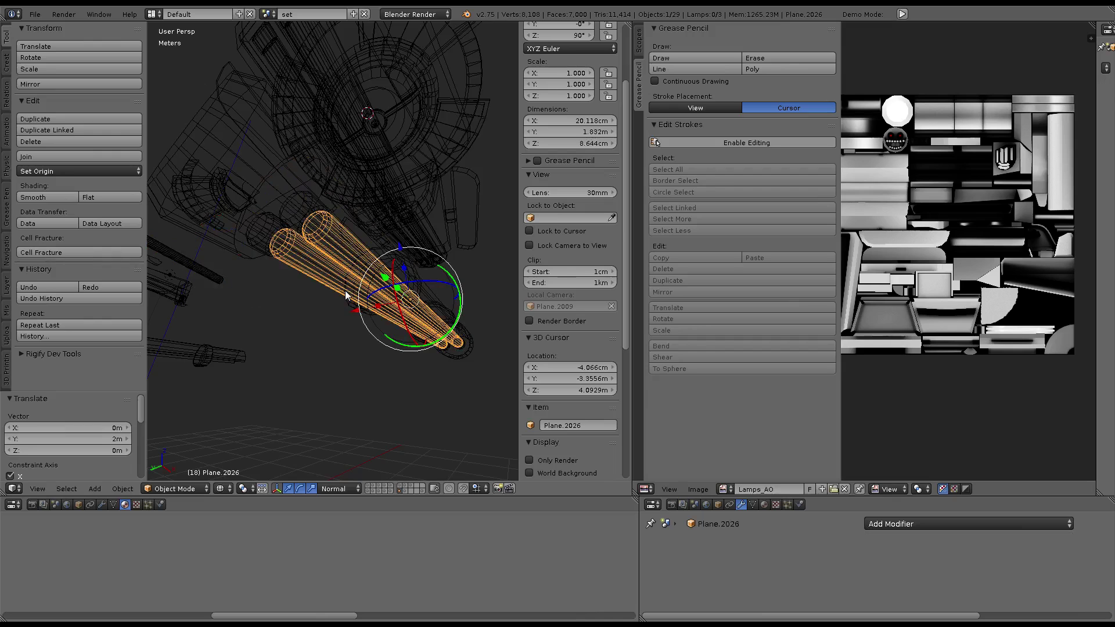
key(Tab)
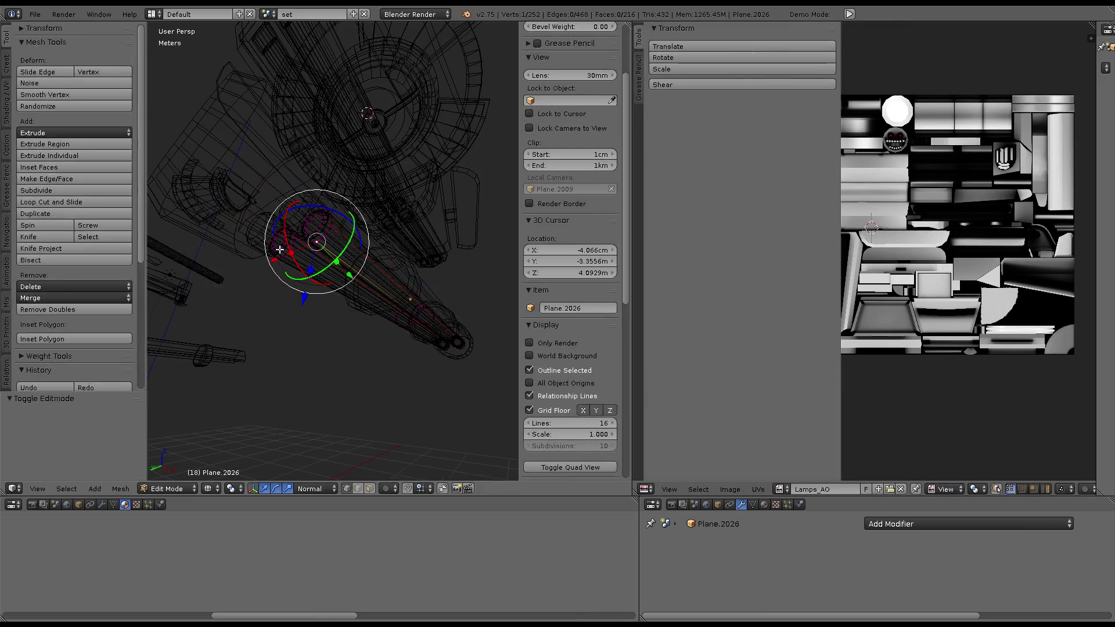
right_click(279, 250)
key(l)
middle_drag(279, 248, 271, 252)
scroll(373, 284, up, 3)
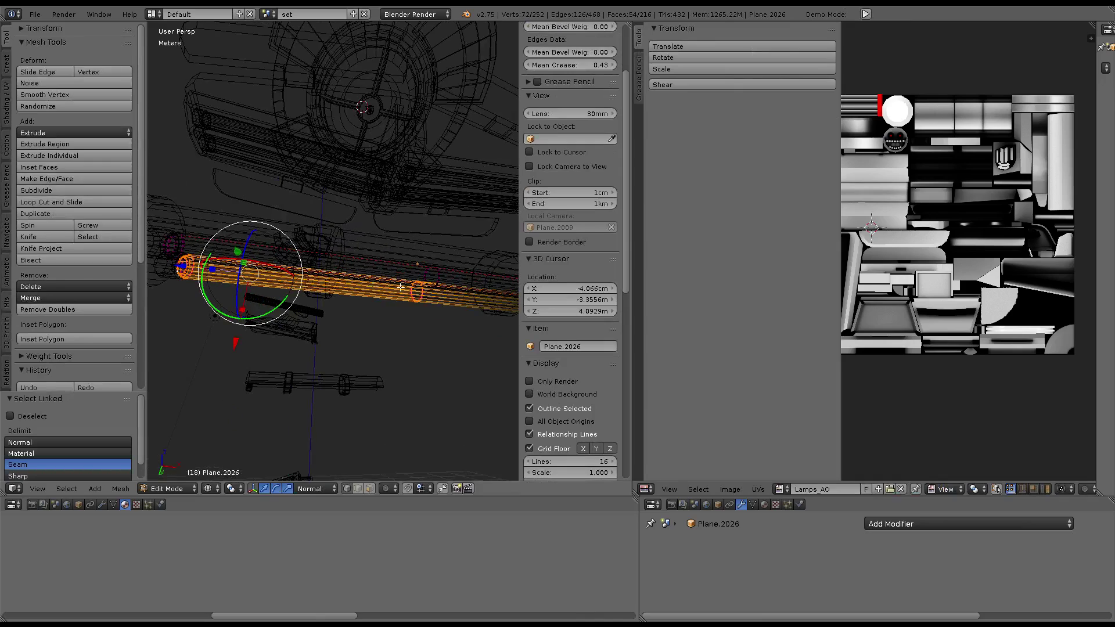
scroll(452, 289, down, 3)
middle_drag(1032, 223, 1048, 251)
scroll(1048, 252, up, 2)
middle_drag(348, 267, 467, 276)
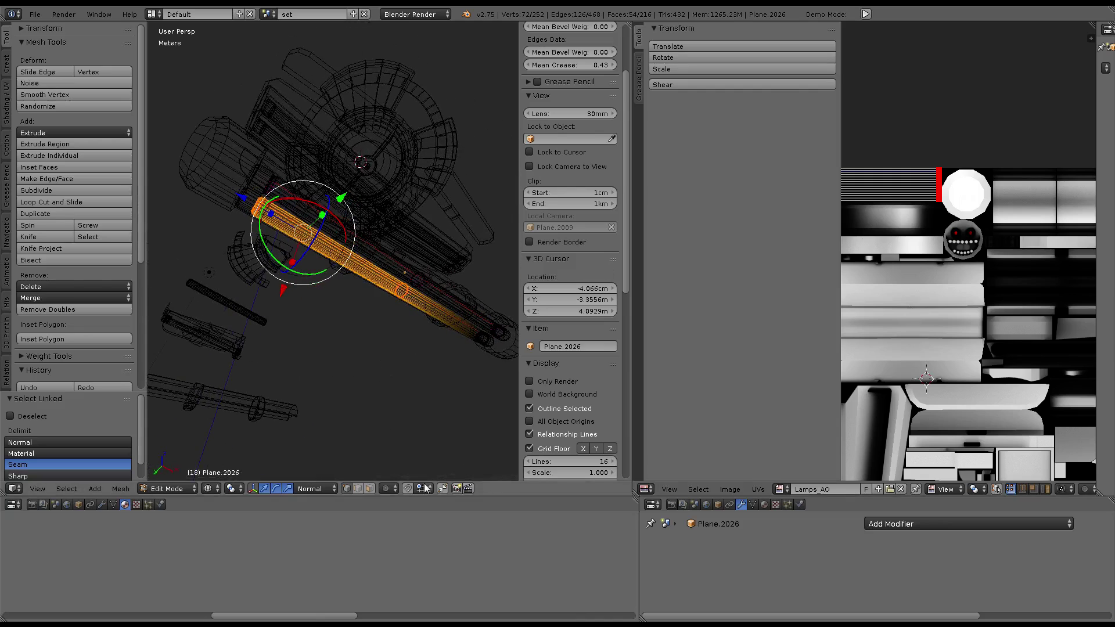
Select the whole short tube section instead of the long tube
right_click(331, 264)
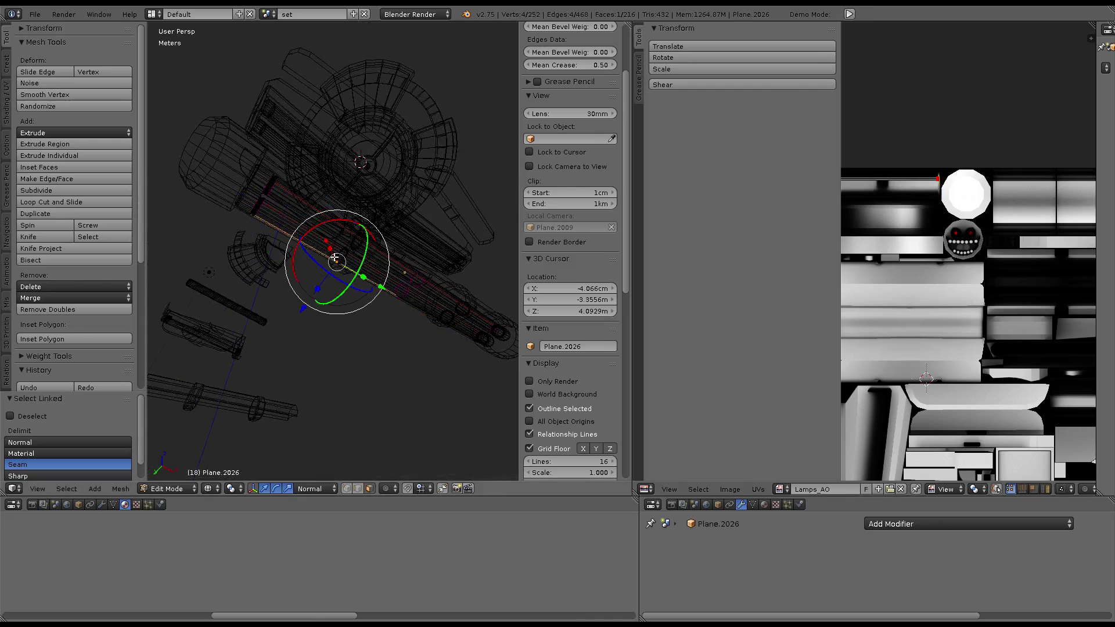
key(l)
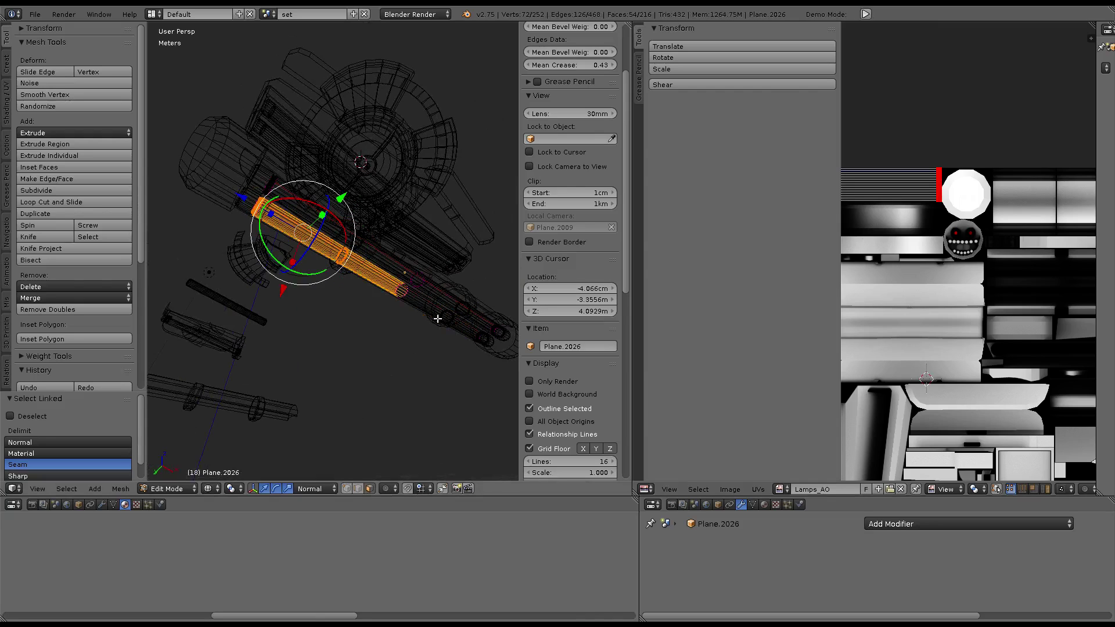
key(l)
right_click(430, 302)
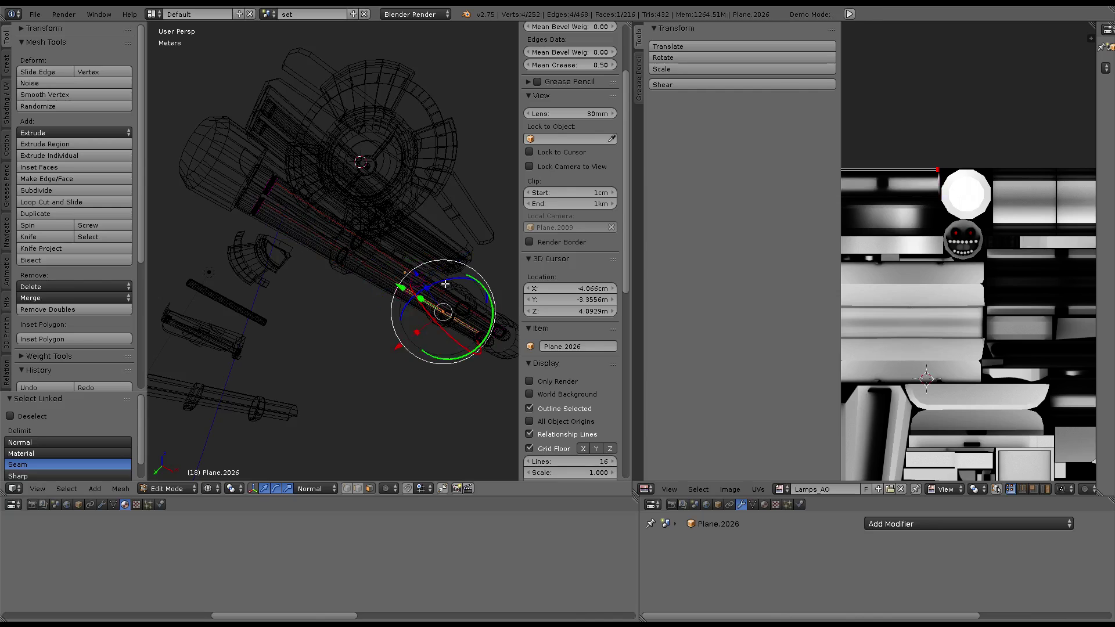
key(l)
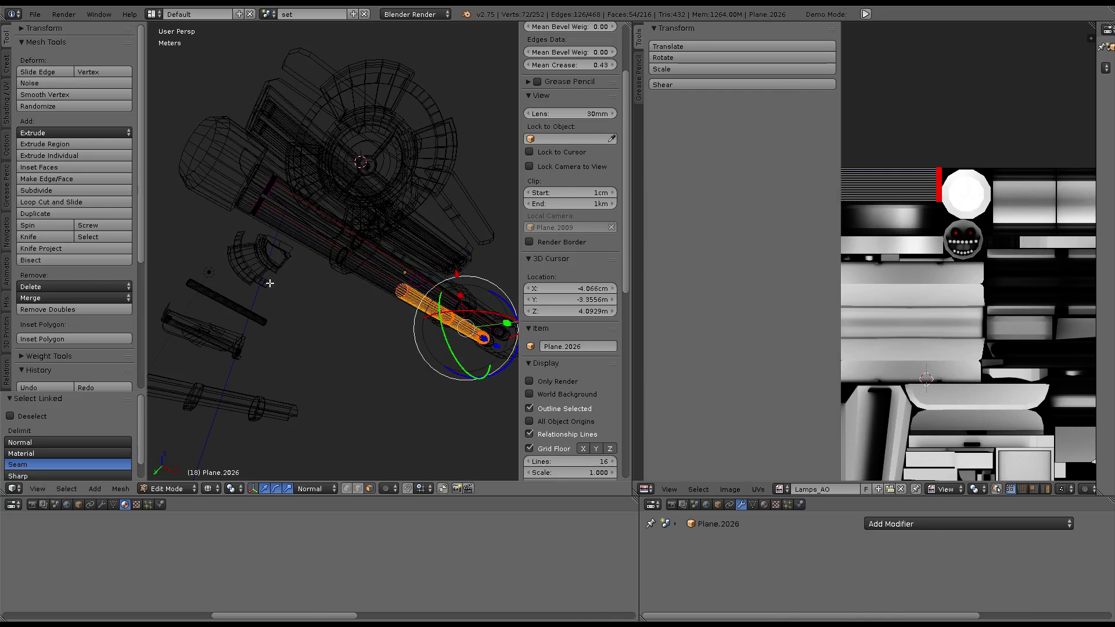
middle_drag(269, 283, 389, 277)
Duplicate the short tube in place and separate it as new object Plane.2122
key(shift+d)
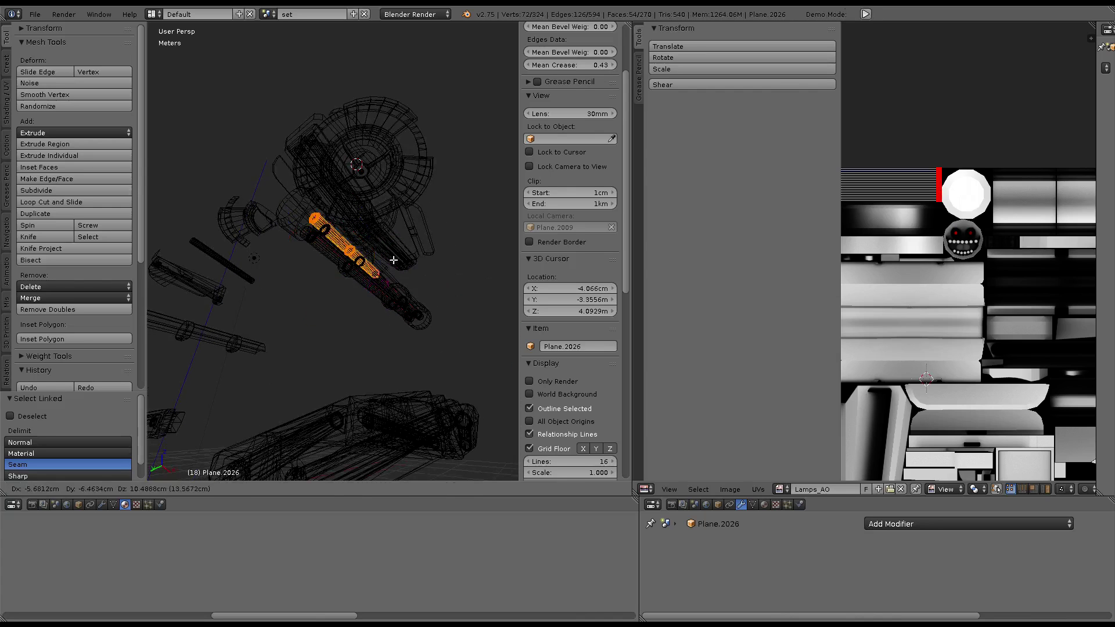
right_click(393, 260)
click(394, 260)
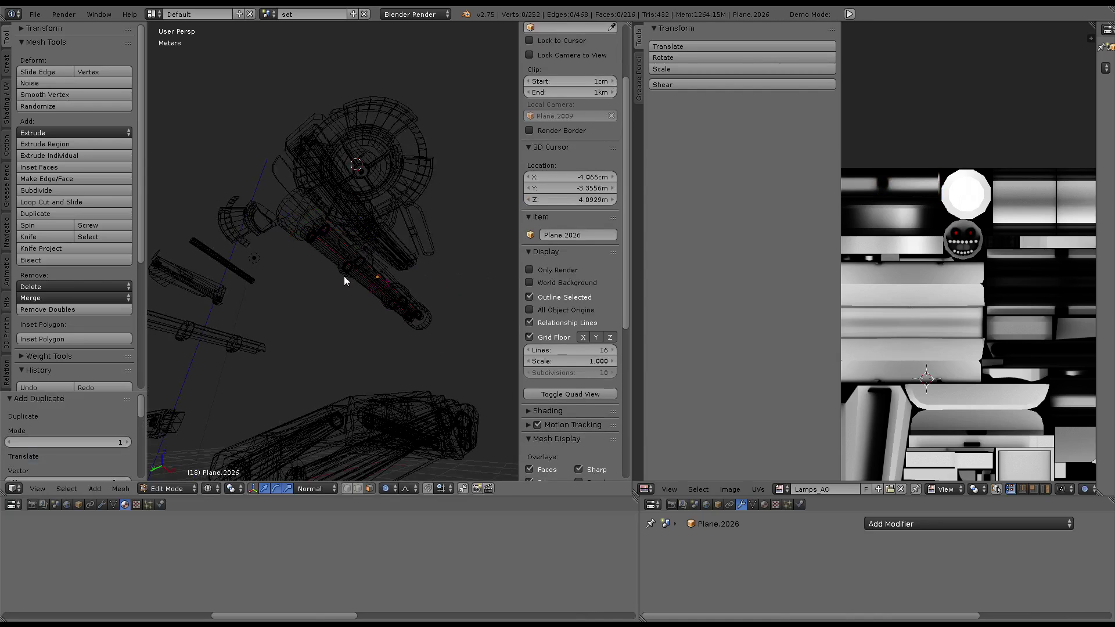
key(Tab)
middle_drag(348, 272, 383, 306)
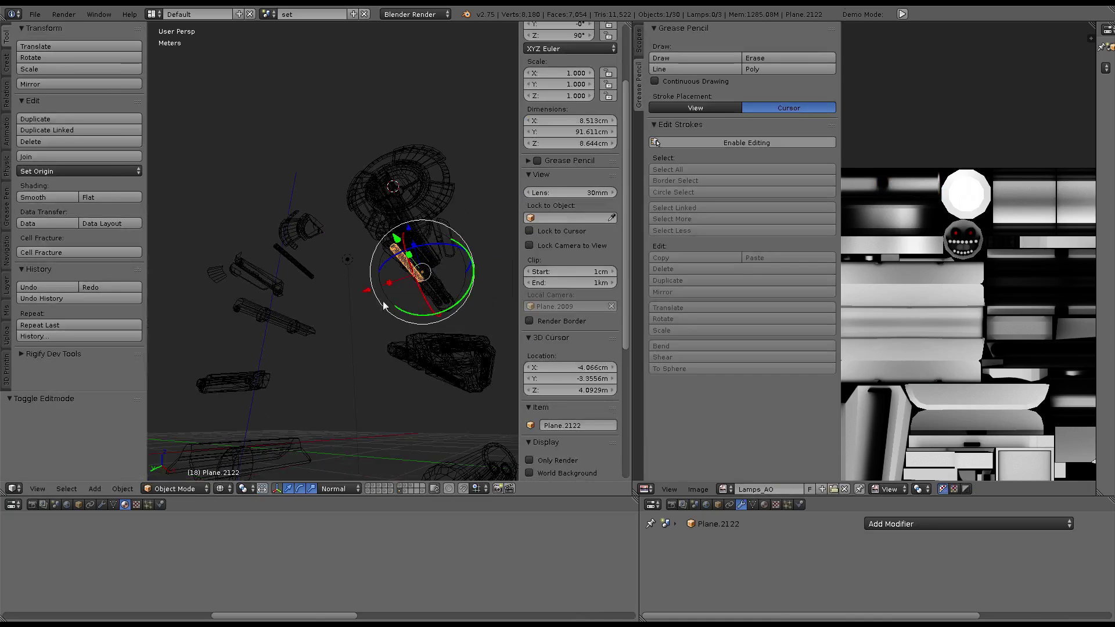
Pick lamp parts, ending on the cylindrical Plane.2033, and orbit around it
right_click(287, 312)
key(KP_Decimal)
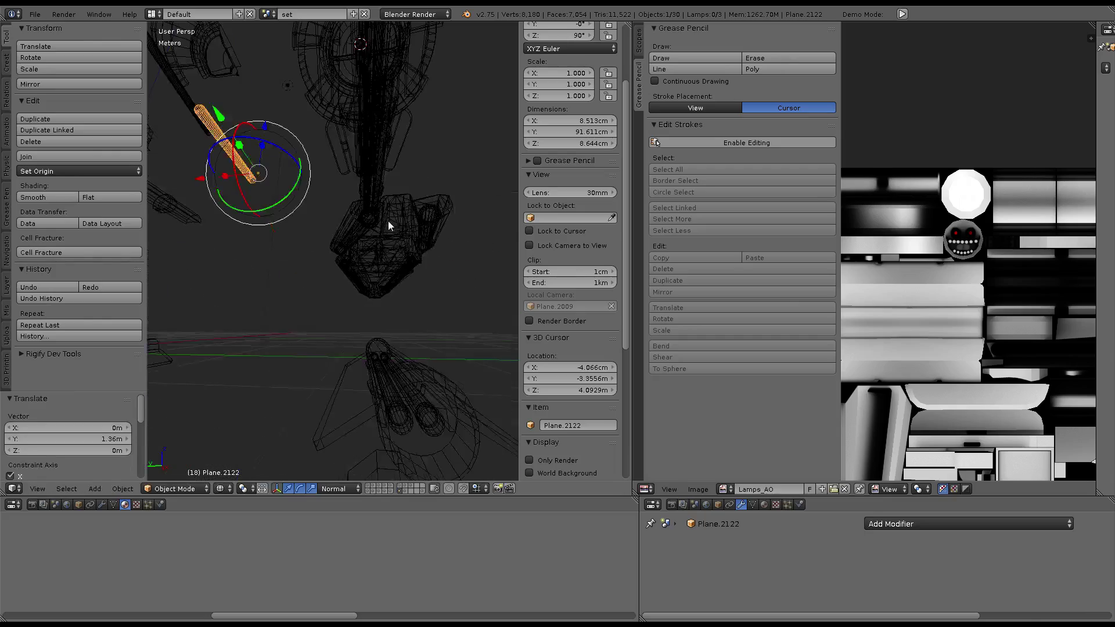
right_click(364, 235)
key(KP_Decimal)
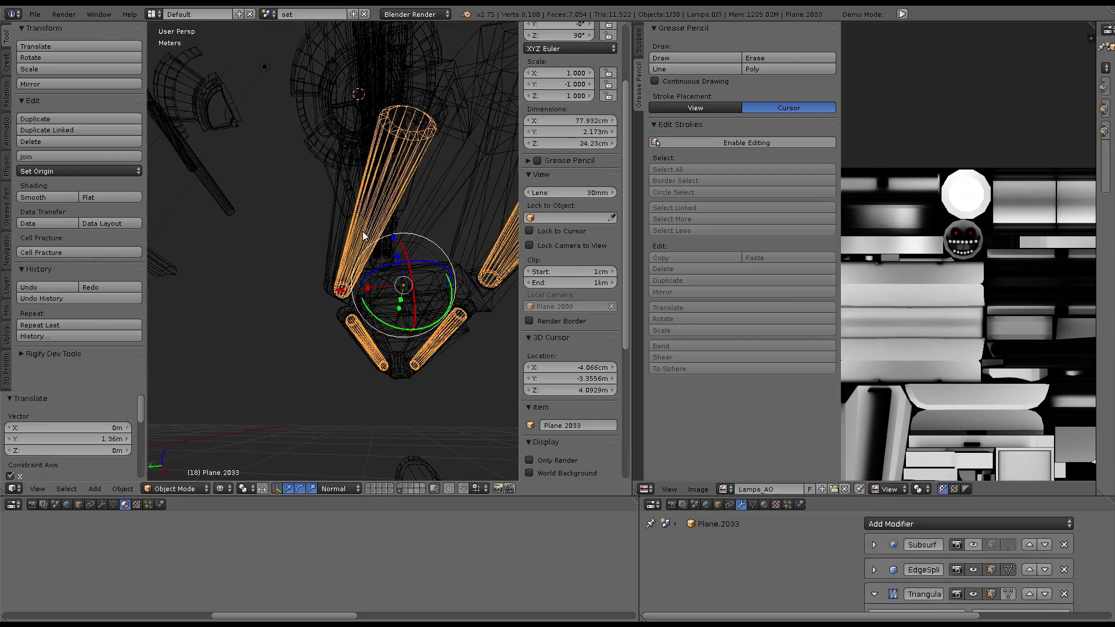
mouse_move(403, 200)
middle_down()
mouse_move(381, 315)
mouse_move(382, 235)
mouse_move(327, 261)
mouse_move(304, 239)
middle_up()
Delete Plane.2033's linked lower tube in Edit Mode, then undo the deletion
key(Tab)
right_click(327, 261)
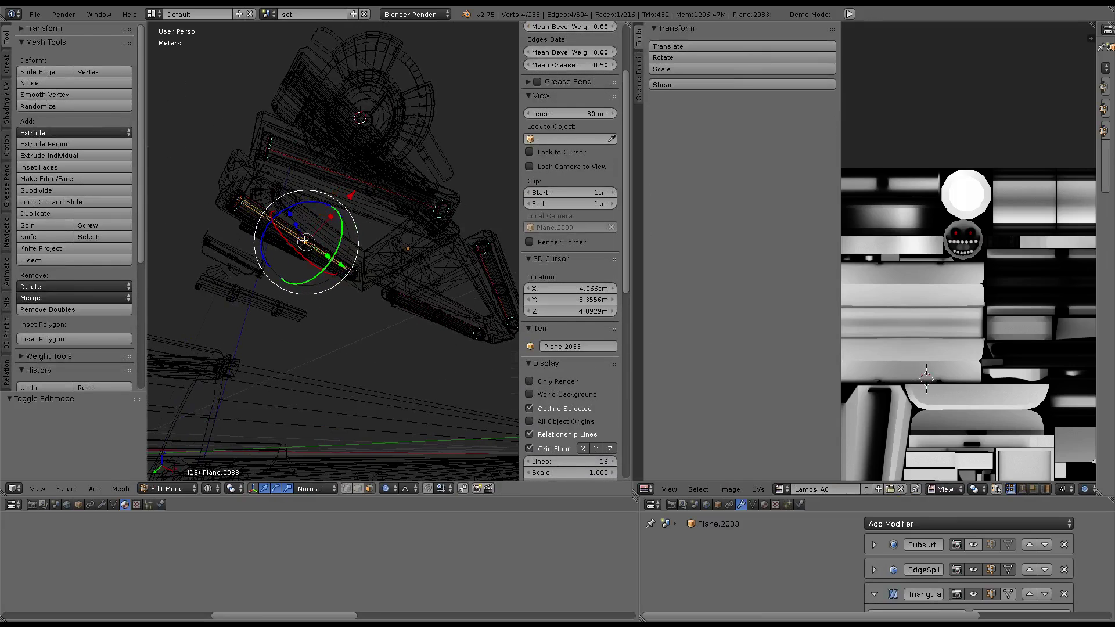
key(l)
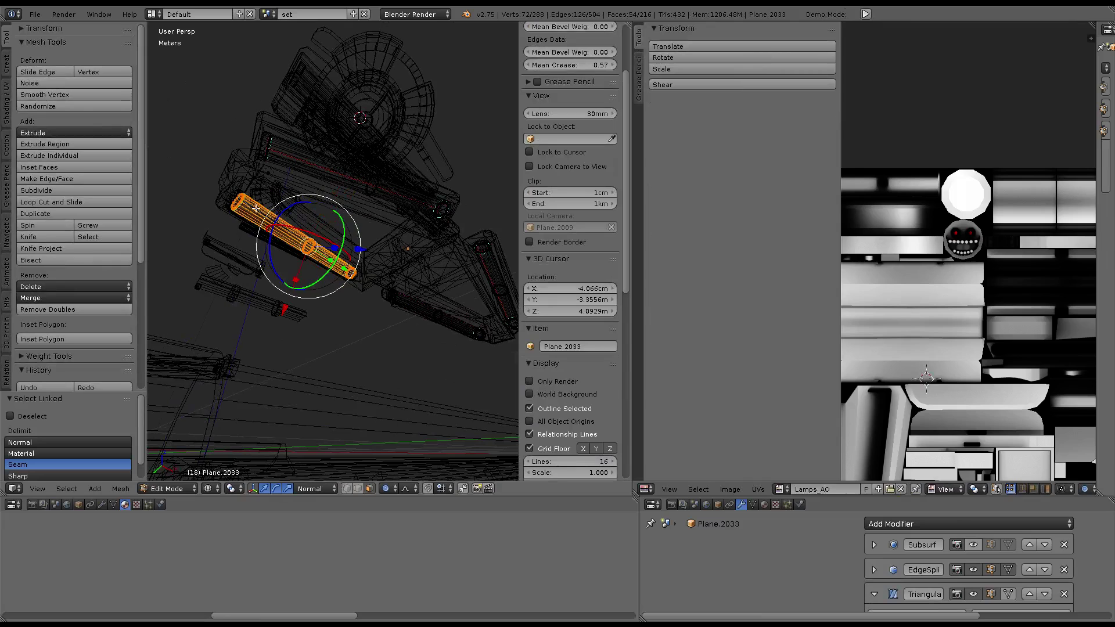
key(x)
click(328, 246)
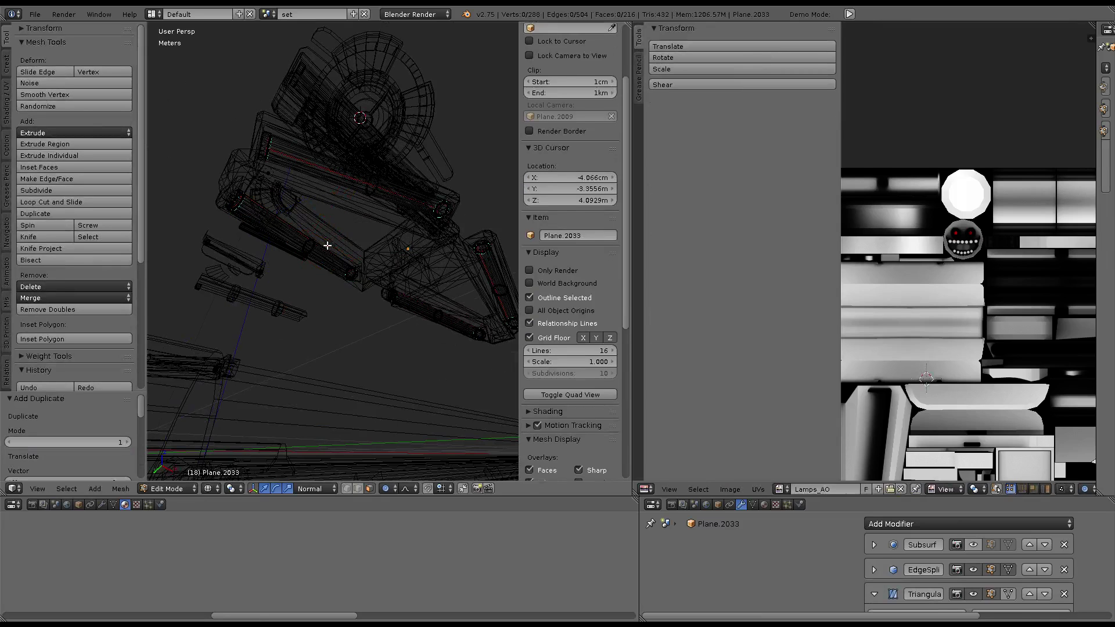
key(ctrl+z)
mouse_move(315, 250)
middle_down()
mouse_move(214, 255)
mouse_move(340, 288)
mouse_move(265, 158)
mouse_move(347, 203)
mouse_move(311, 182)
middle_up()
Select all of the rod's geometry in Edit Mode and inspect it
key(Tab)
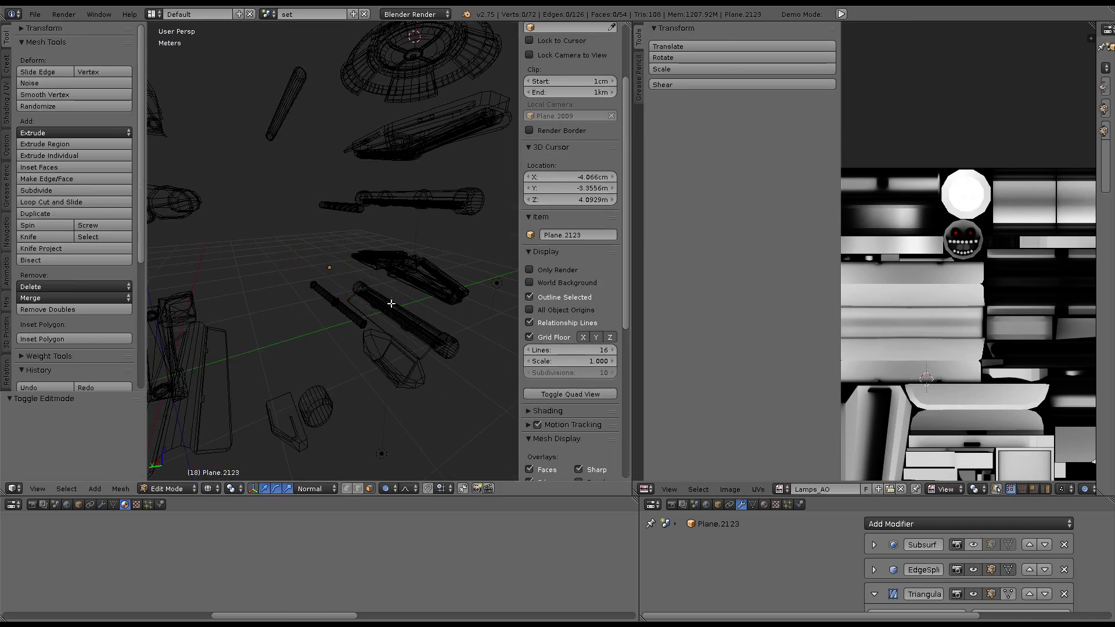
key(a)
scroll(933, 253, down, 3)
scroll(932, 253, down, 1)
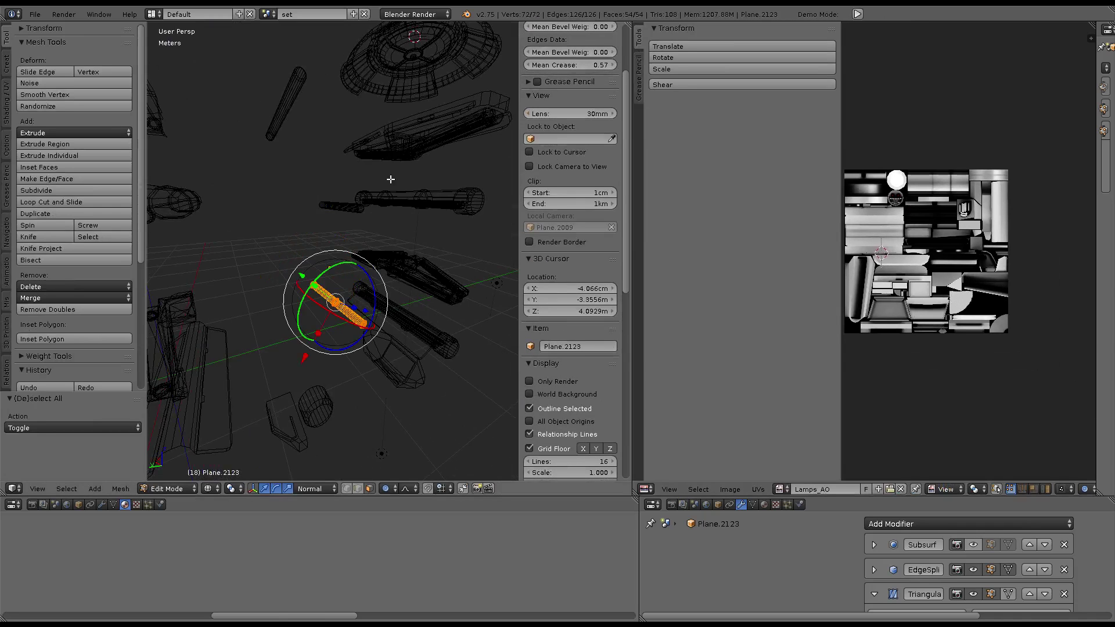
mouse_move(372, 198)
middle_down()
mouse_move(358, 162)
mouse_move(355, 251)
mouse_move(404, 353)
mouse_move(303, 174)
mouse_move(372, 344)
middle_up()
key(Tab)
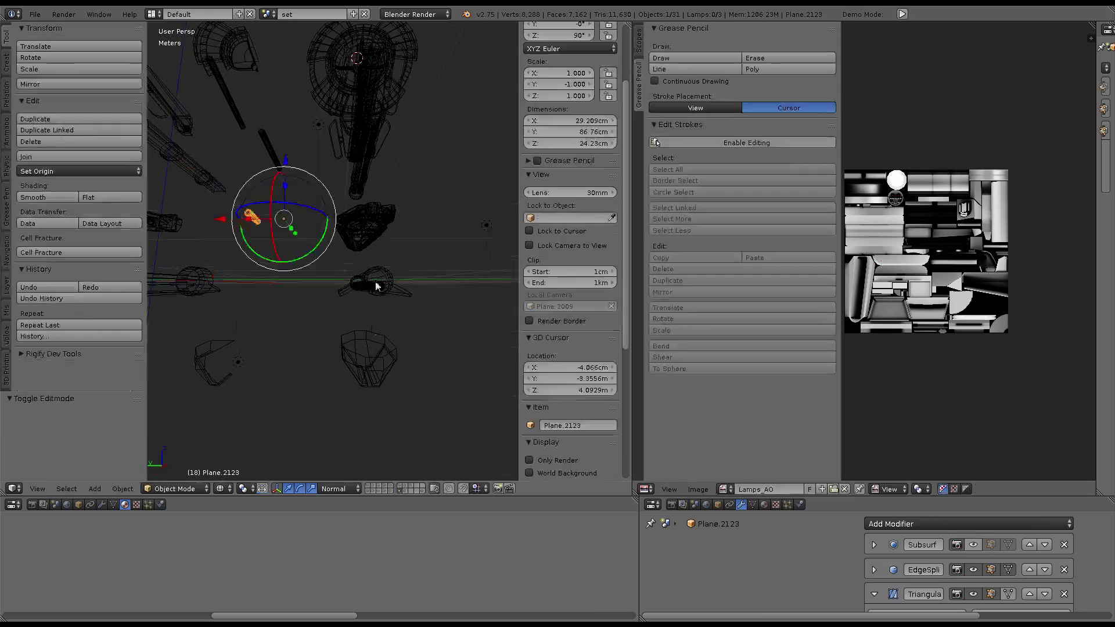
Select one linked piece of the shade-shaped part Plane.2108 in Edit Mode
right_click(379, 210)
mouse_move(378, 210)
middle_down()
mouse_move(369, 114)
mouse_move(368, 319)
mouse_move(389, 341)
middle_up()
right_click(374, 247)
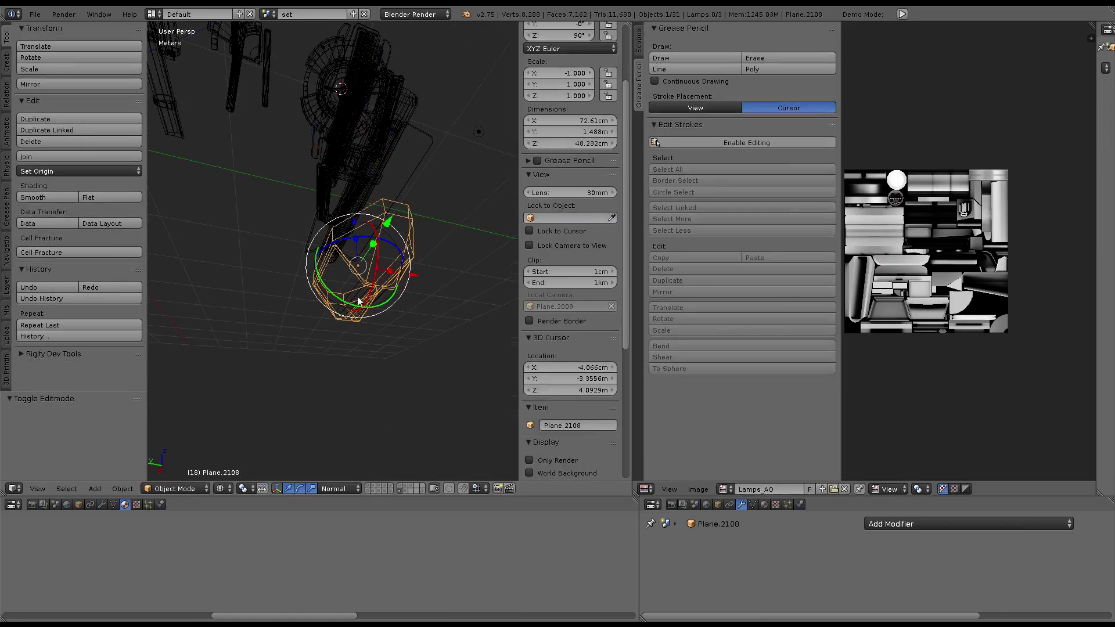
click(363, 261)
key(Tab)
middle_drag(362, 261, 335, 276)
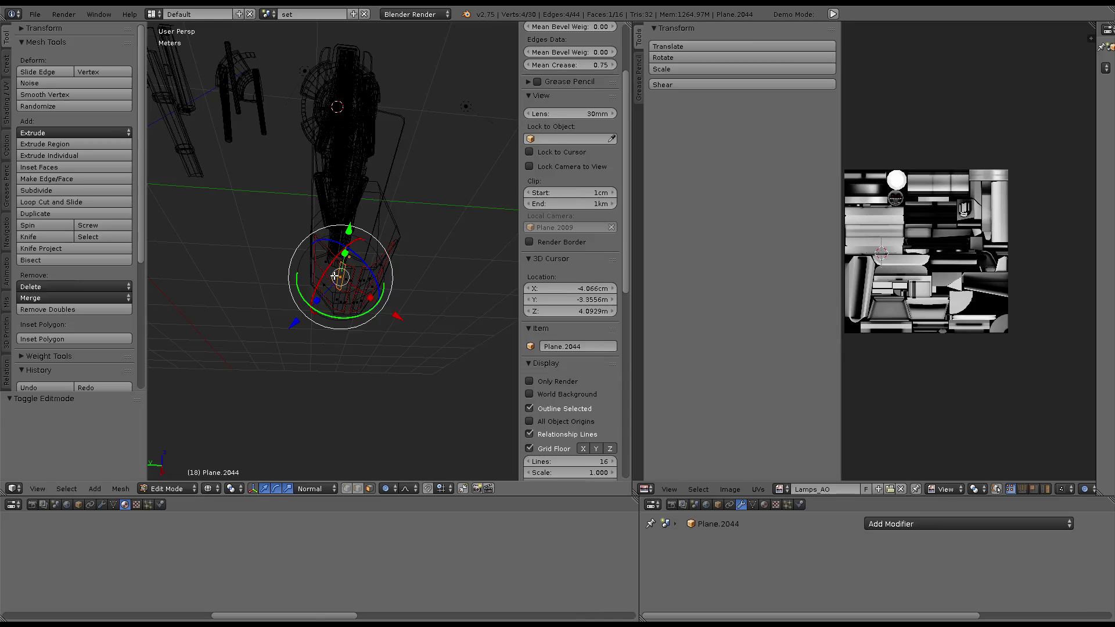
key(l)
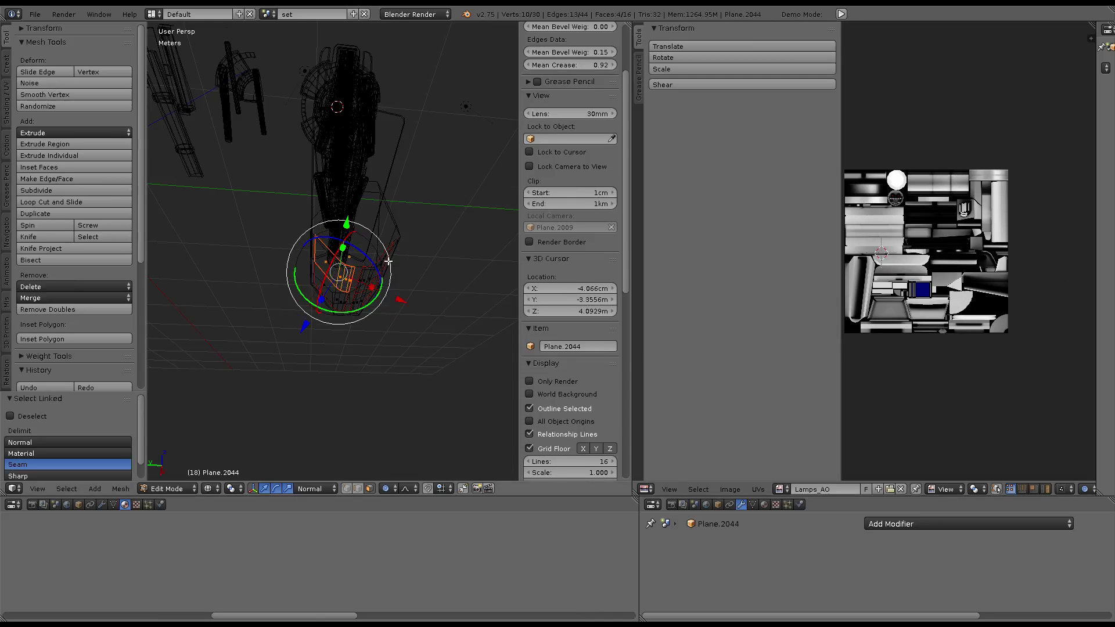
middle_drag(388, 262, 391, 233)
Duplicate that piece, separate it into its own object and move it 1.276 m along Y
key(shift+d)
right_click(391, 233)
key(p)
click(348, 178)
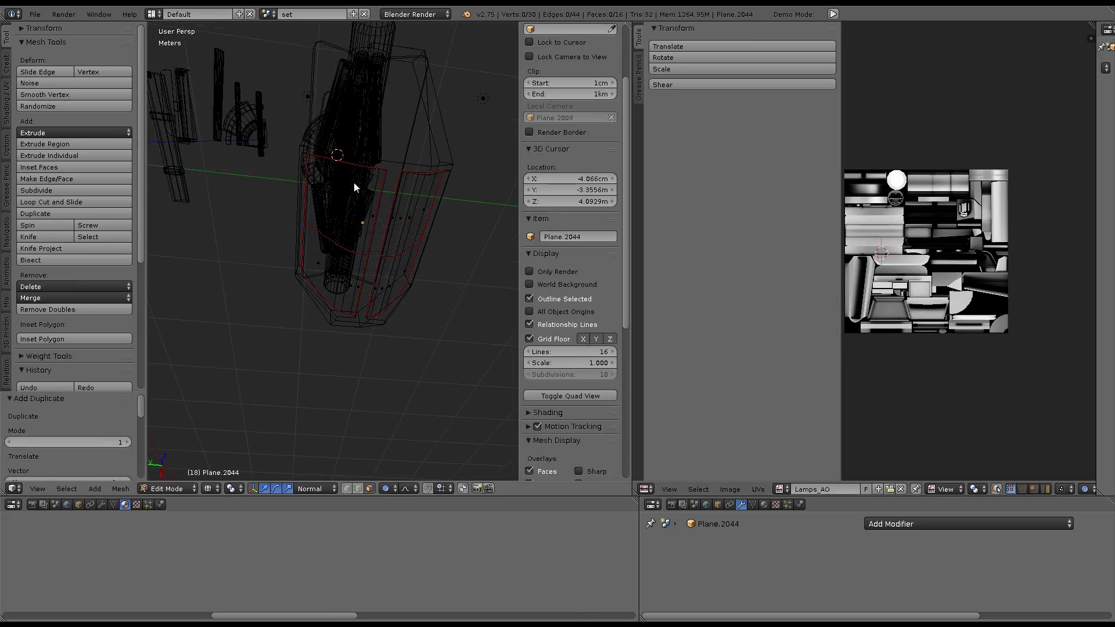
key(Tab)
right_click(388, 212)
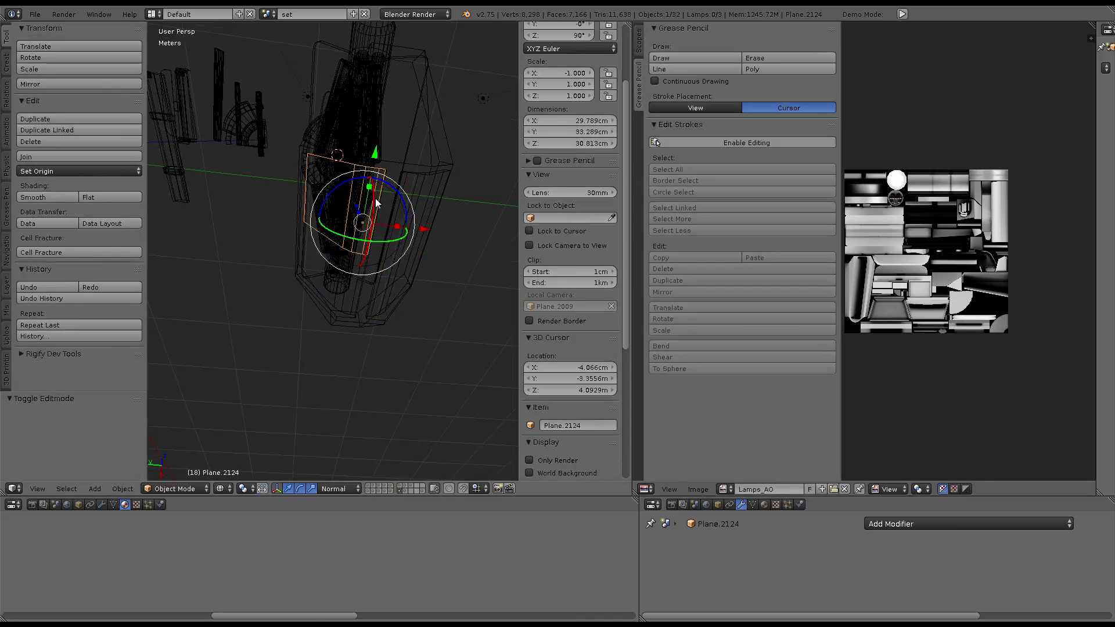
middle_drag(381, 201, 320, 339)
click(305, 289)
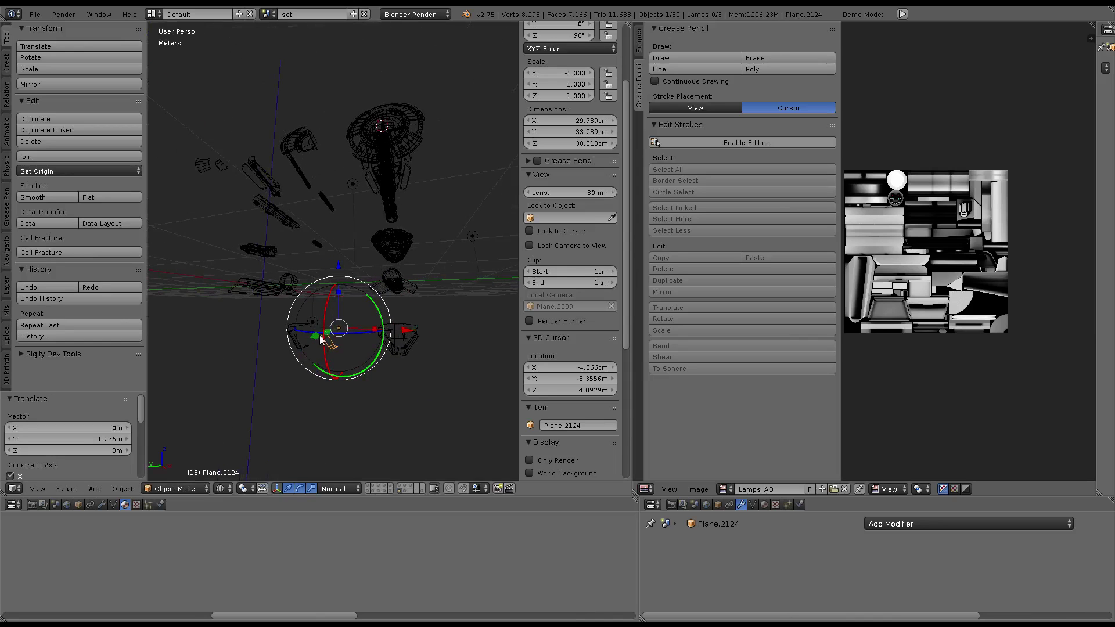
Hide the selected part, then select Plane.2124 and box-select the other lamp parts
key(h)
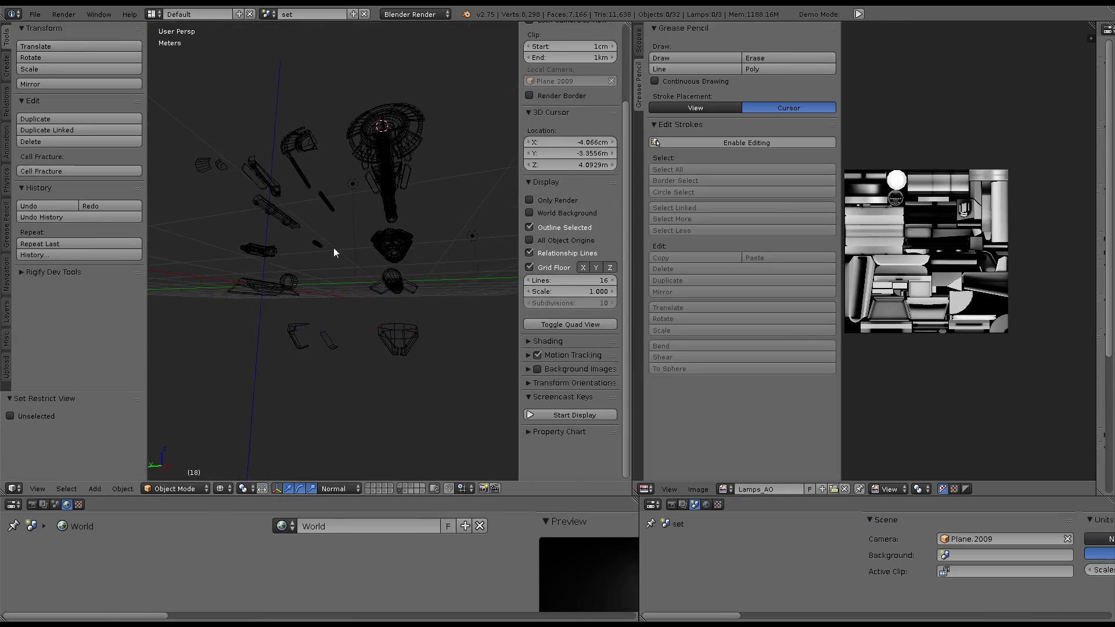
right_click(349, 191)
key(h)
right_click(328, 345)
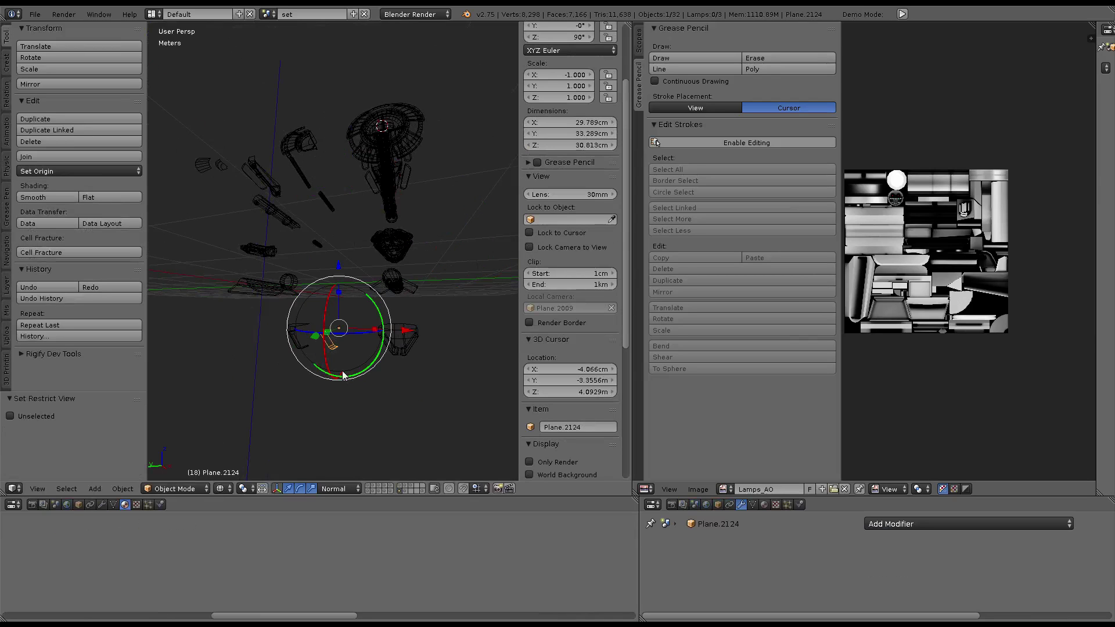
drag(351, 381, 164, 182)
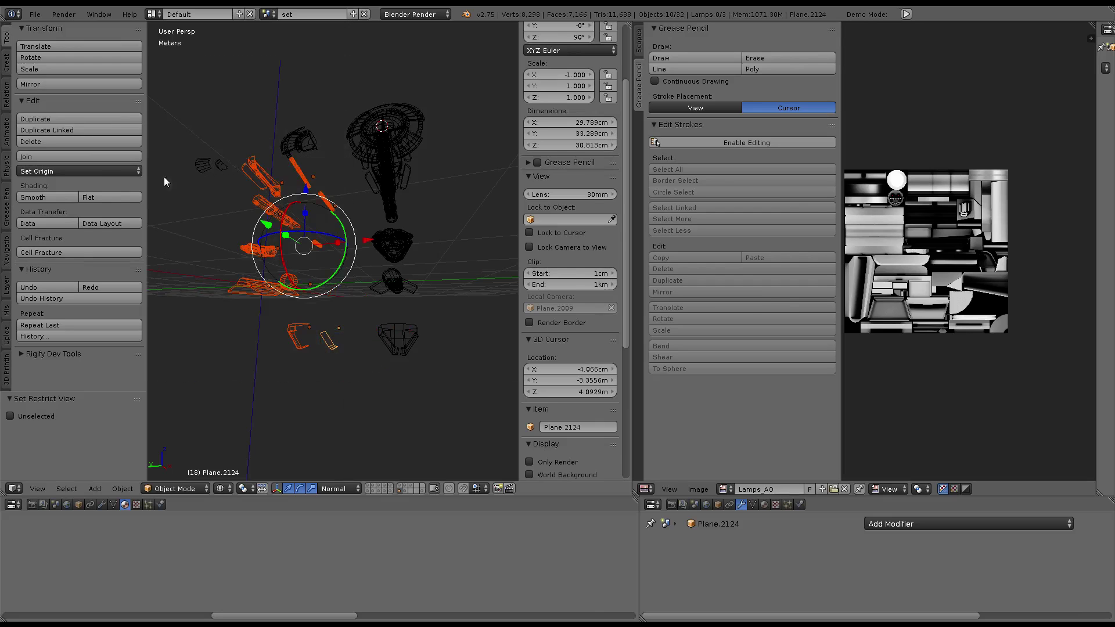
drag(320, 112, 149, 191)
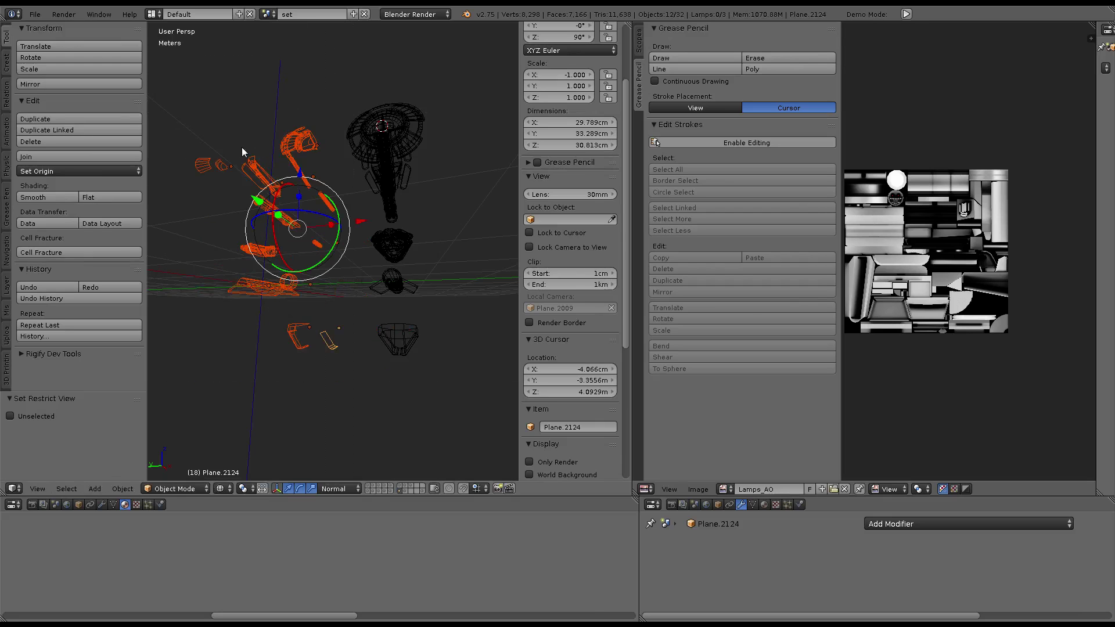
Enter Edit Mode with all geometry selected and view the UVs over Lamps_AO
key(Tab)
key(a)
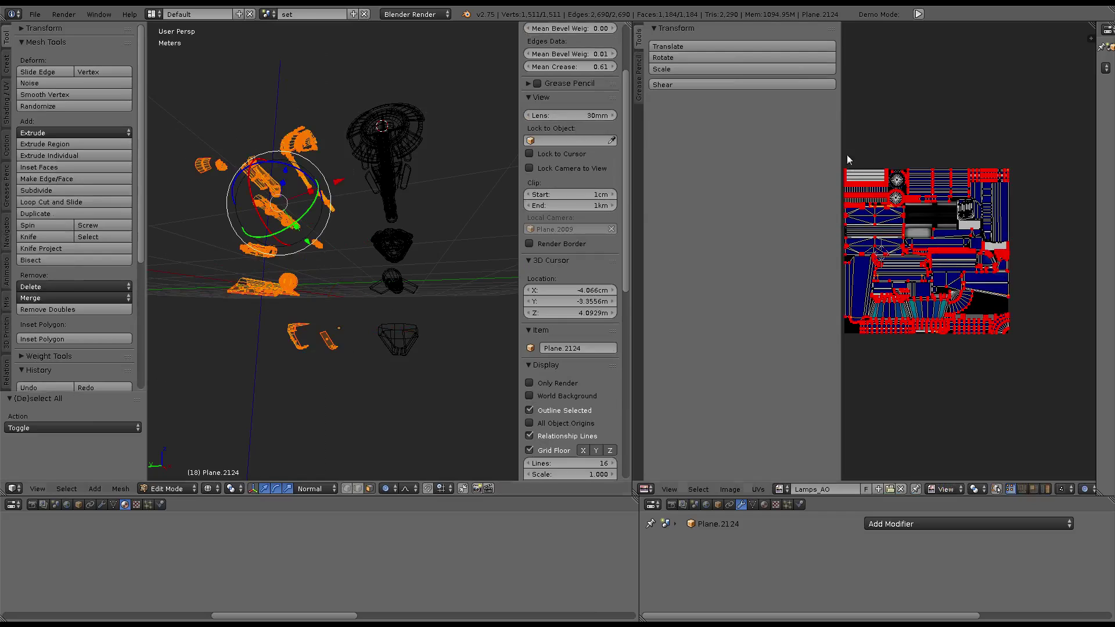
key(ctrl+Up)
scroll(772, 239, up, 2)
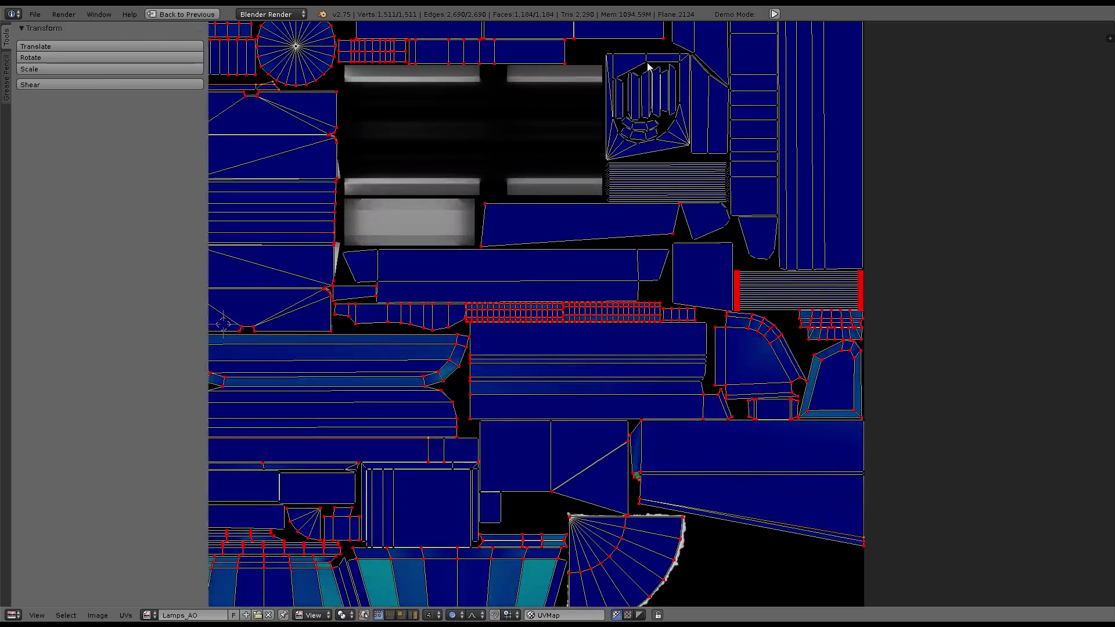
scroll(703, 323, up, 2)
key(ctrl+Up)
key(ctrl+Up)
mouse_move(292, 164)
middle_down()
mouse_move(367, 236)
mouse_move(347, 257)
mouse_move(510, 185)
mouse_move(646, 202)
mouse_move(557, 343)
mouse_move(581, 339)
mouse_move(580, 360)
mouse_move(558, 346)
mouse_move(497, 189)
mouse_move(598, 286)
mouse_move(610, 352)
mouse_move(375, 410)
middle_up()
Compare single small faces' UVs, then reselect all the parts' geometry
key(a)
key(a)
right_click(375, 411)
right_click(299, 363)
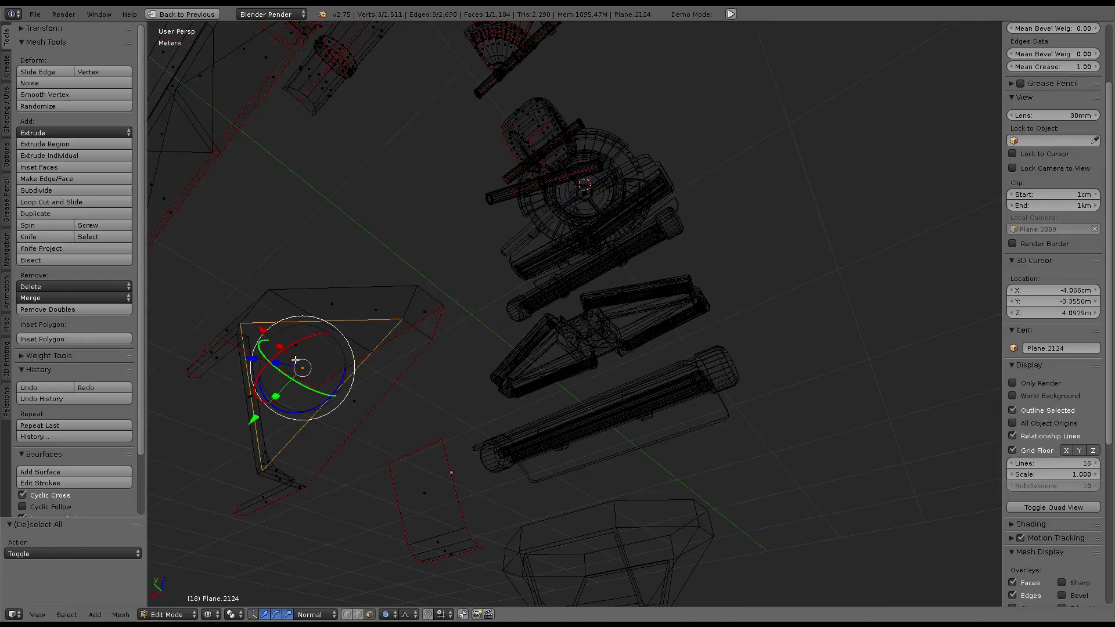
key(ctrl+Up)
scroll(1006, 283, down, 4)
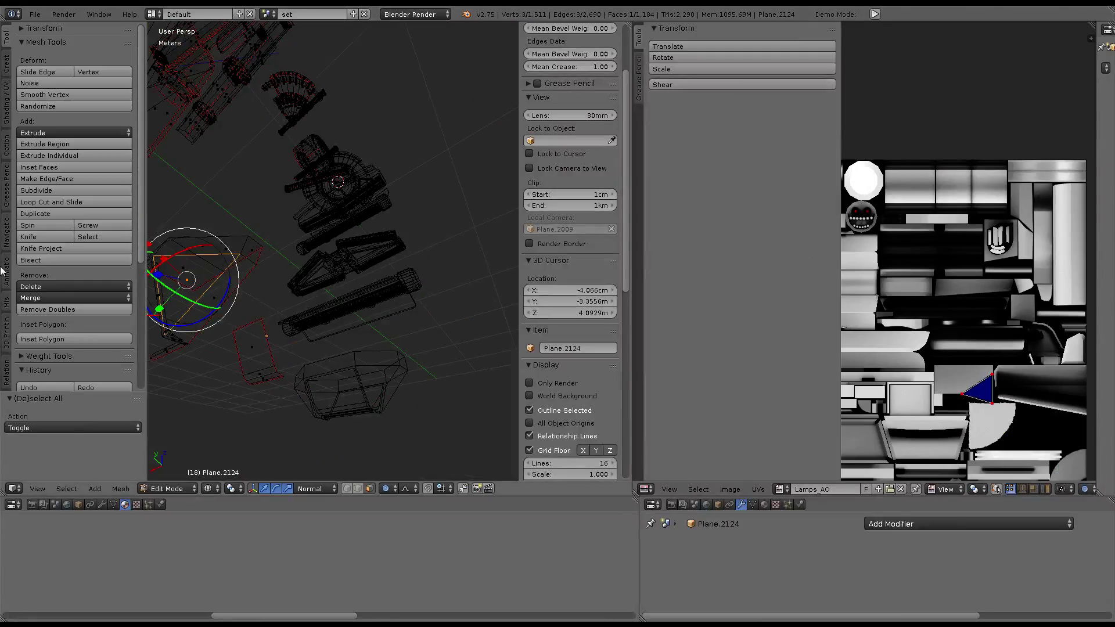
key(a)
key(a)
scroll(903, 271, up, 2)
Inspect Plane.2106's UVs in Edit Mode, then hide Plane.2106
scroll(1032, 241, up, 1)
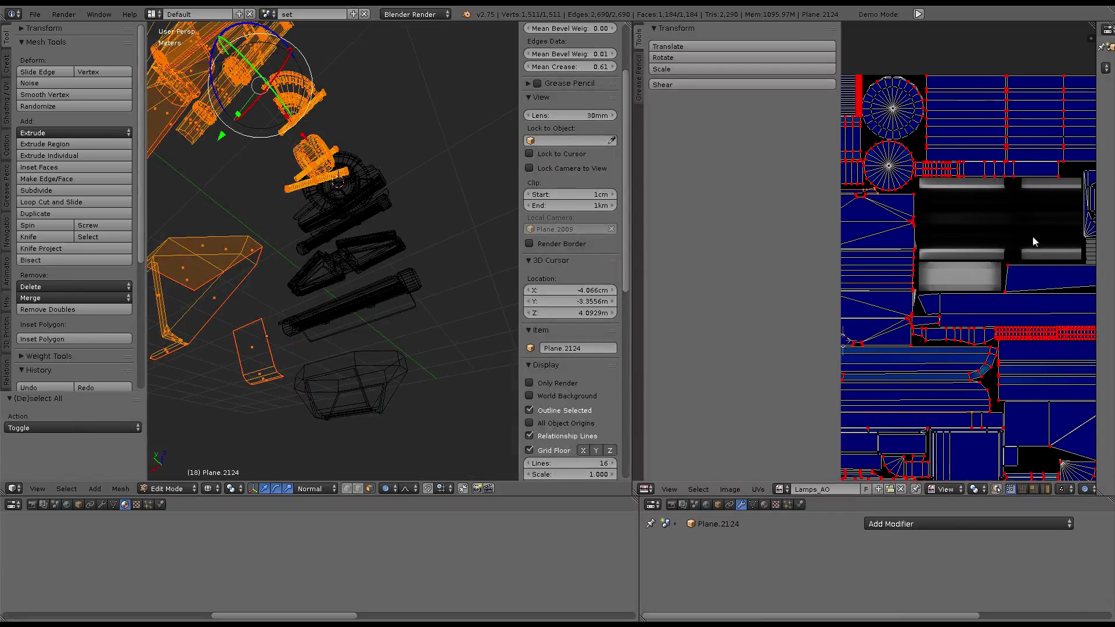
mouse_move(358, 219)
middle_down()
mouse_move(318, 293)
mouse_move(230, 232)
mouse_move(384, 228)
middle_up()
key(Tab)
right_click(410, 152)
key(Tab)
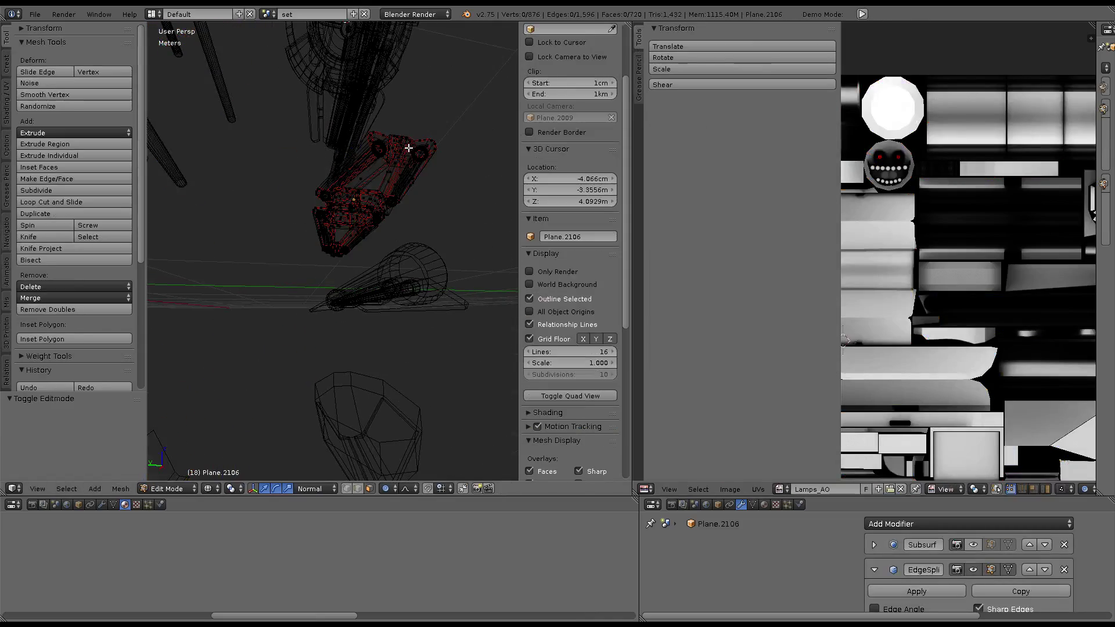
key(a)
key(a)
key(a)
key(Tab)
scroll(384, 197, down, 4)
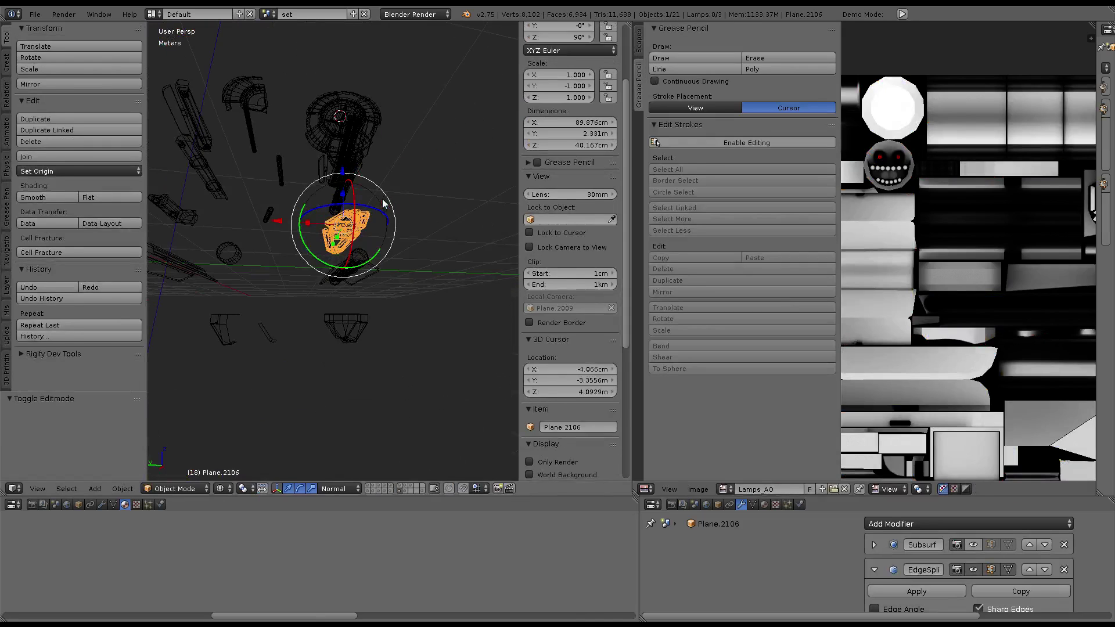
key(Tab)
Inspect Plane.2088's UVs and hide Plane.2088
key(Tab)
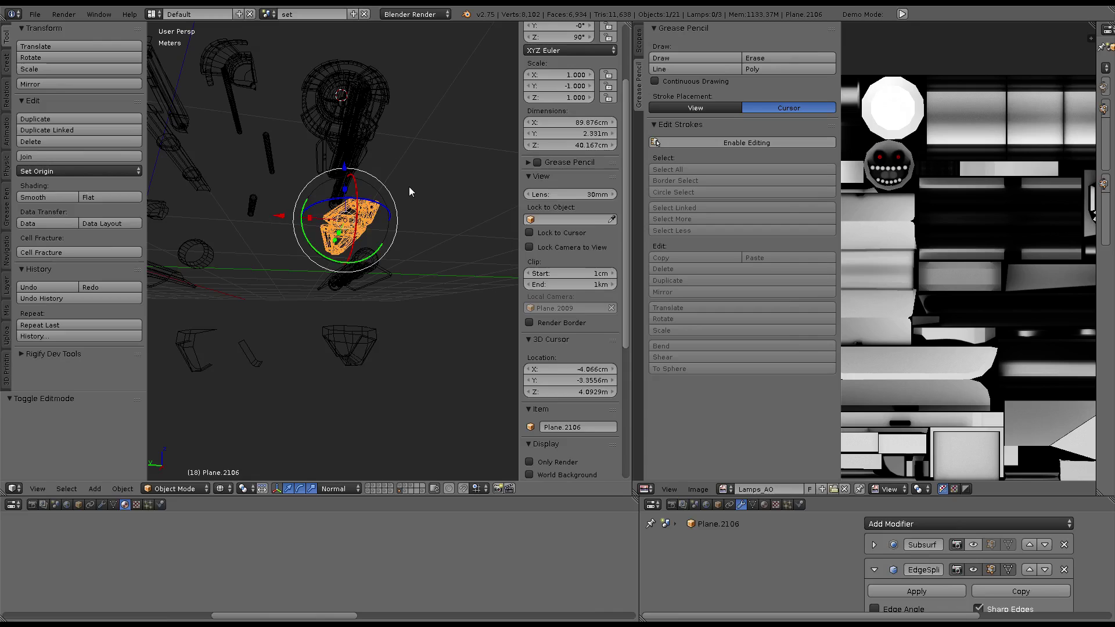
key(h)
right_click(360, 264)
right_click(377, 255)
key(Tab)
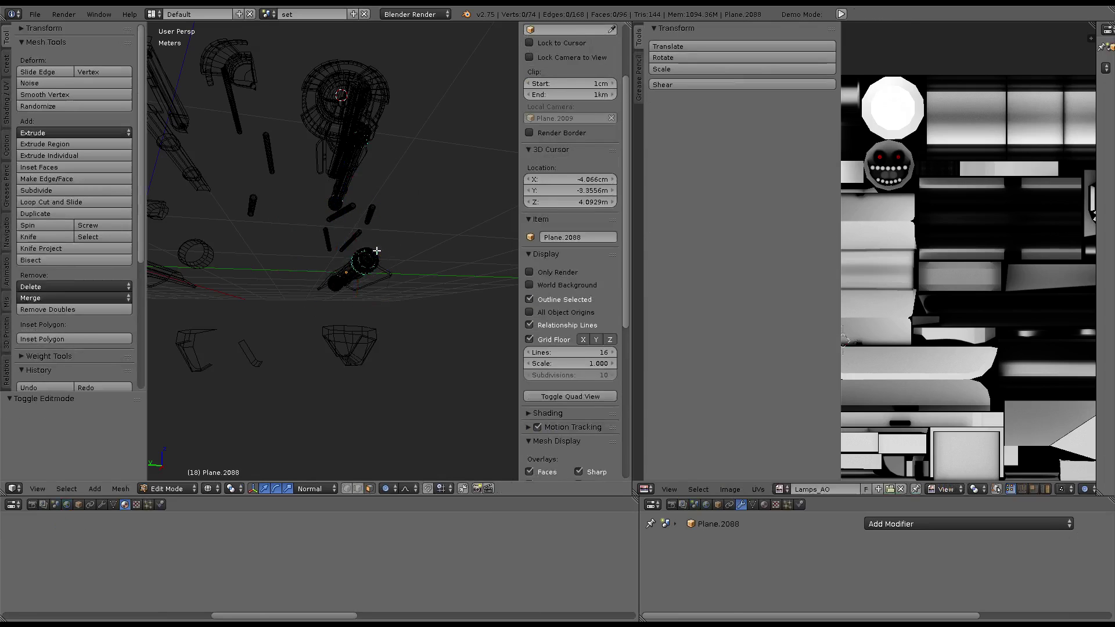
key(a)
key(a)
Check Plane.2094's UVs, then rotate Plane.2094 and deselect it
key(Tab)
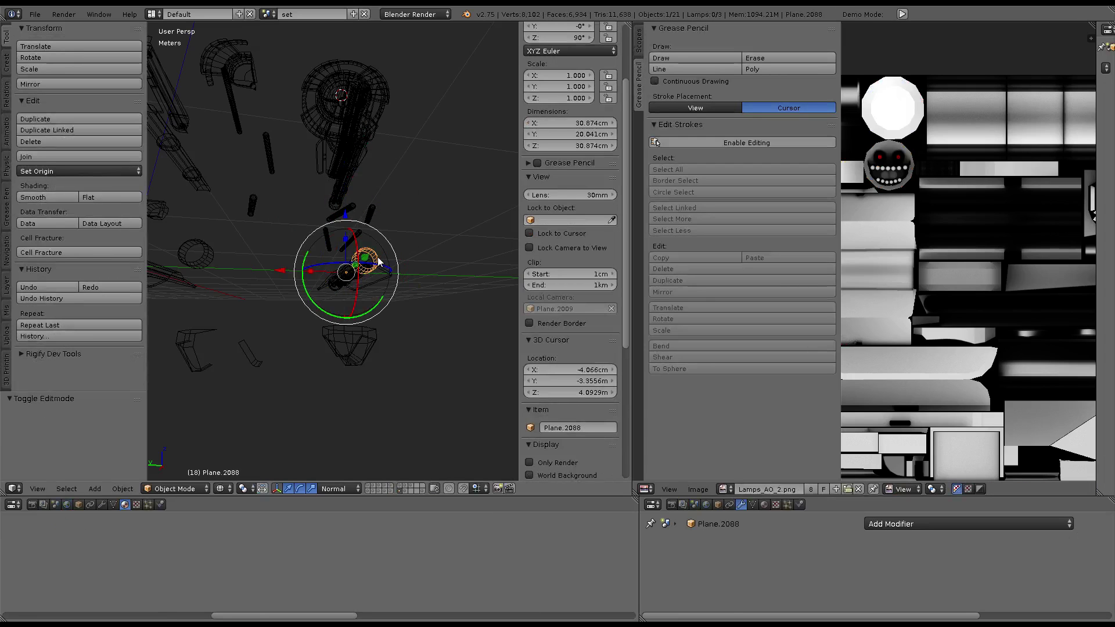
key(h)
right_click(374, 268)
key(Tab)
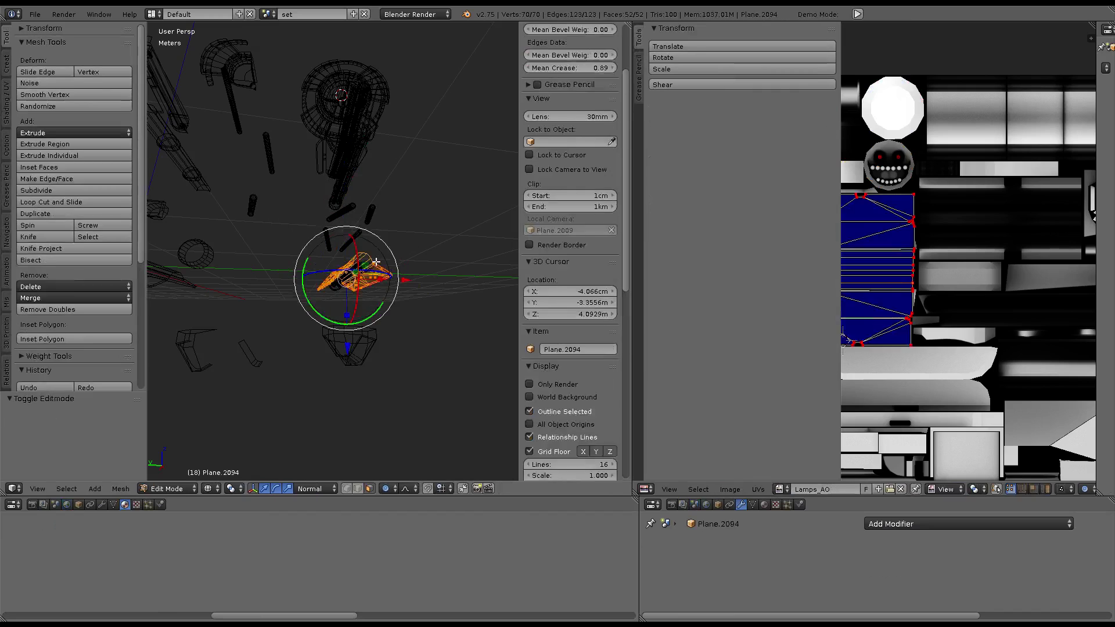
key(a)
key(a)
key(Tab)
middle_drag(259, 246, 406, 273)
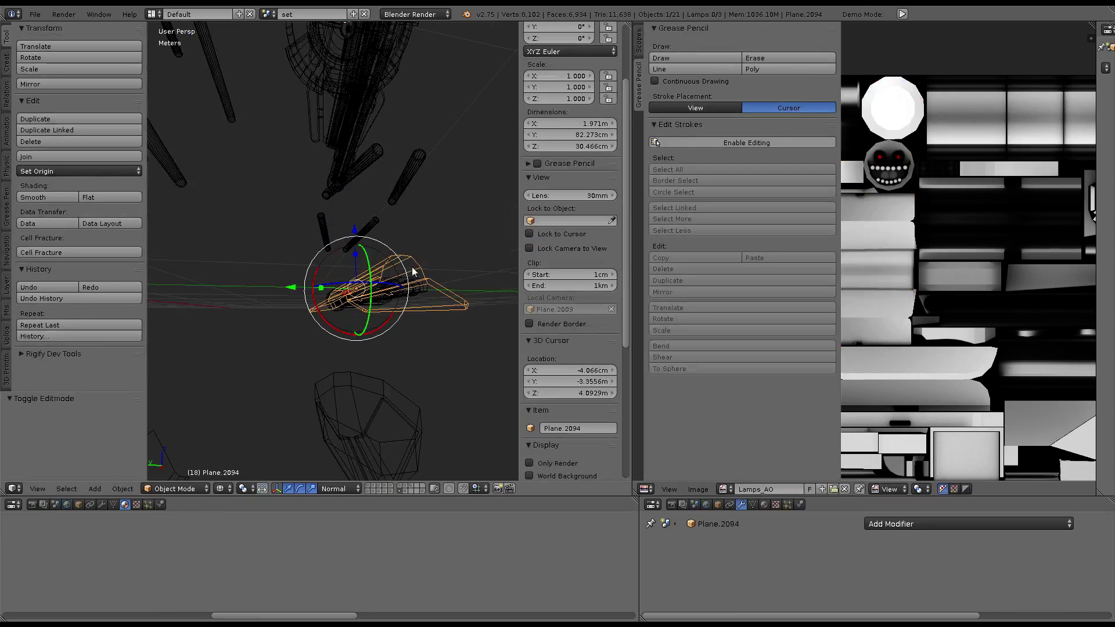
key(r)
click(421, 280)
key(a)
Open Plane.2107 in Edit Mode with all geometry selected and frame it
right_click(422, 281)
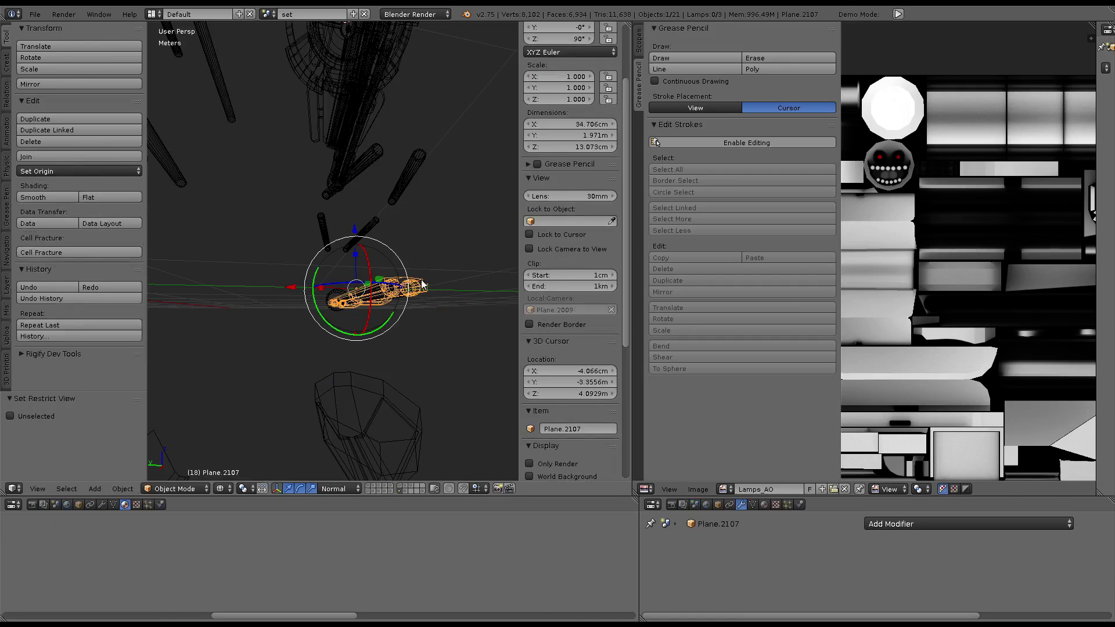
key(Tab)
key(a)
key(KP_Decimal)
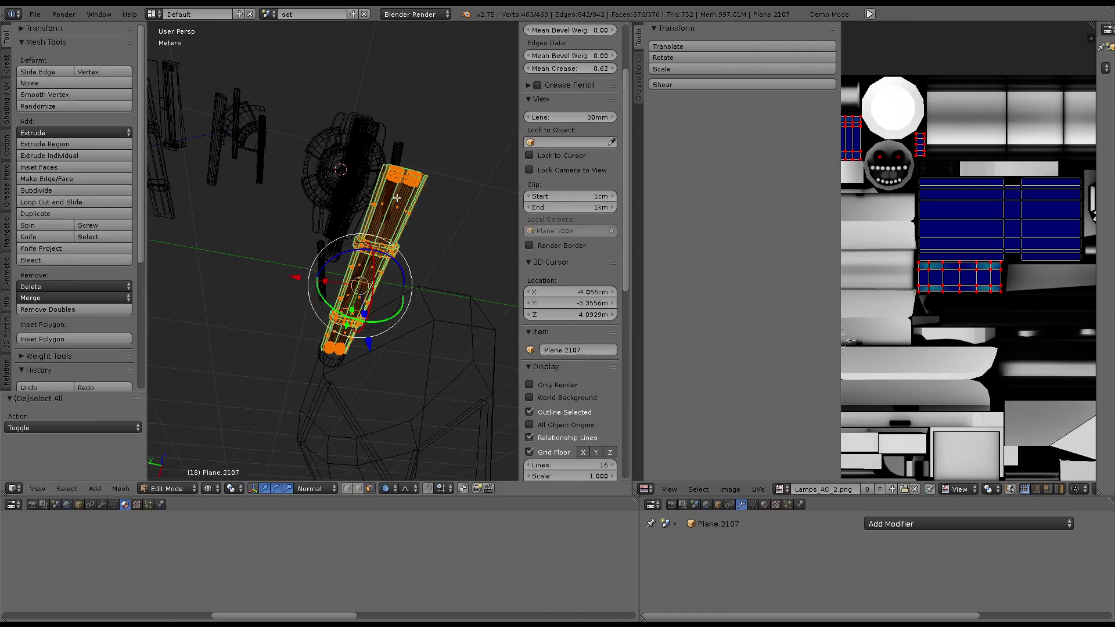
Select a face of the log-shaped part and its linked UV island, then reselect everything
mouse_move(372, 244)
middle_down()
mouse_move(419, 164)
mouse_move(335, 242)
middle_up()
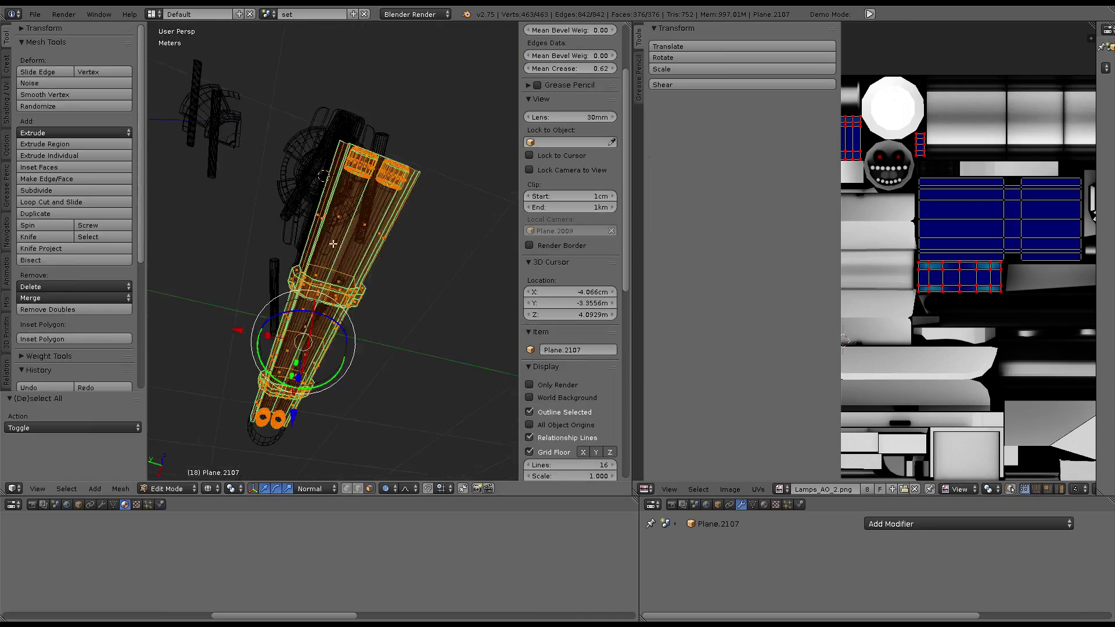
scroll(963, 245, down, 3)
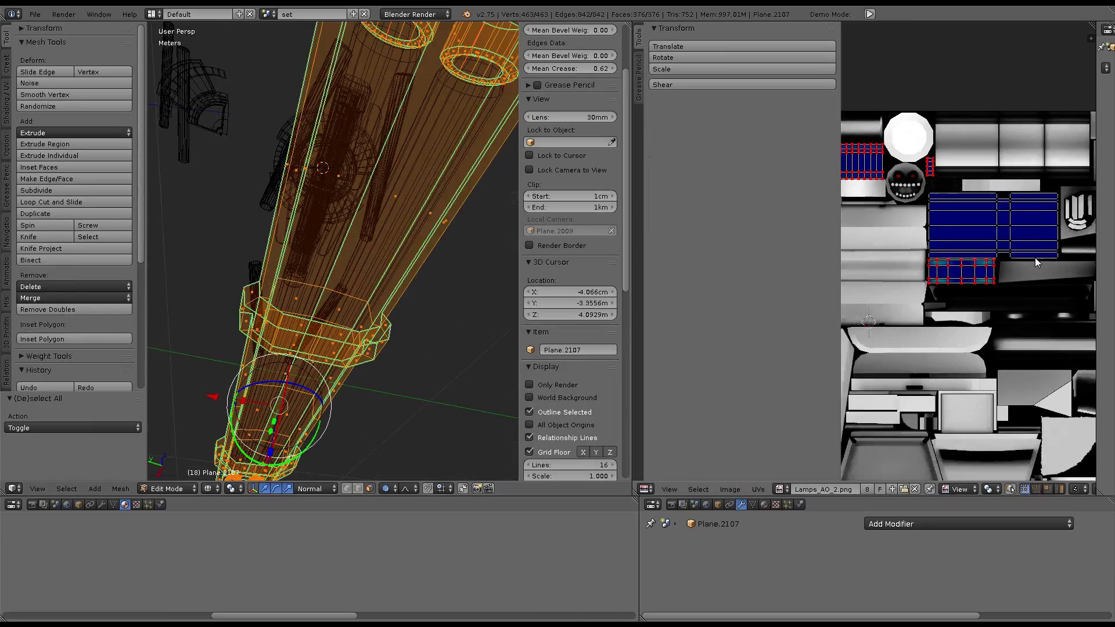
right_click(332, 192)
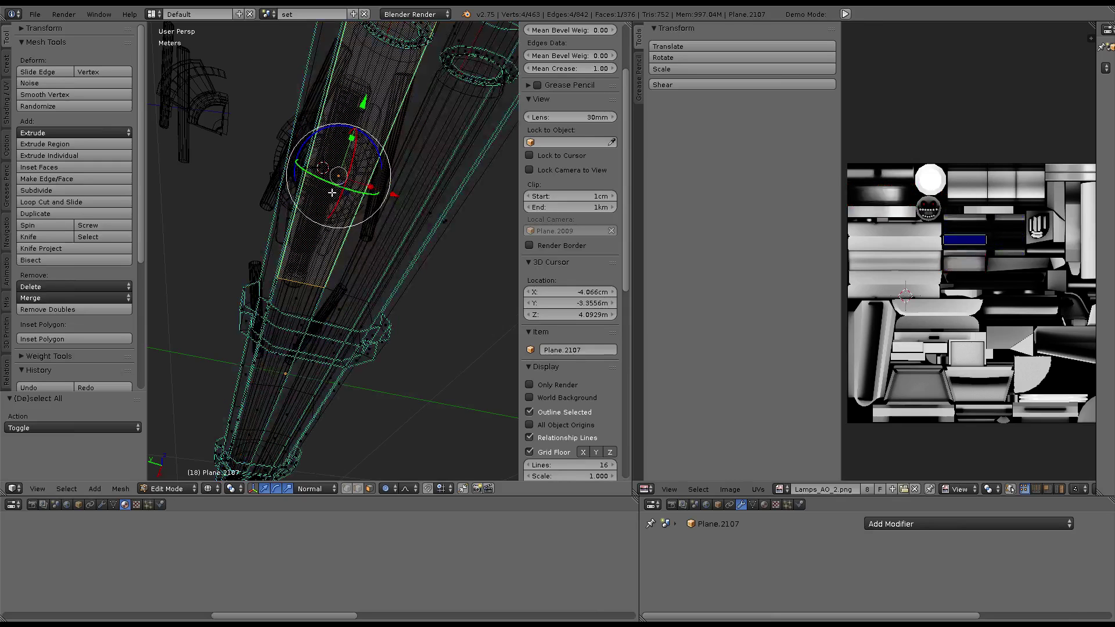
key(ctrl+l)
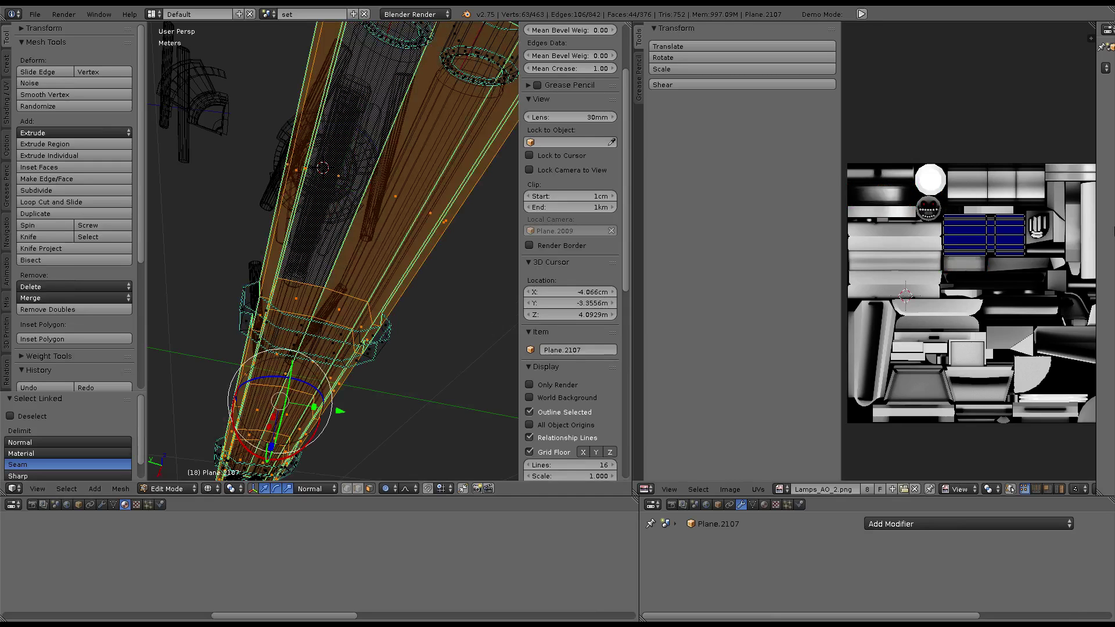
key(a)
key(a)
scroll(991, 221, up, 2)
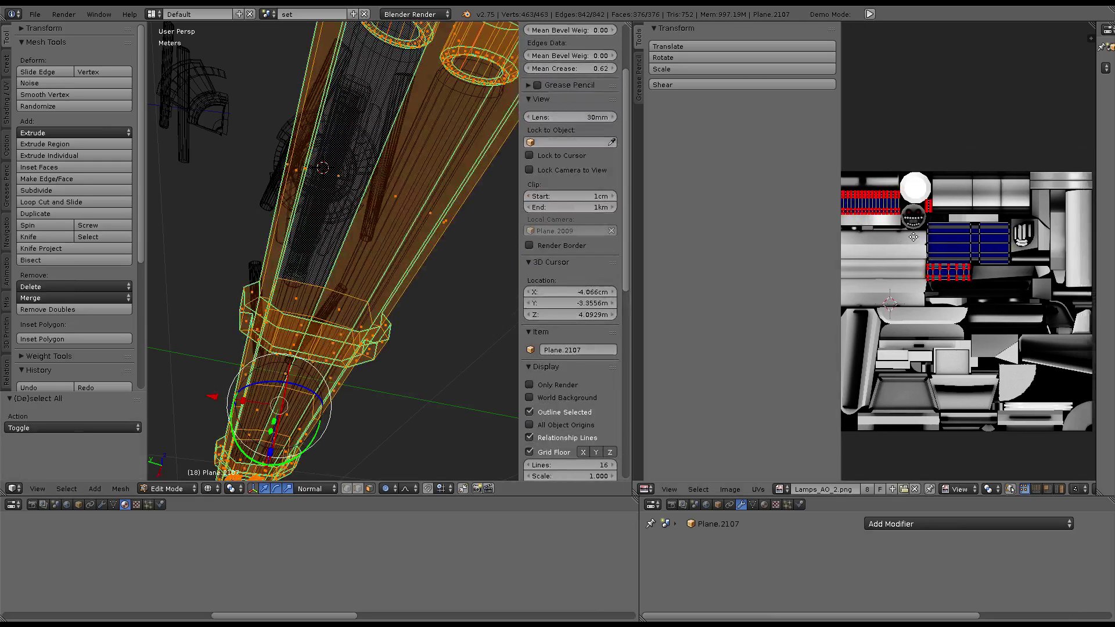
scroll(991, 221, up, 2)
Maximize the UV editor and zoom over Plane.2107's islands on Lamps_AO_2.png
key(ctrl+Up)
scroll(883, 247, up, 5)
scroll(761, 319, up, 2)
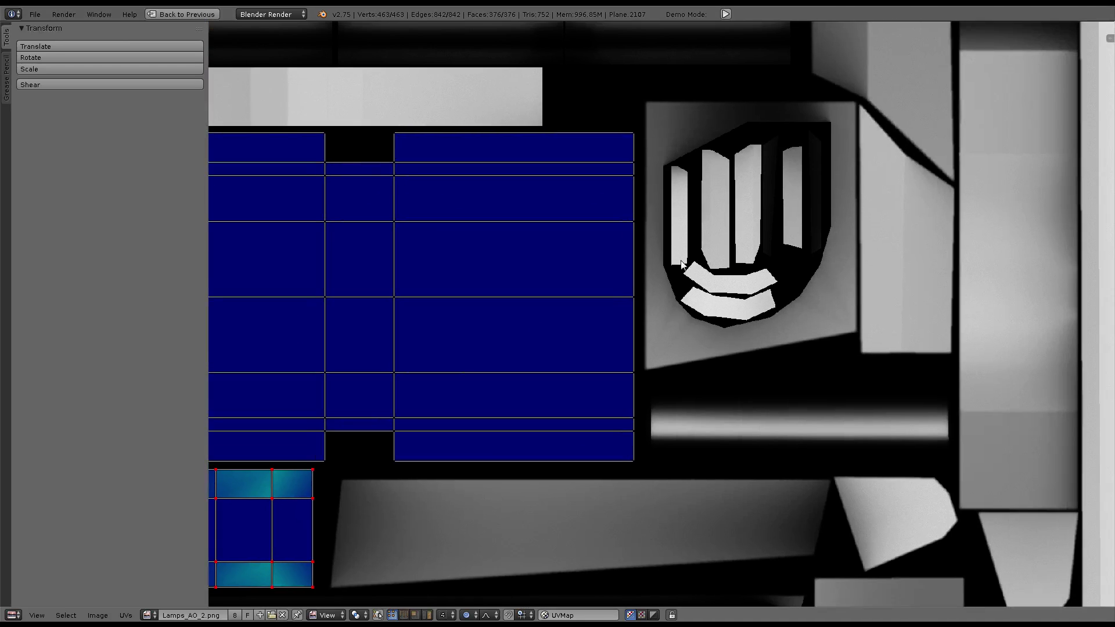
scroll(890, 260, up, 2)
scroll(607, 253, down, 3)
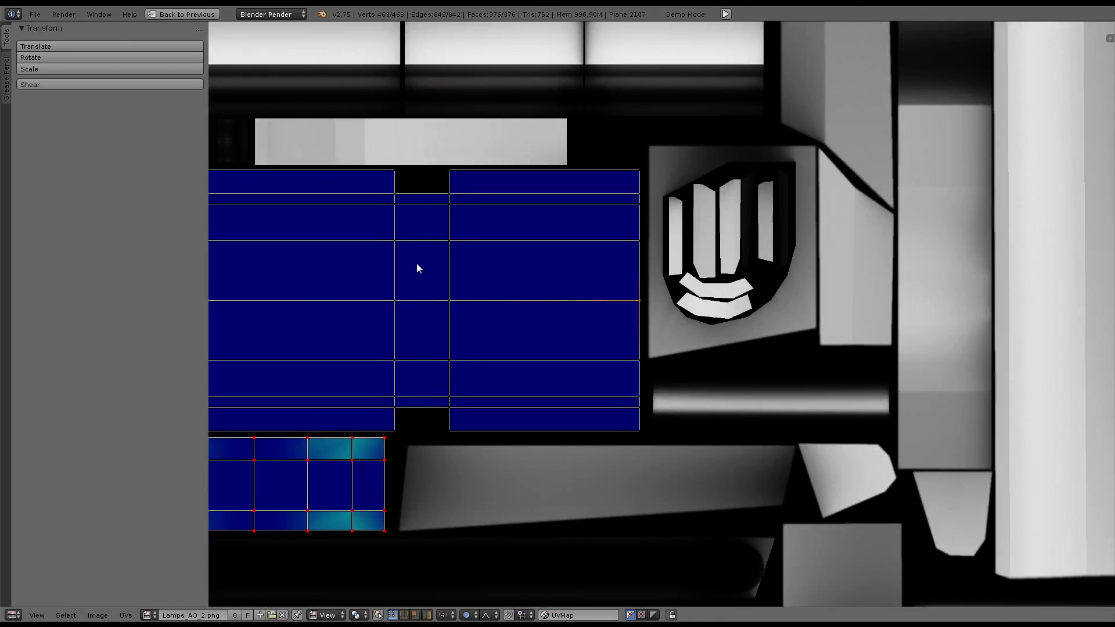
middle_drag(416, 263, 556, 296)
Try moving UV vertices, cancel both moves, and pan to the image's top-left corner
key(g)
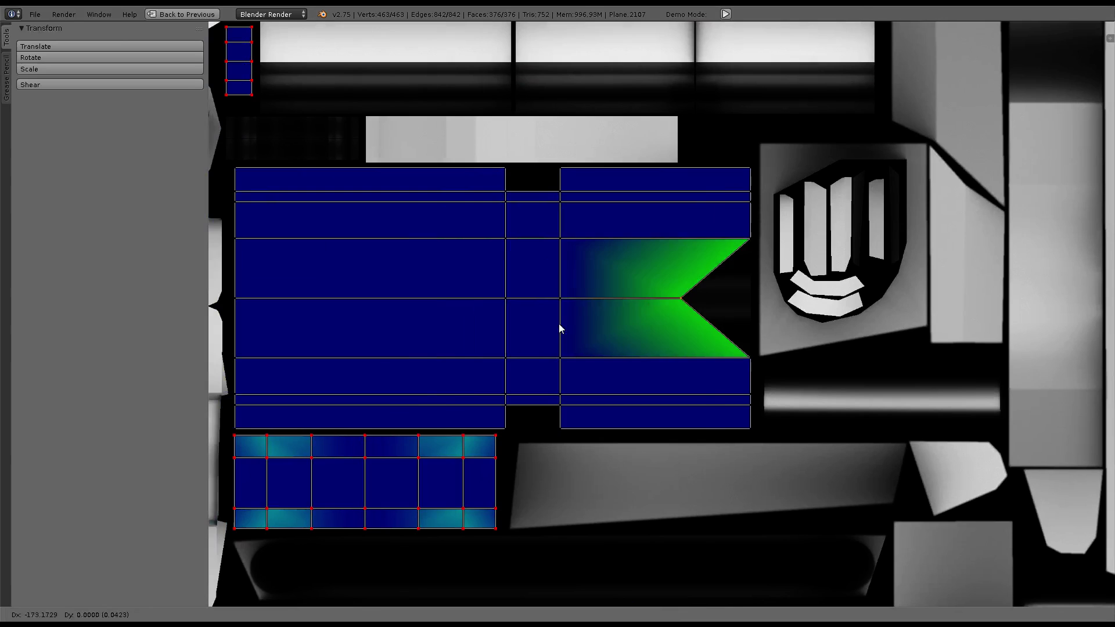
right_click(556, 322)
middle_drag(232, 325, 473, 297)
right_drag(474, 298, 513, 289)
key(Escape)
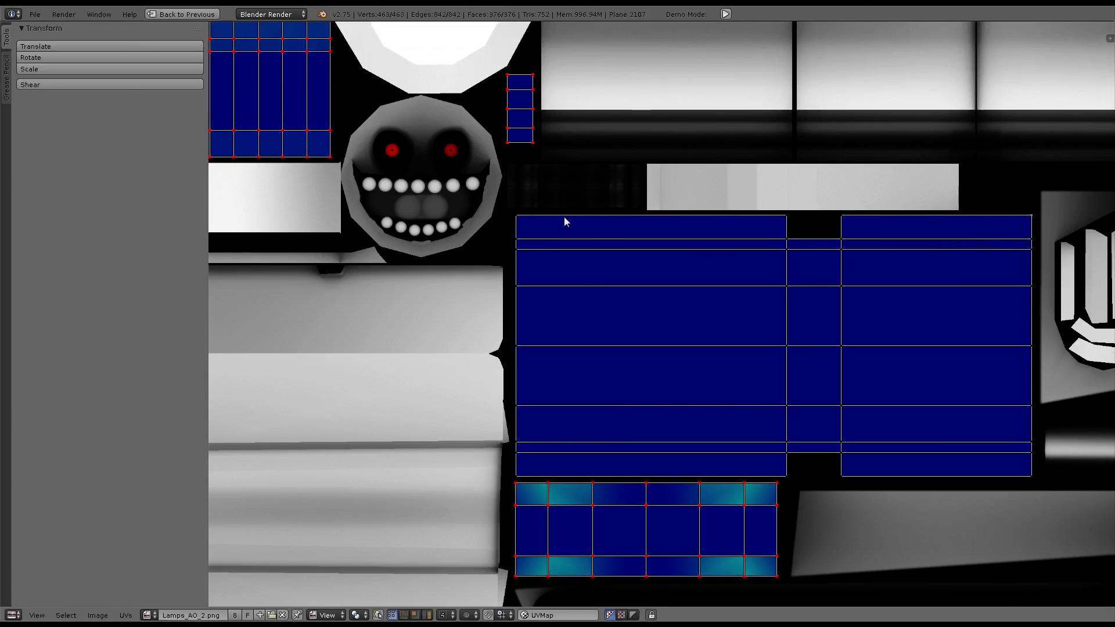
middle_drag(386, 72, 793, 238)
scroll(710, 231, down, 1)
scroll(872, 301, down, 2)
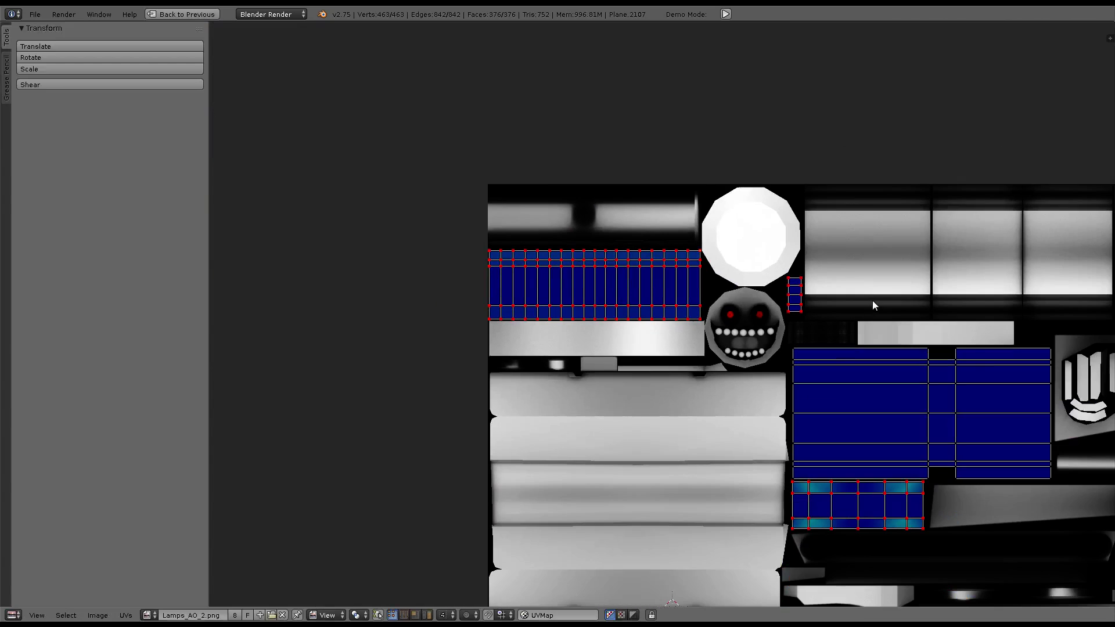
key(ctrl+Up)
key(ctrl+Up)
Select the whole cap piece at the tubes' right end and restore the split layout
middle_drag(543, 245, 328, 508)
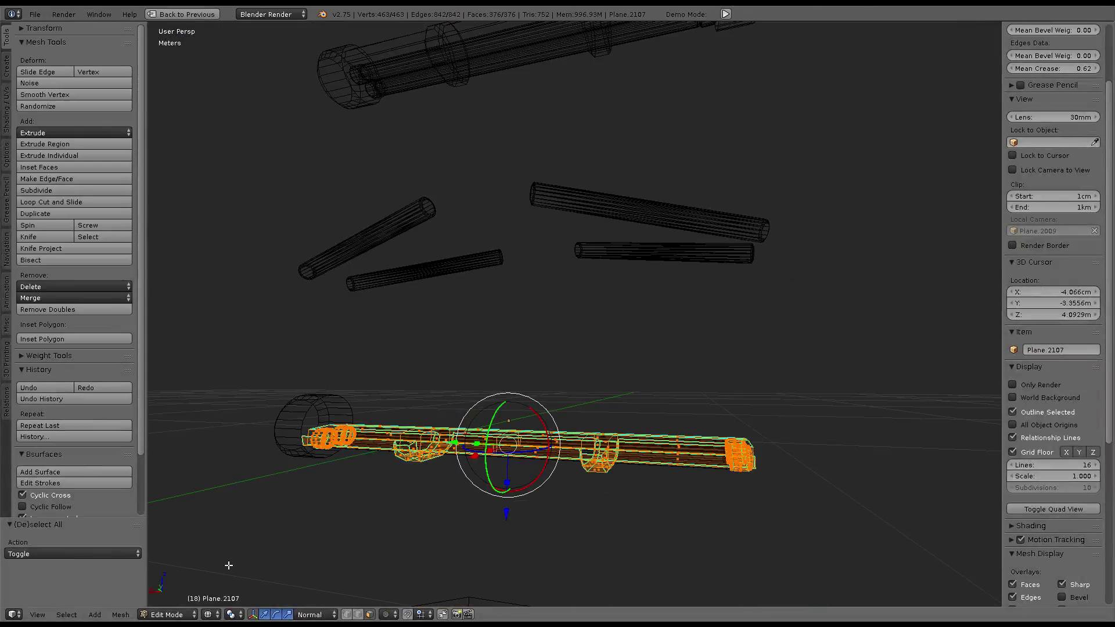
middle_drag(228, 565, 523, 302)
right_click(530, 299)
scroll(648, 330, up, 3)
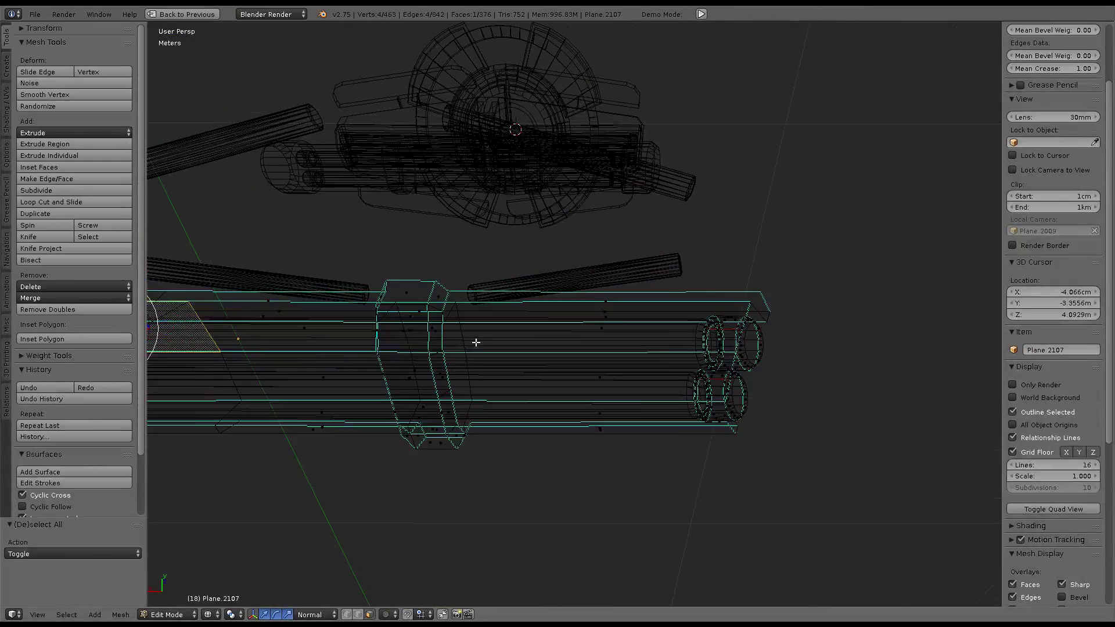
right_click(667, 328)
key(l)
middle_drag(667, 328, 734, 326)
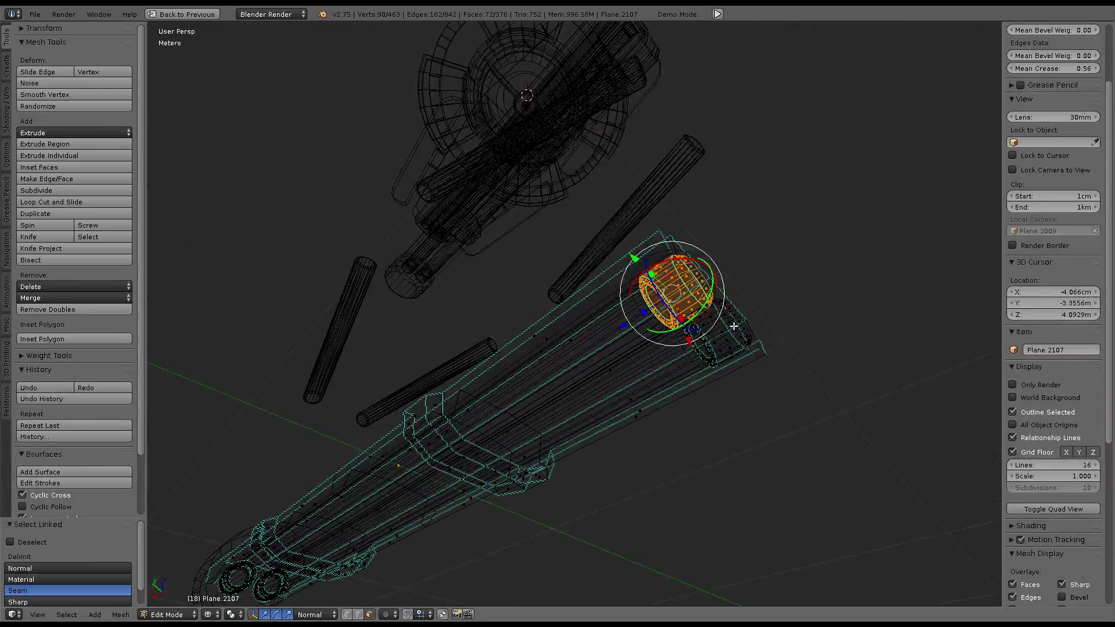
key(ctrl+Up)
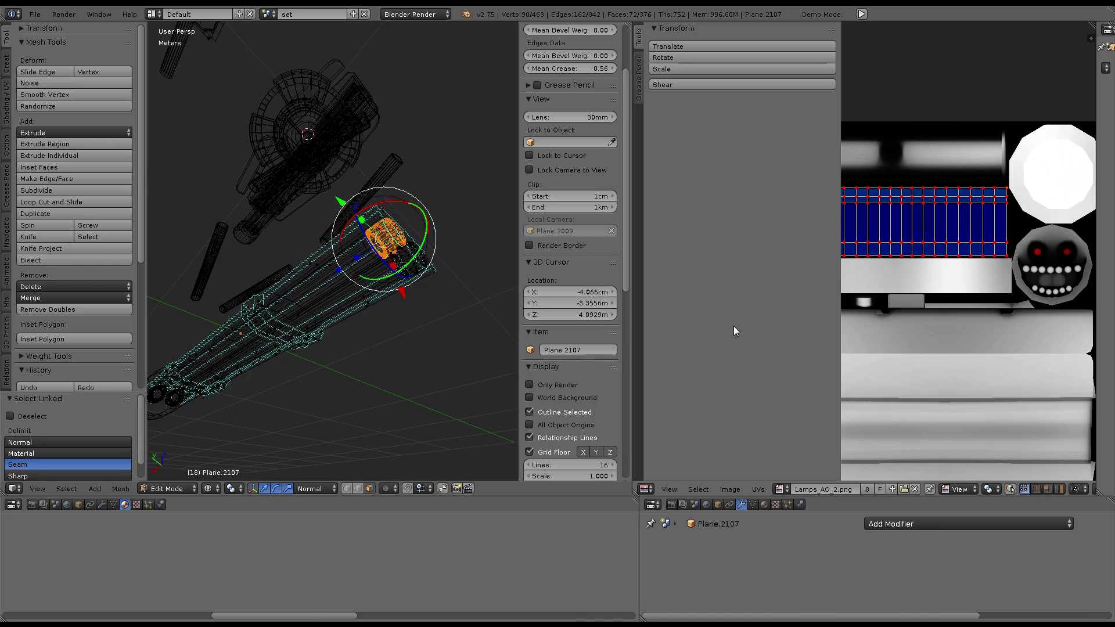
Deselect the cap piece and leave Edit Mode to inspect another lamp part
scroll(929, 304, down, 2)
scroll(929, 304, down, 1)
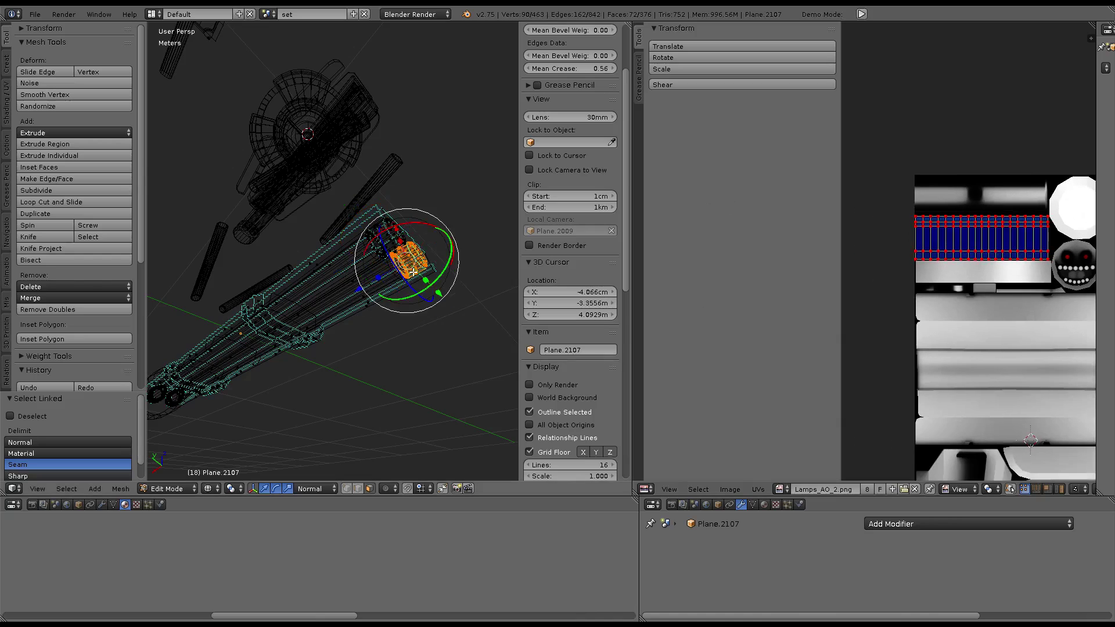
mouse_move(348, 291)
middle_down()
mouse_move(302, 305)
mouse_move(263, 243)
middle_up()
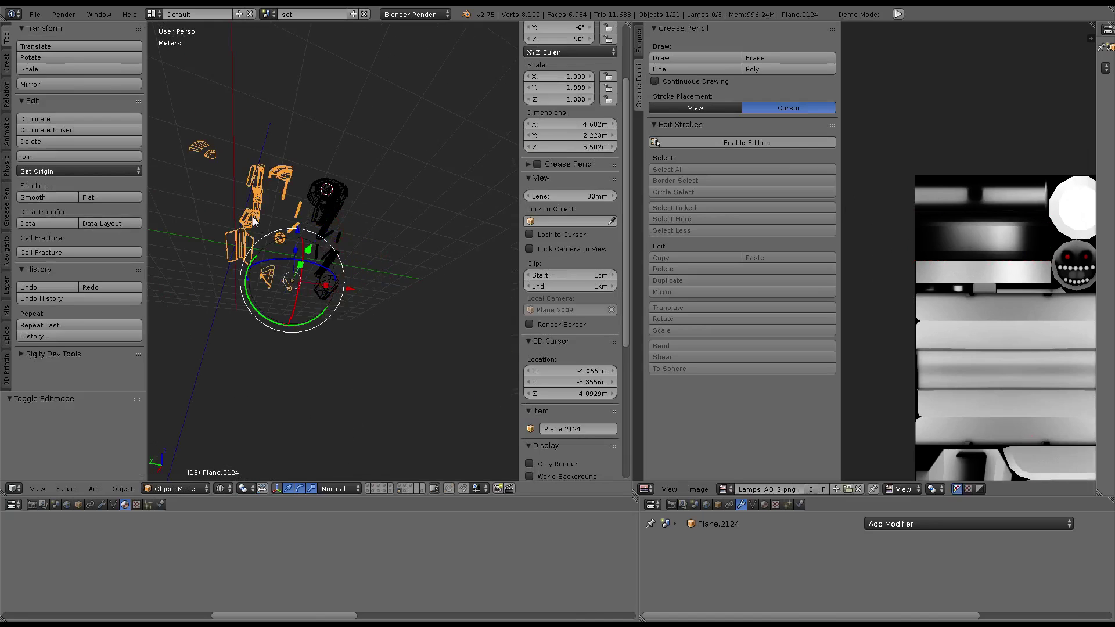
key(a)
key(a)
scroll(958, 319, up, 3)
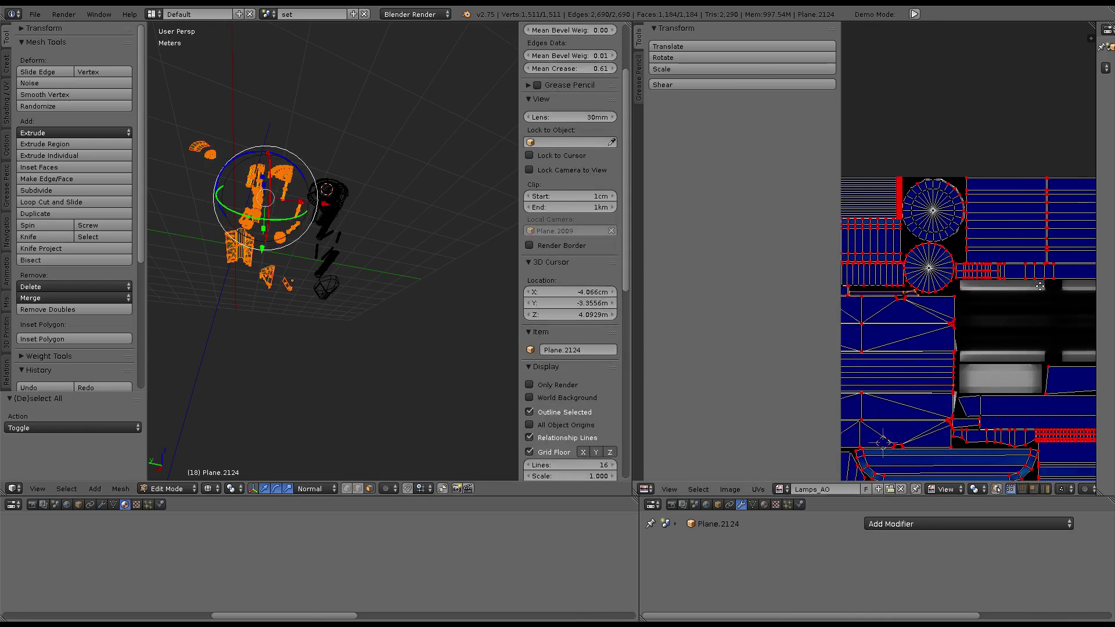
scroll(958, 319, up, 2)
middle_drag(263, 273, 361, 254)
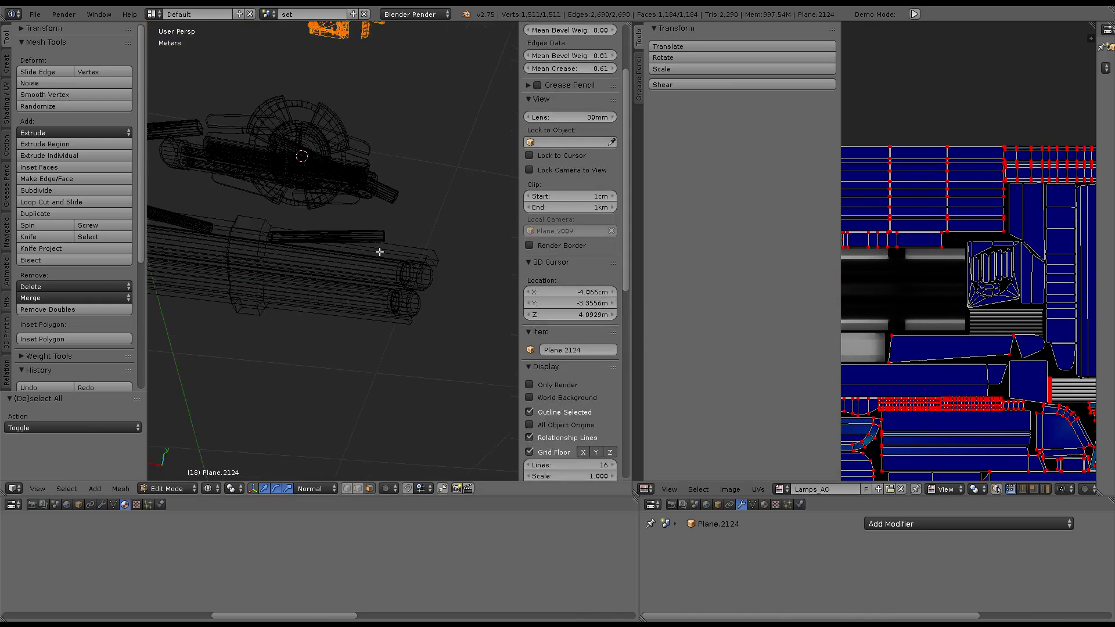
key(Tab)
key(Tab)
Select linked tube faces, then the collar face loop around the lamp tubes
right_click(237, 273)
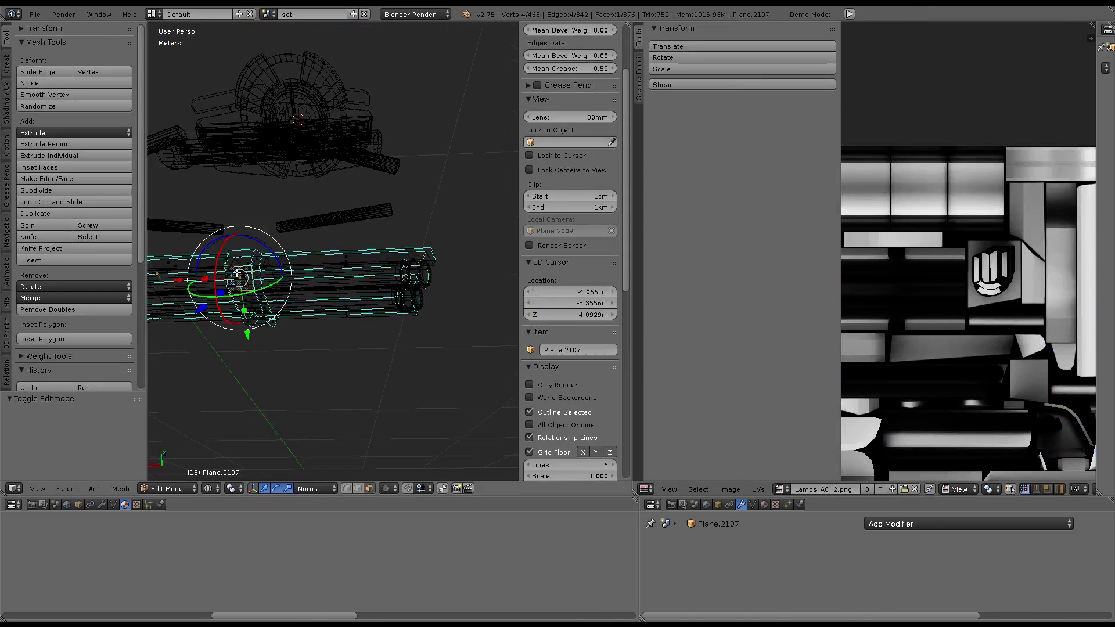
key(ctrl+l)
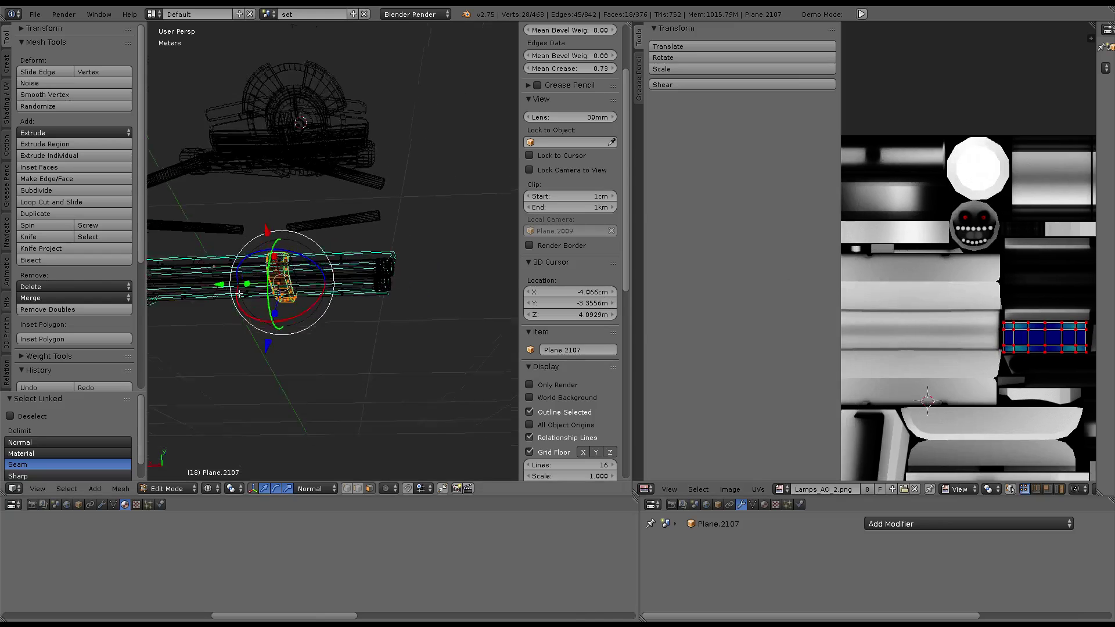
middle_drag(325, 267, 227, 272)
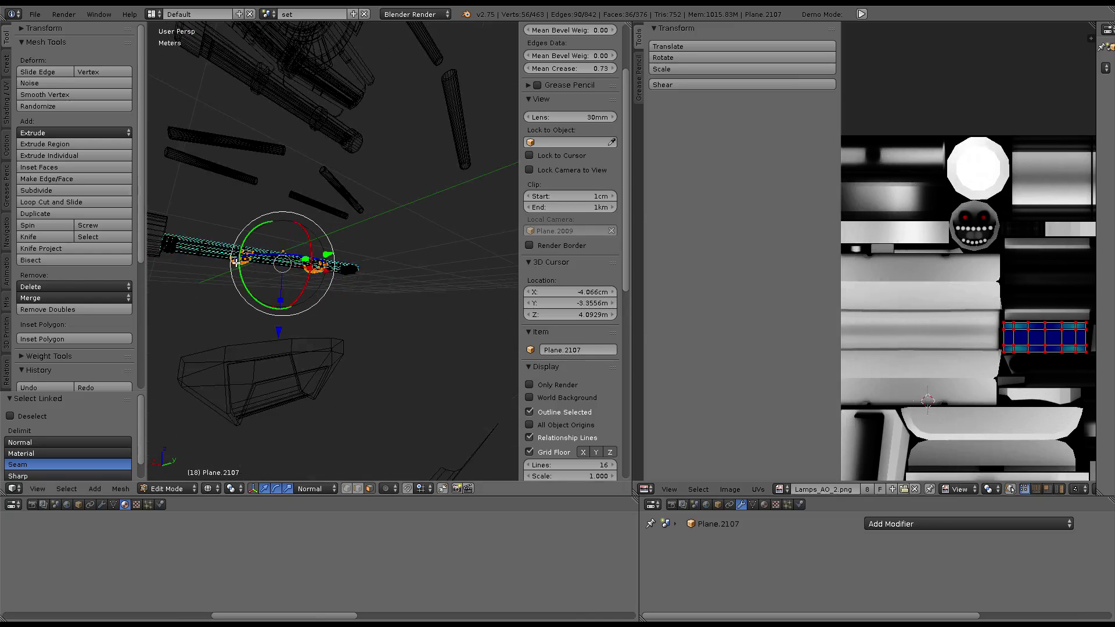
scroll(1015, 333, down, 5)
scroll(325, 262, up, 3)
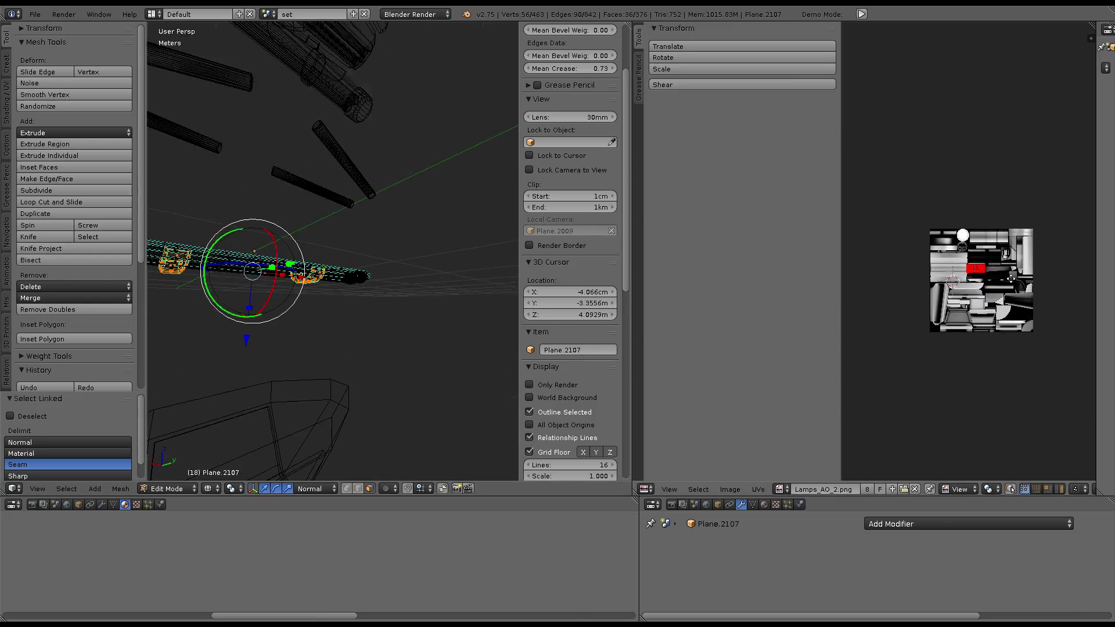
scroll(987, 278, up, 5)
scroll(984, 314, up, 5)
middle_drag(371, 226, 338, 250)
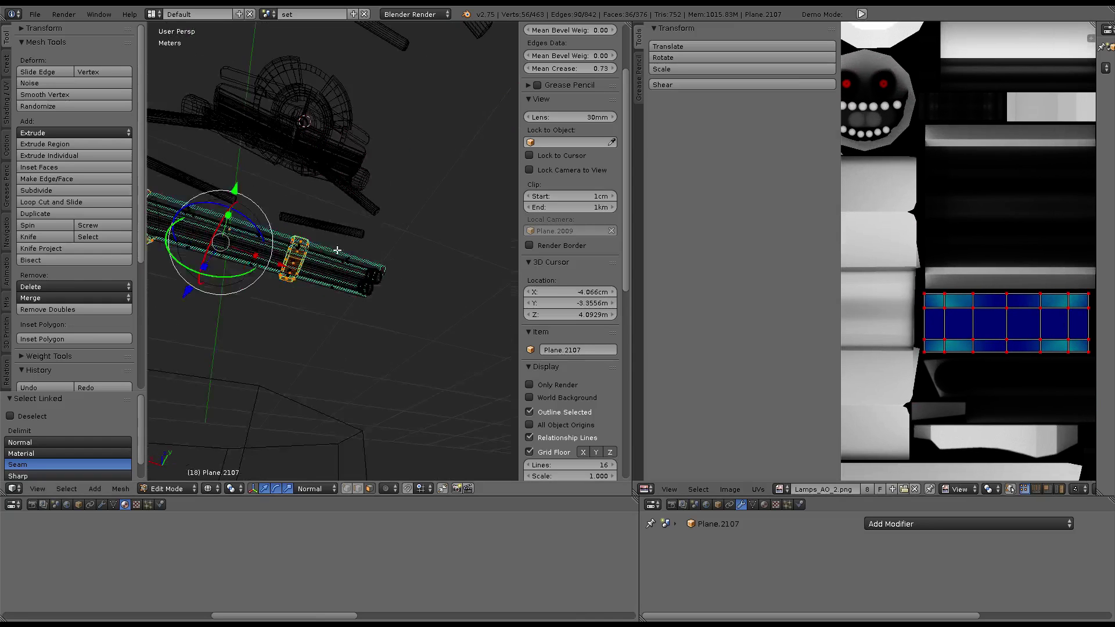
scroll(337, 250, up, 2)
alt+click(264, 262)
alt+click(273, 251)
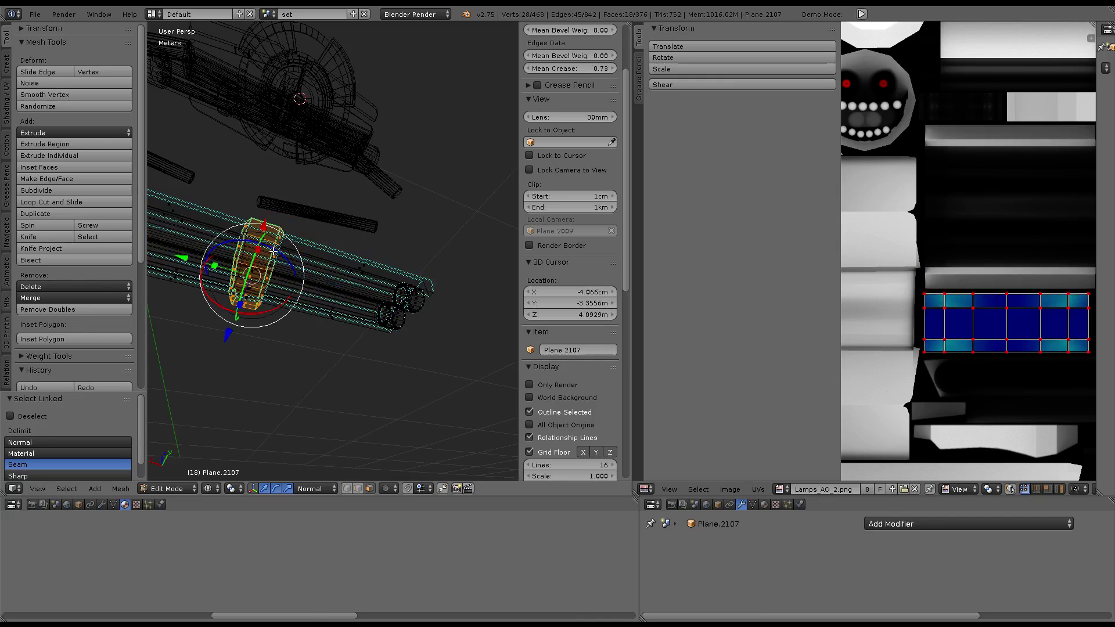
middle_drag(349, 349, 287, 425)
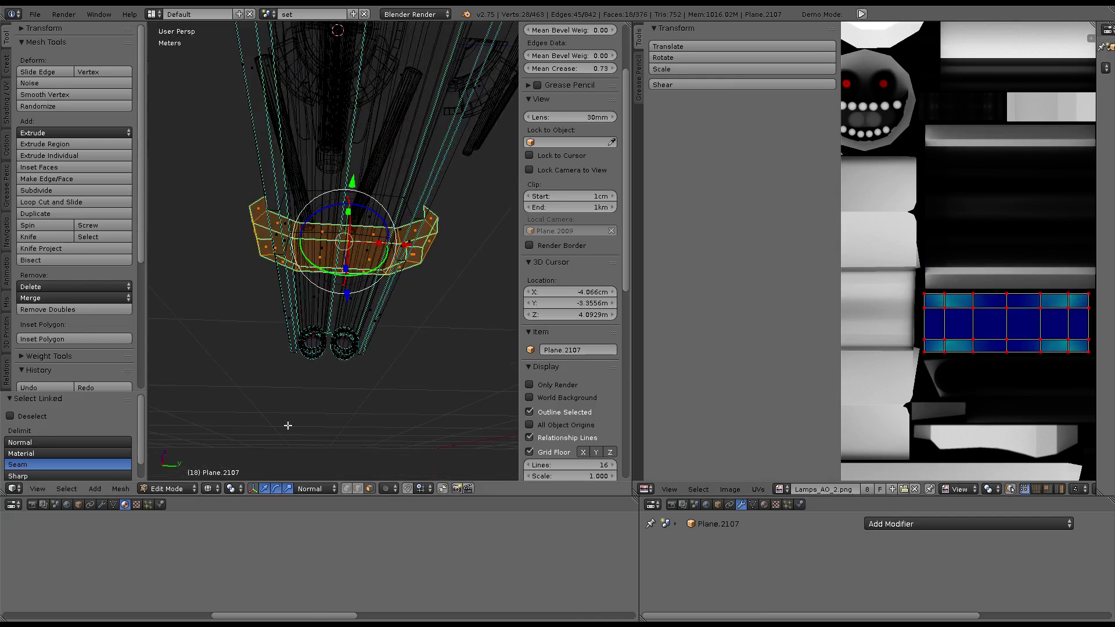
Switch the viewport shading to Solid
click(211, 489)
click(241, 442)
scroll(241, 443, up, 2)
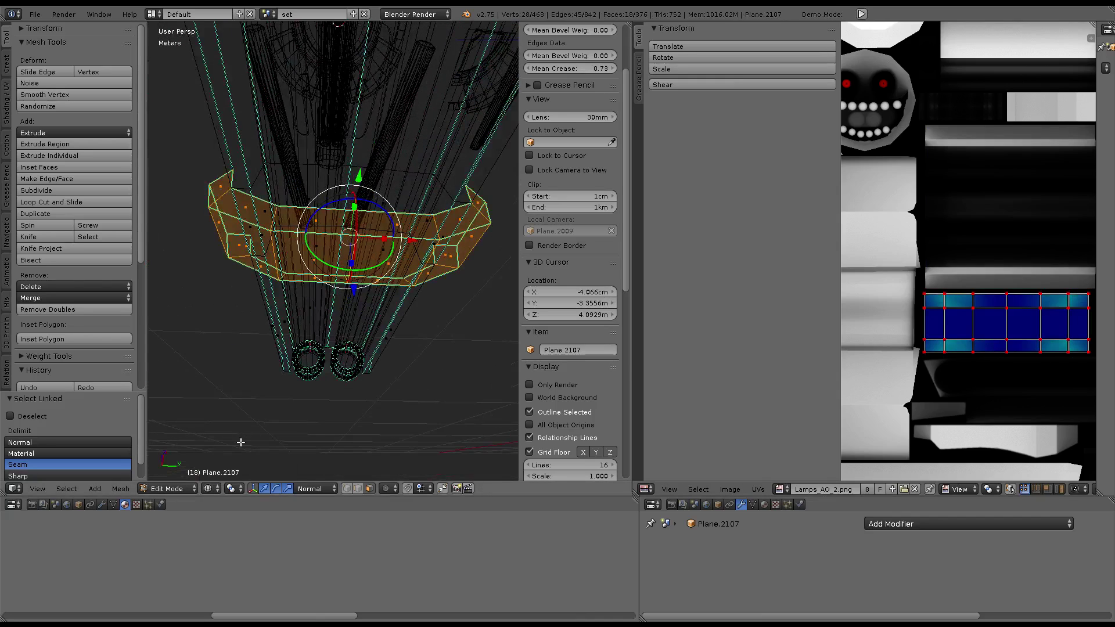
click(210, 489)
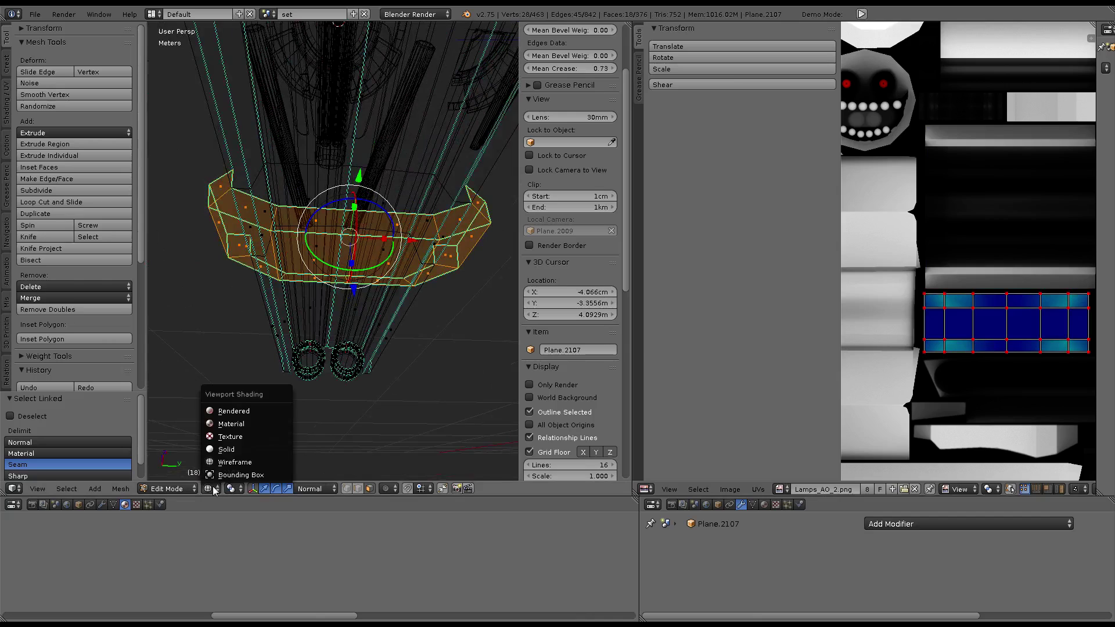
click(222, 452)
Select faces on the lamp's collar band and grow the selection across the band
right_click(417, 258)
key(ctrl+z)
right_click(417, 258)
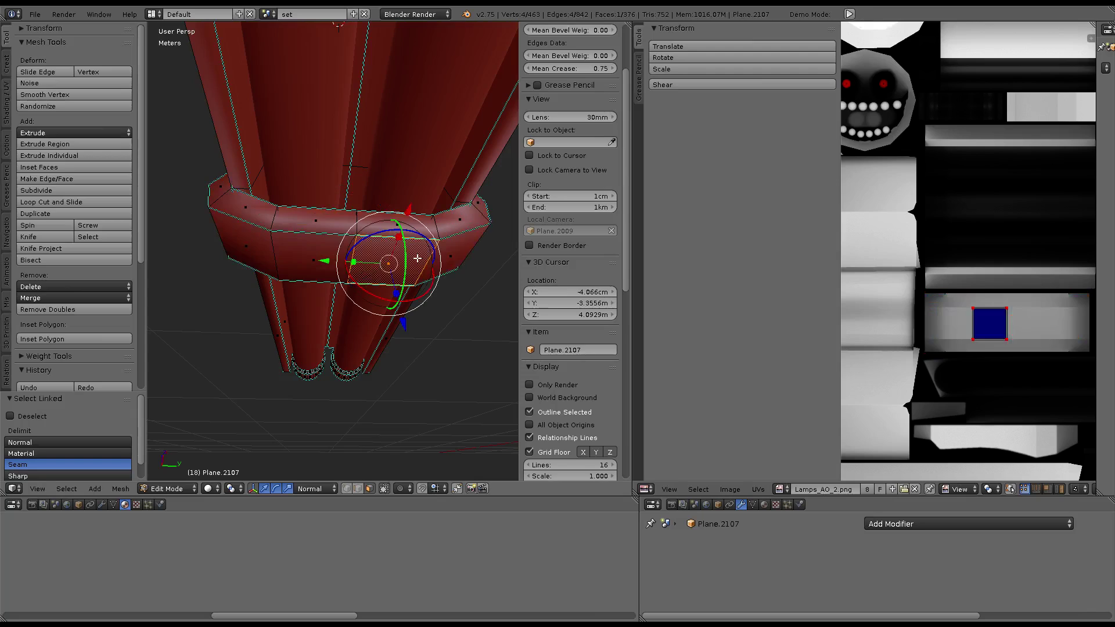
shift+right_click(458, 232)
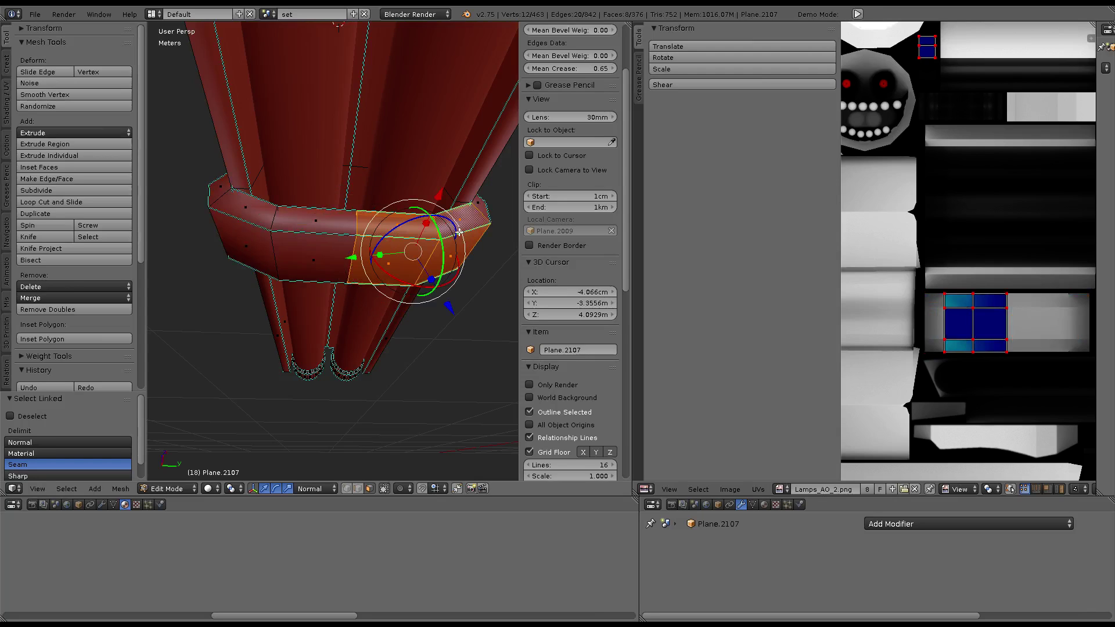
key(ctrl+KP_Add)
key(ctrl+KP_Add)
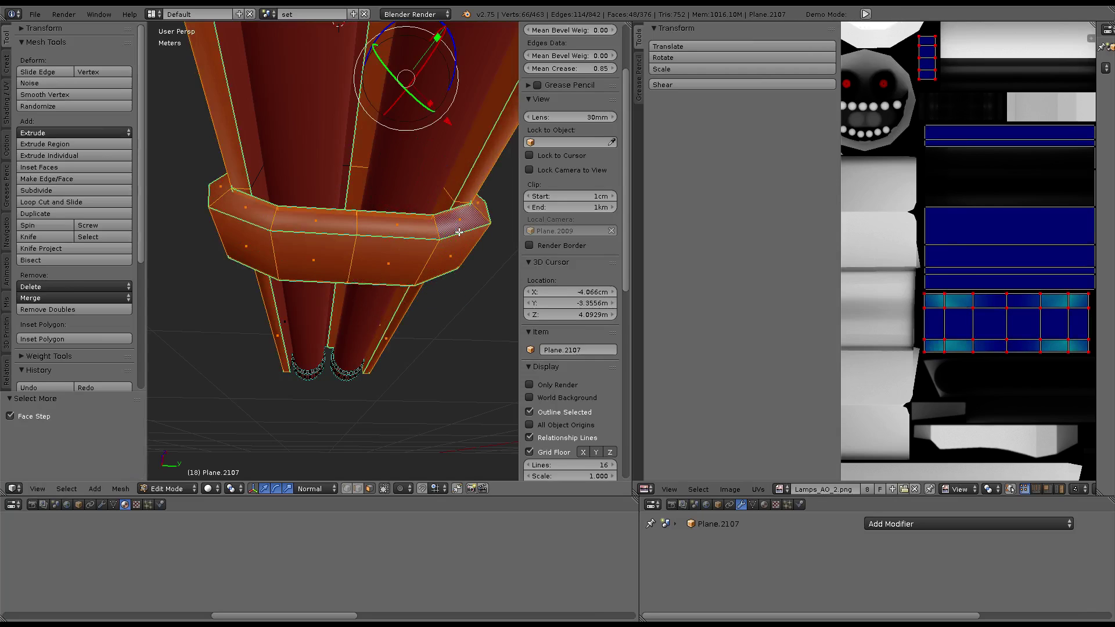
mouse_move(445, 218)
middle_down()
mouse_move(277, 209)
mouse_move(256, 220)
middle_up()
Select faces on the lamp base and long tube, growing the selection along the tube
right_click(309, 231)
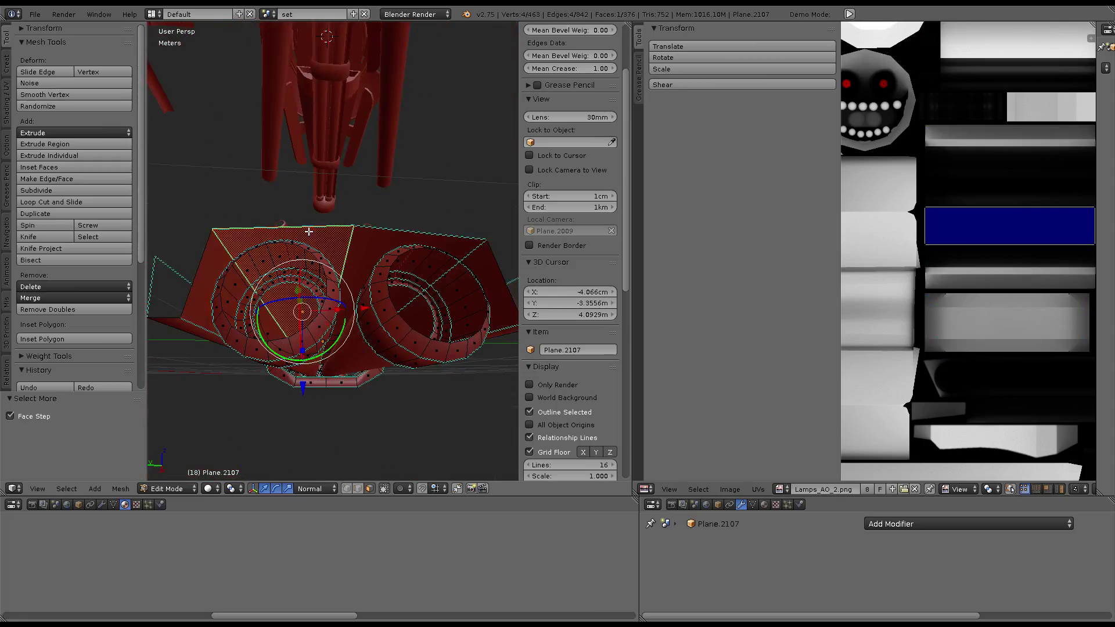
shift+right_click(389, 236)
mouse_move(325, 240)
middle_down()
mouse_move(256, 298)
mouse_move(279, 293)
mouse_move(243, 293)
mouse_move(255, 271)
mouse_move(433, 311)
mouse_move(417, 314)
middle_up()
right_click(249, 299)
right_click(238, 293)
right_click(348, 294)
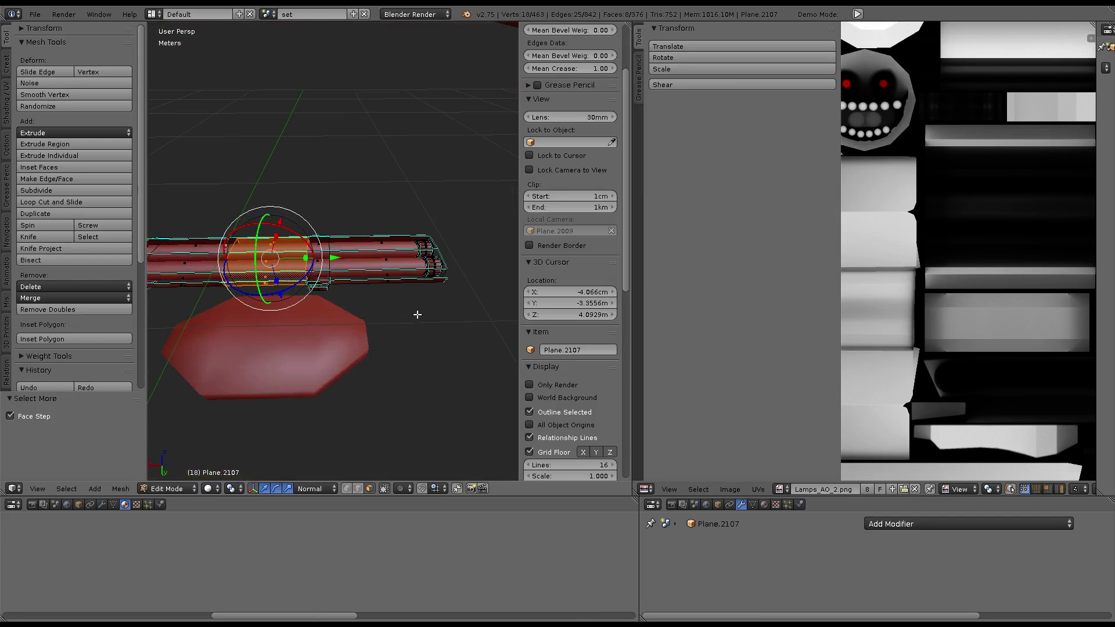
key(ctrl+KP_Add)
scroll(338, 273, up, 2)
middle_drag(328, 329, 325, 354)
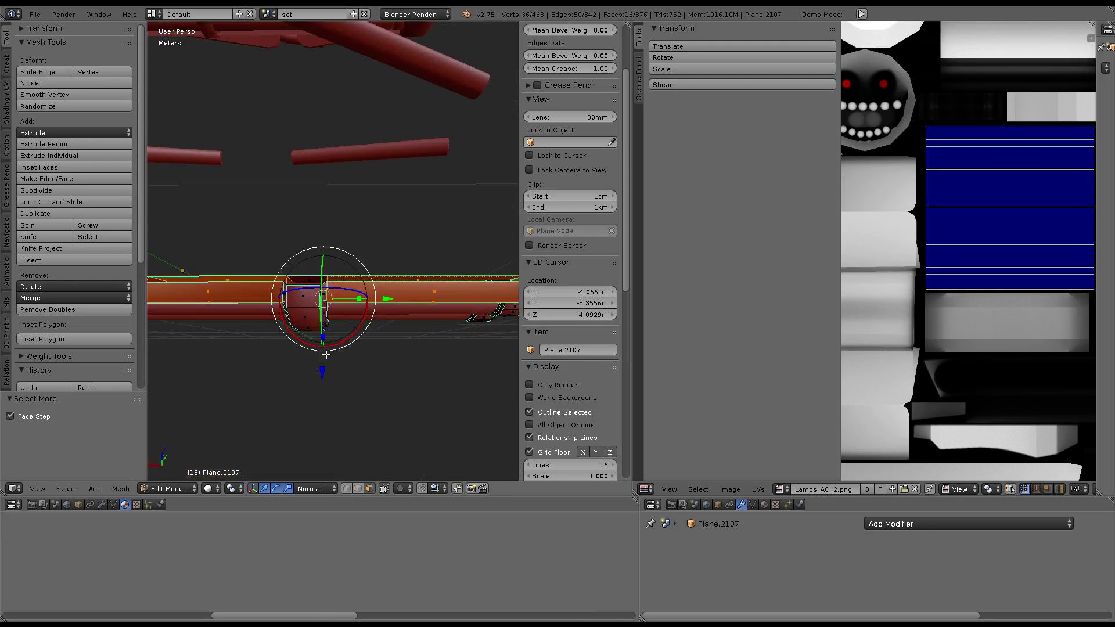
In wireframe shading, box-select more of the tube's faces and inspect the selection
key(z)
click(314, 376)
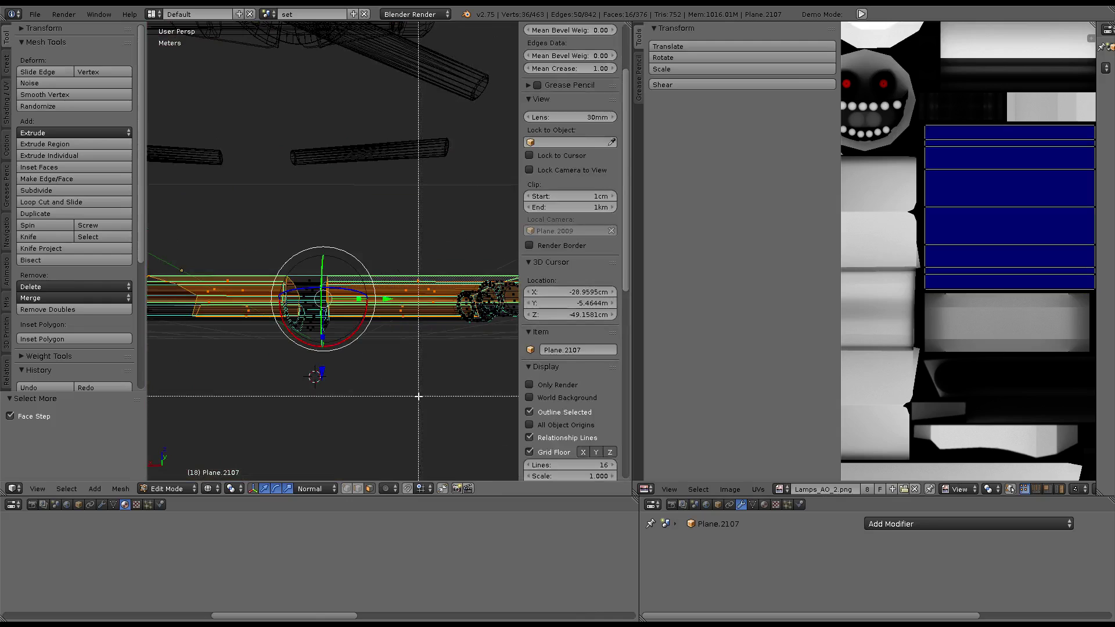
drag(418, 397, 259, 175)
middle_drag(468, 303, 514, 253)
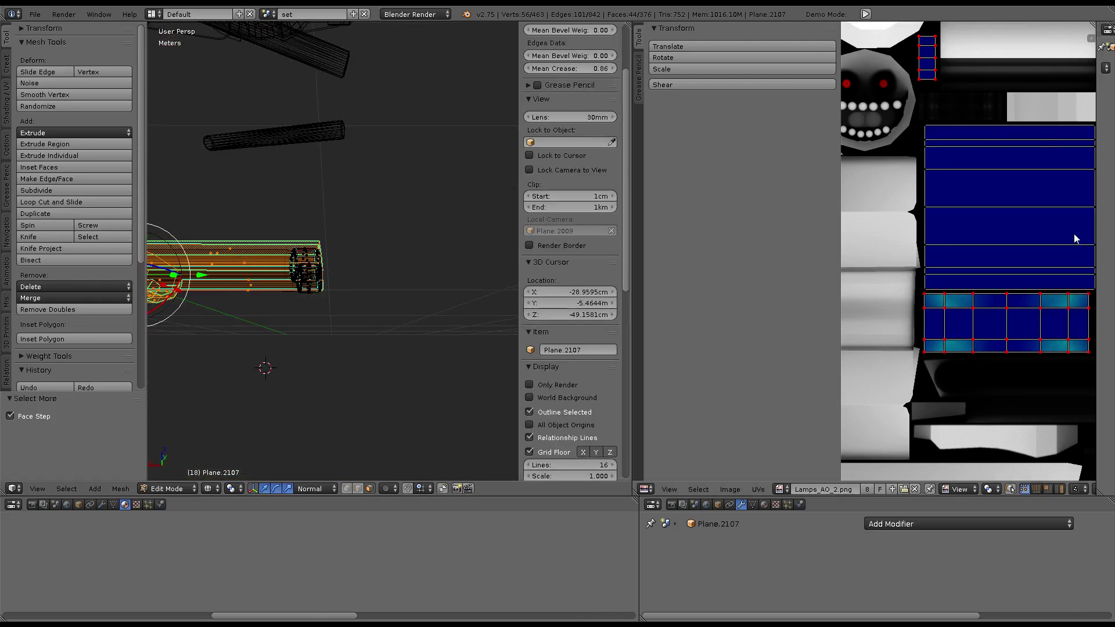
scroll(1075, 238, down, 4)
middle_drag(336, 281, 314, 276)
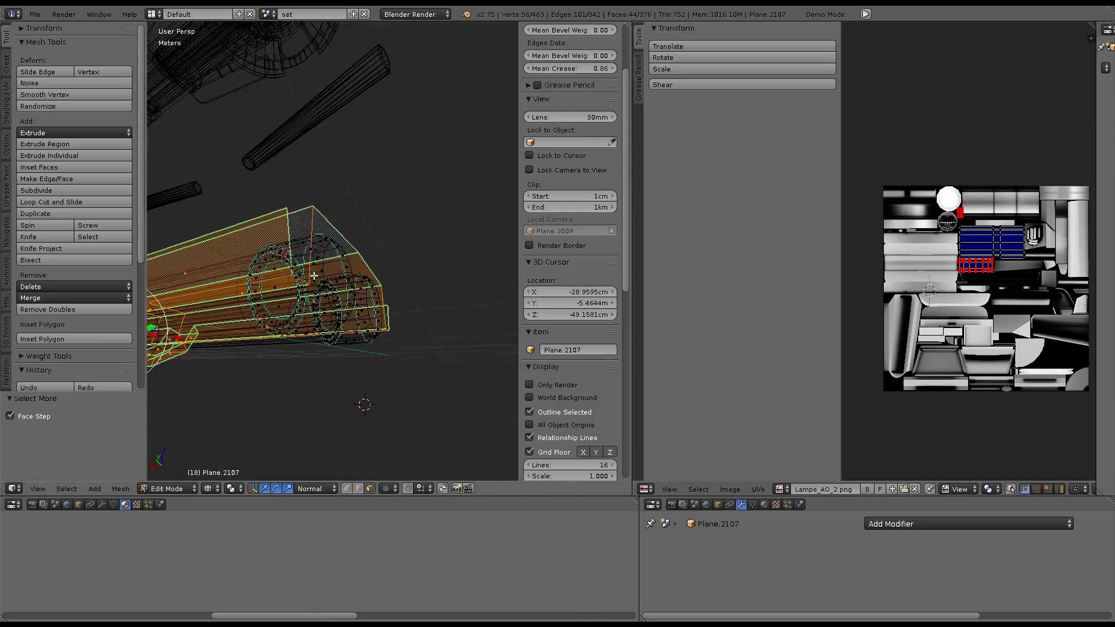
middle_drag(397, 358, 385, 228)
scroll(331, 254, up, 2)
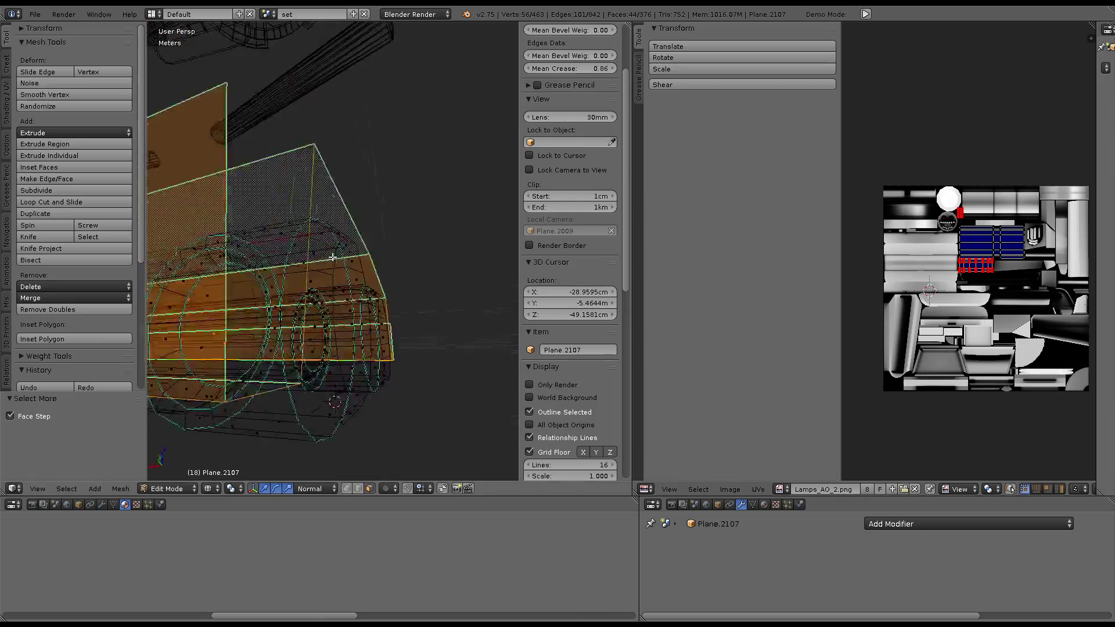
scroll(393, 248, up, 3)
scroll(443, 223, up, 2)
scroll(443, 223, down, 3)
Separate the selected geometry into its own object, Plane.2124
mouse_move(378, 302)
middle_down()
mouse_move(374, 365)
mouse_move(329, 318)
middle_up()
scroll(389, 230, up, 2)
mouse_move(389, 230)
middle_down()
mouse_move(271, 368)
mouse_move(307, 325)
middle_up()
scroll(313, 314, down, 3)
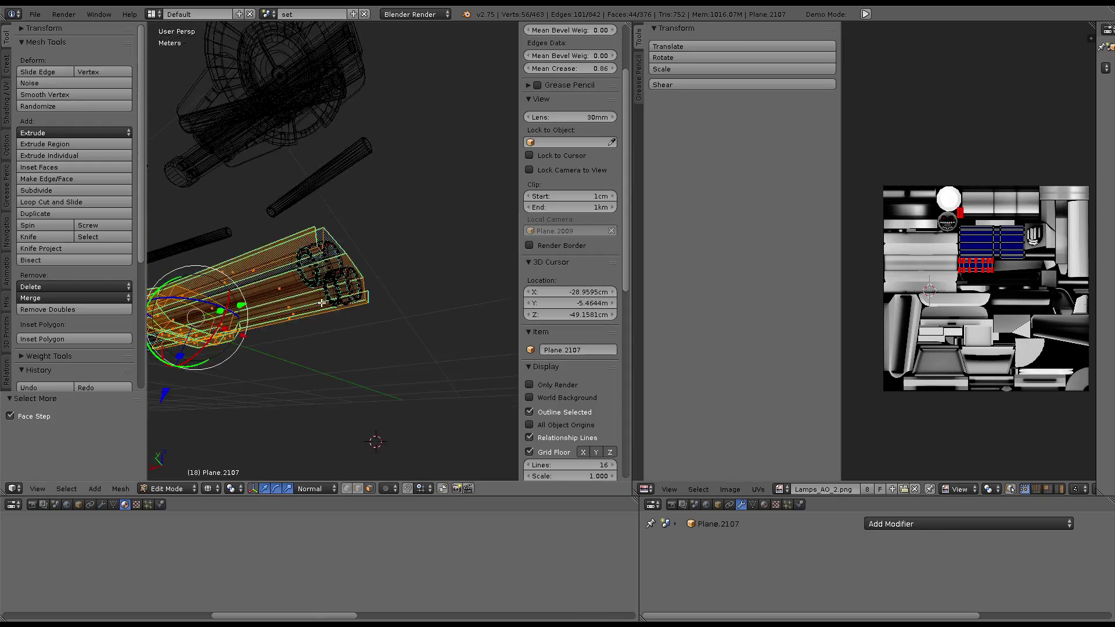
scroll(323, 303, down, 2)
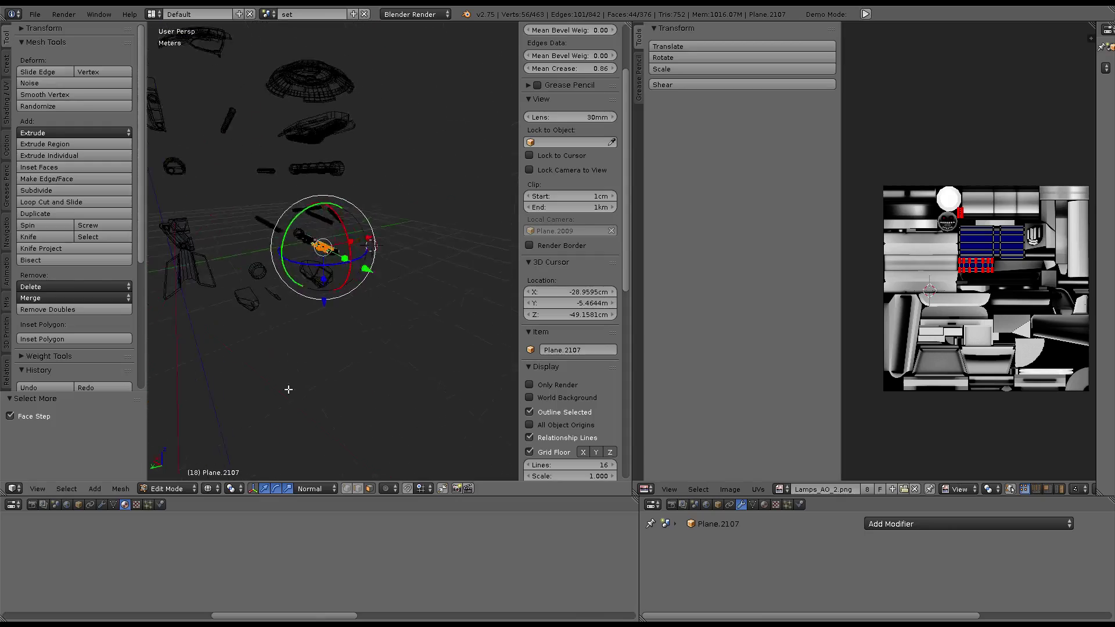
mouse_move(370, 397)
middle_down()
mouse_move(385, 405)
mouse_move(337, 357)
middle_up()
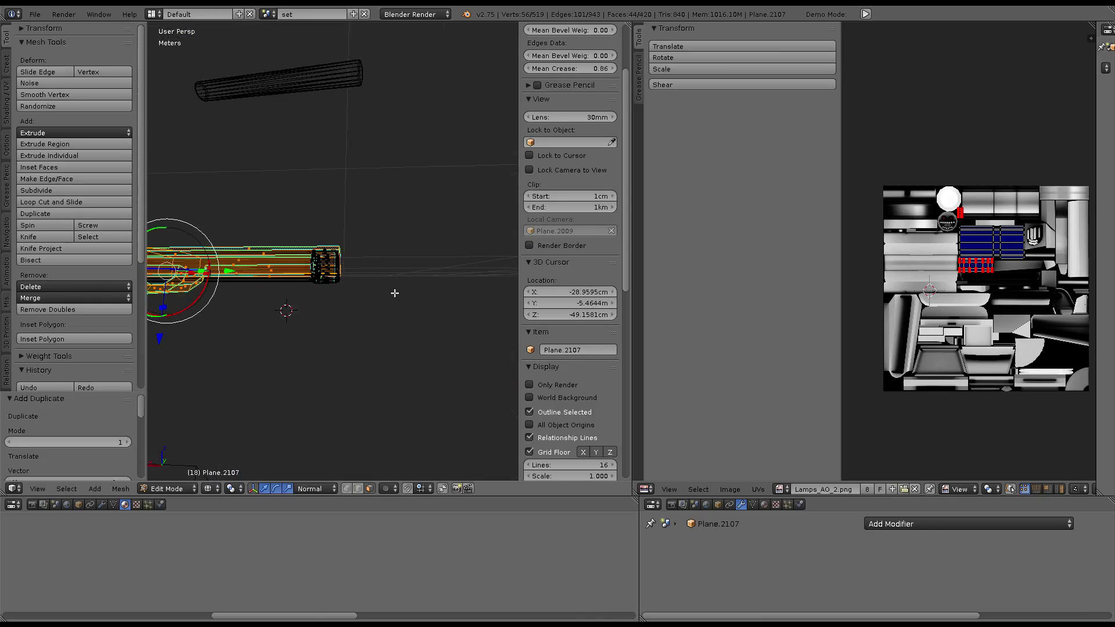
click(395, 293)
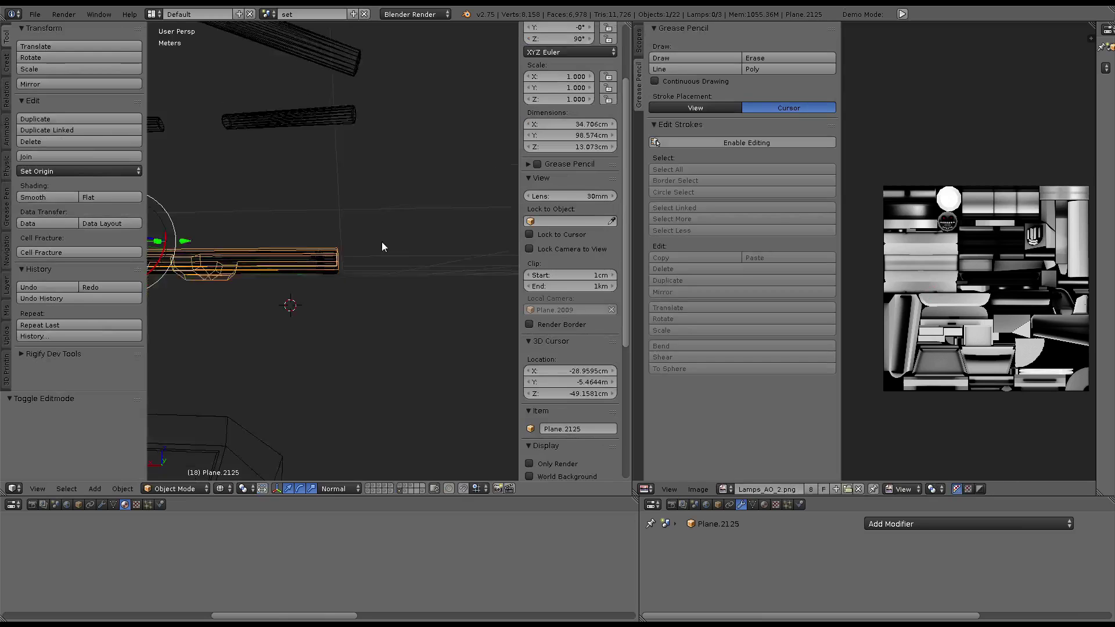
mouse_move(254, 299)
middle_down()
mouse_move(301, 276)
mouse_move(249, 274)
mouse_move(276, 225)
middle_up()
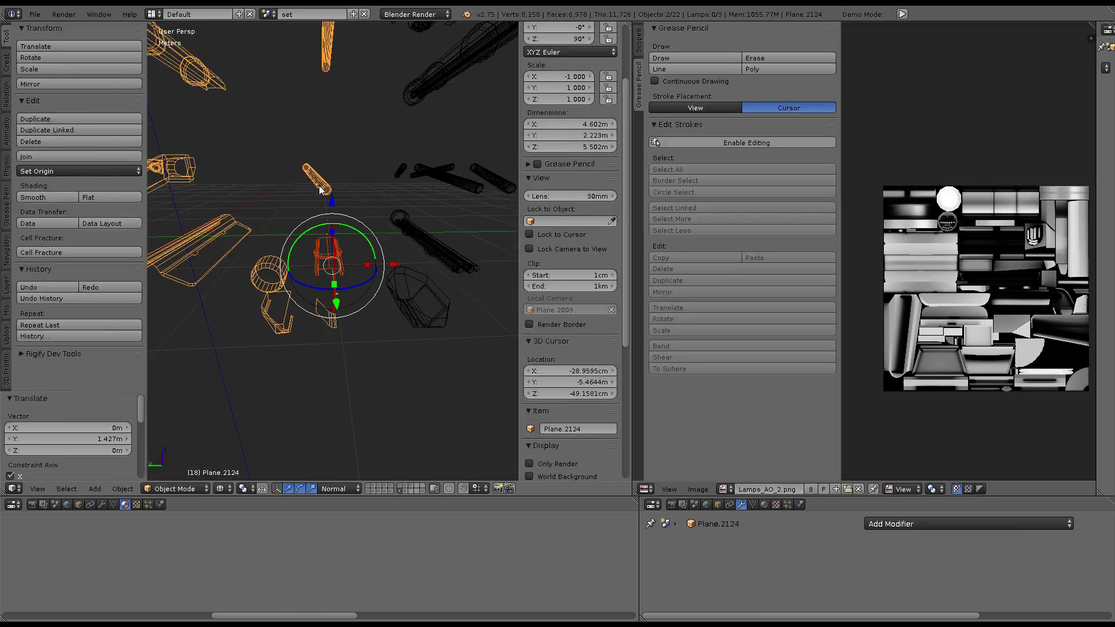
Select all of Plane.2124's mesh and check its UVs on Lamps_AO_2.png in a maximized UV editor
key(Tab)
key(a)
key(a)
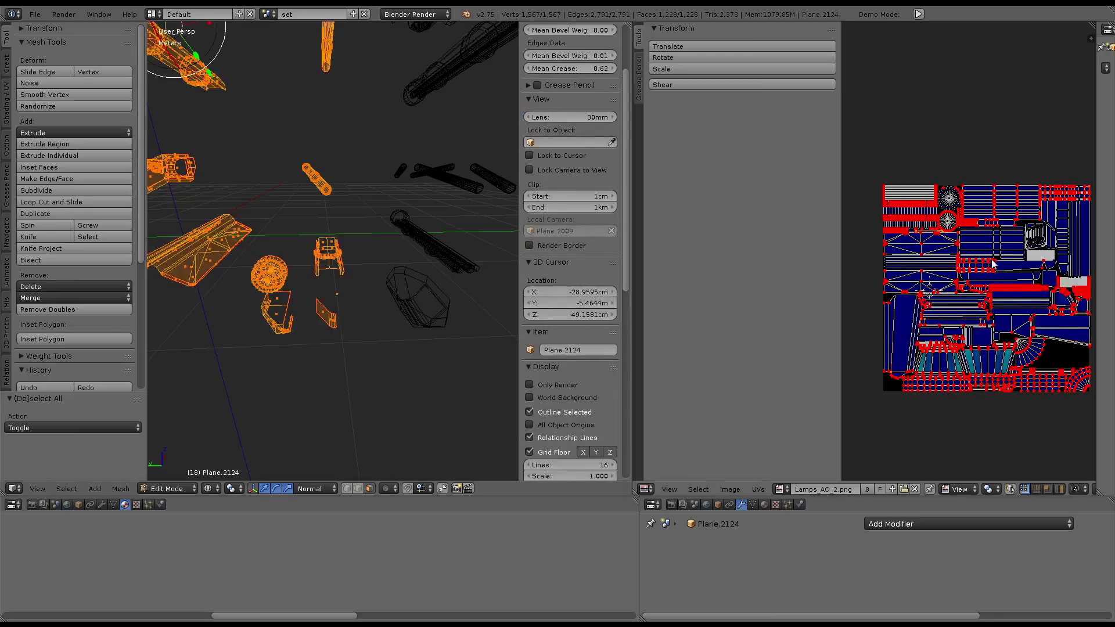
key(ctrl+Up)
scroll(980, 259, up, 5)
mouse_move(746, 274)
middle_down()
mouse_move(737, 356)
mouse_move(632, 219)
middle_up()
scroll(733, 357, up, 4)
scroll(729, 358, down, 4)
scroll(888, 380, up, 2)
scroll(737, 331, up, 1)
scroll(632, 219, up, 4)
scroll(633, 219, down, 4)
Maximize the 3D viewport and return to Object Mode
key(ctrl+Up)
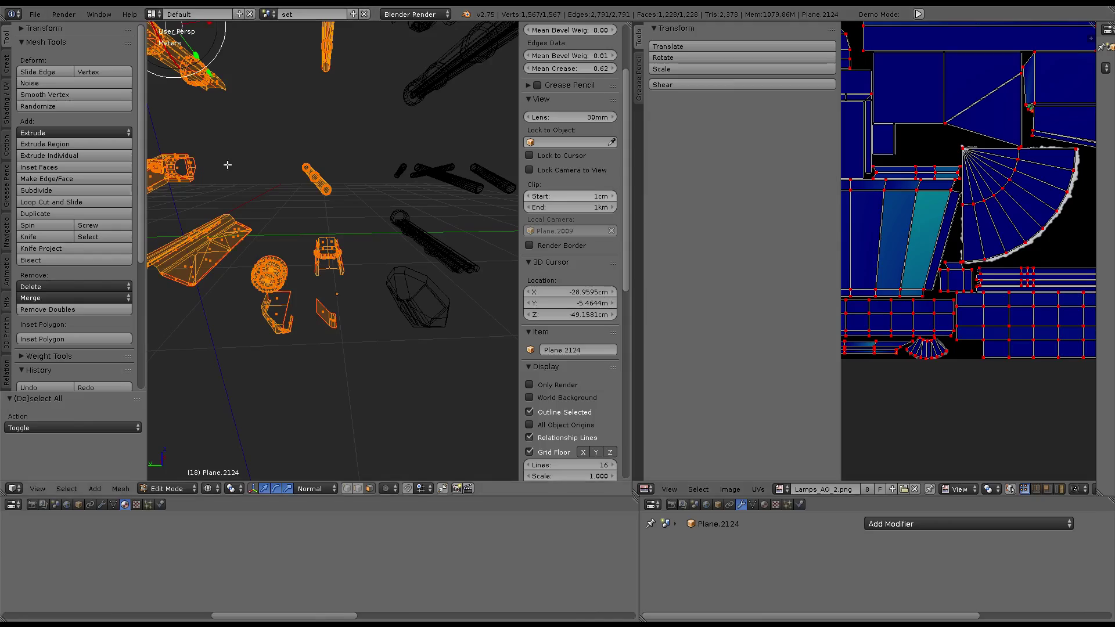
key(ctrl+Up)
key(Tab)
Confirm moving the orange parts 4.356 m along Y
middle_drag(581, 406, 684, 342)
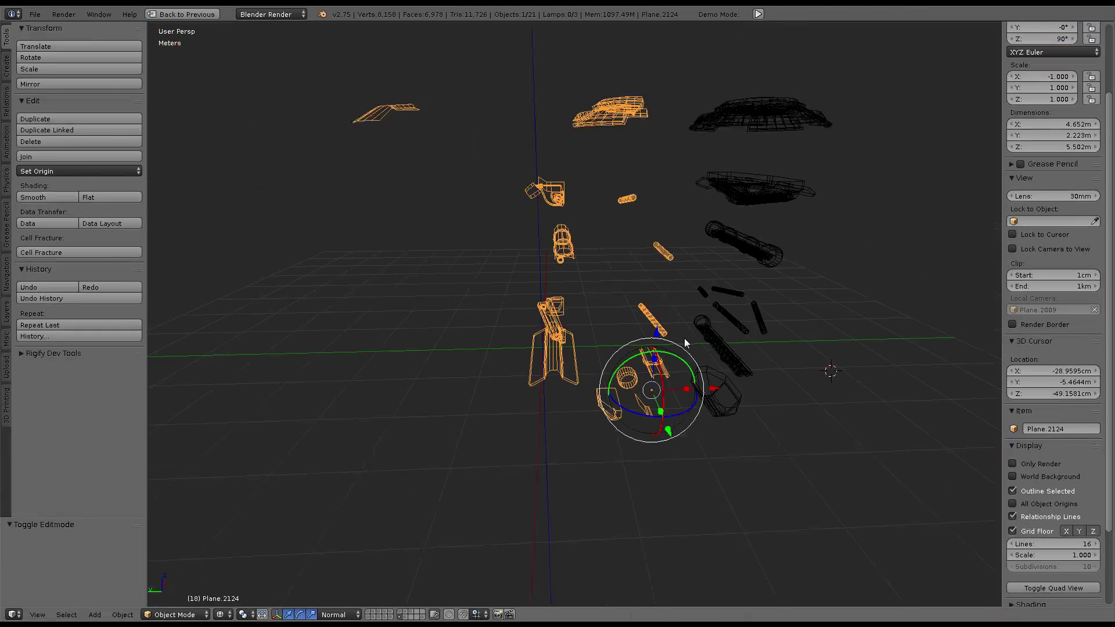
click(493, 385)
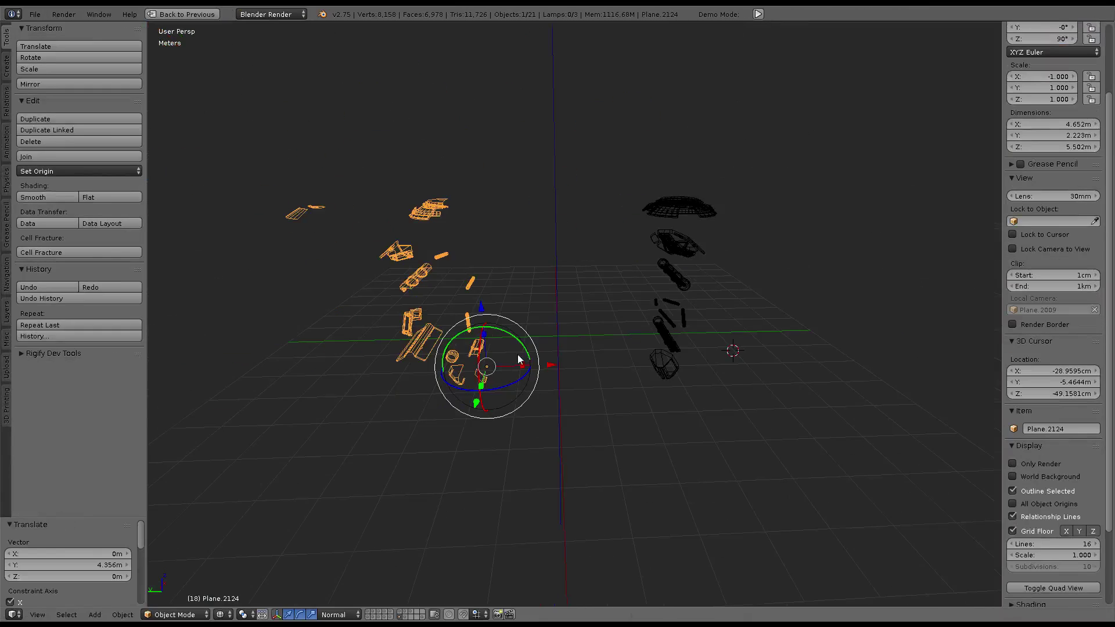
mouse_move(517, 354)
middle_down()
mouse_move(721, 337)
mouse_move(740, 273)
mouse_move(724, 320)
mouse_move(834, 267)
middle_up()
Unhide hidden objects and delete the three point lamps
key(alt+h)
right_click(838, 328)
mouse_move(839, 329)
middle_down()
mouse_move(810, 315)
mouse_move(775, 236)
middle_up()
shift+right_click(777, 242)
shift+right_click(735, 402)
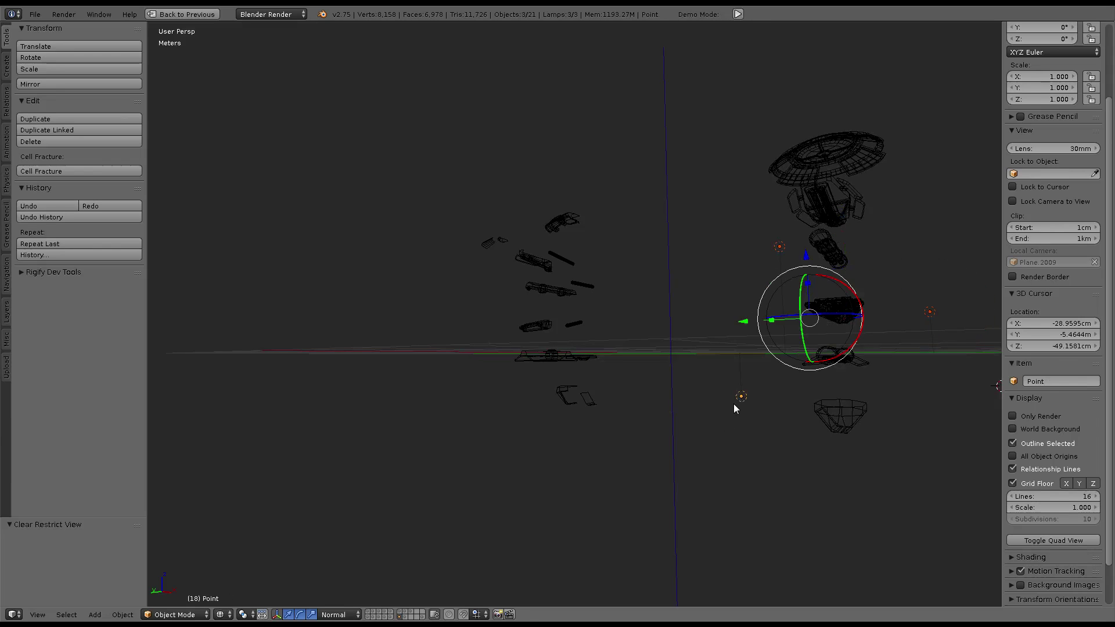
key(Delete)
mouse_move(735, 402)
middle_down()
mouse_move(689, 270)
mouse_move(671, 287)
middle_up()
Switch the viewport to Material shading and reselect Plane.2124
click(34, 14)
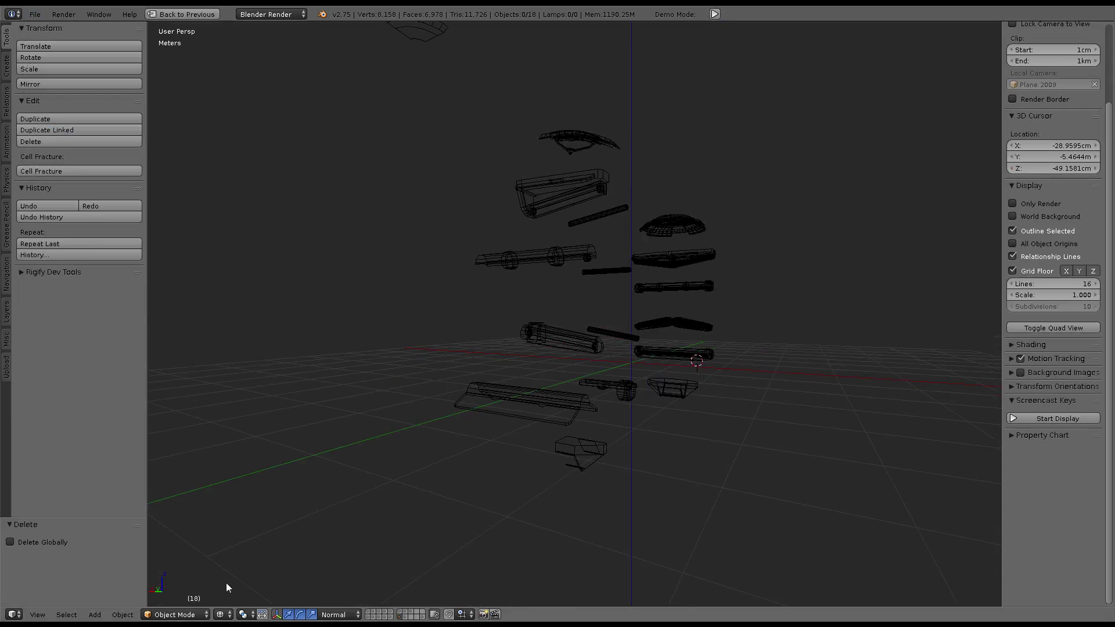
click(245, 549)
mouse_move(439, 386)
middle_down()
mouse_move(705, 291)
mouse_move(664, 323)
mouse_move(712, 232)
mouse_move(552, 259)
mouse_move(577, 364)
mouse_move(478, 296)
mouse_move(490, 254)
mouse_move(689, 349)
middle_up()
mouse_move(472, 330)
middle_down()
mouse_move(378, 416)
mouse_move(657, 450)
mouse_move(669, 344)
mouse_move(695, 321)
mouse_move(661, 392)
mouse_move(523, 350)
mouse_move(598, 373)
mouse_move(612, 248)
middle_up()
right_click(660, 392)
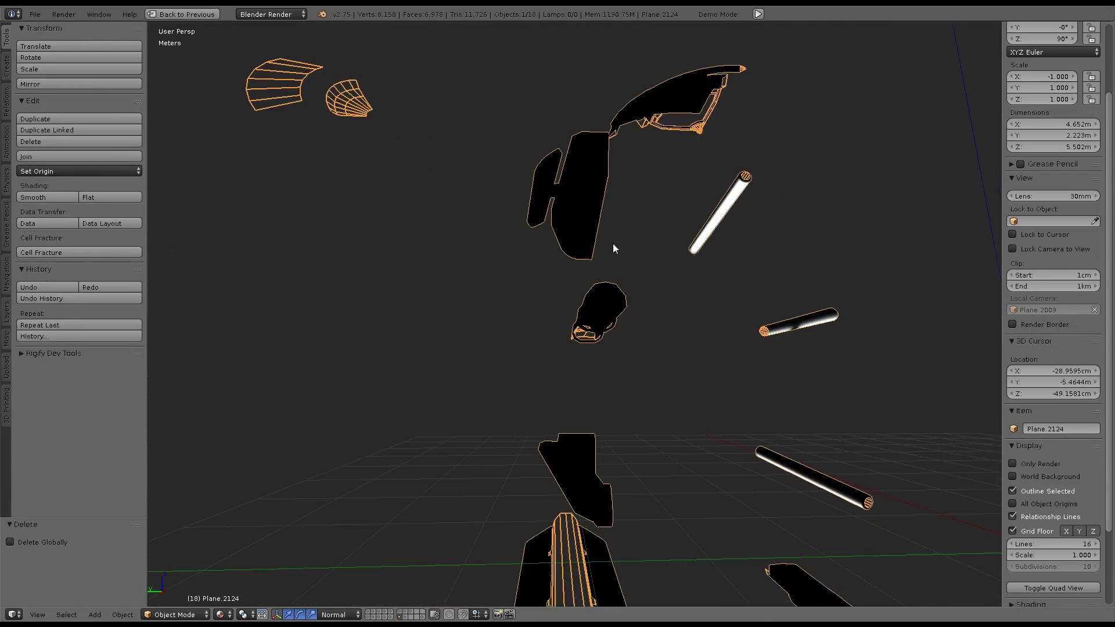
Apply scale to the selected lamp parts so their scale reads 1.000
scroll(615, 249, down, 2)
key(x)
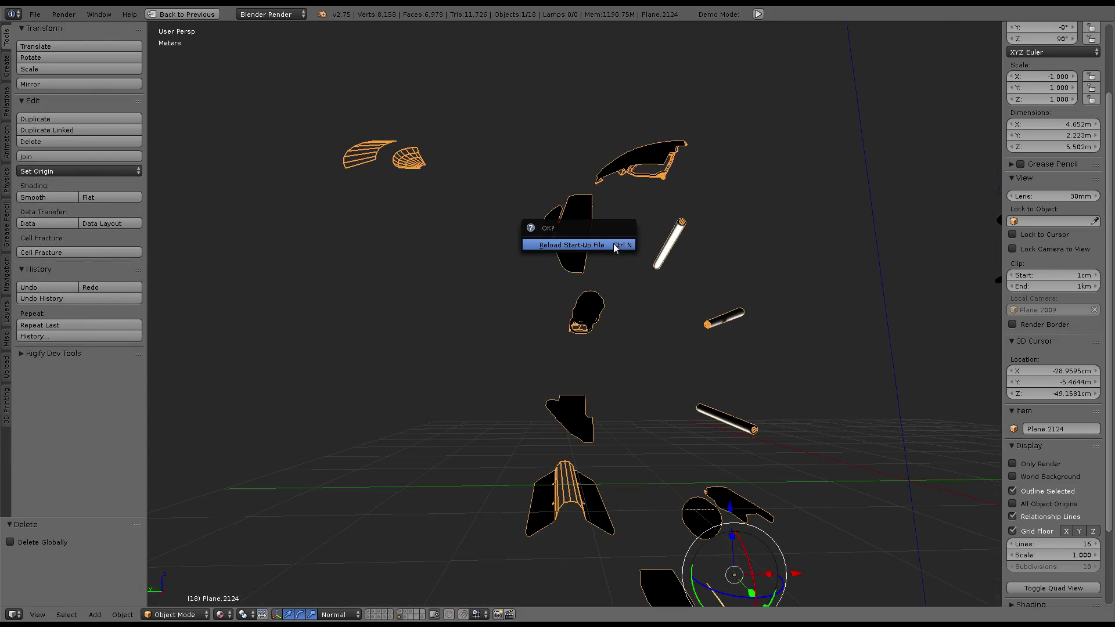
key(ctrl+a)
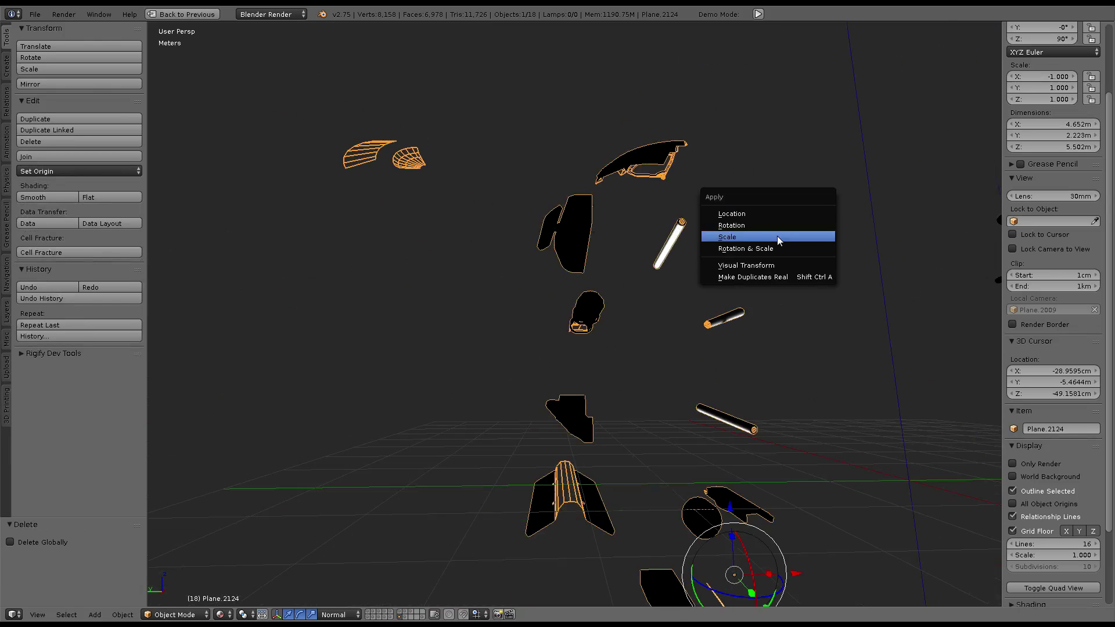
click(778, 237)
mouse_move(777, 236)
middle_down()
mouse_move(742, 312)
mouse_move(659, 398)
mouse_move(719, 327)
mouse_move(575, 296)
mouse_move(530, 302)
mouse_move(625, 305)
mouse_move(473, 308)
mouse_move(585, 293)
mouse_move(498, 229)
mouse_move(594, 341)
mouse_move(573, 309)
mouse_move(642, 273)
mouse_move(592, 151)
mouse_move(569, 325)
mouse_move(178, 555)
middle_up()
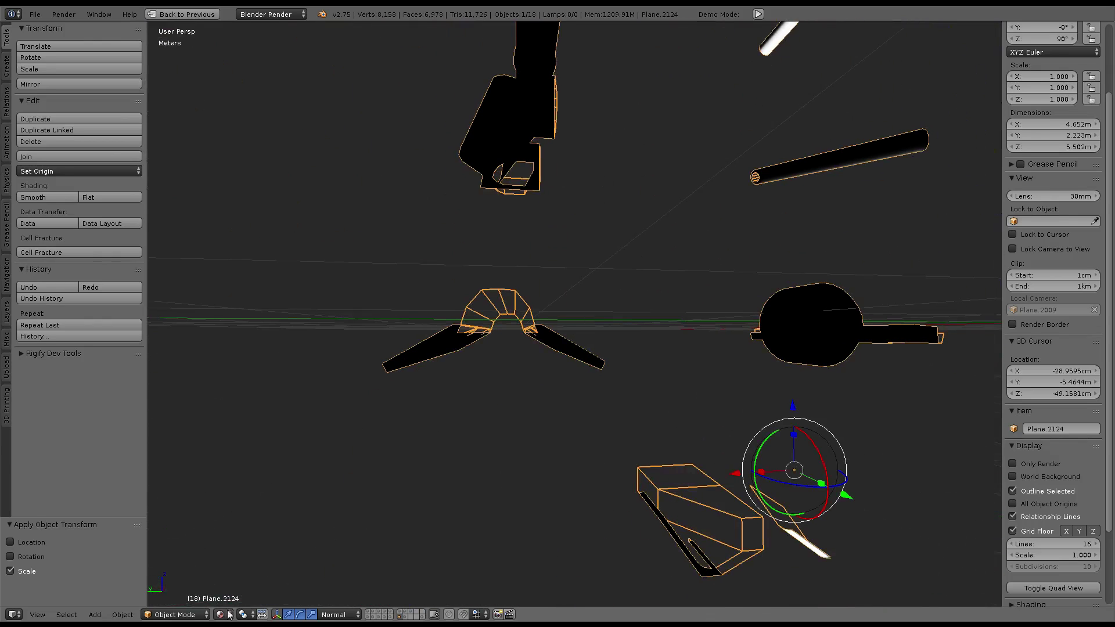
middle_drag(284, 482, 589, 170)
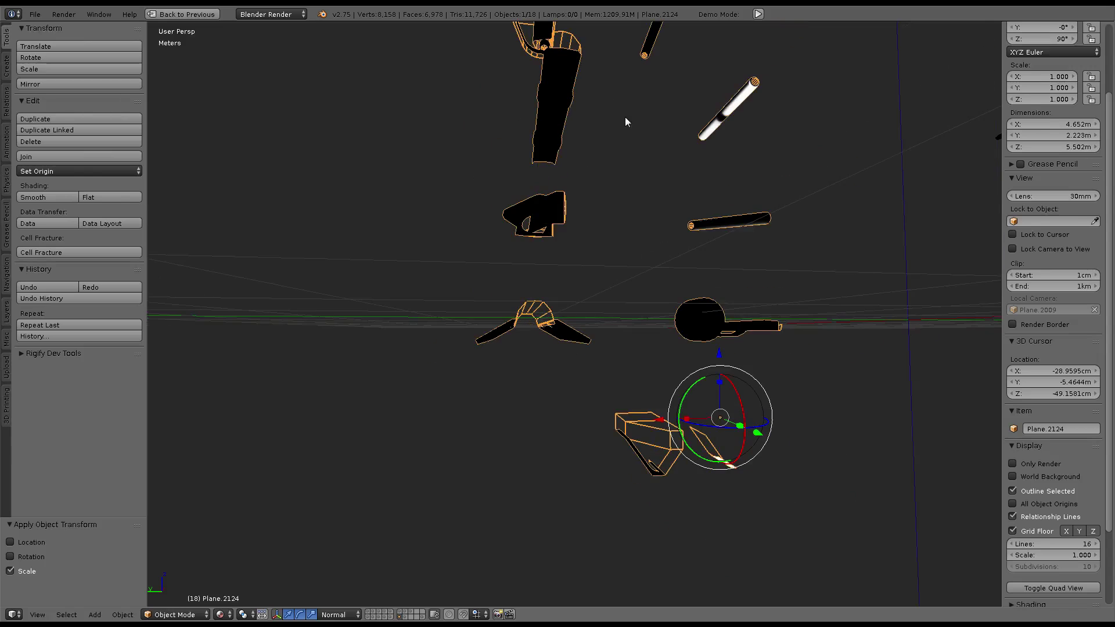
middle_drag(626, 121, 572, 239)
mouse_move(679, 169)
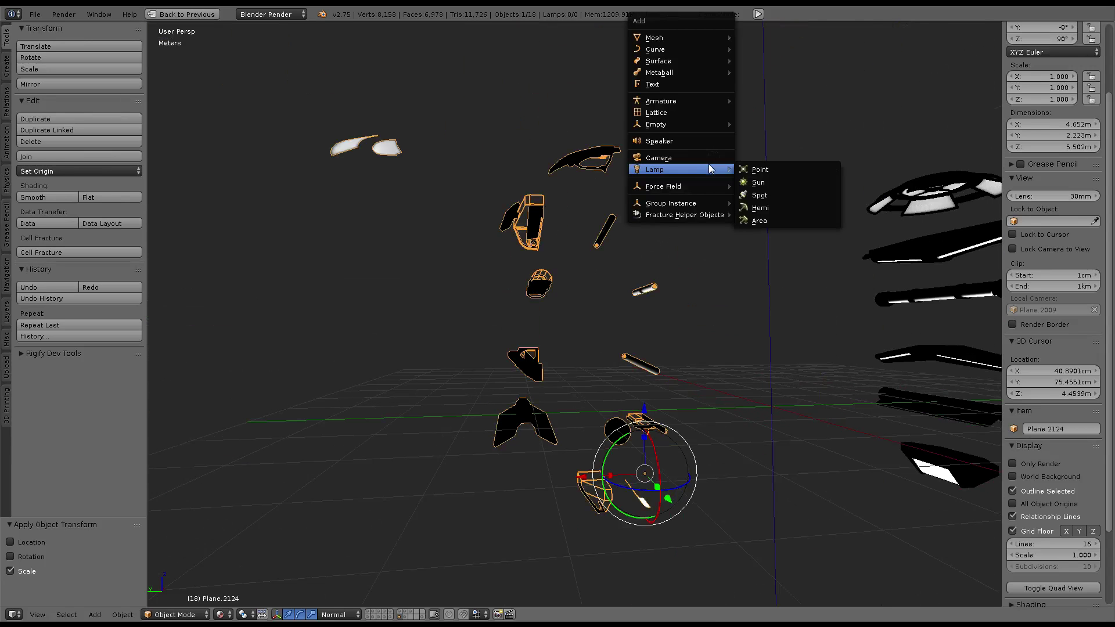
Add a Hemi lamp, Hemi.004, rotated 54.486°
click(771, 210)
key(r)
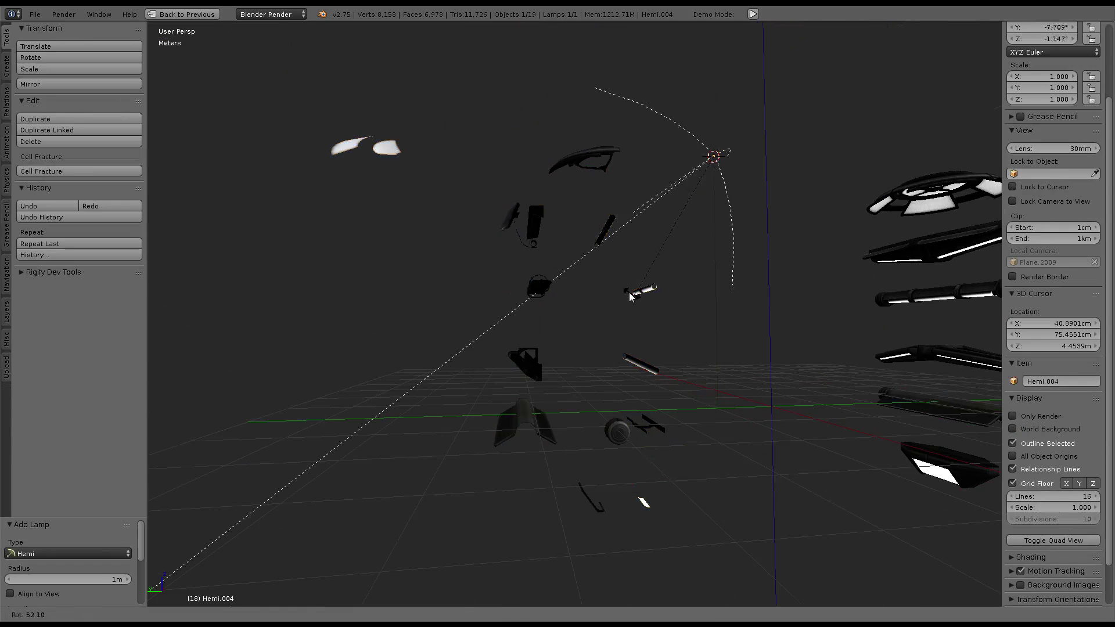
click(666, 330)
scroll(663, 343, up, 3)
Select Plane.2124 and pick a single face in Edit Mode
mouse_move(663, 347)
middle_down()
mouse_move(821, 366)
mouse_move(913, 314)
mouse_move(664, 269)
mouse_move(715, 385)
mouse_move(695, 308)
mouse_move(488, 428)
mouse_move(595, 389)
mouse_move(586, 422)
mouse_move(515, 388)
mouse_move(524, 266)
mouse_move(482, 287)
mouse_move(465, 316)
mouse_move(574, 325)
mouse_move(573, 273)
middle_up()
right_click(524, 265)
key(Tab)
right_click(574, 325)
Select several seam-bounded linked parts of Plane.2124
middle_drag(389, 375, 532, 256)
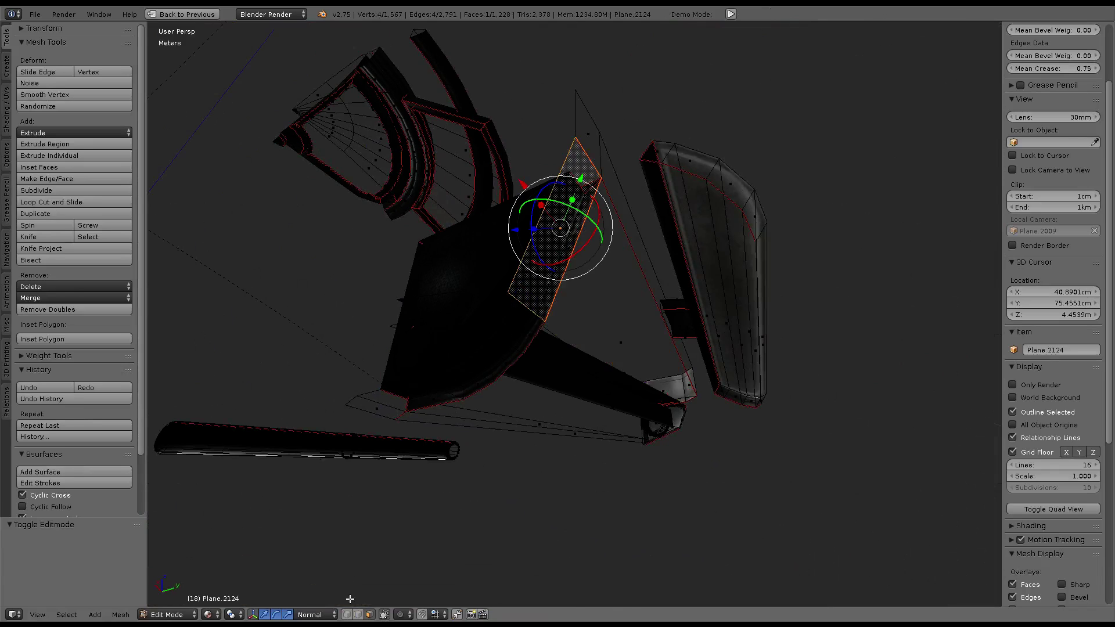
key(ctrl+l)
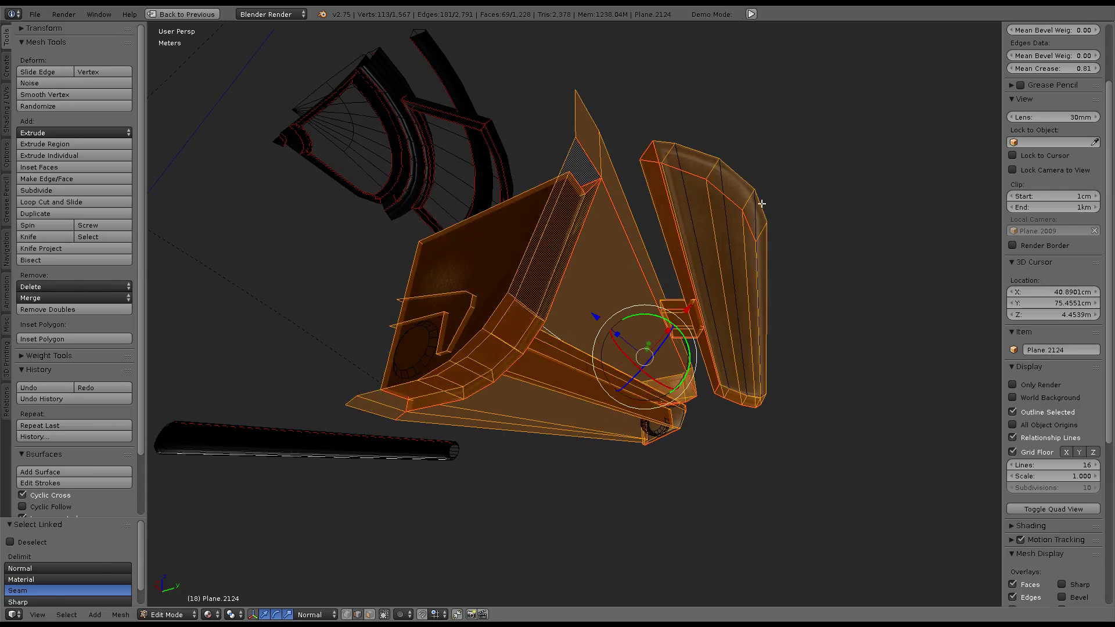
mouse_move(768, 250)
middle_down()
mouse_move(361, 351)
mouse_move(489, 311)
middle_up()
key(l)
mouse_move(773, 355)
middle_down()
mouse_move(744, 365)
mouse_move(479, 207)
mouse_move(707, 370)
mouse_move(551, 301)
middle_up()
key(l)
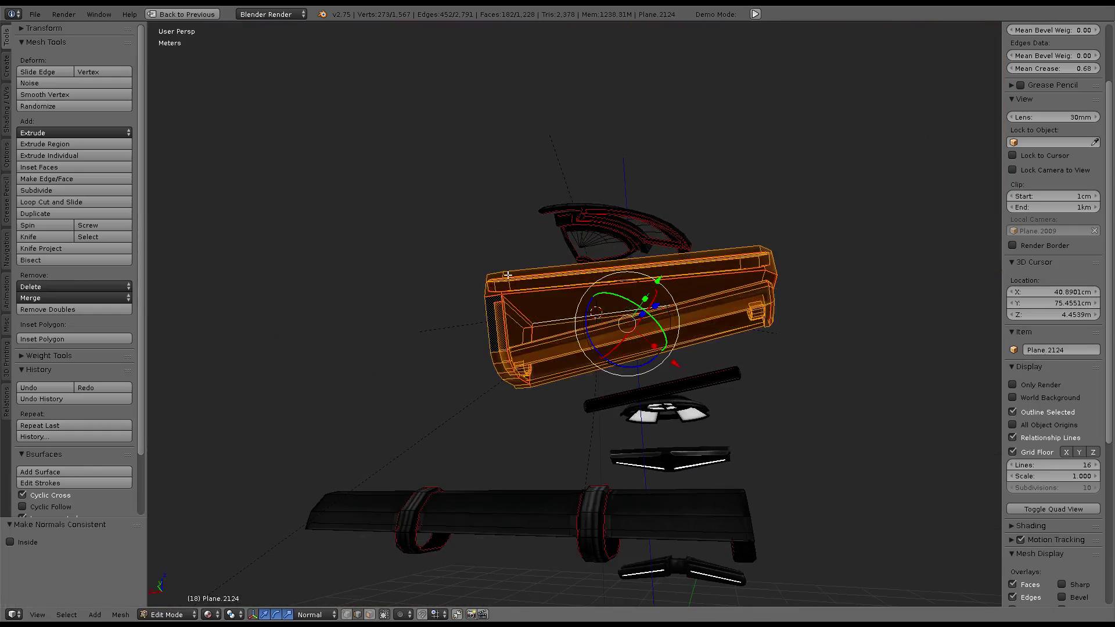
scroll(507, 275, up, 4)
Toggle between Object and Edit Mode while inspecting Plane.2124 from the side
key(Tab)
scroll(478, 346, up, 3)
middle_drag(478, 346, 494, 317)
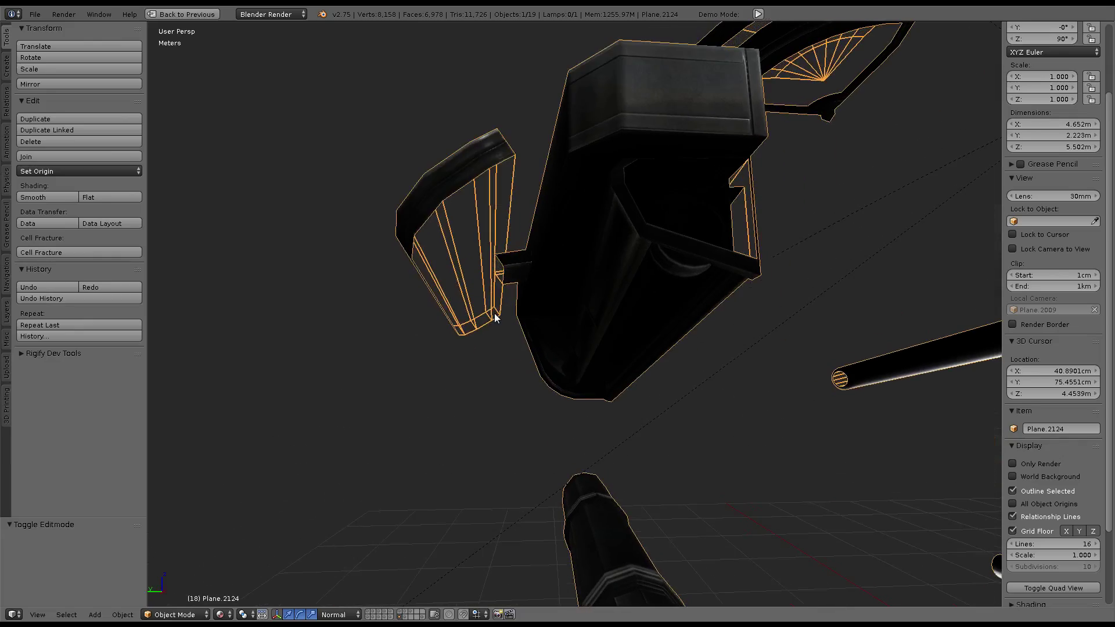
key(Tab)
key(Tab)
mouse_move(590, 298)
middle_down()
mouse_move(702, 288)
mouse_move(536, 361)
mouse_move(791, 411)
mouse_move(544, 356)
mouse_move(547, 380)
mouse_move(458, 363)
mouse_move(517, 325)
middle_up()
key(Tab)
scroll(578, 385, up, 3)
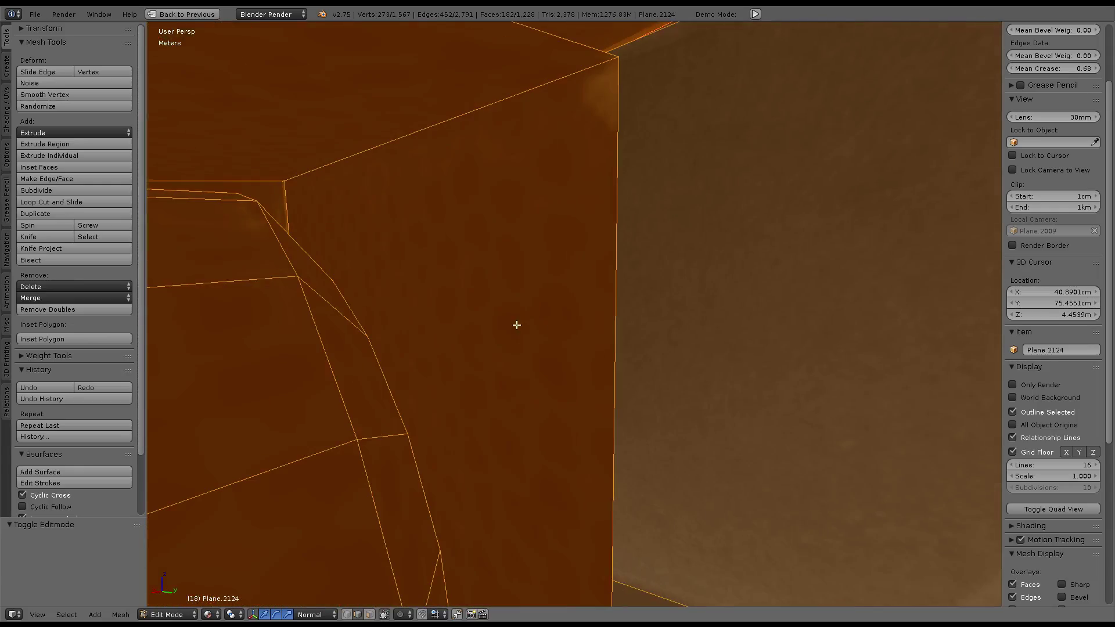
scroll(523, 319, down, 5)
Select the single flat panel face, then return to Object Mode and deselect all
right_click(373, 323)
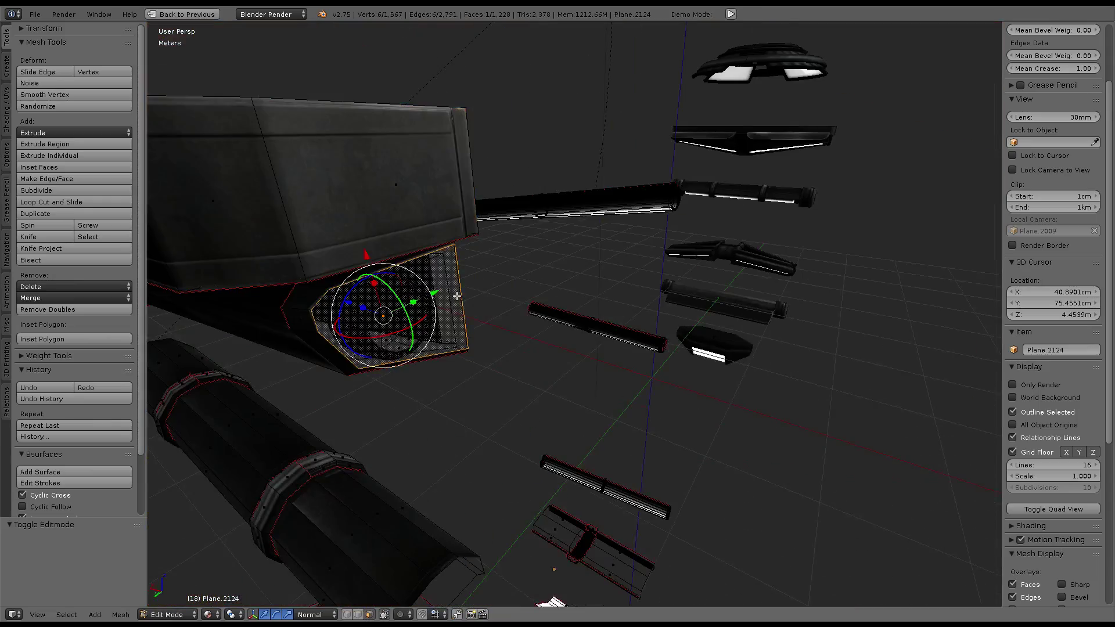
middle_drag(373, 323, 581, 302)
scroll(630, 296, up, 3)
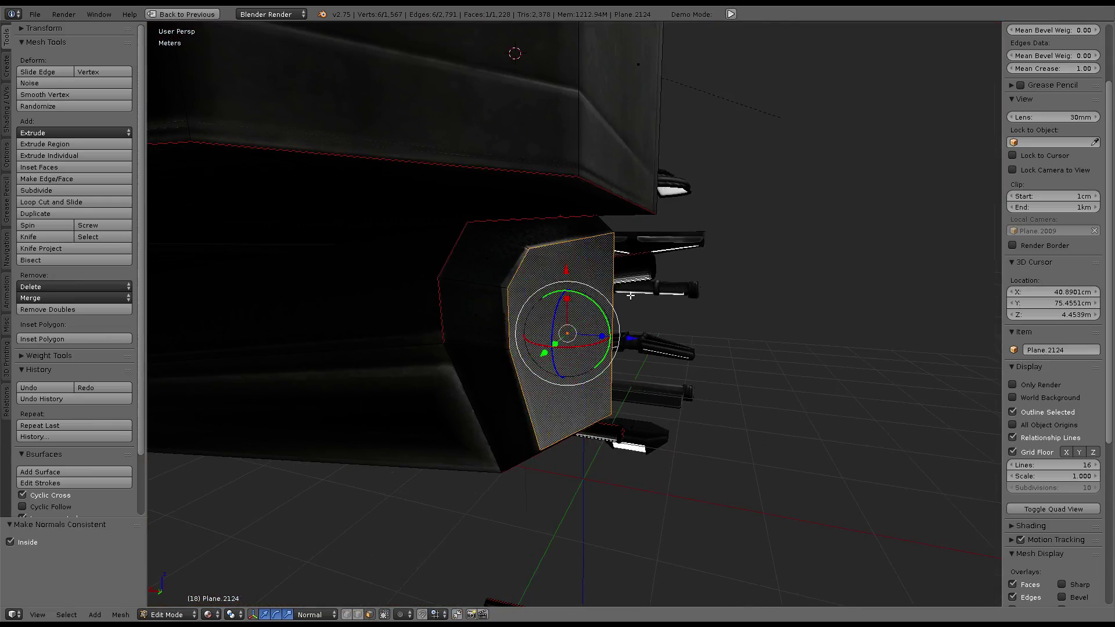
scroll(630, 297, down, 3)
key(Tab)
key(a)
mouse_move(532, 256)
middle_down()
mouse_move(542, 357)
mouse_move(402, 327)
mouse_move(521, 339)
mouse_move(318, 308)
mouse_move(335, 288)
mouse_move(592, 278)
mouse_move(597, 346)
mouse_move(545, 302)
mouse_move(509, 364)
mouse_move(642, 362)
mouse_move(552, 368)
mouse_move(613, 352)
mouse_move(677, 374)
mouse_move(690, 318)
middle_up()
Select other faces of the mesh and survey the scattered parts
right_click(509, 365)
key(Tab)
right_click(552, 368)
key(Tab)
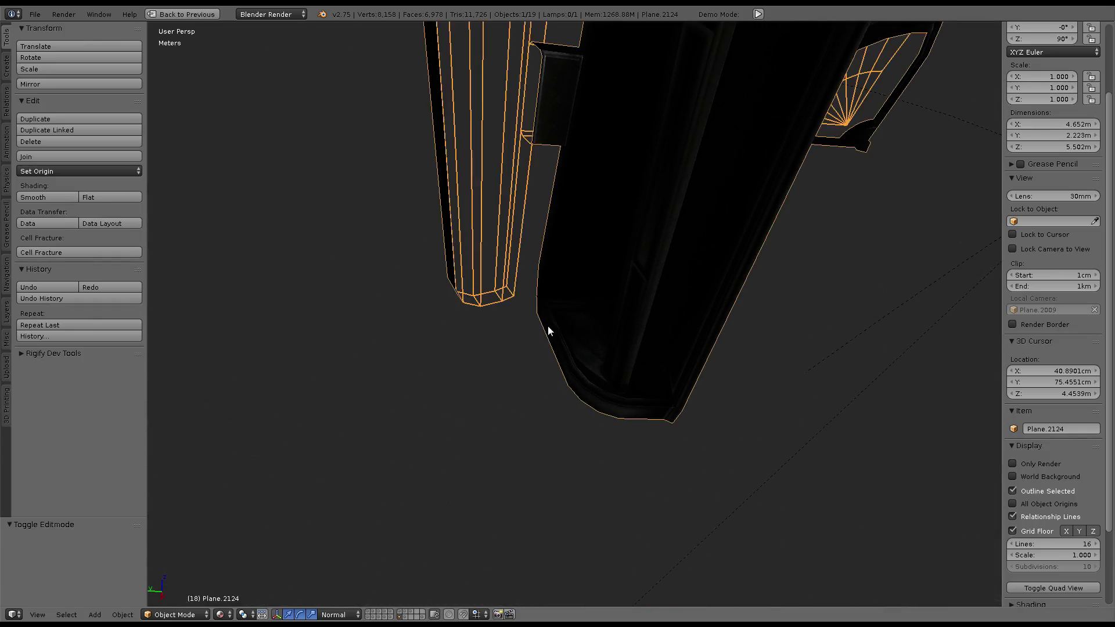
mouse_move(548, 331)
middle_down()
mouse_move(481, 368)
mouse_move(570, 323)
mouse_move(540, 405)
mouse_move(696, 334)
middle_up()
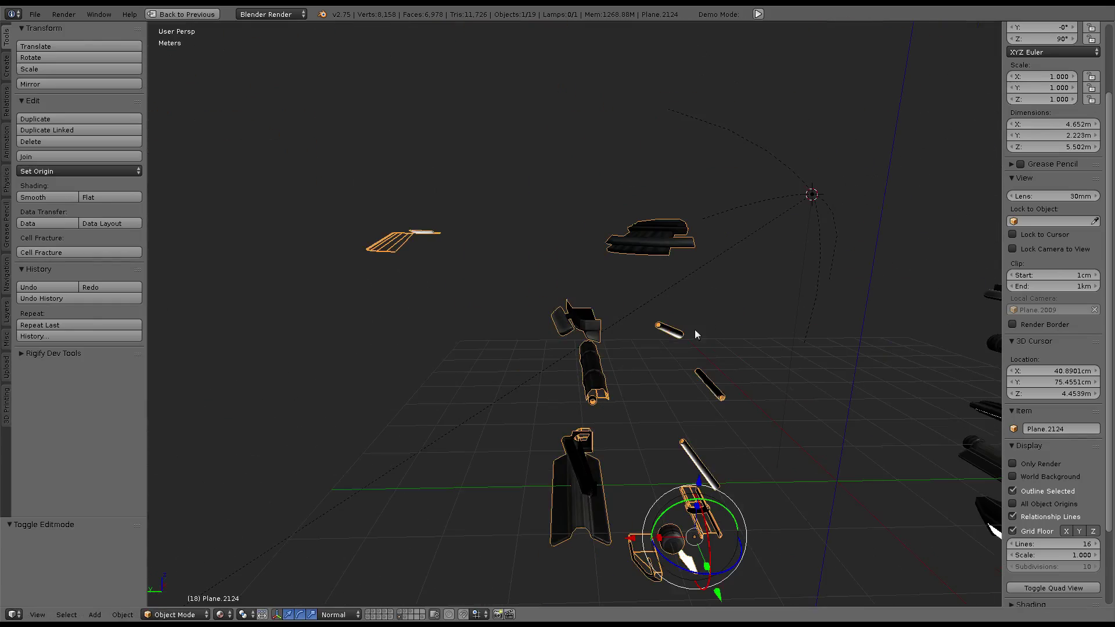
mouse_move(710, 292)
middle_down()
mouse_move(581, 321)
mouse_move(635, 317)
mouse_move(521, 363)
mouse_move(480, 364)
mouse_move(600, 351)
mouse_move(739, 398)
mouse_move(620, 339)
middle_up()
scroll(480, 363, down, 5)
In Edit Mode, check the bar in wireframe, then restore Material shading
key(Tab)
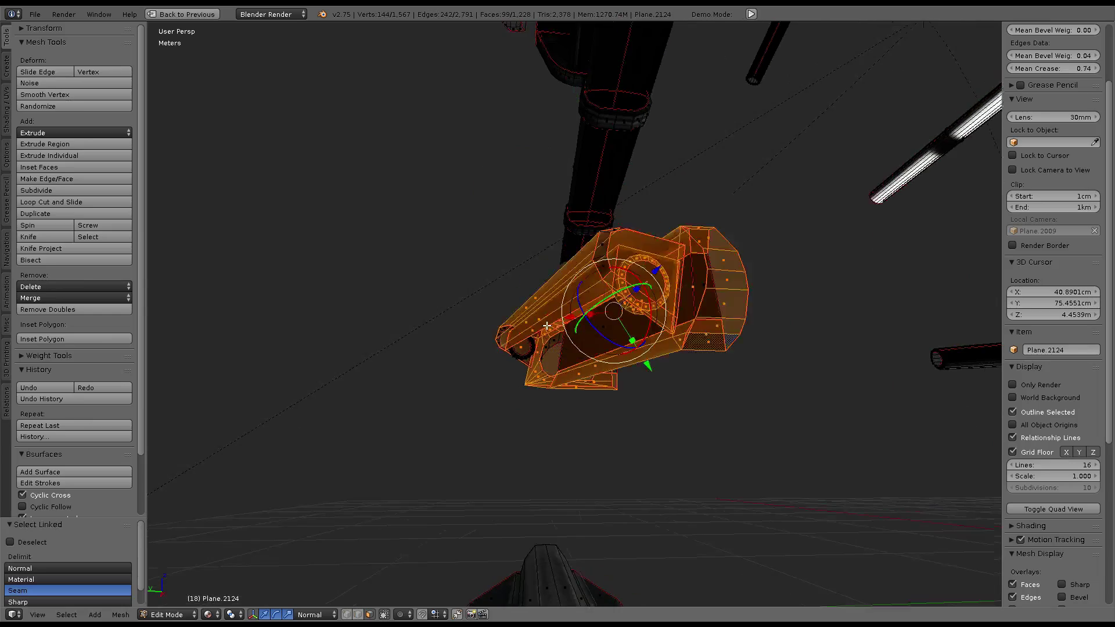
mouse_move(596, 304)
middle_down()
mouse_move(616, 344)
mouse_move(599, 336)
mouse_move(491, 386)
middle_up()
scroll(604, 325, up, 3)
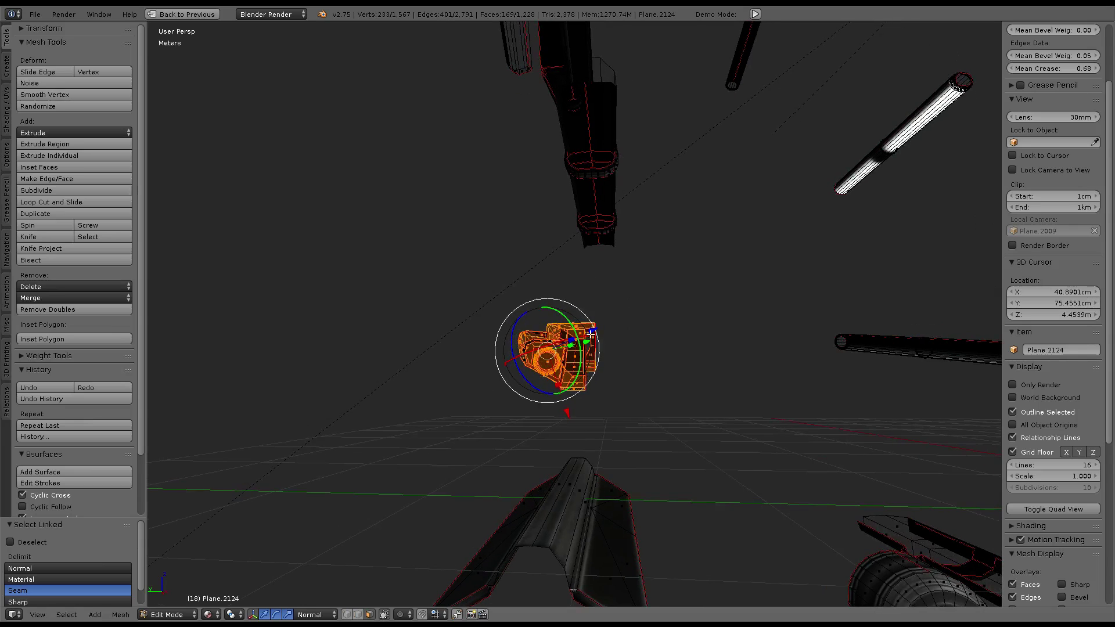
key(t)
key(t)
key(z)
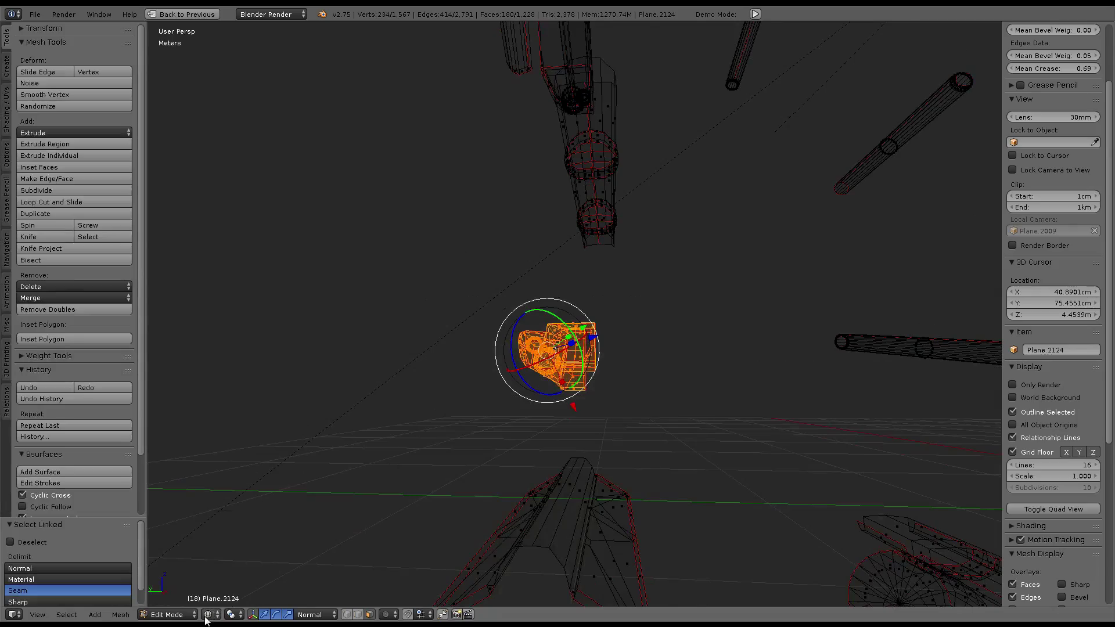
click(230, 549)
mouse_move(461, 382)
middle_down()
mouse_move(714, 203)
mouse_move(713, 400)
mouse_move(655, 353)
mouse_move(742, 304)
middle_up()
scroll(655, 353, up, 4)
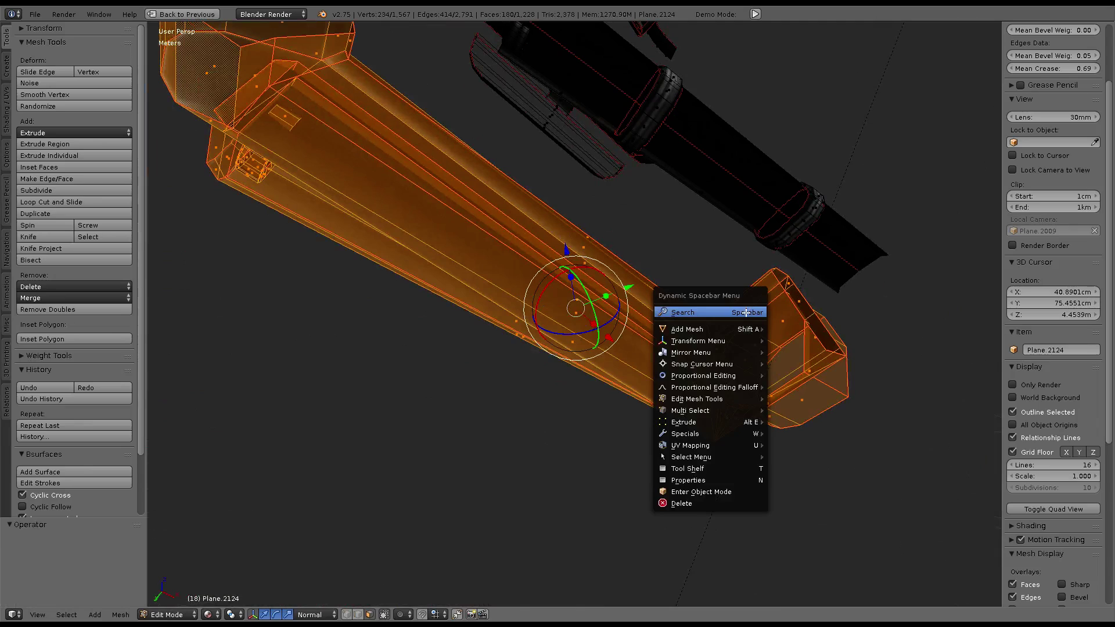
Flip the normals of the inward-facing lamp faces with Flip Normals
click(747, 312)
text(FLIP)
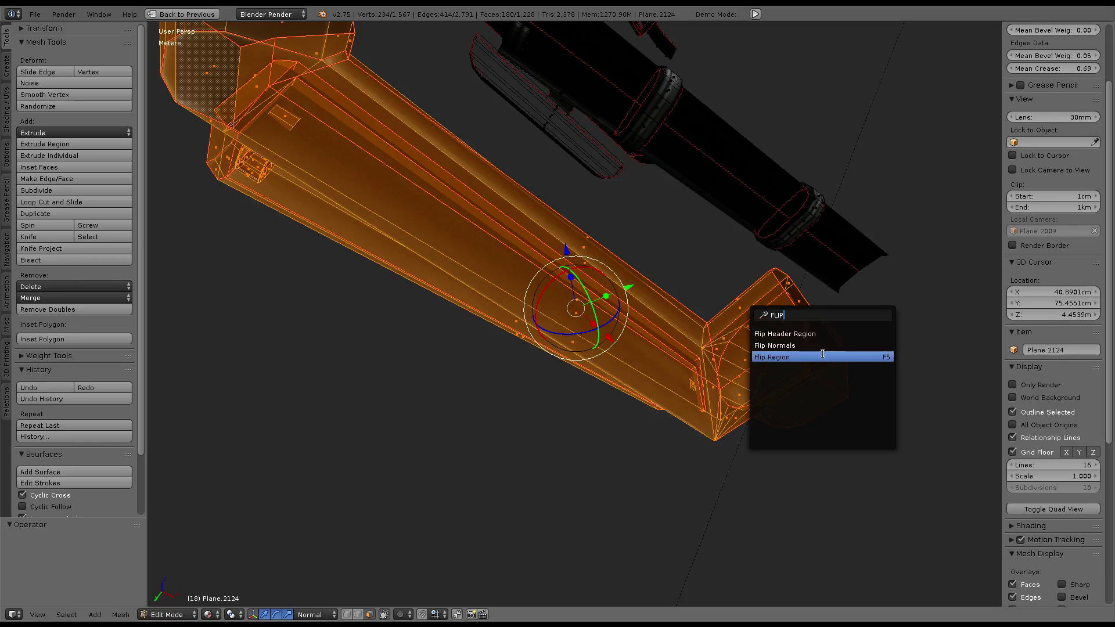
click(820, 347)
mouse_move(647, 277)
middle_down()
mouse_move(764, 351)
mouse_move(729, 403)
mouse_move(498, 204)
mouse_move(552, 249)
mouse_move(716, 244)
mouse_move(746, 329)
mouse_move(568, 323)
mouse_move(600, 290)
mouse_move(549, 356)
mouse_move(792, 346)
mouse_move(412, 348)
mouse_move(786, 446)
middle_up()
key(Tab)
key(Tab)
text(flip)
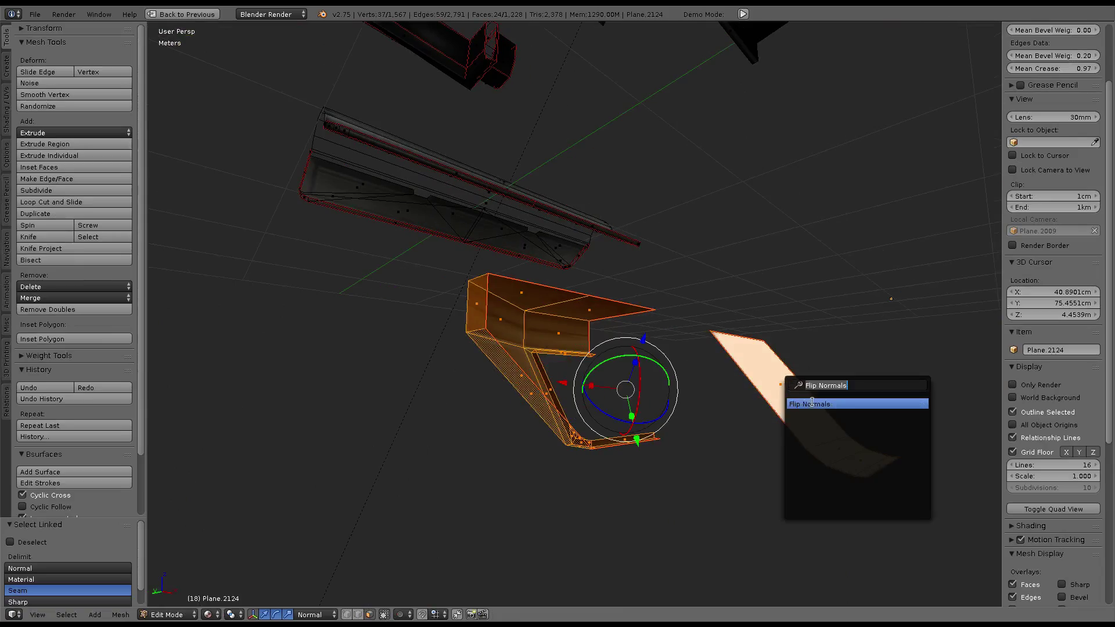
click(813, 403)
mouse_move(538, 276)
middle_down()
mouse_move(627, 279)
mouse_move(700, 321)
mouse_move(737, 194)
mouse_move(608, 410)
mouse_move(642, 346)
mouse_move(674, 346)
mouse_move(660, 340)
mouse_move(633, 373)
mouse_move(585, 381)
mouse_move(797, 369)
mouse_move(676, 381)
mouse_move(632, 400)
mouse_move(518, 384)
mouse_move(719, 424)
mouse_move(580, 378)
mouse_move(569, 354)
middle_up()
scroll(642, 346, down, 3)
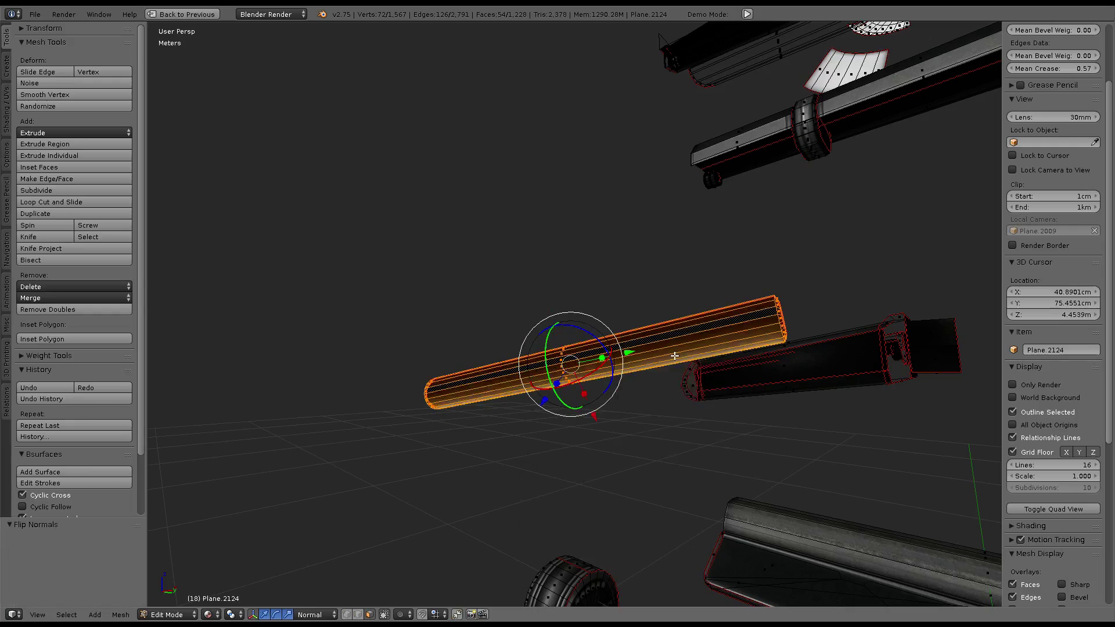
mouse_move(674, 356)
middle_down()
mouse_move(650, 372)
mouse_move(487, 391)
mouse_move(541, 399)
mouse_move(507, 389)
mouse_move(535, 321)
mouse_move(682, 353)
mouse_move(732, 413)
mouse_move(885, 398)
mouse_move(804, 356)
mouse_move(542, 323)
mouse_move(594, 313)
mouse_move(709, 413)
mouse_move(677, 416)
middle_up()
Select the connected tube-end piece with L and flip its normals
right_click(487, 204)
mouse_move(487, 203)
middle_down()
mouse_move(639, 218)
mouse_move(512, 209)
mouse_move(430, 159)
mouse_move(654, 493)
mouse_move(450, 368)
mouse_move(413, 316)
mouse_move(789, 419)
mouse_move(931, 416)
mouse_move(830, 455)
mouse_move(796, 439)
mouse_move(722, 107)
mouse_move(652, 319)
mouse_move(709, 413)
mouse_move(731, 415)
middle_up()
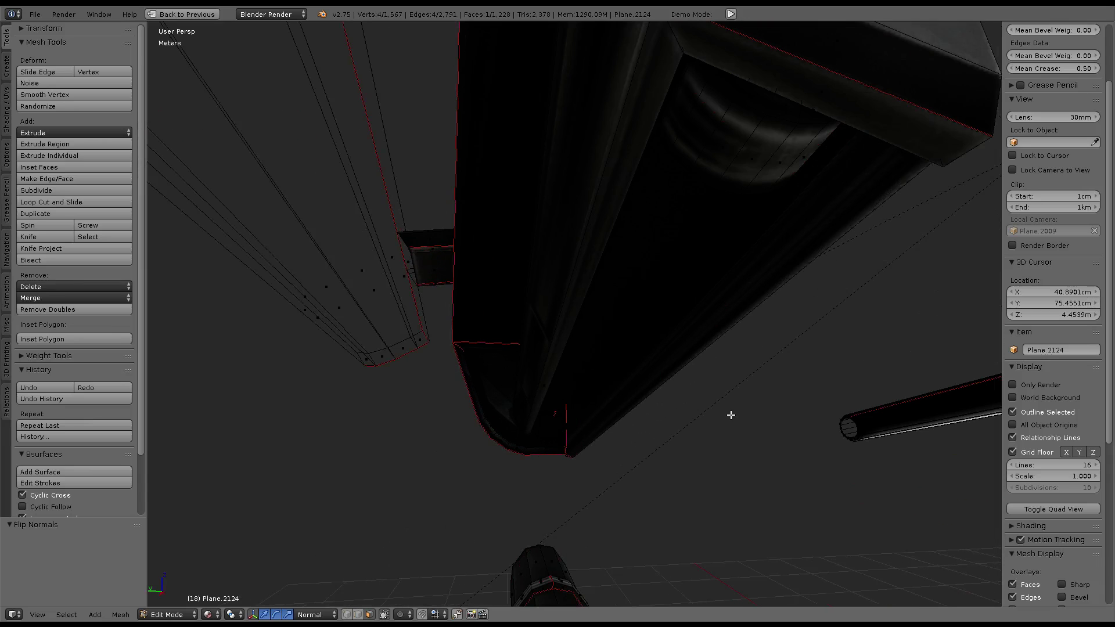
key(l)
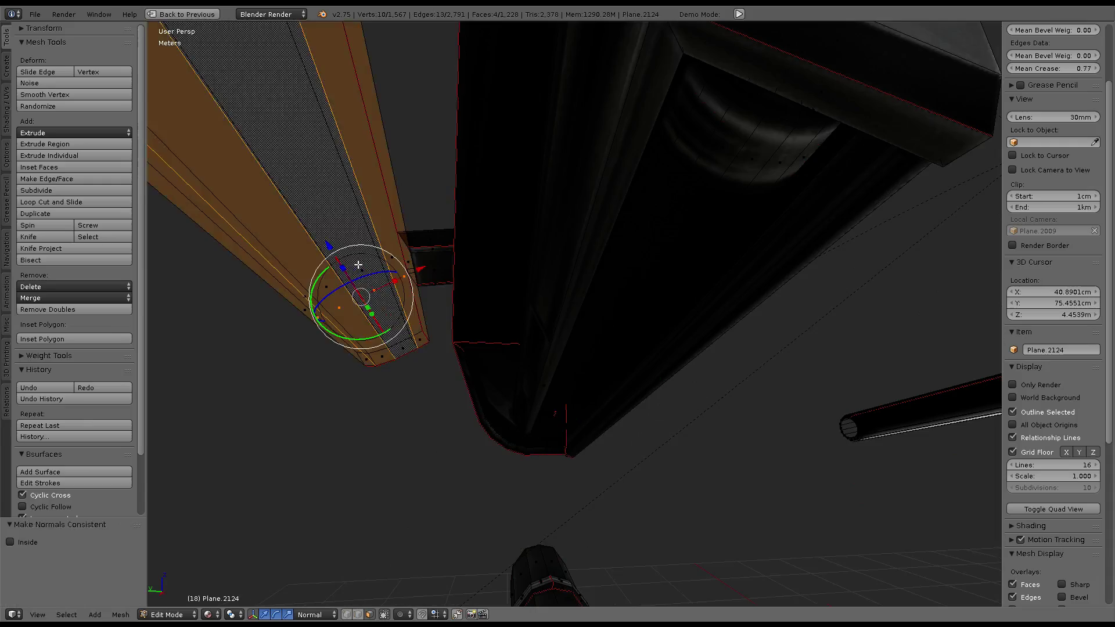
key(KP_Decimal)
mouse_move(358, 261)
middle_down()
mouse_move(552, 181)
mouse_move(515, 194)
middle_up()
key(g)
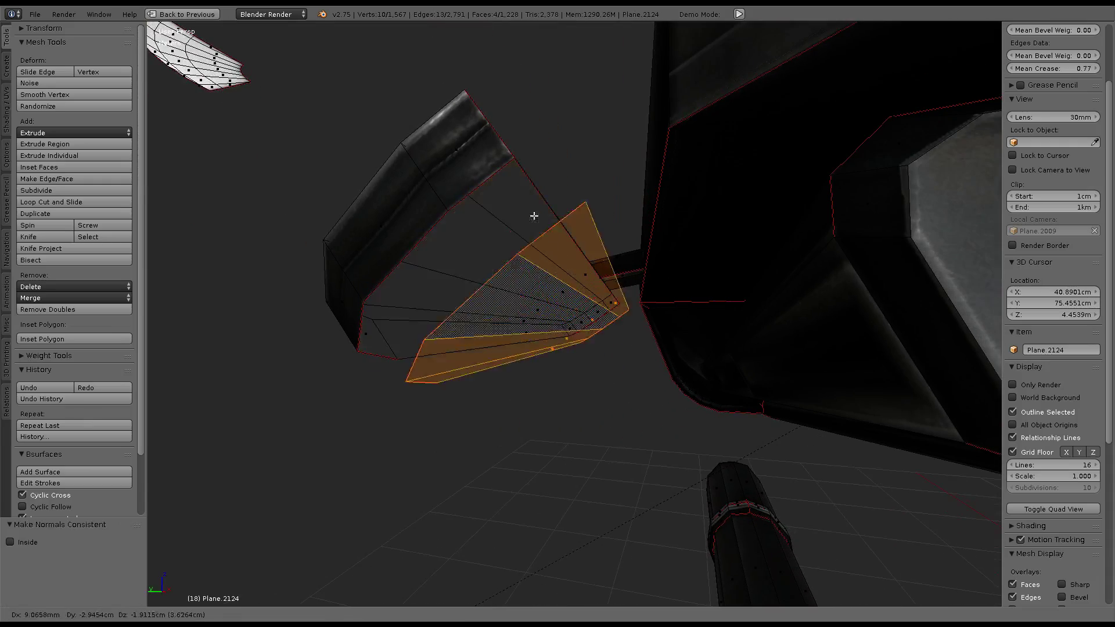
key(Return)
mouse_move(584, 236)
middle_down()
mouse_move(557, 249)
mouse_move(552, 292)
middle_up()
mouse_move(630, 288)
middle_down()
mouse_move(517, 45)
mouse_move(435, 366)
mouse_move(543, 338)
mouse_move(540, 314)
mouse_move(410, 322)
mouse_move(669, 269)
mouse_move(552, 288)
mouse_move(530, 276)
middle_up()
Inspect small faces of the lamp housing up close, then select the entire mesh
right_click(530, 287)
middle_drag(526, 267, 522, 265)
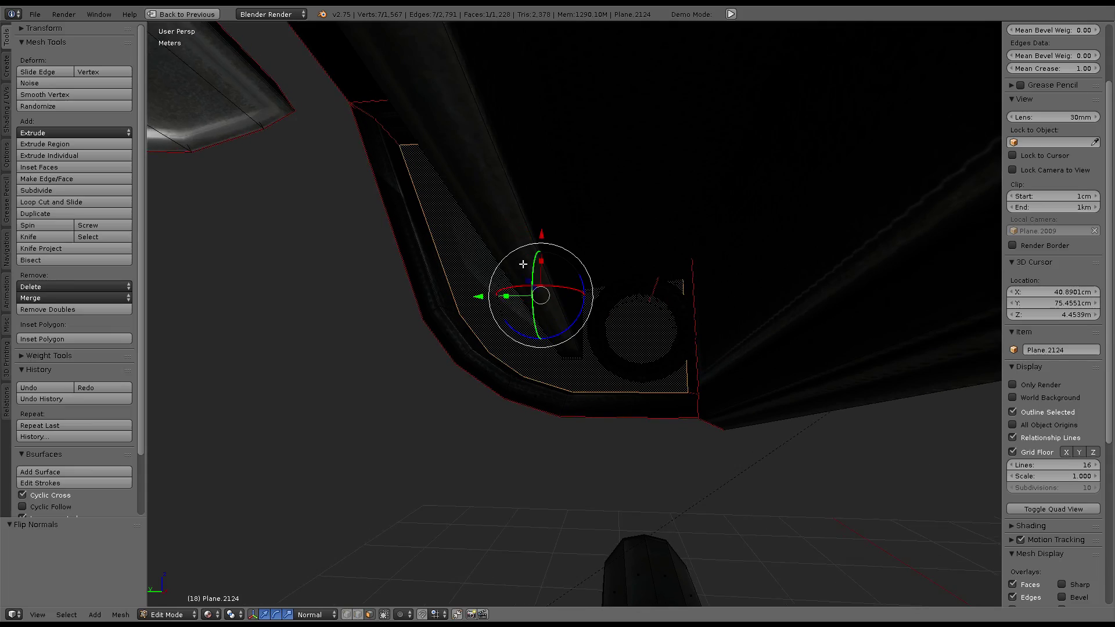
mouse_move(699, 298)
middle_down()
mouse_move(696, 268)
mouse_move(689, 281)
mouse_move(737, 230)
mouse_move(678, 290)
mouse_move(652, 277)
mouse_move(484, 355)
mouse_move(375, 336)
mouse_move(553, 376)
mouse_move(528, 279)
mouse_move(652, 174)
mouse_move(595, 310)
middle_up()
right_click(737, 230)
key(KP_Decimal)
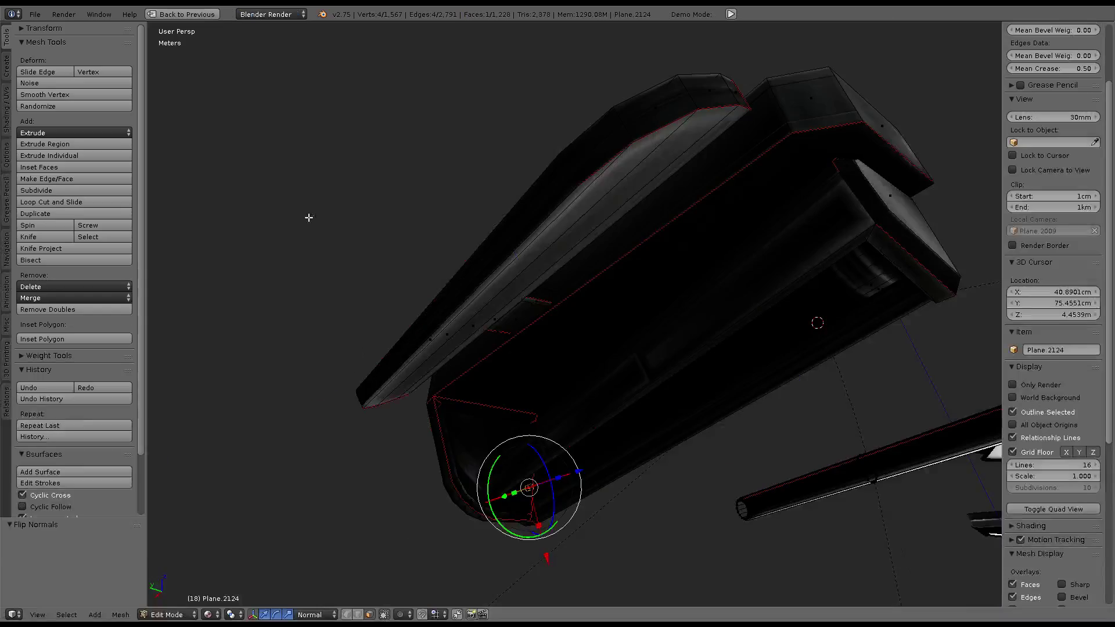
key(a)
mouse_move(662, 223)
middle_down()
mouse_move(771, 319)
mouse_move(721, 266)
mouse_move(594, 214)
mouse_move(632, 203)
middle_up()
Separate the L-selected cylinder into its own object and return to Object Mode
right_click(631, 202)
key(l)
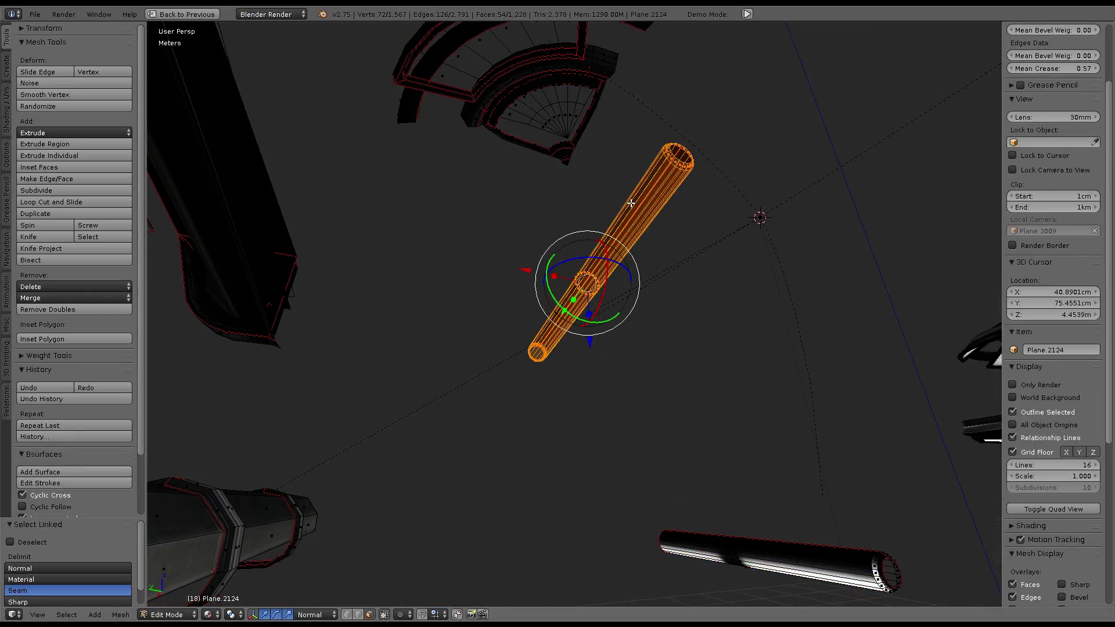
key(space)
text(sep)
key(Return)
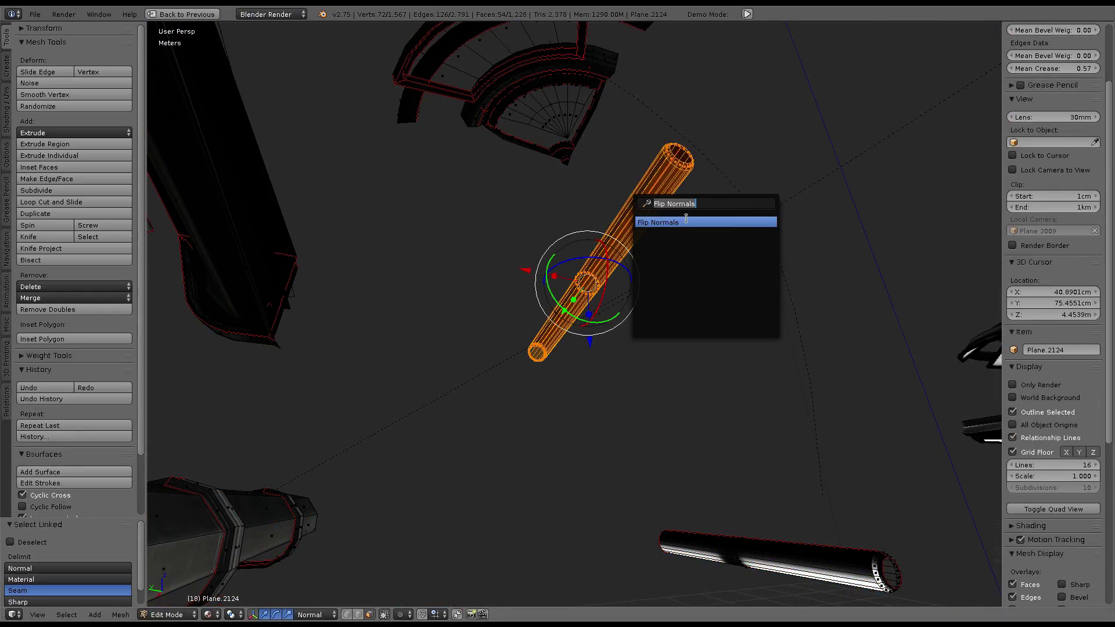
key(Return)
key(Tab)
mouse_move(669, 169)
middle_down()
mouse_move(601, 220)
mouse_move(625, 333)
mouse_move(550, 259)
mouse_move(648, 340)
middle_up()
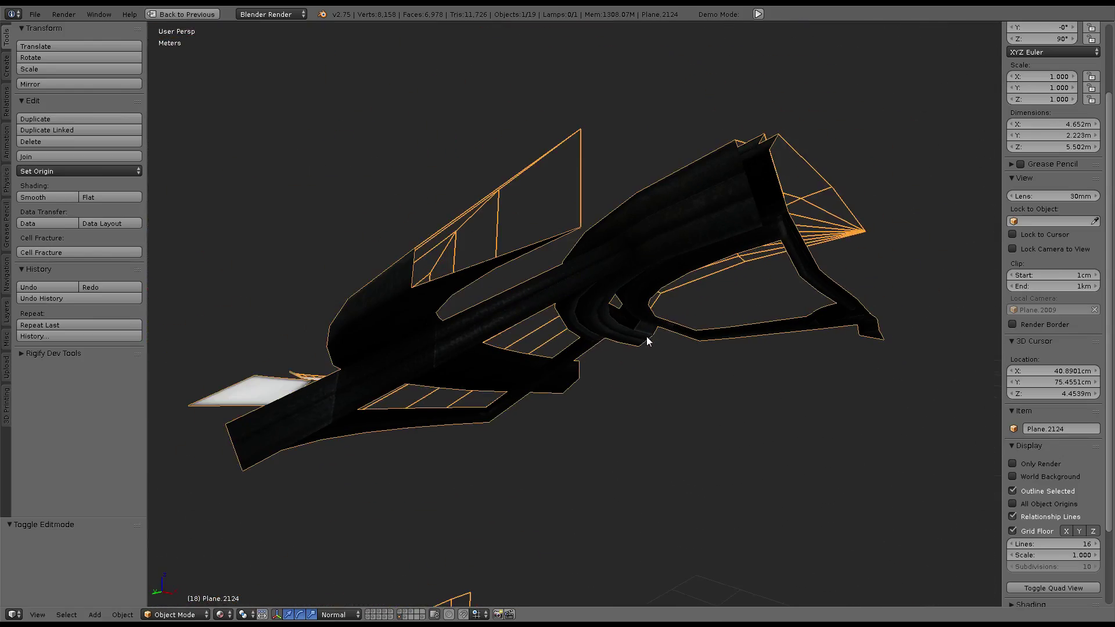
mouse_move(360, 402)
middle_down()
mouse_move(487, 326)
mouse_move(470, 351)
mouse_move(468, 279)
mouse_move(447, 271)
mouse_move(311, 296)
mouse_move(200, 331)
mouse_move(957, 381)
mouse_move(642, 256)
mouse_move(646, 329)
mouse_move(786, 382)
mouse_move(841, 316)
mouse_move(759, 314)
mouse_move(695, 336)
mouse_move(605, 333)
mouse_move(465, 294)
mouse_move(709, 363)
mouse_move(564, 297)
mouse_move(719, 364)
mouse_move(665, 356)
mouse_move(607, 197)
mouse_move(567, 187)
mouse_move(495, 219)
mouse_move(590, 243)
mouse_move(558, 306)
mouse_move(551, 272)
mouse_move(517, 284)
mouse_move(648, 232)
mouse_move(622, 173)
middle_up()
Delete the Hemi lamp and move the lamp parts to layer 18
right_click(631, 207)
key(x)
click(636, 217)
right_click(556, 277)
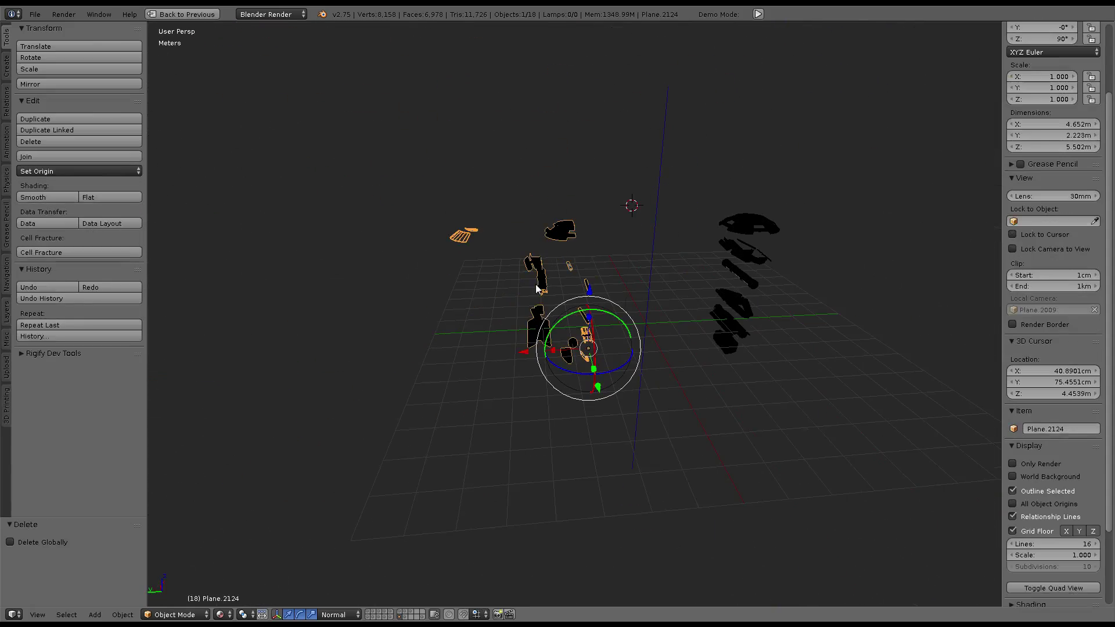
key(g)
key(Escape)
key(m)
click(529, 284)
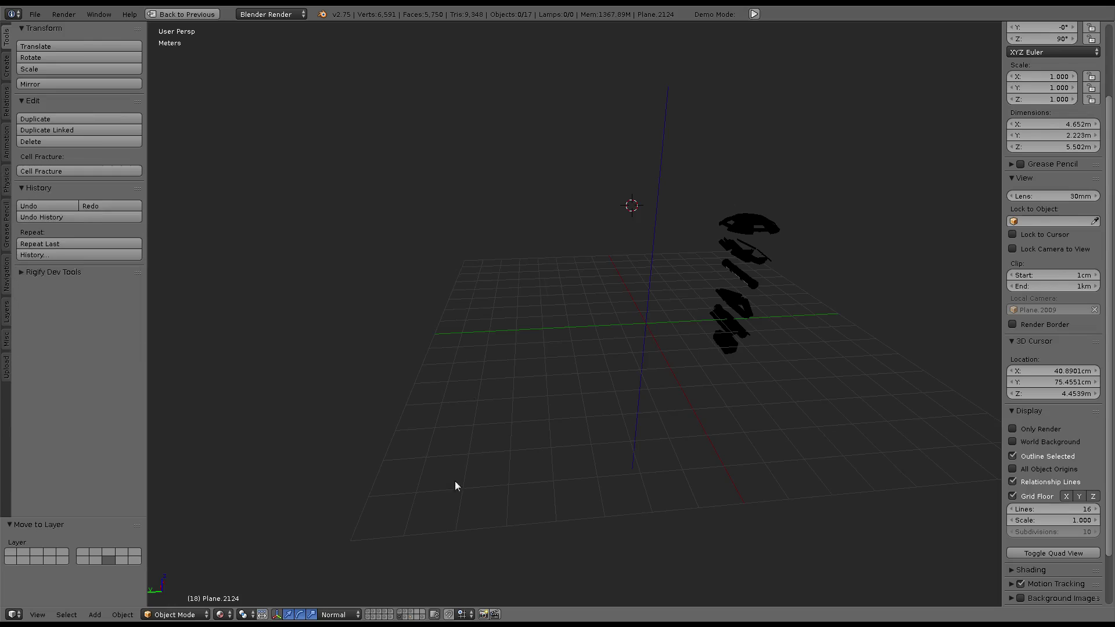
click(411, 617)
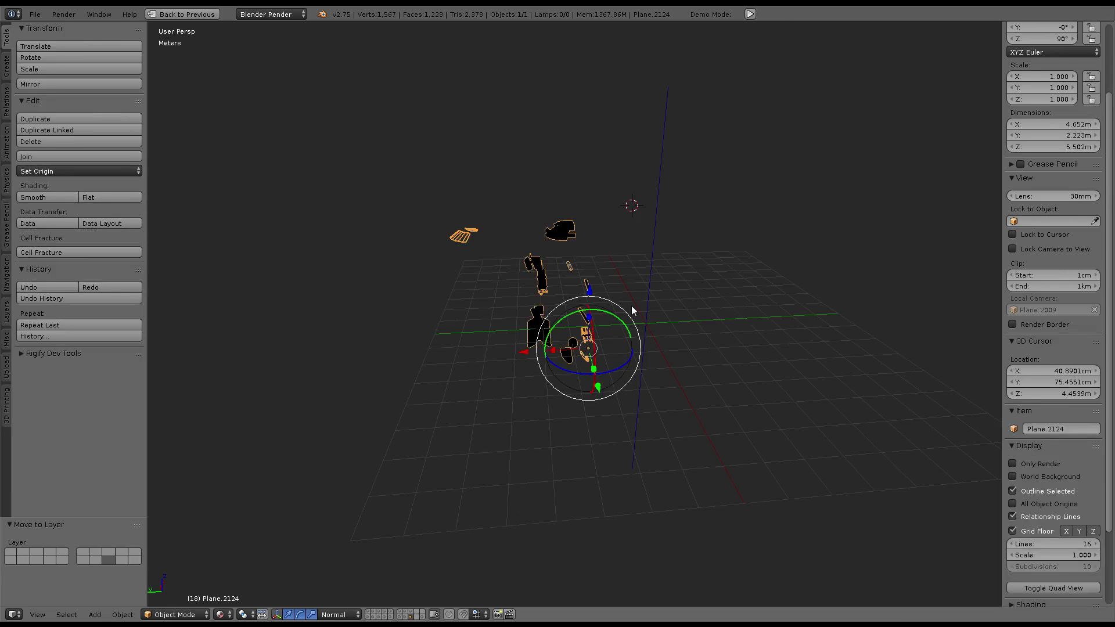
Clear the parts' location with Alt+G, then place them just below-left of the origin
key(KP_1)
key(KP_3)
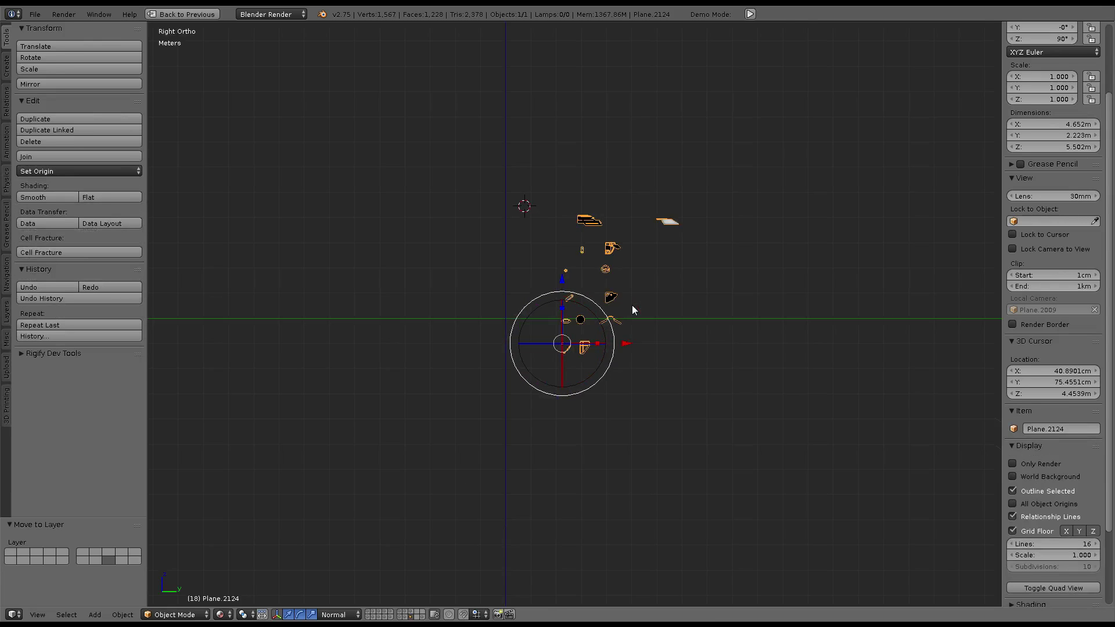
key(alt+g)
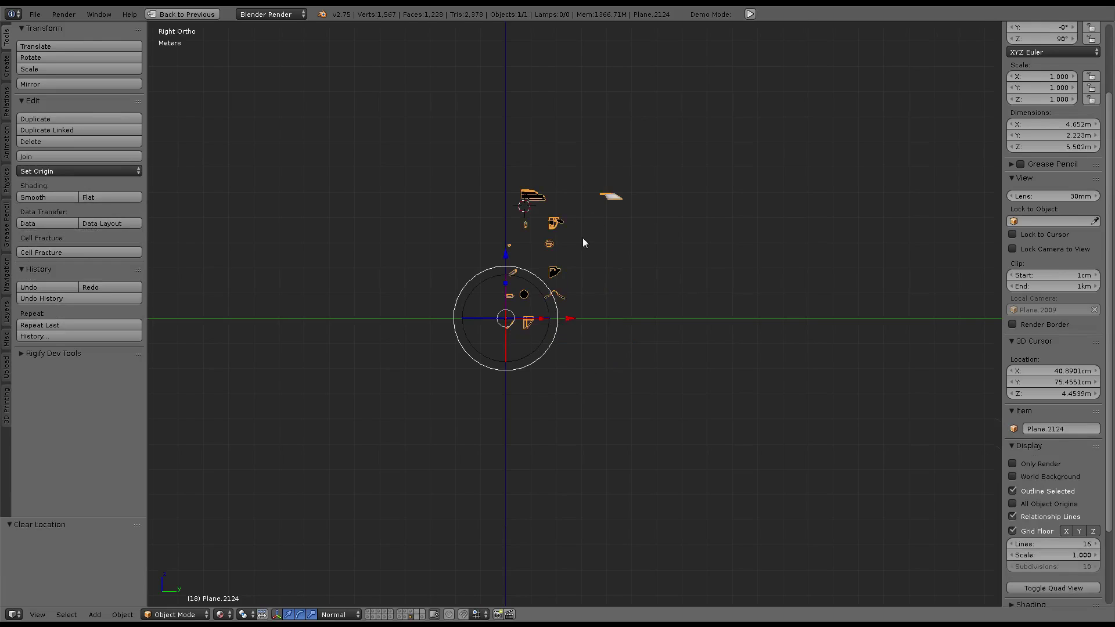
key(g)
click(557, 302)
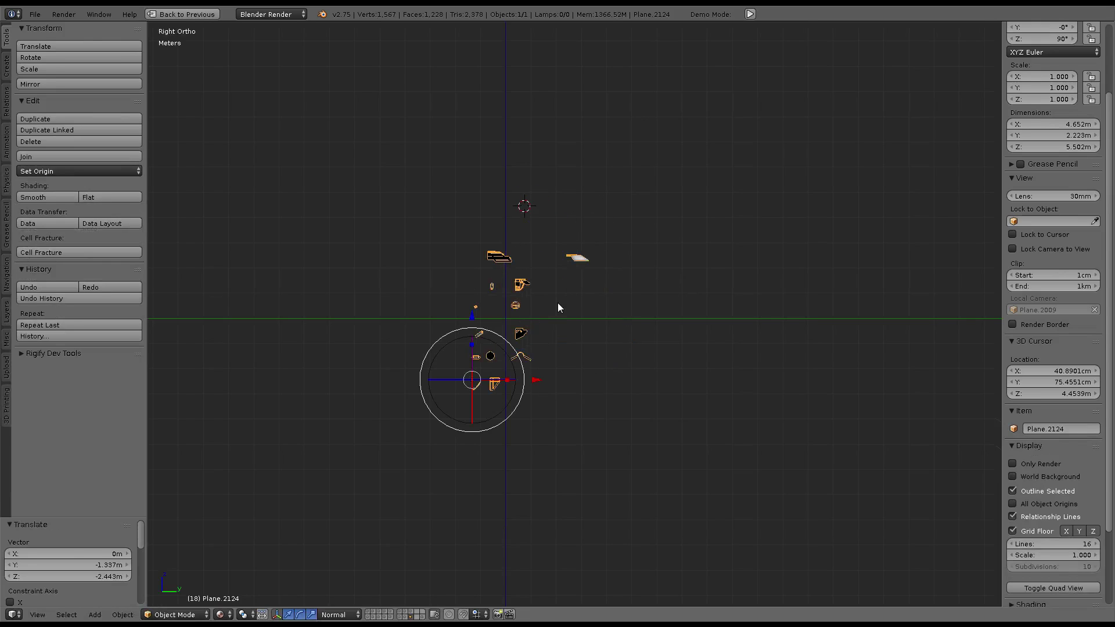
Add a Point lamp at the world origin and place it above-right of the parts
key(shift+a)
key(shift+c)
key(shift+a)
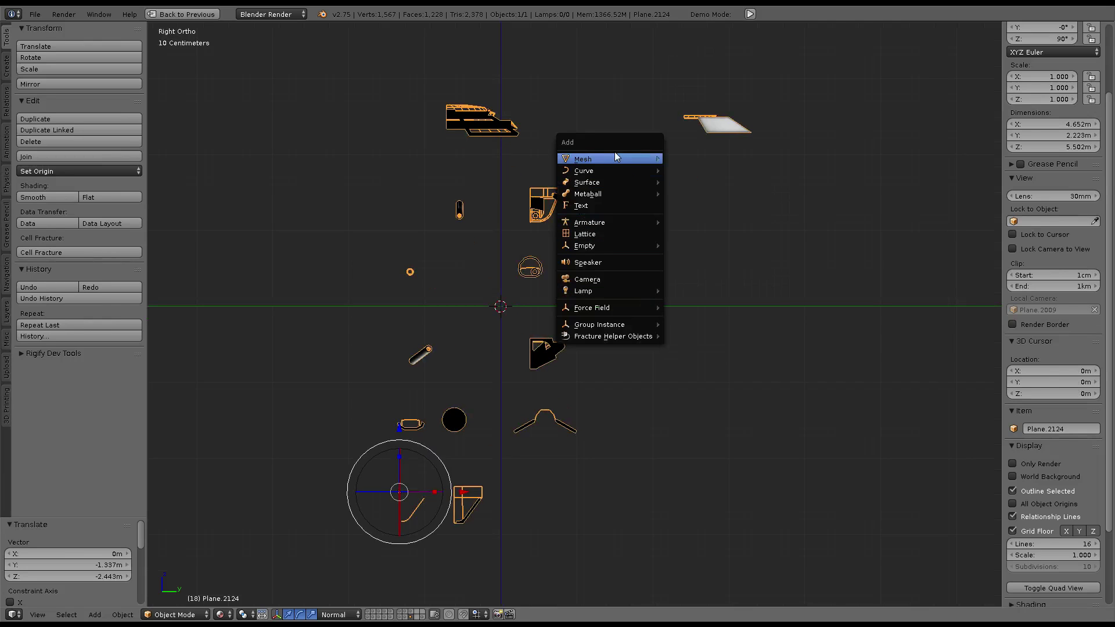
click(715, 290)
scroll(715, 290, down, 6)
key(g)
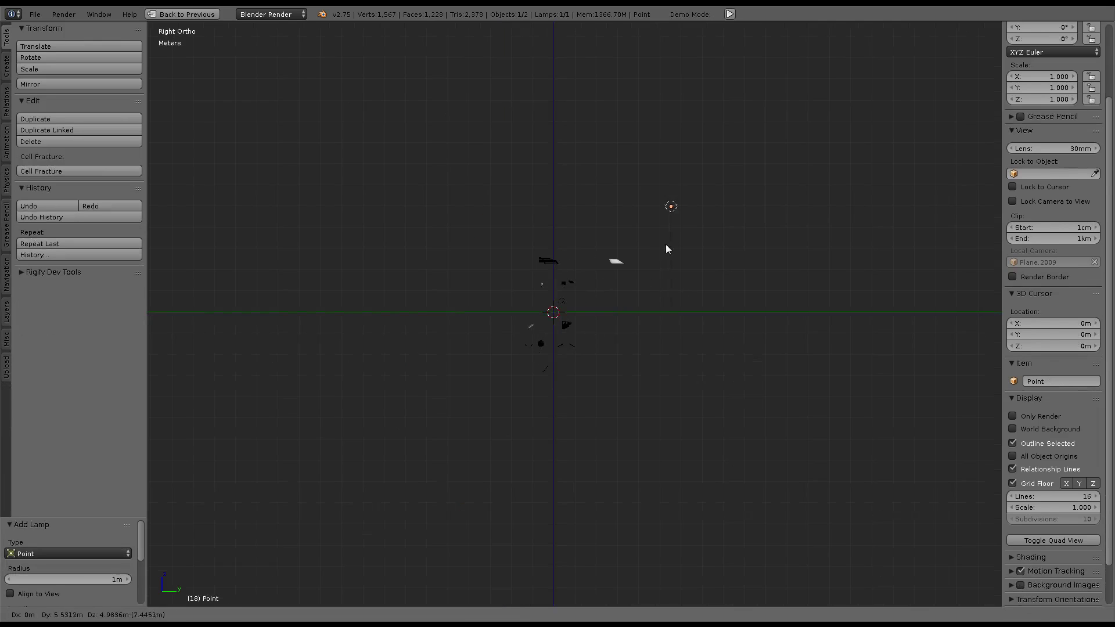
click(671, 237)
Place four linked Alt+D copies of the point lamp around the parts
key(alt+d)
click(755, 278)
key(alt+d)
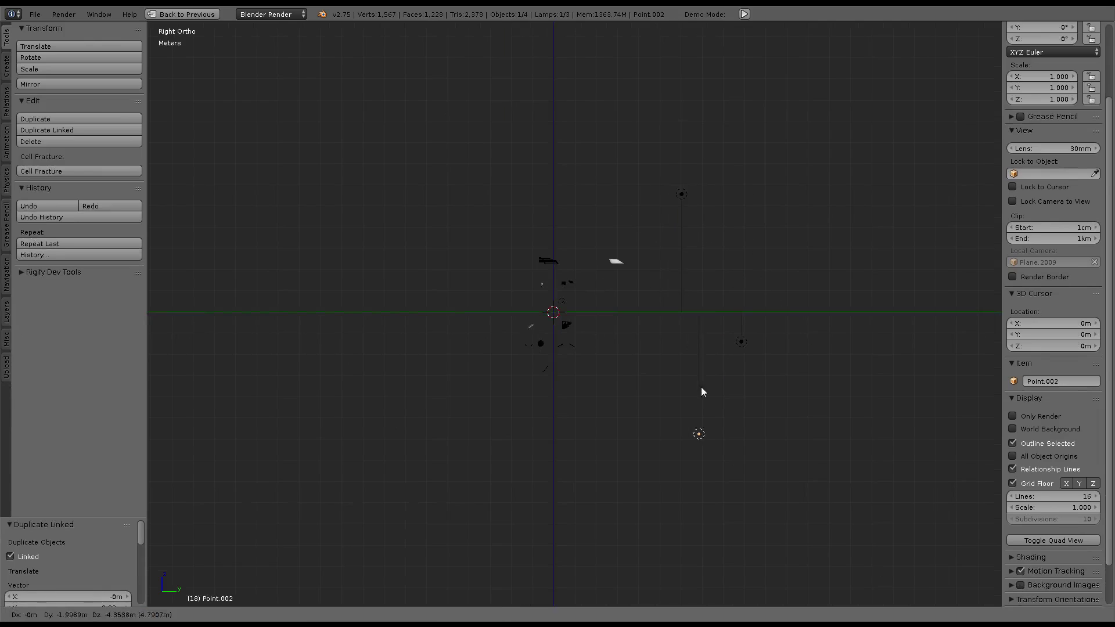
click(650, 444)
key(alt+d)
click(458, 383)
key(alt+d)
click(439, 174)
key(alt+d)
click(508, 87)
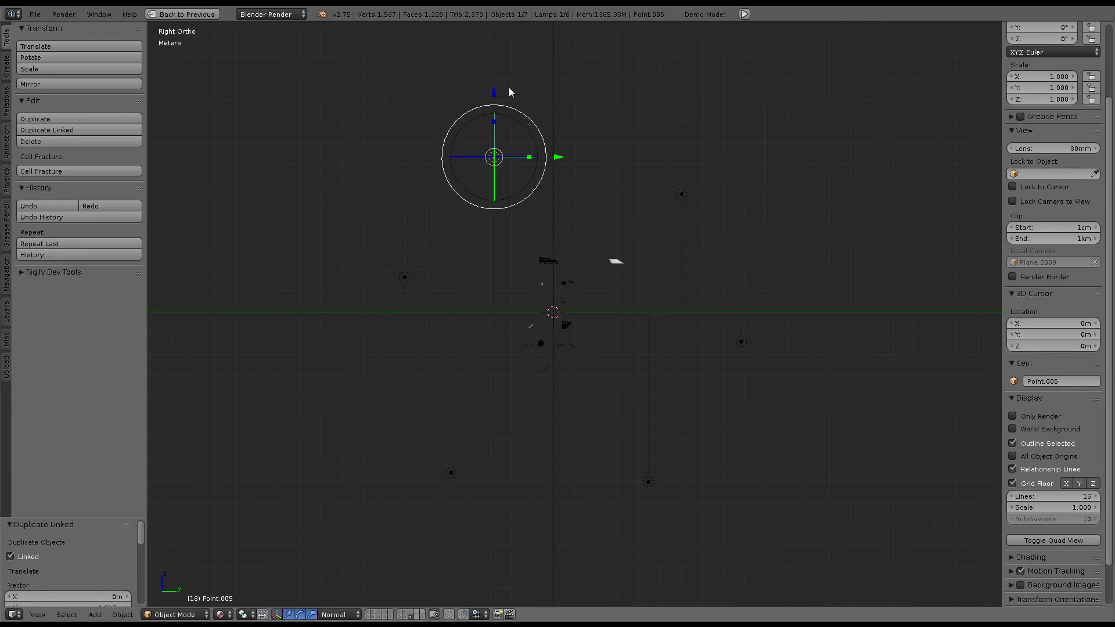
In front view, add another linked lamp copy further left of the original
key(KP_1)
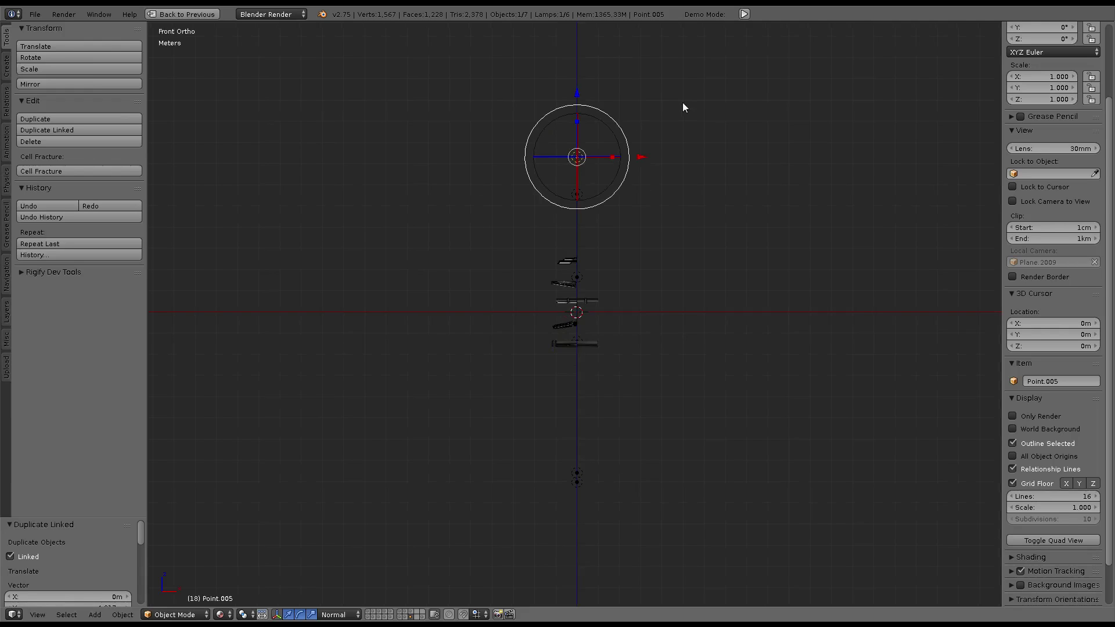
key(alt+d)
click(513, 172)
mouse_move(513, 172)
middle_down()
mouse_move(605, 226)
mouse_move(643, 224)
middle_up()
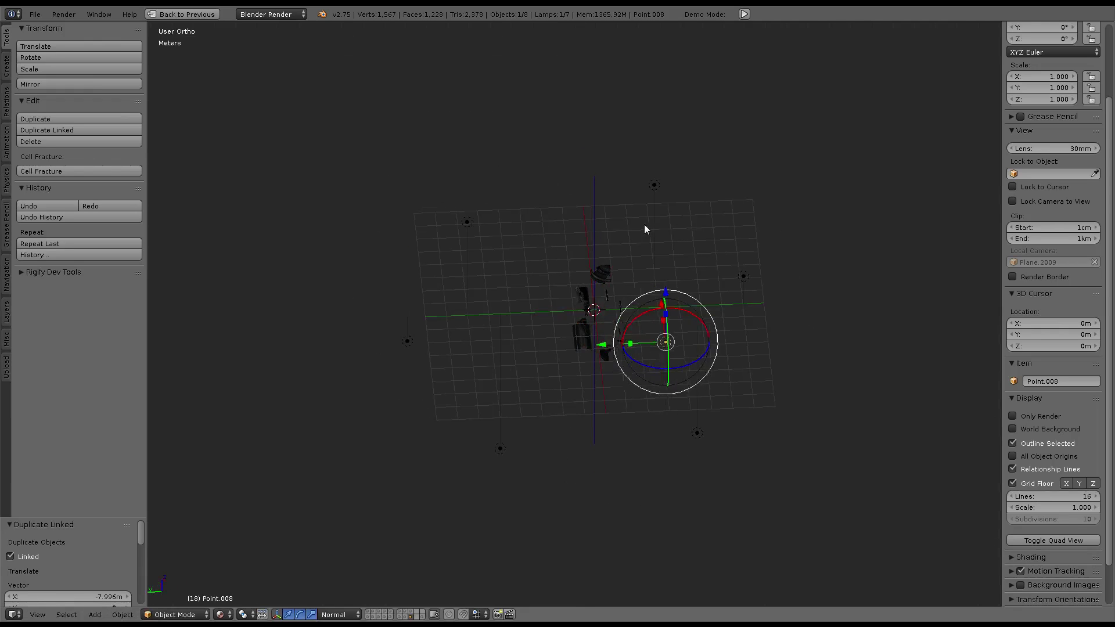
key(g)
click(558, 224)
key(KP_1)
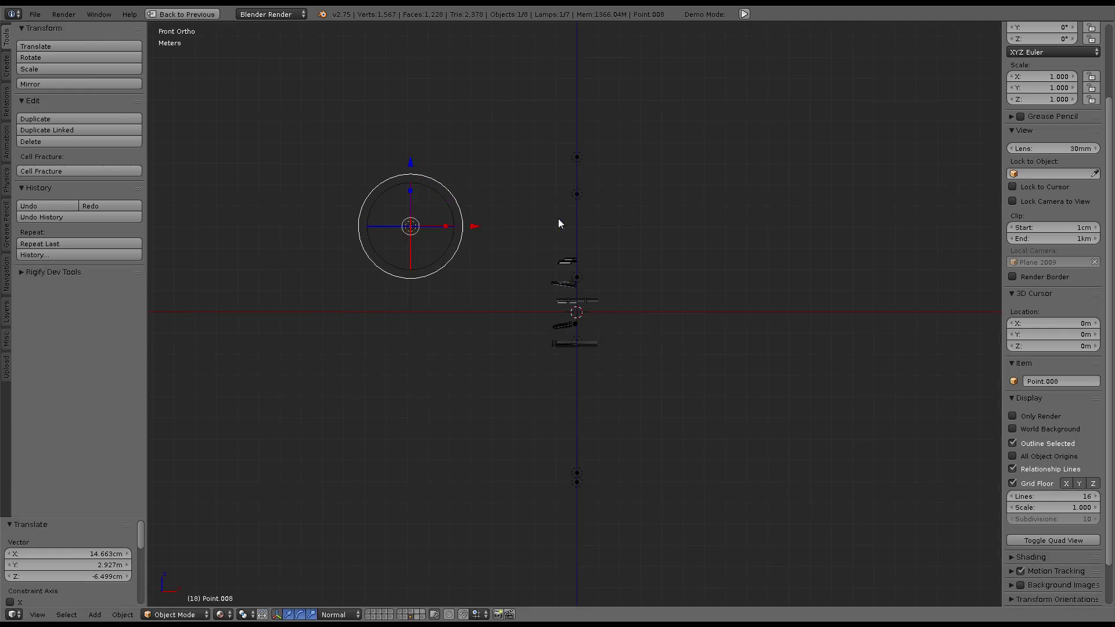
Add linked lamps at lower left, lower right and upper right, then reselect the parts mesh
key(alt+d)
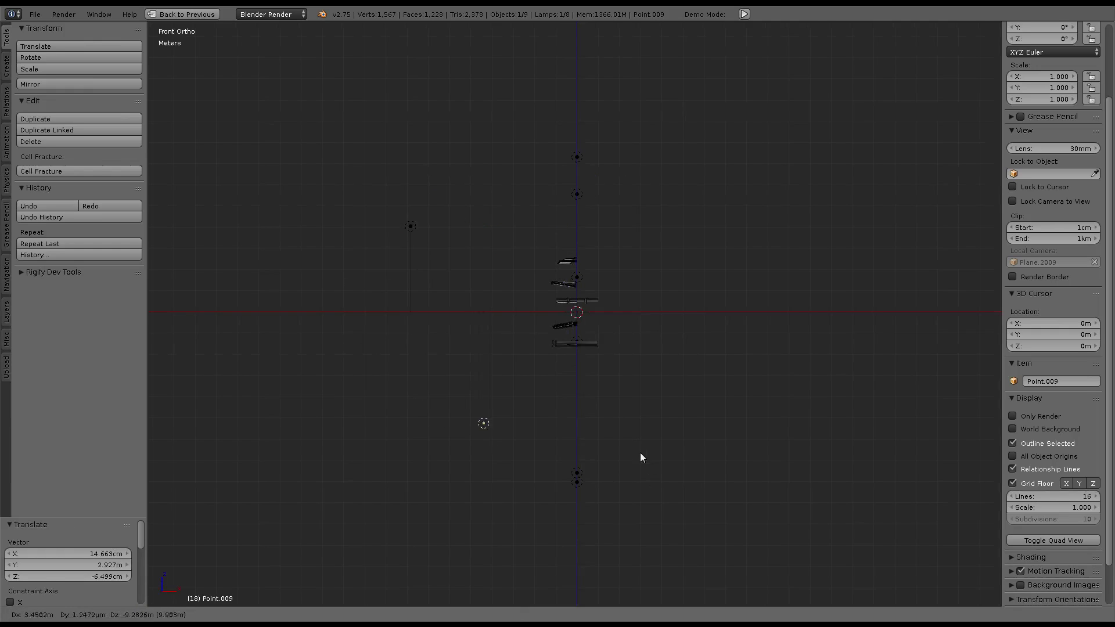
click(616, 453)
key(alt+d)
click(859, 497)
key(alt+d)
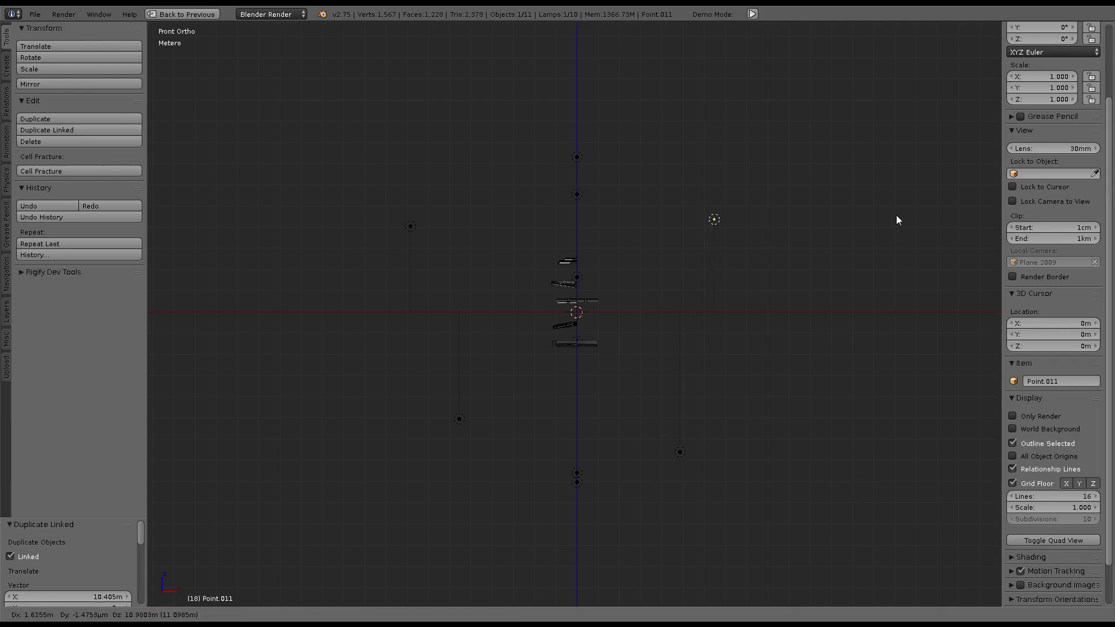
click(897, 220)
mouse_move(789, 194)
middle_down()
mouse_move(605, 212)
mouse_move(586, 229)
mouse_move(698, 251)
mouse_move(571, 270)
mouse_move(586, 294)
middle_up()
right_click(589, 311)
scroll(590, 378, up, 3)
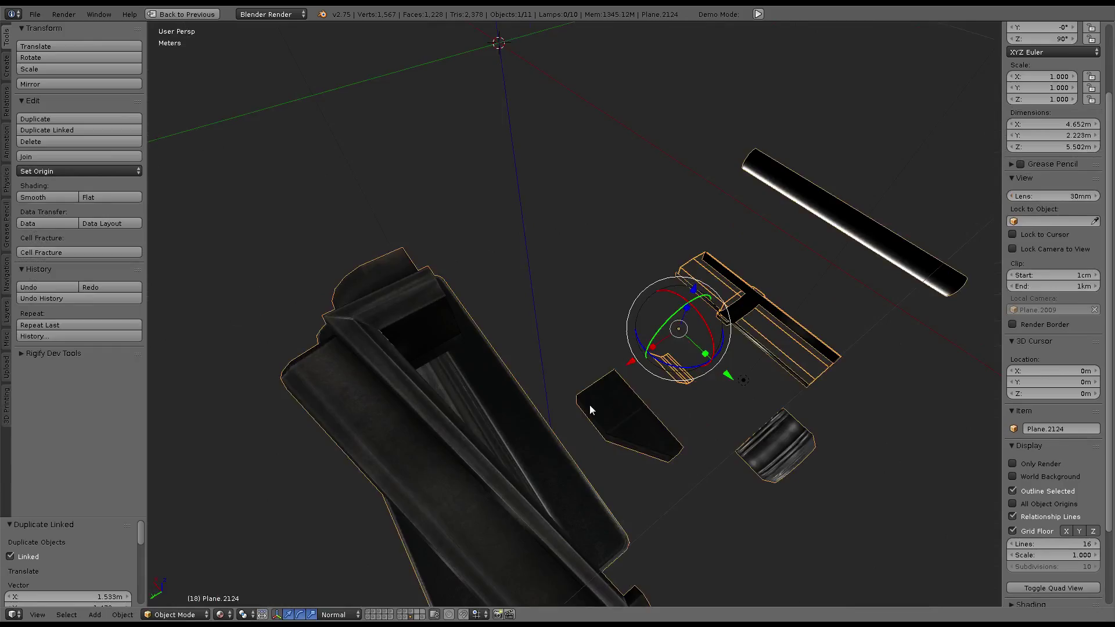
mouse_move(590, 405)
middle_down()
mouse_move(692, 340)
mouse_move(561, 231)
mouse_move(587, 113)
mouse_move(605, 285)
mouse_move(447, 285)
mouse_move(393, 341)
mouse_move(637, 214)
mouse_move(552, 403)
mouse_move(505, 383)
mouse_move(468, 393)
mouse_move(484, 336)
mouse_move(499, 401)
mouse_move(469, 216)
mouse_move(619, 207)
mouse_move(472, 292)
mouse_move(480, 333)
mouse_move(659, 311)
mouse_move(512, 267)
mouse_move(674, 279)
mouse_move(518, 256)
mouse_move(846, 244)
mouse_move(595, 261)
mouse_move(636, 244)
mouse_move(649, 412)
mouse_move(617, 326)
mouse_move(444, 315)
mouse_move(486, 284)
mouse_move(486, 187)
mouse_move(487, 314)
mouse_move(681, 268)
mouse_move(631, 311)
mouse_move(699, 256)
mouse_move(584, 432)
mouse_move(561, 509)
mouse_move(542, 350)
middle_up()
With all mesh faces selected, create a new 4096×4096 image named Lamps_Col_7
key(ctrl+Up)
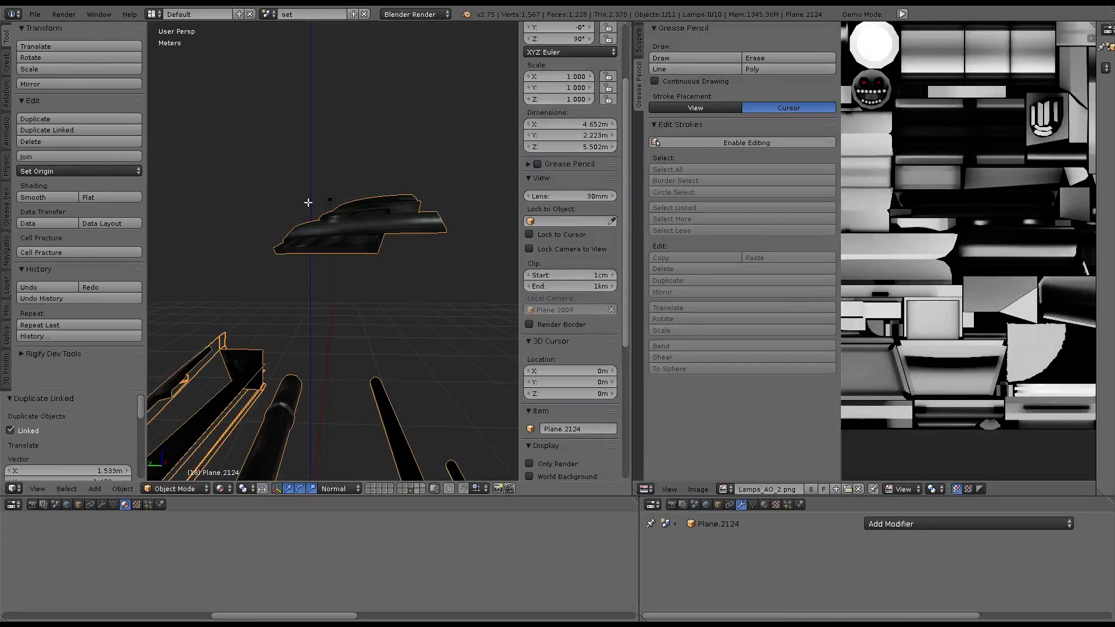
key(Tab)
key(a)
click(730, 489)
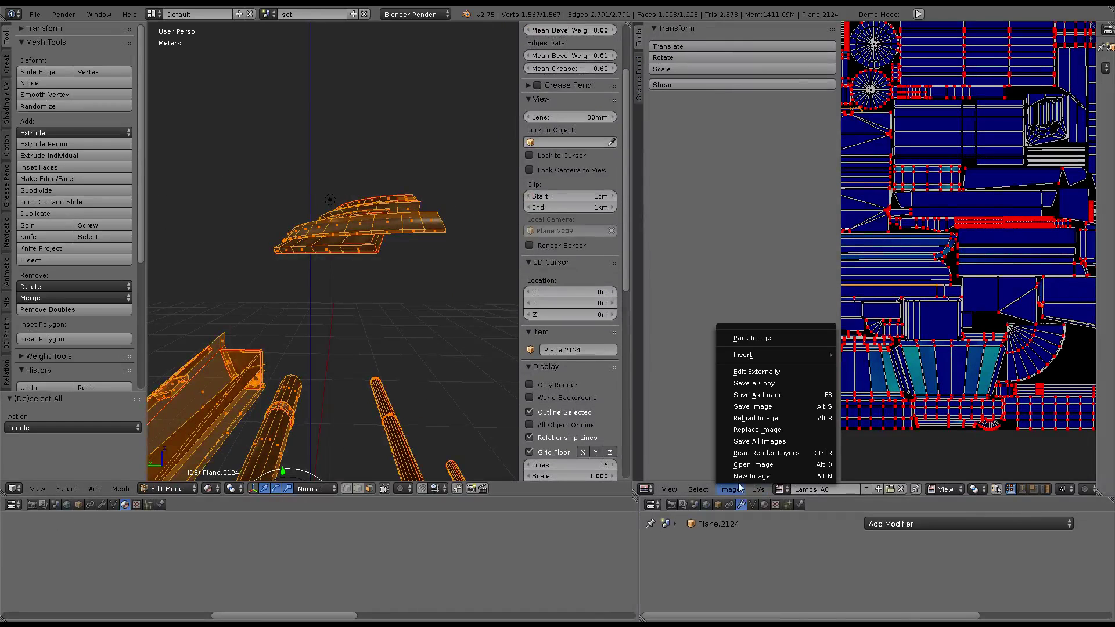
click(742, 476)
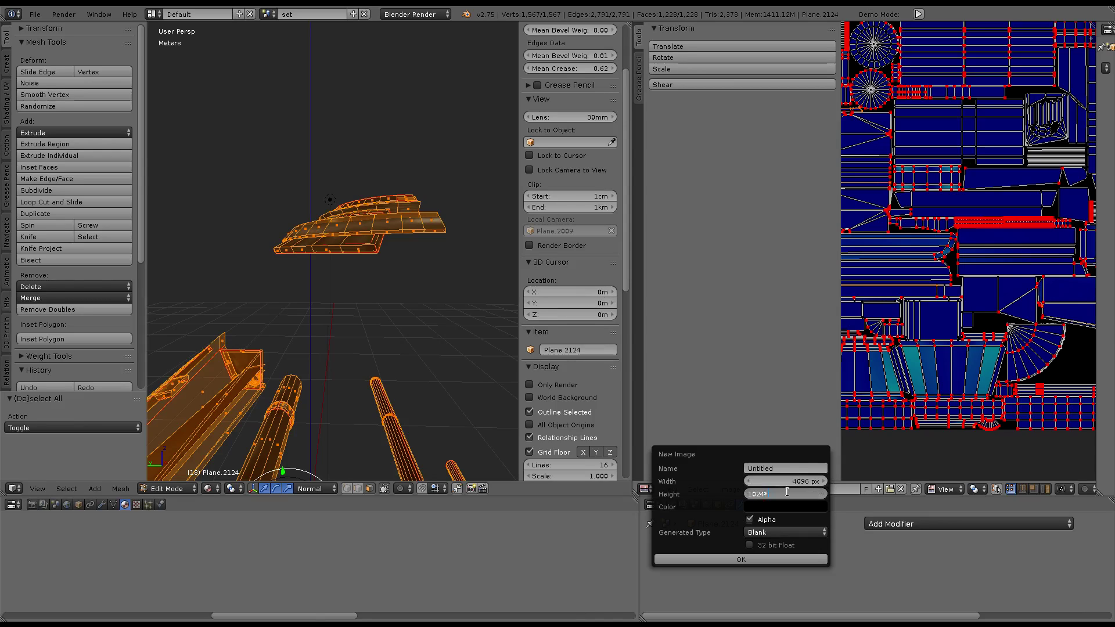
click(790, 465)
click(736, 560)
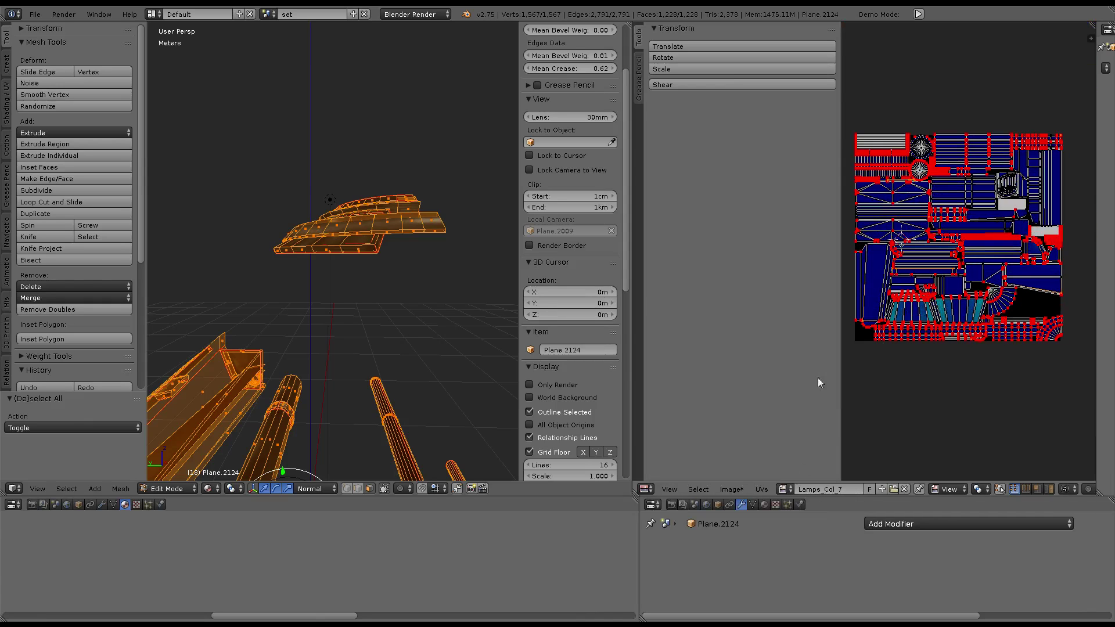
Save the image as Lamps_Col_7.png and maximize the 3D view
click(738, 488)
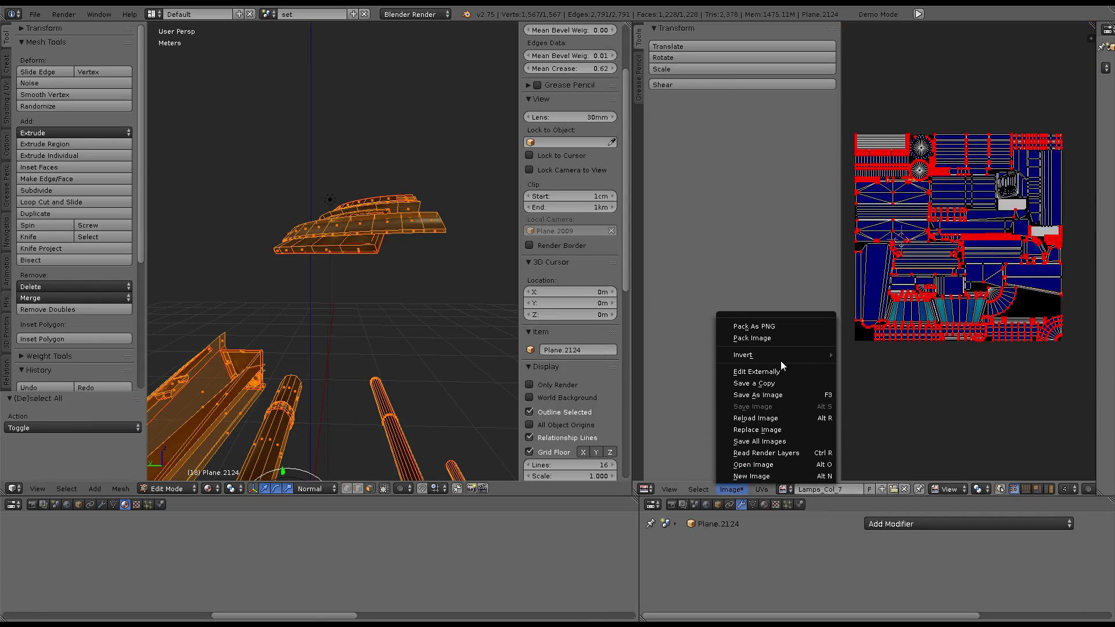
click(764, 395)
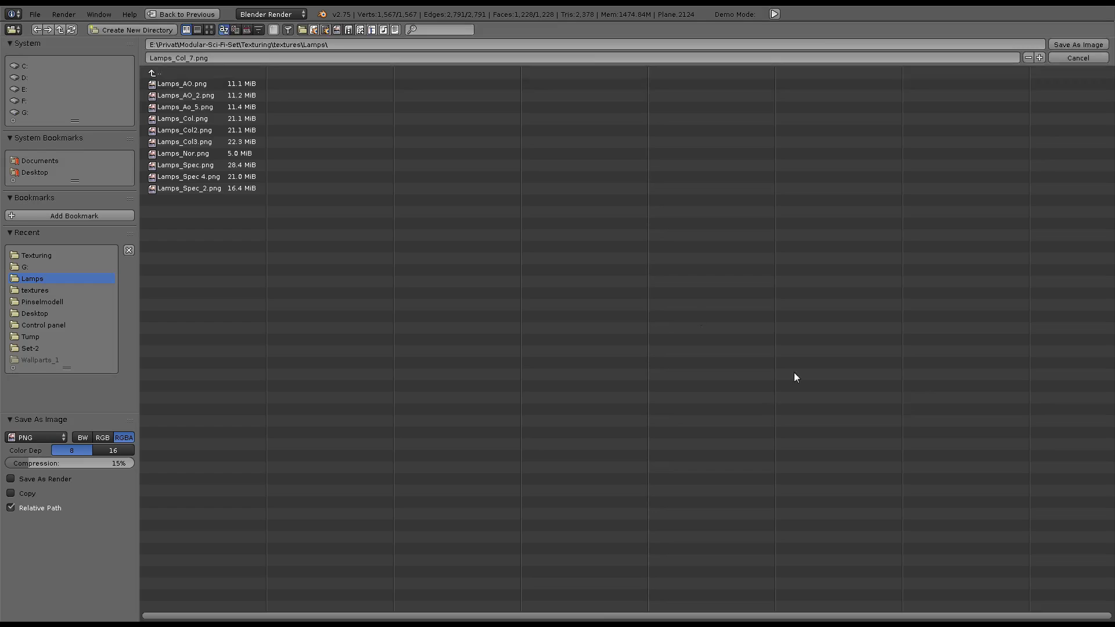
click(1078, 45)
key(shift+space)
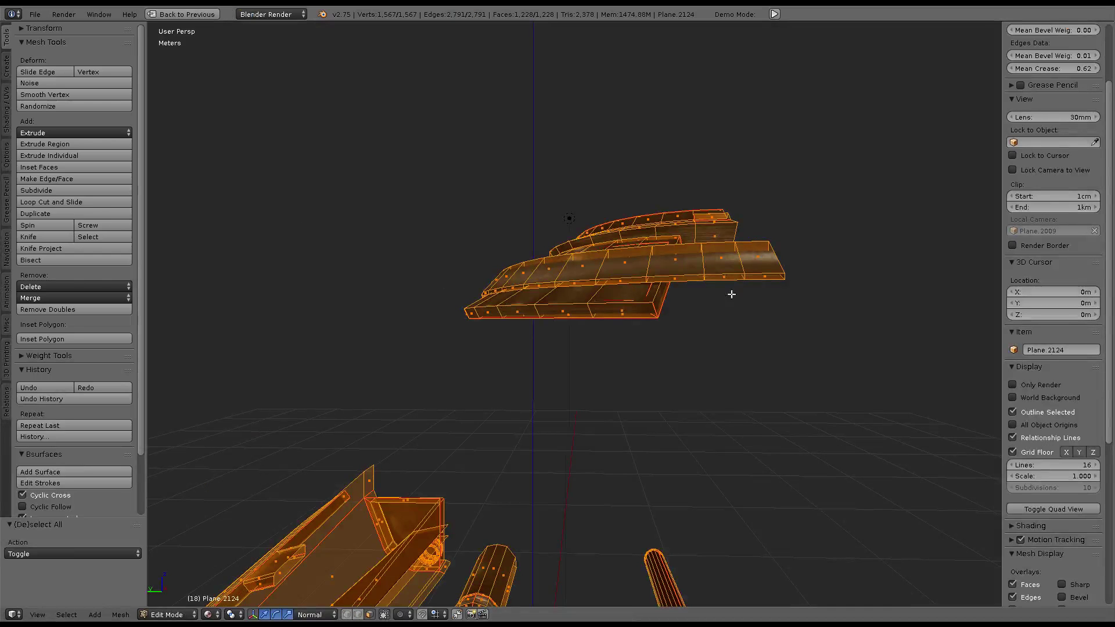
Leave Edit Mode and orbit to see the whole model over the grid
key(Tab)
middle_drag(731, 295, 692, 306)
scroll(679, 262, up, 5)
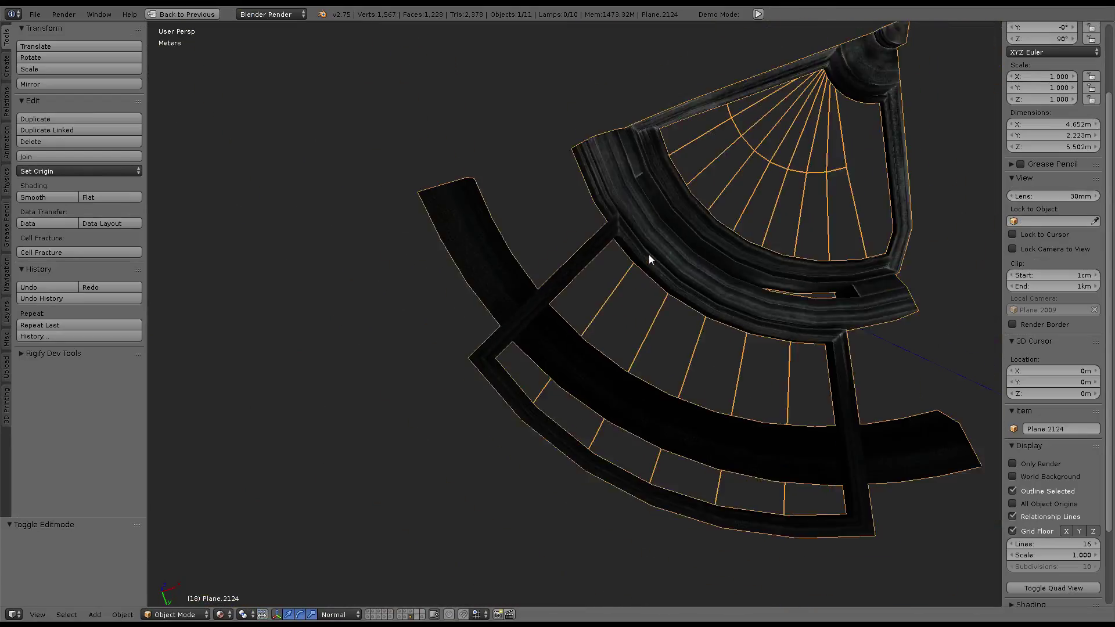
mouse_move(649, 260)
middle_down()
mouse_move(623, 352)
mouse_move(553, 351)
mouse_move(399, 423)
mouse_move(531, 292)
mouse_move(642, 214)
mouse_move(482, 284)
mouse_move(511, 273)
middle_up()
In Edit Mode, select the linked curved strip and move it upward
key(Tab)
key(ctrl+l)
mouse_move(740, 358)
middle_down()
mouse_move(620, 296)
mouse_move(677, 320)
middle_up()
key(g)
click(590, 192)
key(shift+l)
key(g)
click(551, 236)
mouse_move(551, 236)
middle_down()
mouse_move(673, 347)
mouse_move(428, 293)
mouse_move(428, 279)
middle_up()
Select the box and curved strip pieces, move them up-left and rotate them
shift+right_click(433, 255)
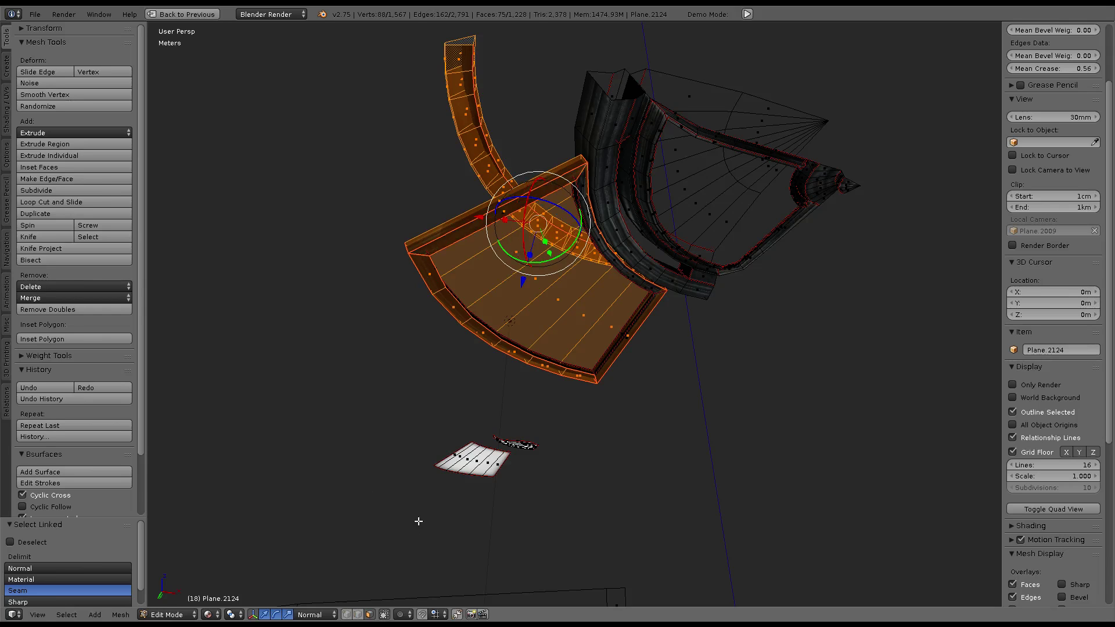
right_click(410, 246)
key(l)
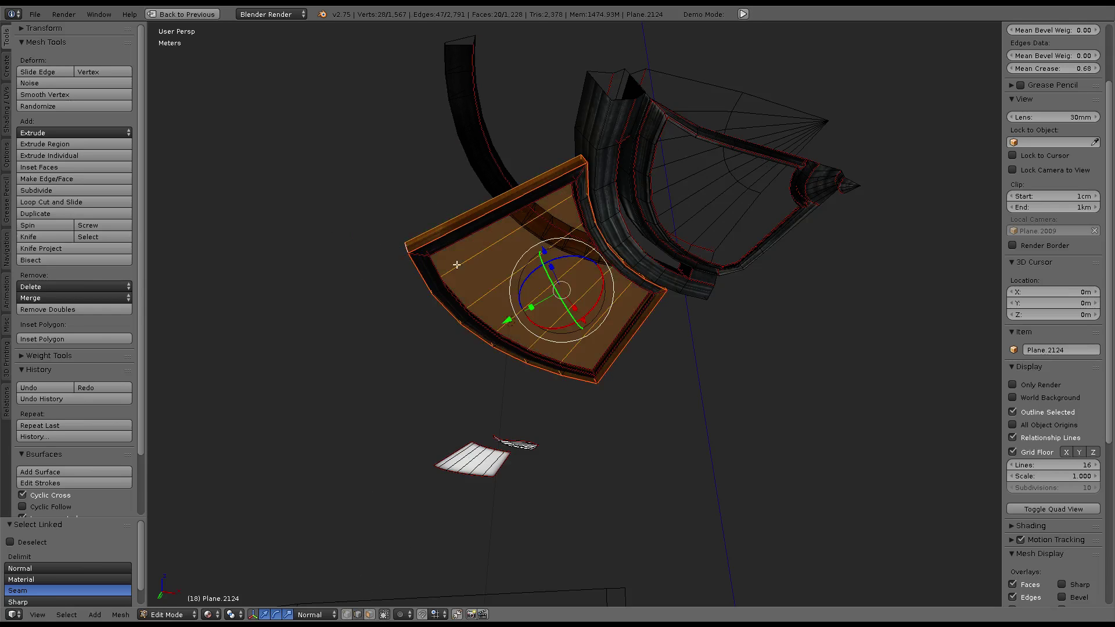
key(l)
key(l)
middle_drag(486, 156, 614, 284)
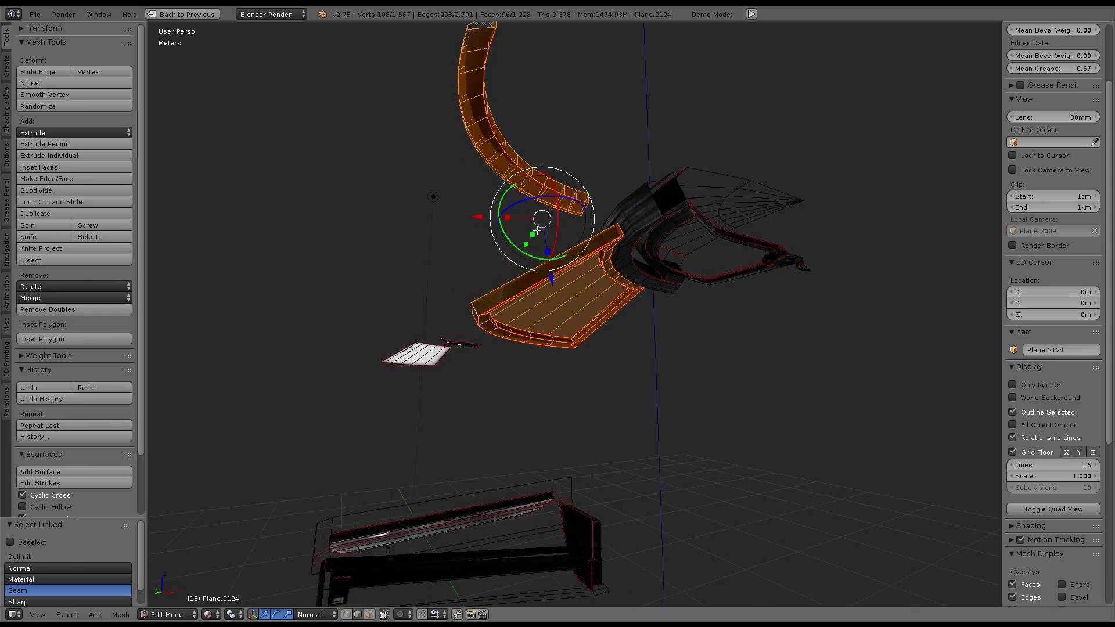
key(g)
click(507, 210)
Pick through the right-hand linked pieces, then return to Object Mode
key(l)
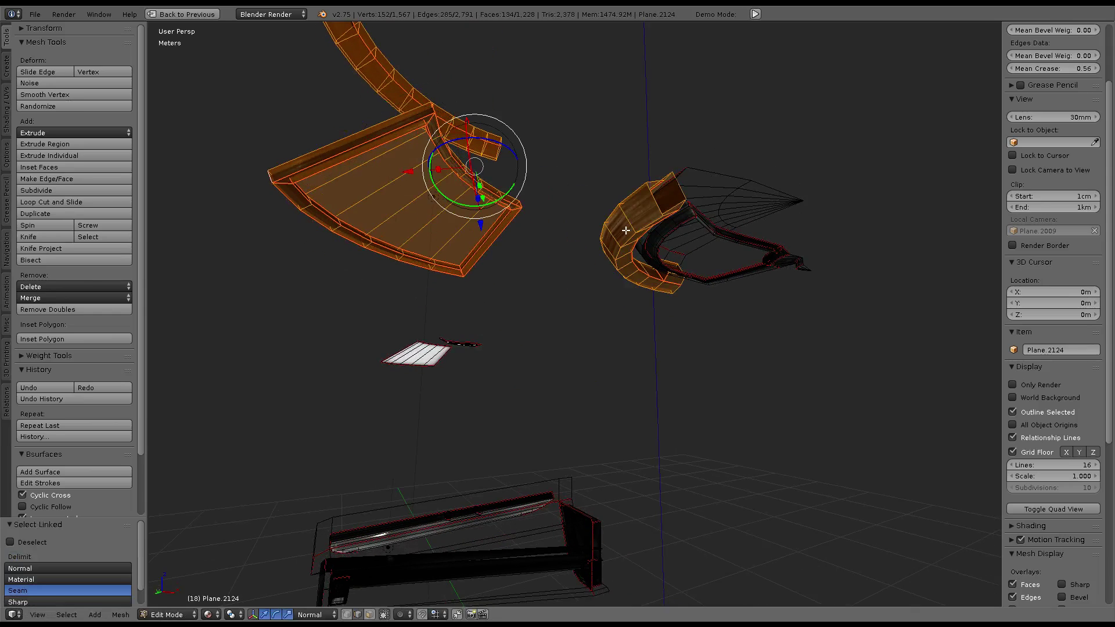
key(r)
click(662, 244)
key(l)
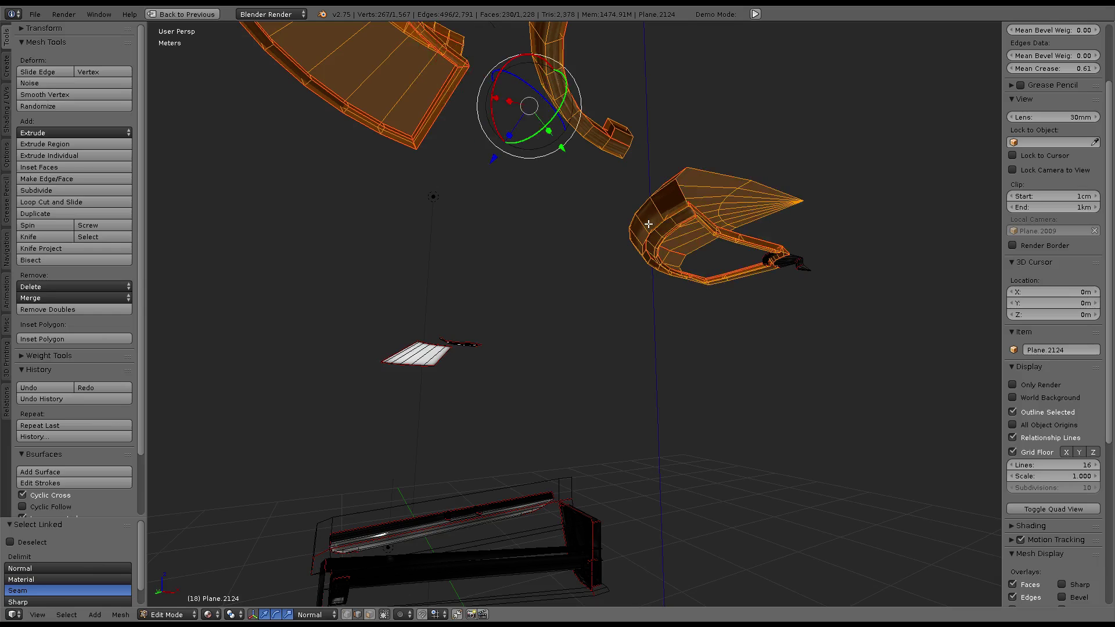
key(a)
key(l)
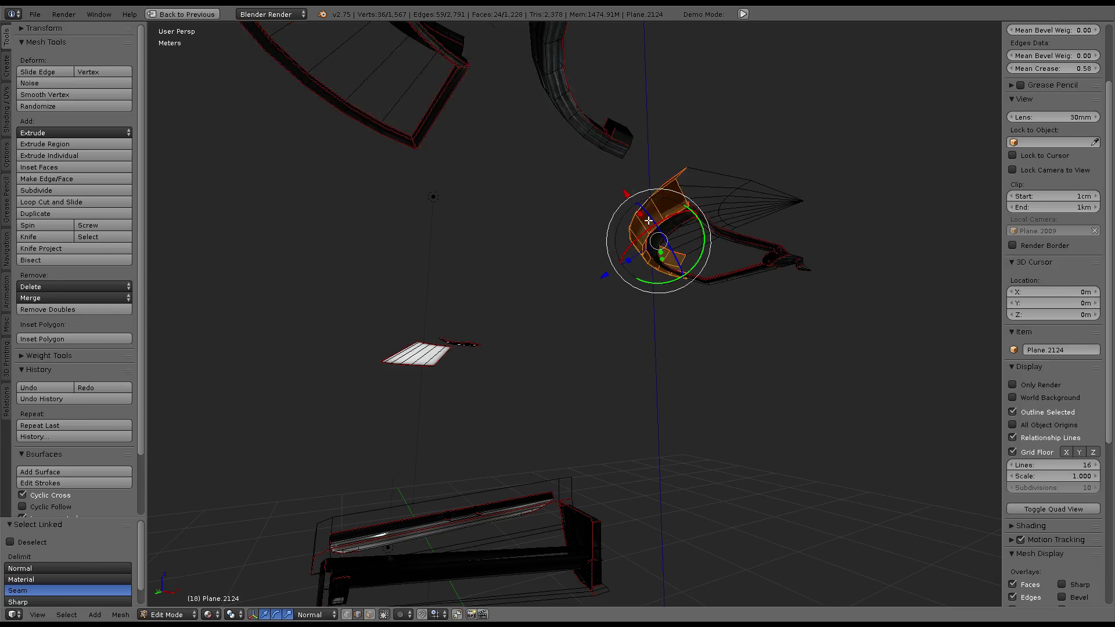
key(l)
mouse_move(716, 256)
middle_down()
mouse_move(637, 224)
mouse_move(717, 289)
mouse_move(628, 216)
mouse_move(610, 213)
mouse_move(567, 306)
mouse_move(541, 320)
mouse_move(520, 298)
middle_up()
key(Tab)
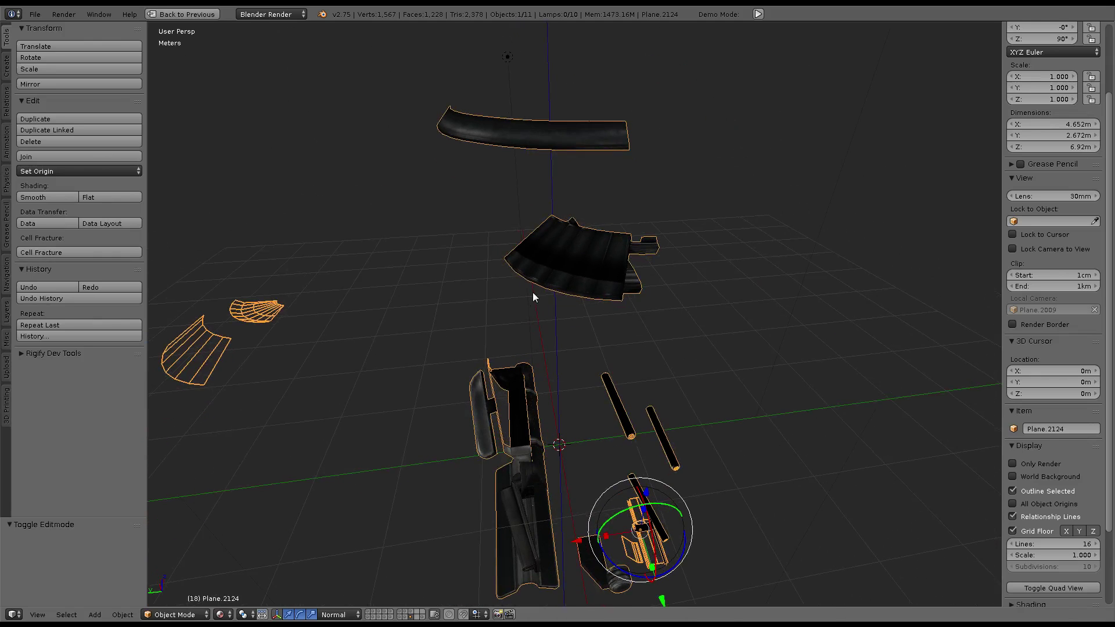
Restore the split layout, enlarge the Properties area, and scroll Render settings down to Bake
key(ctrl+Up)
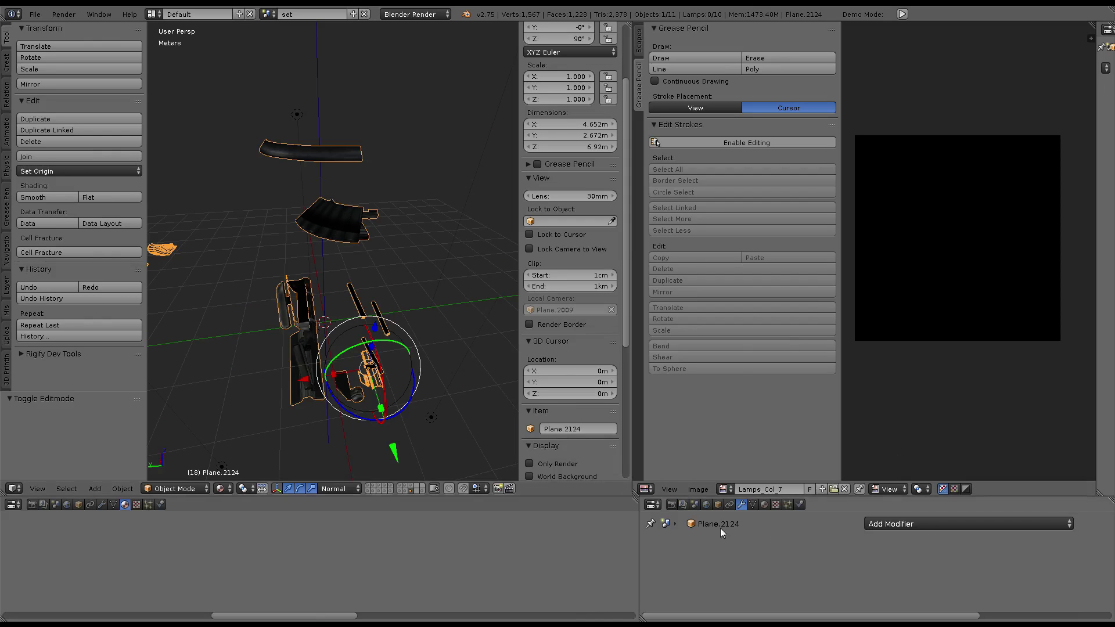
drag(740, 497, 741, 409)
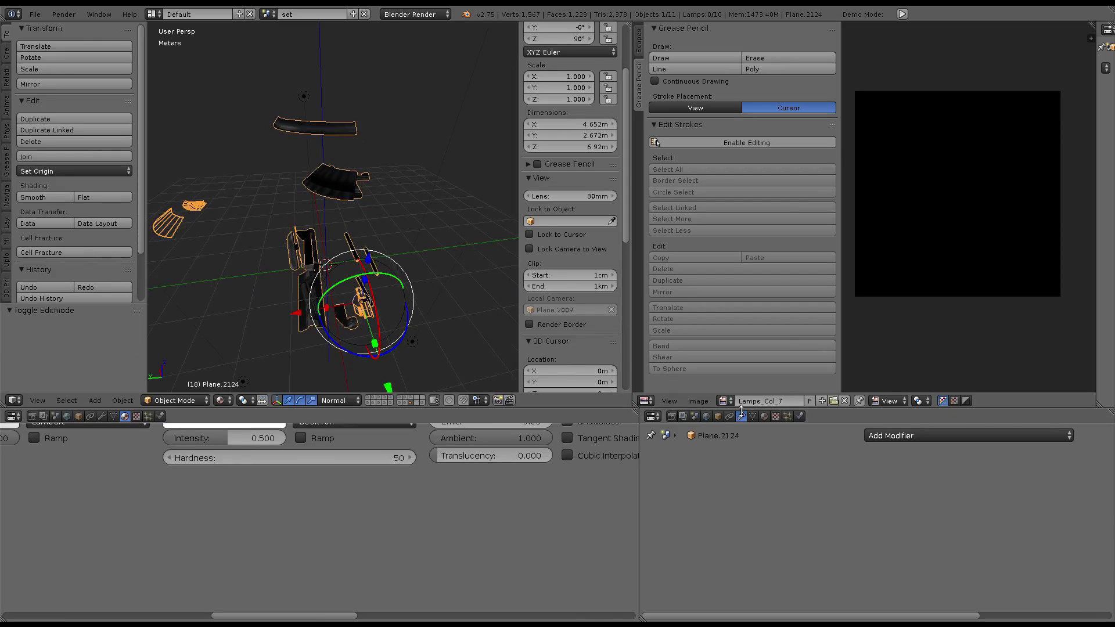
scroll(1040, 208, down, 3)
click(671, 416)
scroll(819, 503, down, 5)
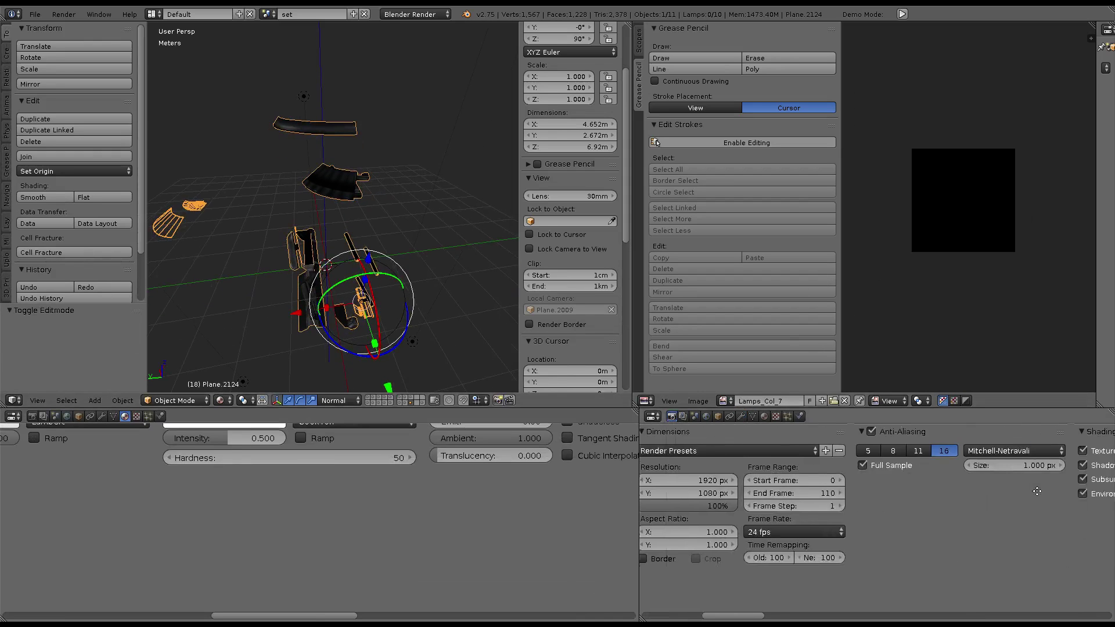
scroll(818, 503, down, 5)
scroll(819, 502, down, 5)
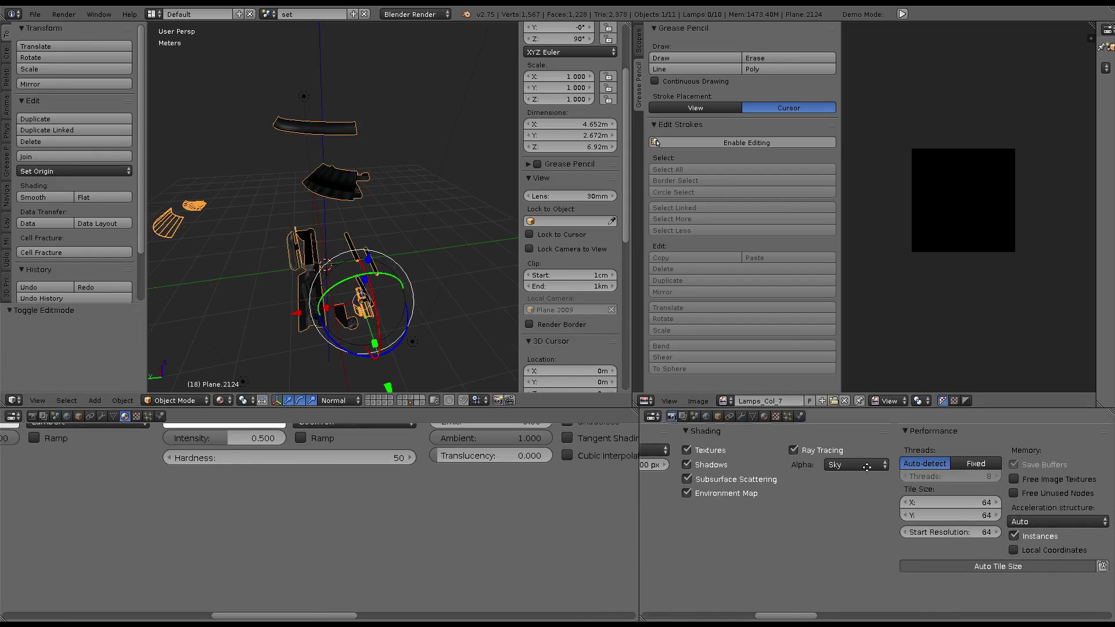
scroll(867, 467, down, 5)
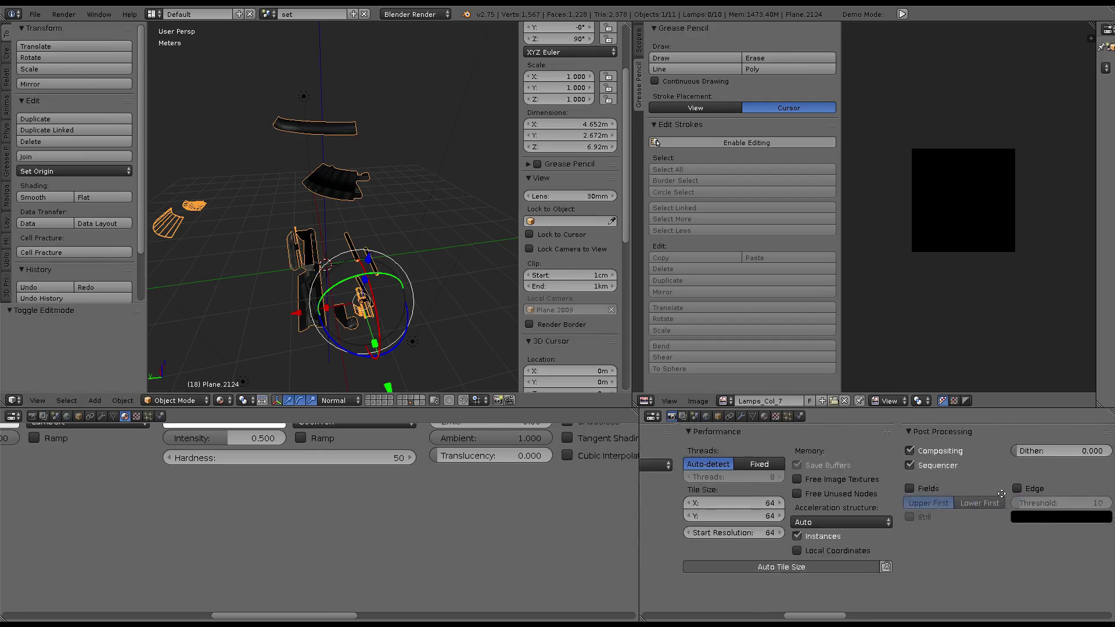
scroll(975, 483, down, 3)
scroll(947, 474, down, 3)
scroll(952, 482, down, 3)
scroll(812, 505, down, 3)
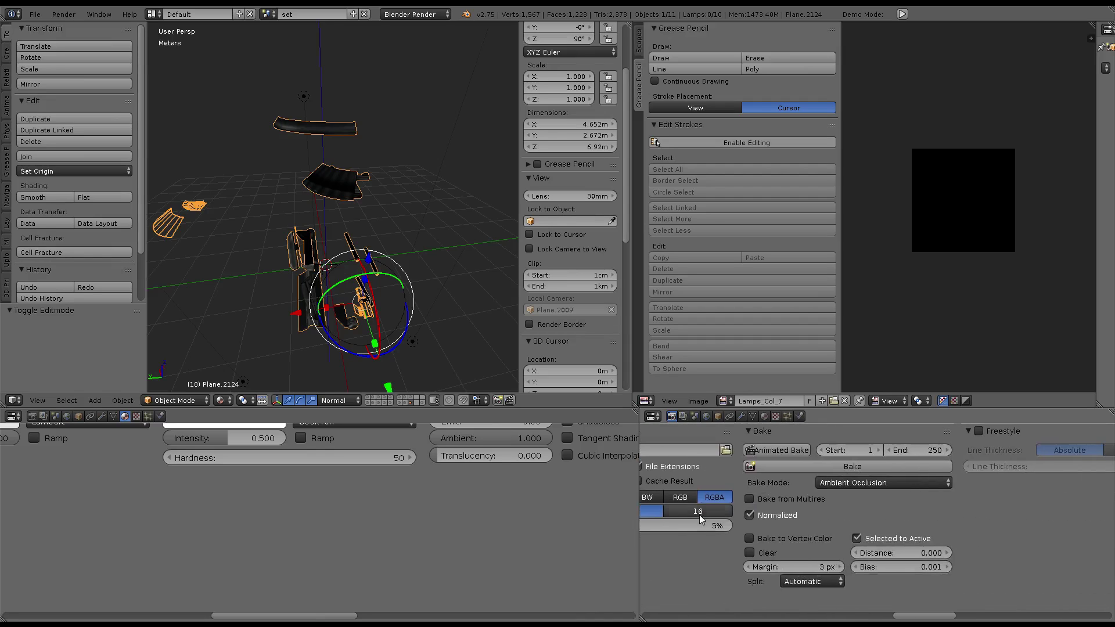
Turn off Selected to Active, set Full Render with a 9 px margin, and start the bake
click(856, 539)
click(859, 483)
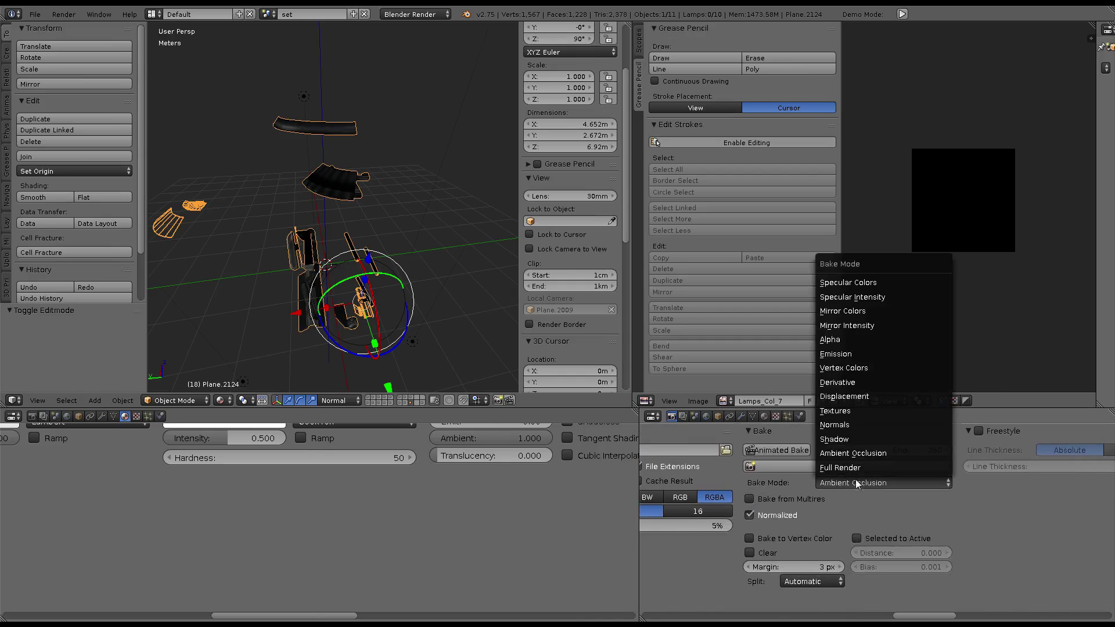
click(853, 483)
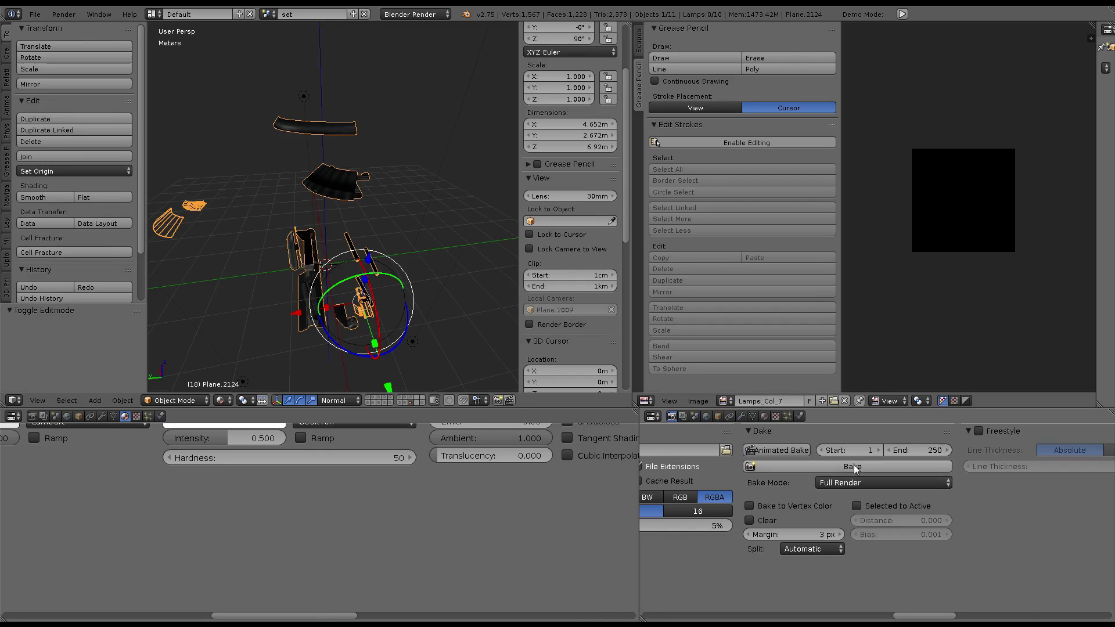
click(840, 534)
click(840, 535)
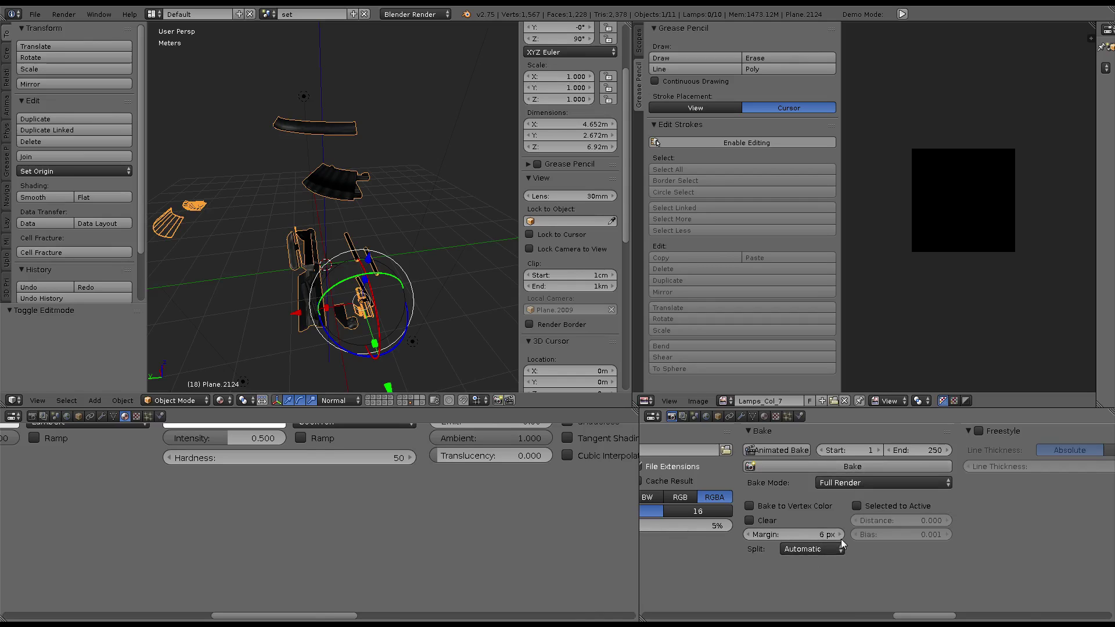
click(840, 535)
click(841, 535)
click(853, 468)
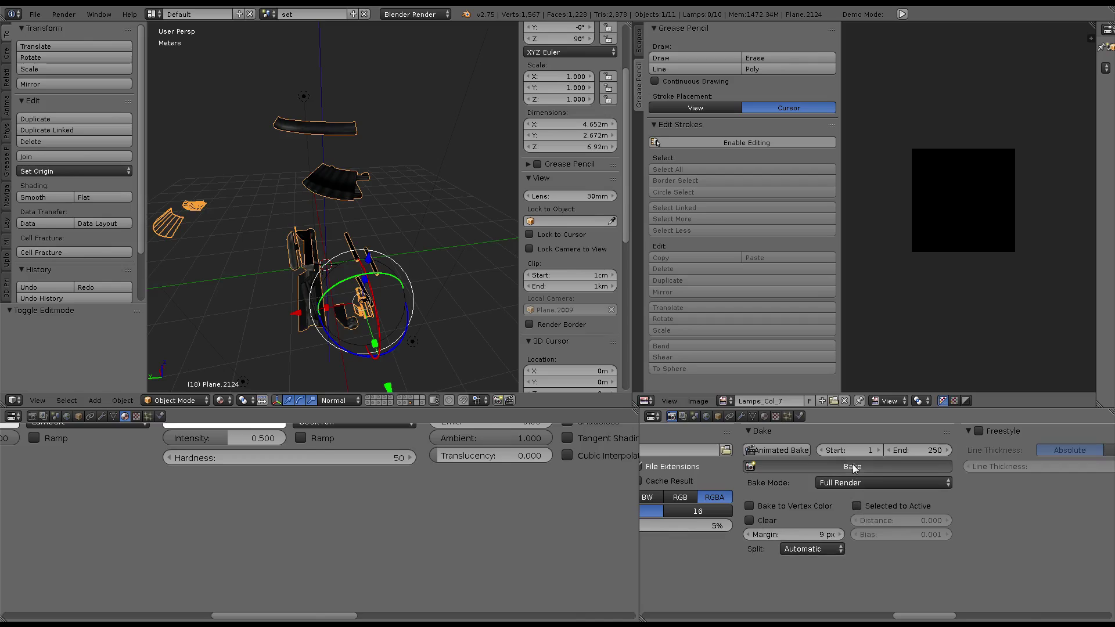